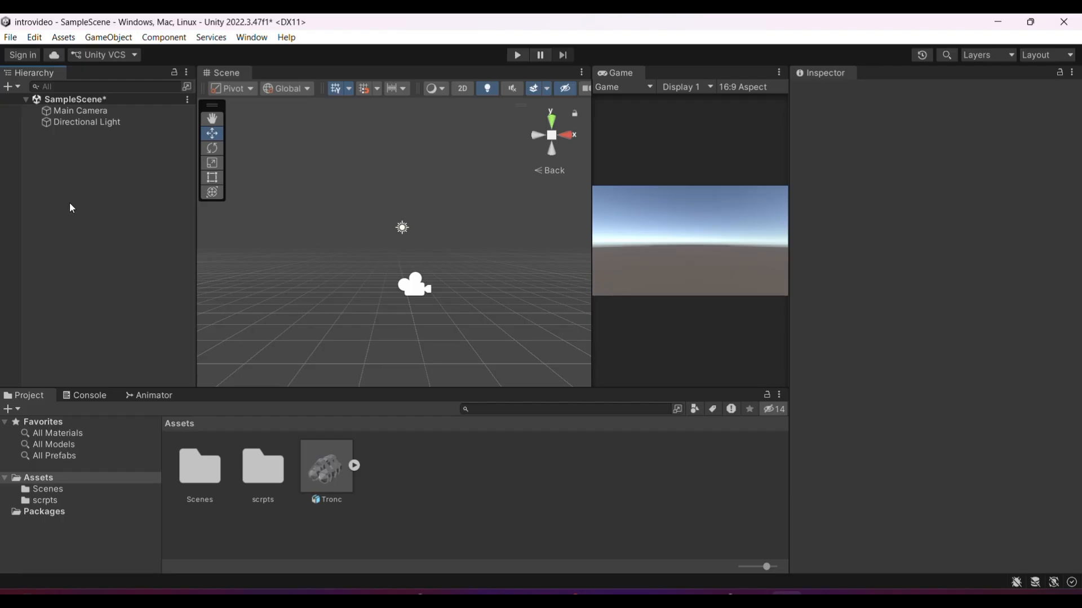
right_click(97, 219)
mouse_move(142, 426)
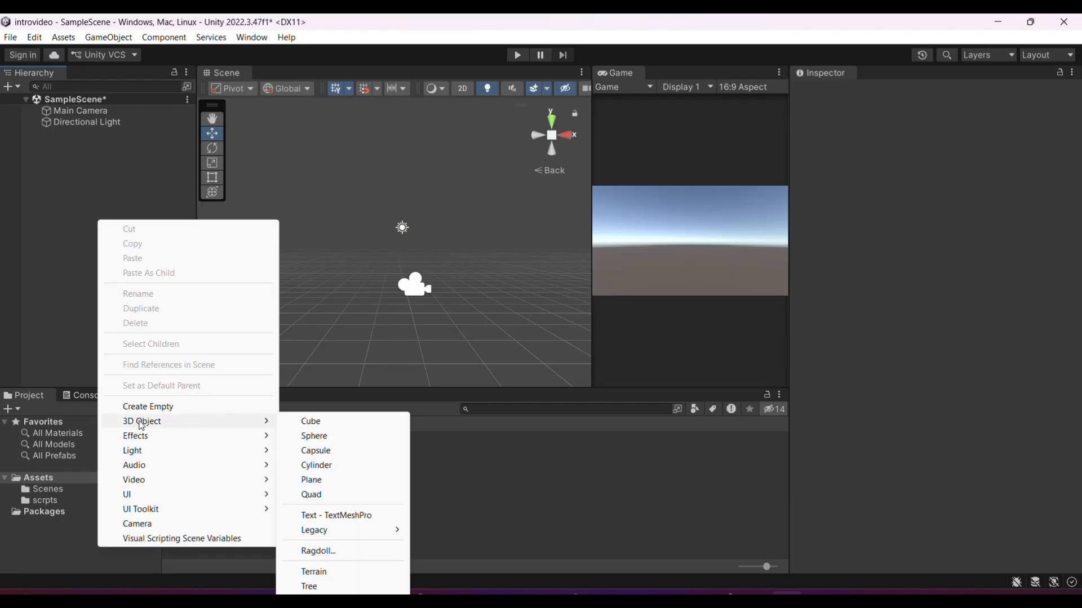
left_click(67, 284)
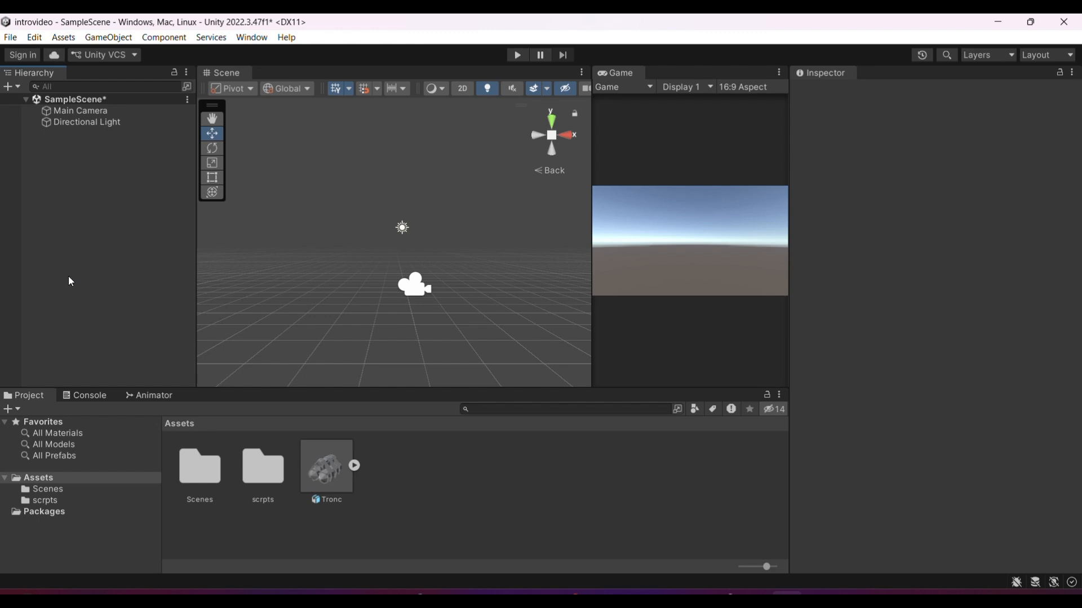
Add a 3D Cube object to SampleScene, keeping the default name
right_click(123, 257)
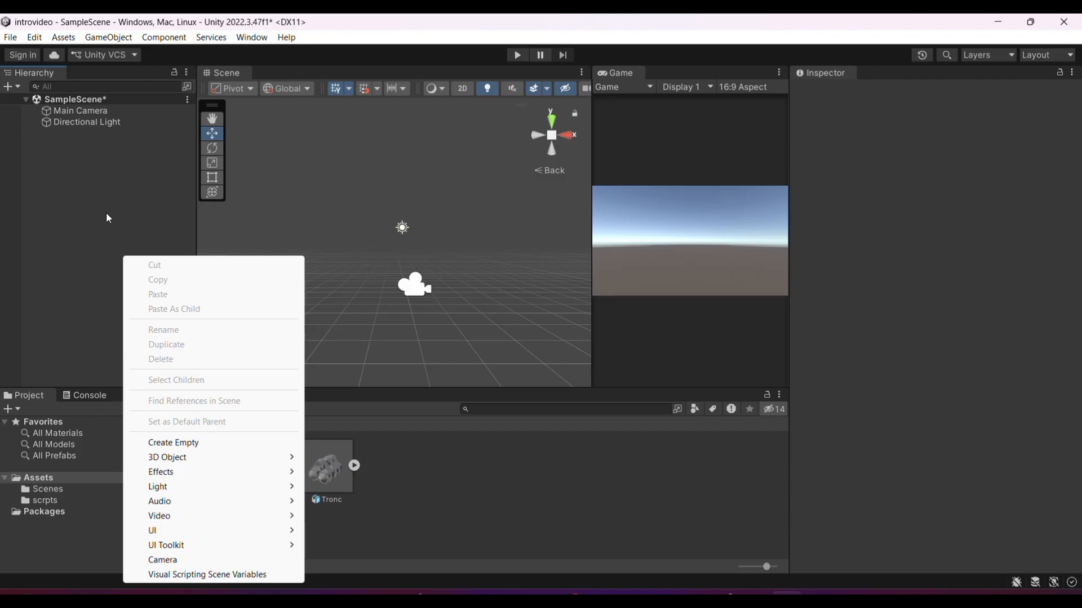
mouse_move(200, 457)
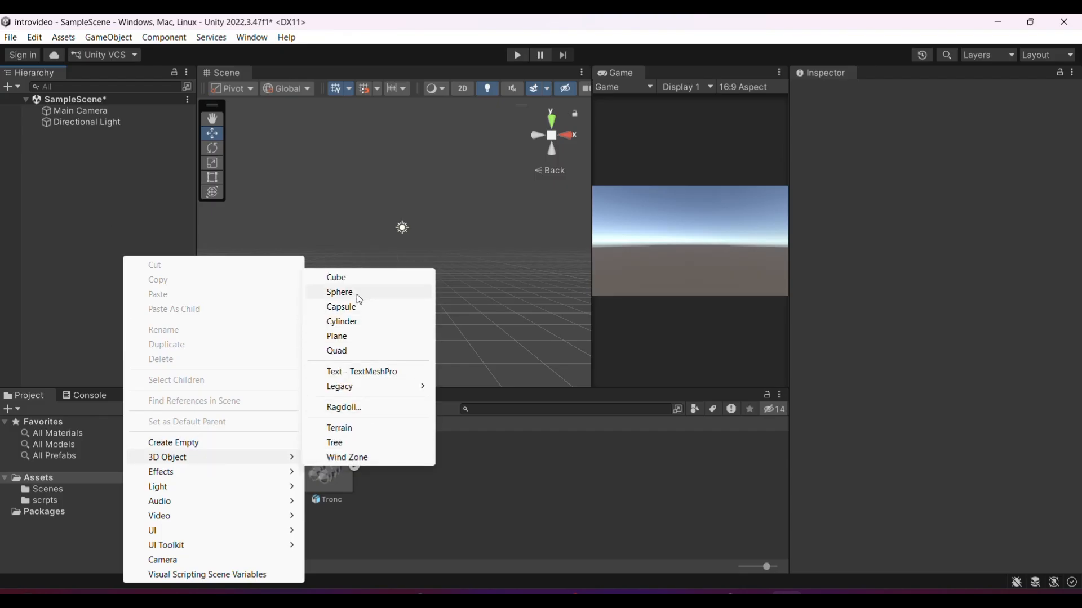
left_click(352, 276)
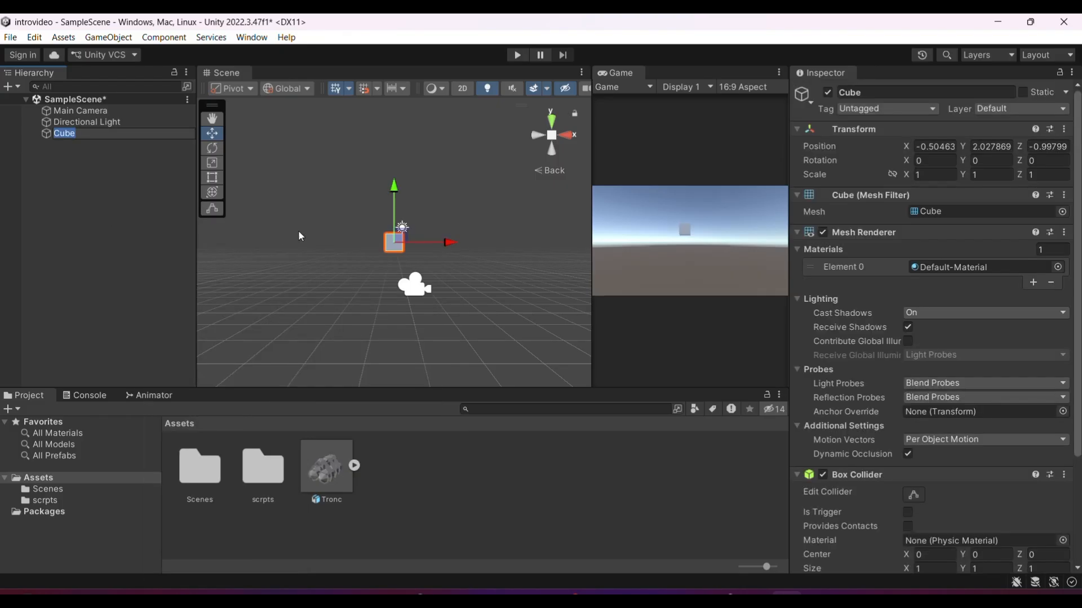
scroll(399, 234, "up", 5)
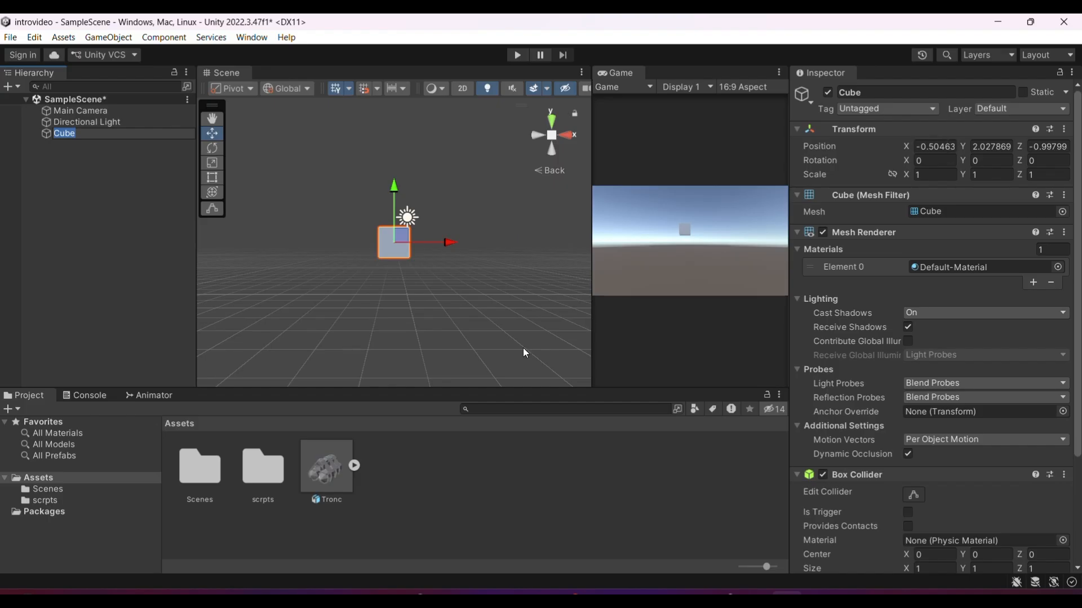
left_click(364, 285)
scroll(364, 285, "up", 3)
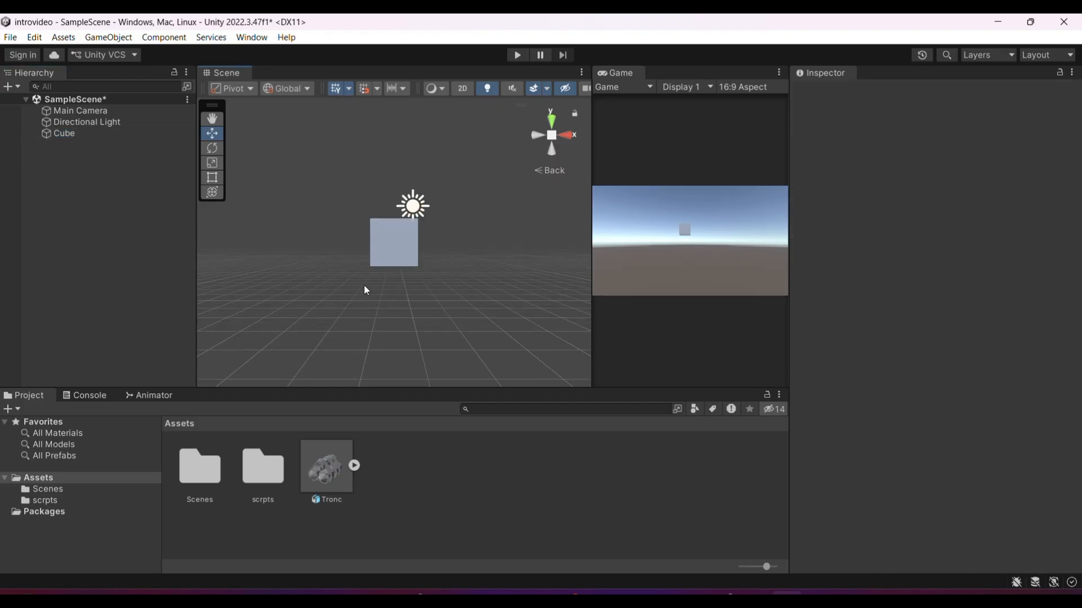
scroll(365, 291, "up", 2)
Set the mesh in the cube object's Mesh Filter to Sphere
left_click(408, 282)
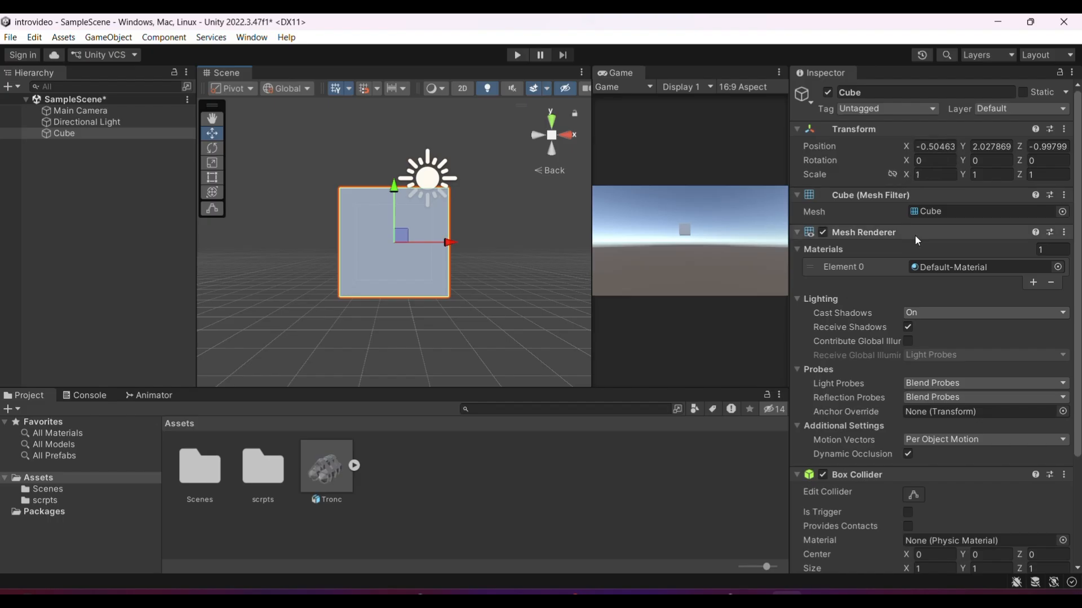
scroll(862, 197, "down", 2)
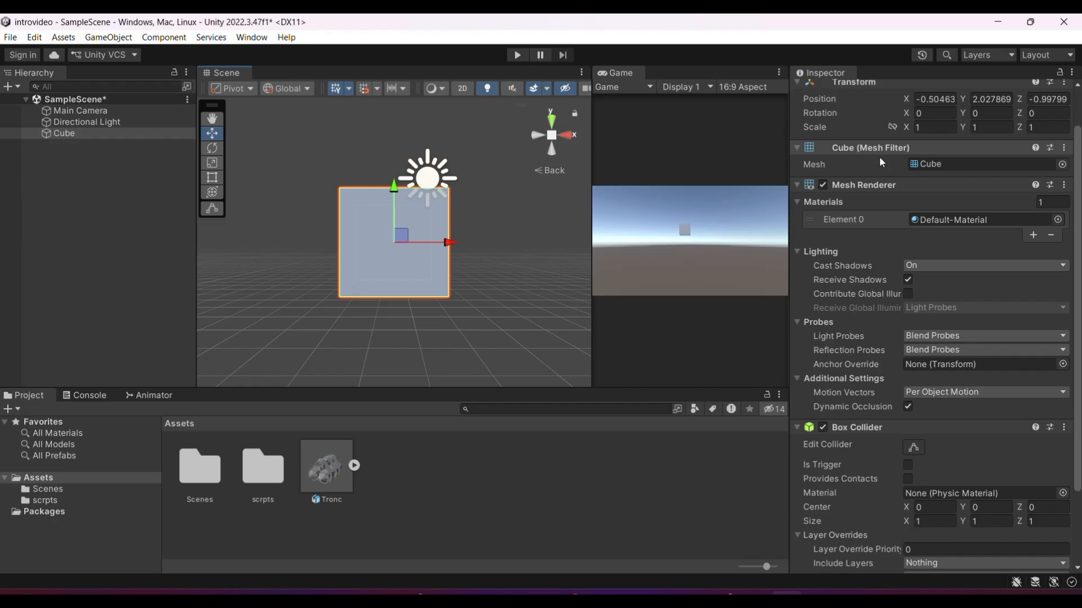
left_click(947, 164)
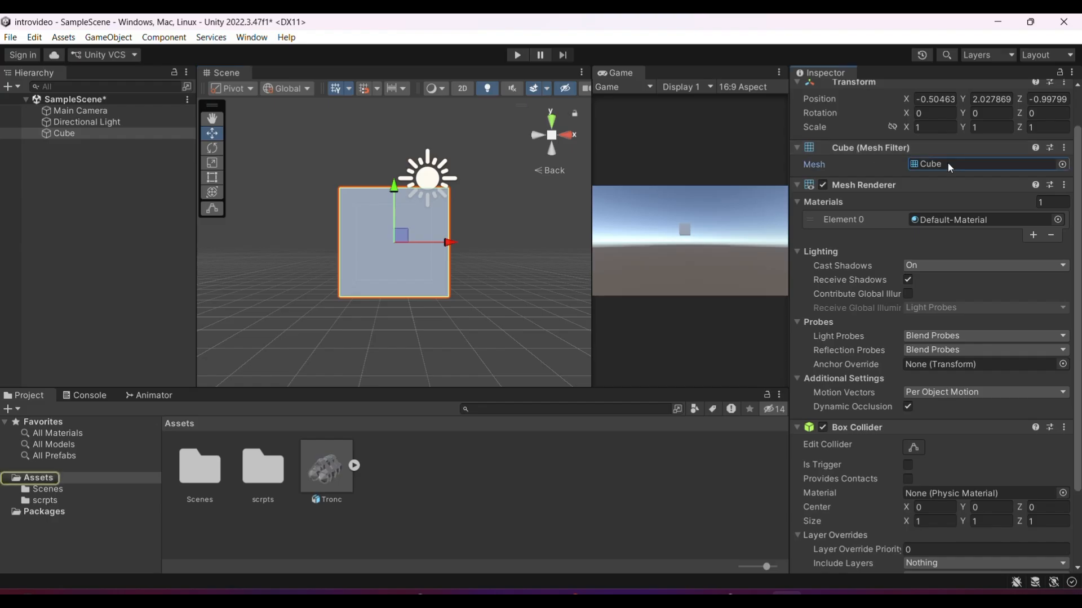
left_click(1063, 165)
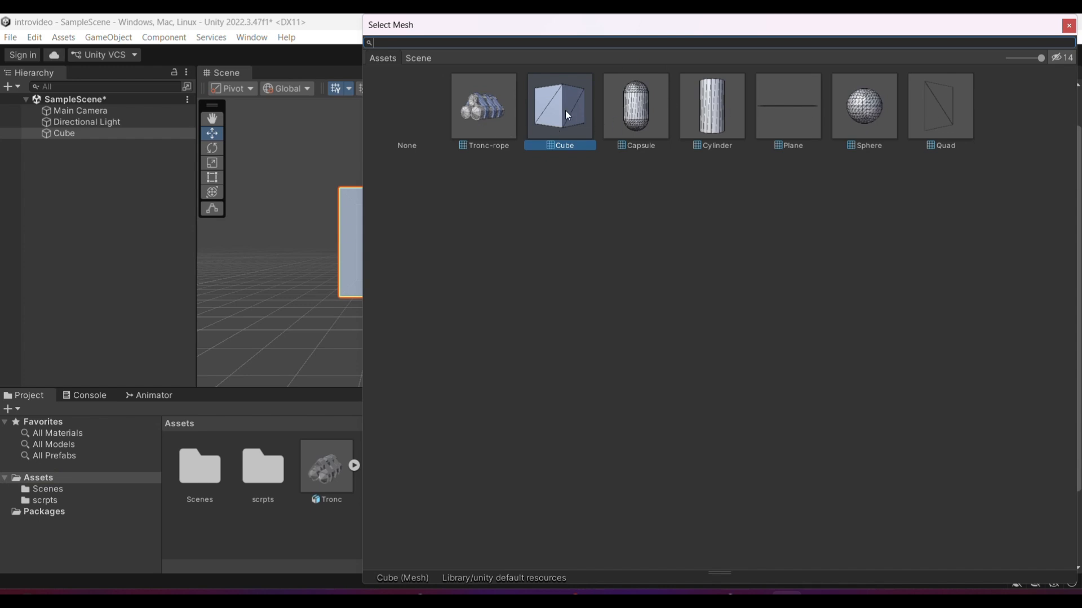
double_click(853, 101)
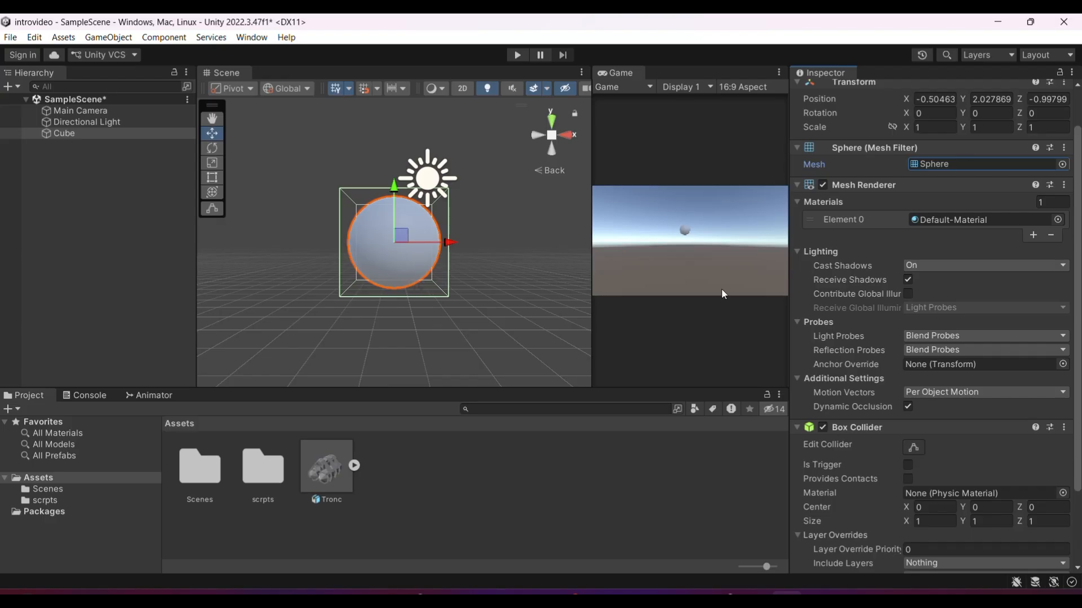
Try the Cylinder mesh in the object's Mesh Filter and restore the Cube mesh
left_click(1062, 164)
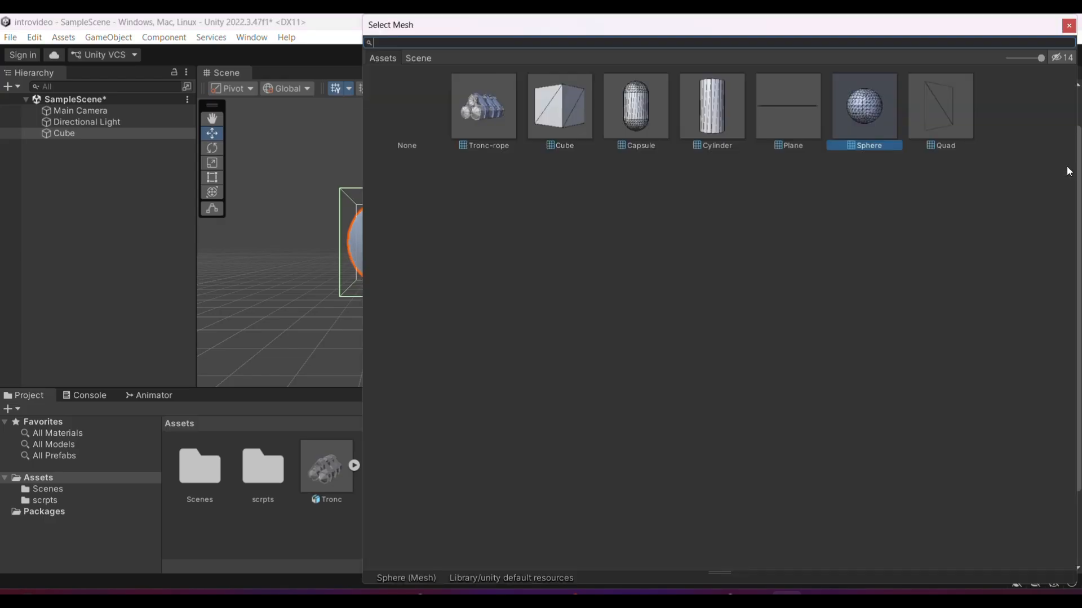
double_click(701, 115)
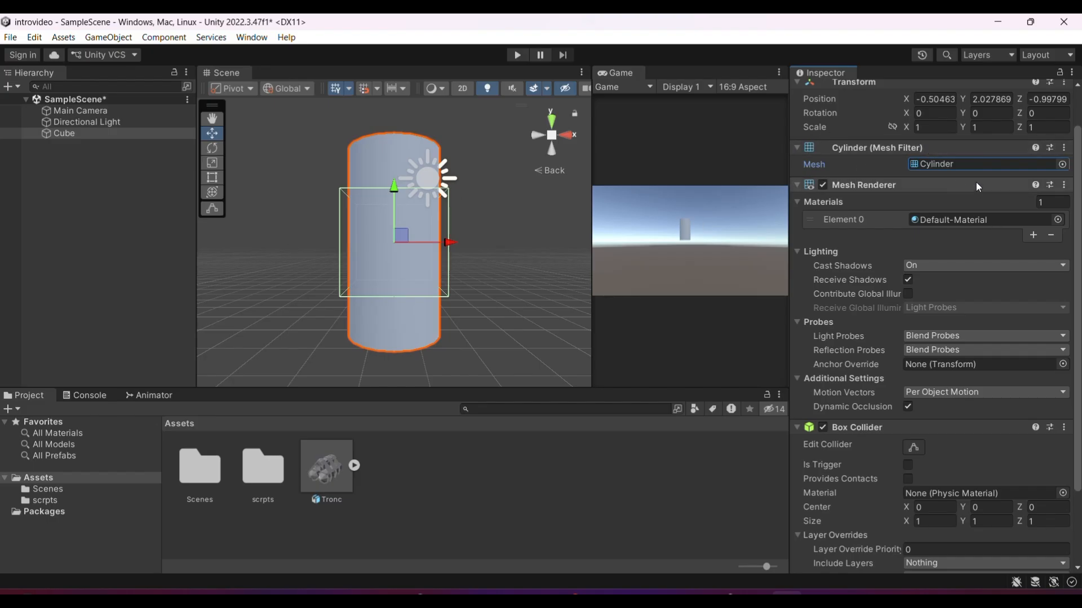
left_click(1061, 165)
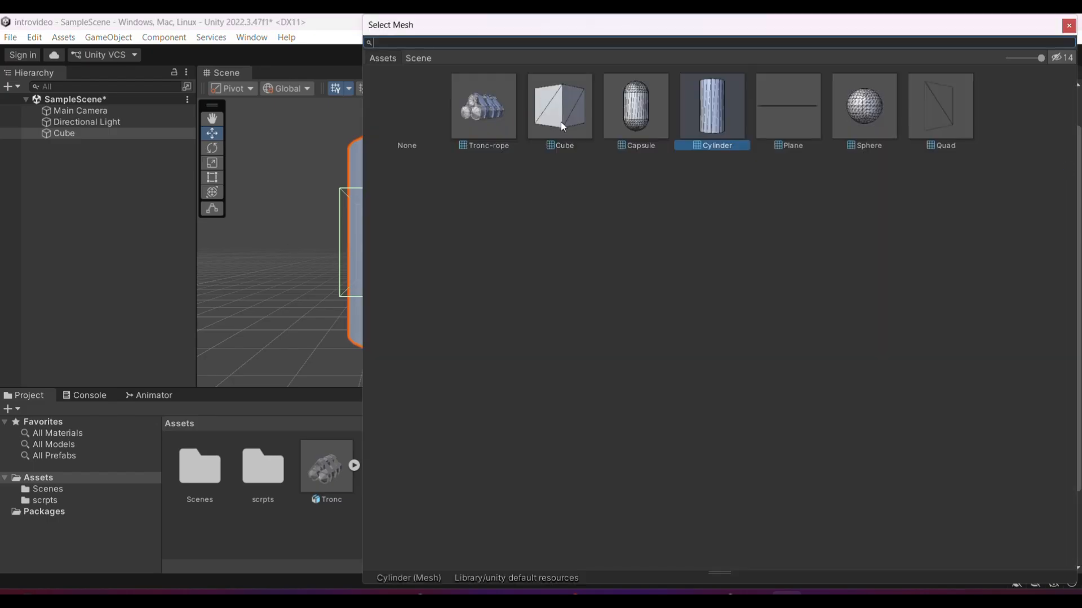
double_click(563, 120)
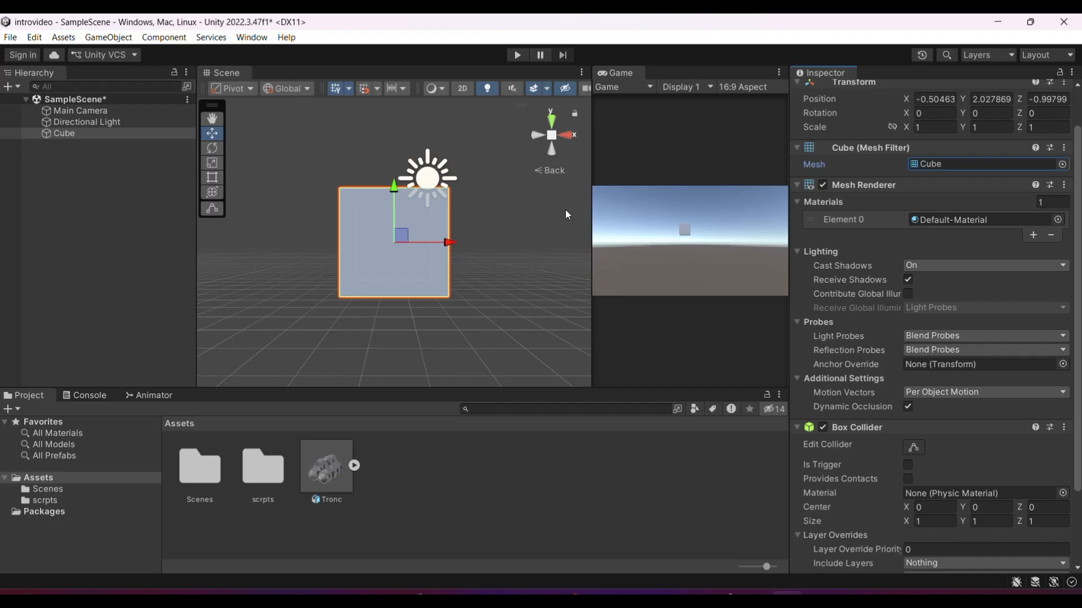
Disable the cube's Mesh Renderer and remove its Box Collider component
left_click(824, 186)
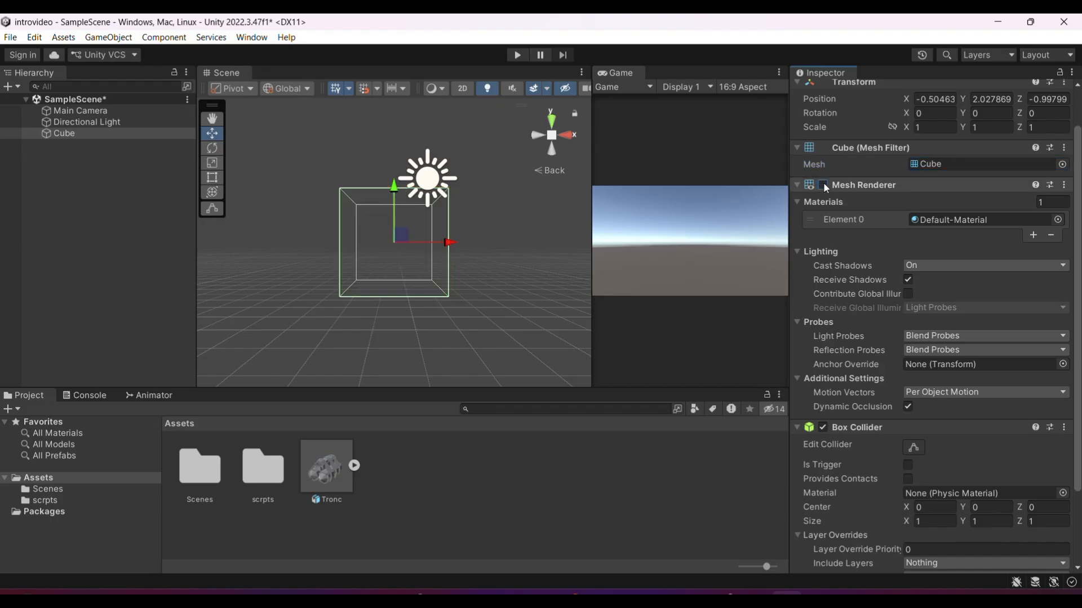
scroll(452, 248, "up", 6)
scroll(452, 247, "down", 6)
scroll(452, 248, "down", 2)
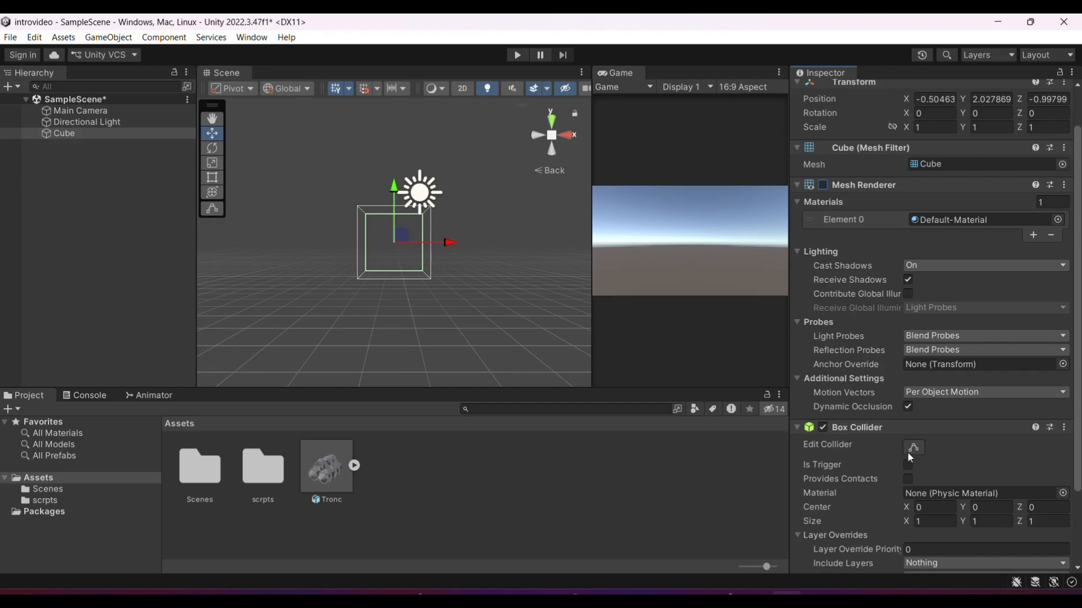
left_click(1064, 428)
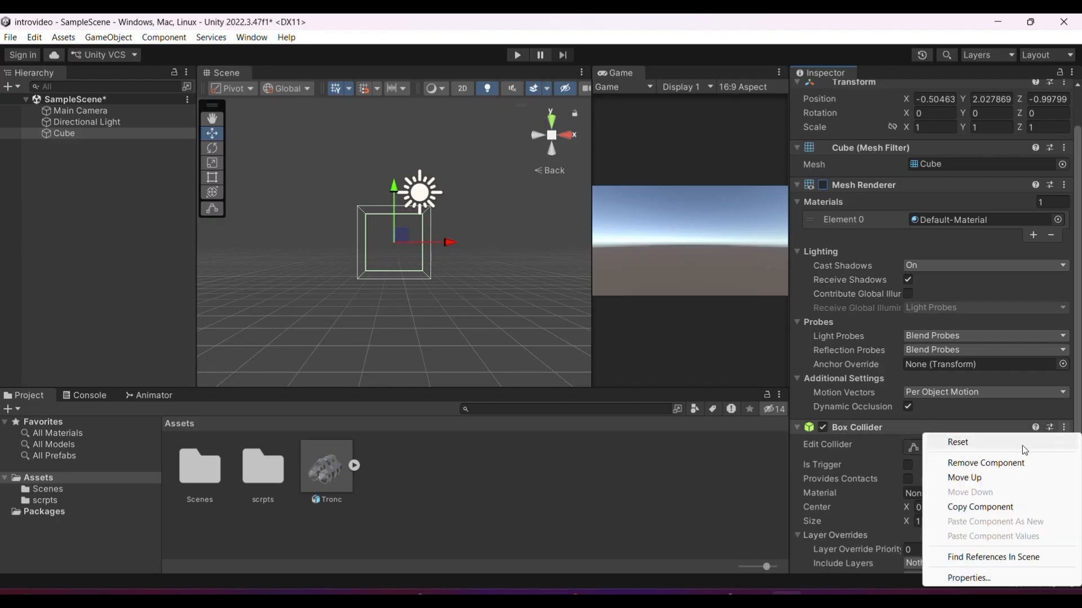
left_click(1021, 445)
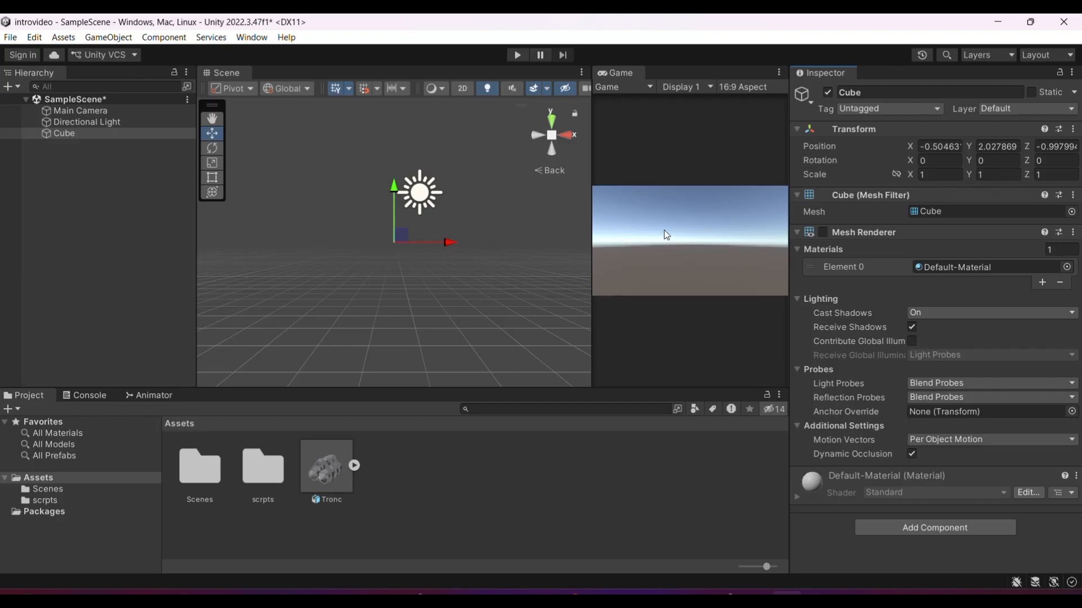
Turn the cube's Mesh Renderer back on, toggling it off and on again to compare the cube's visibility
left_click(822, 232)
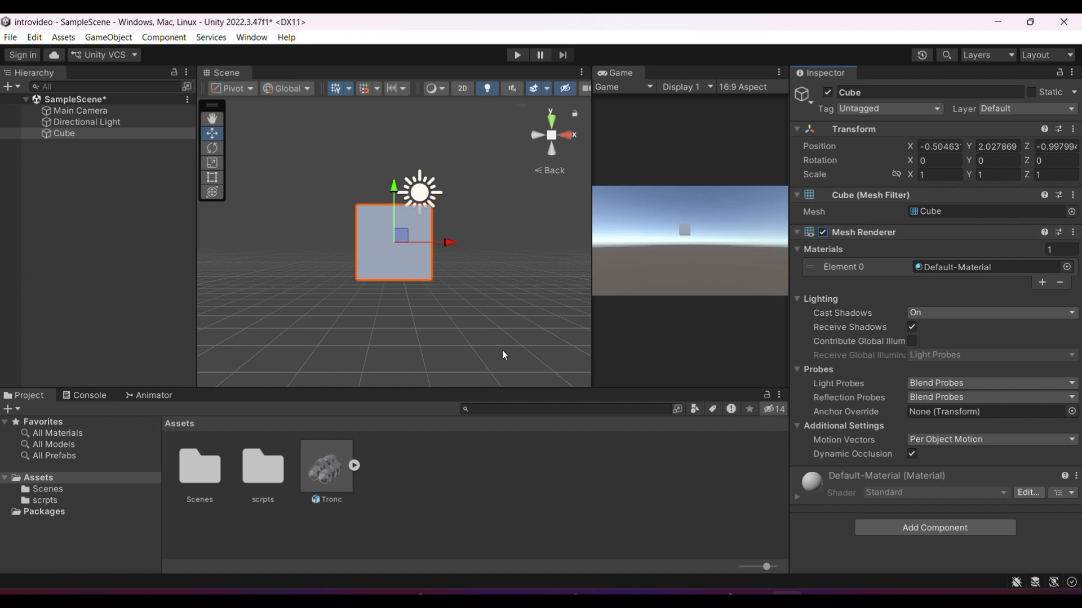
left_click(823, 232)
left_click(822, 233)
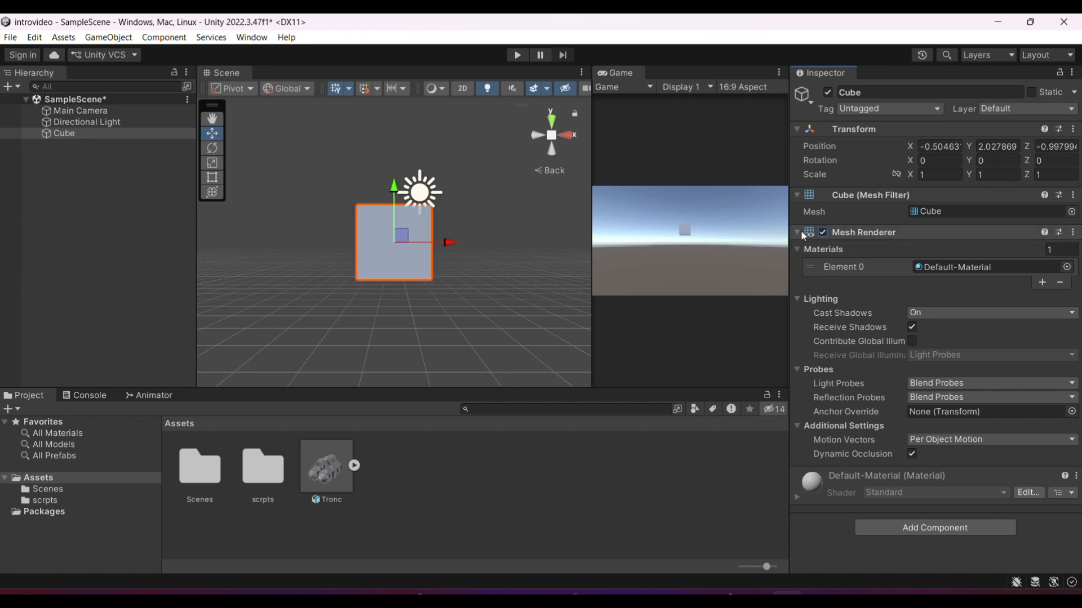
scroll(330, 216, "up", 2)
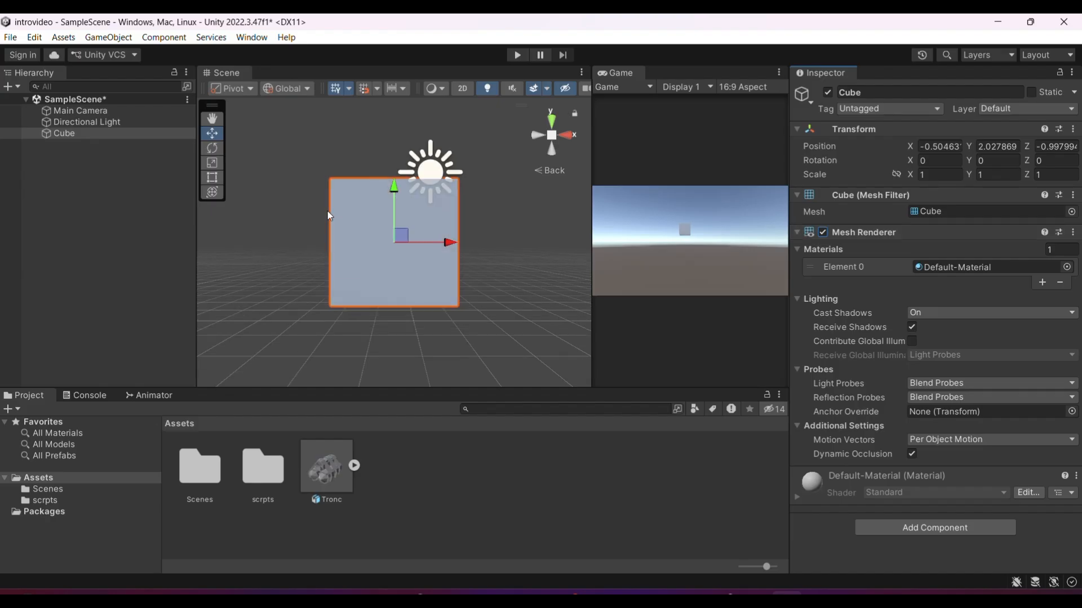
scroll(329, 216, "down", 2)
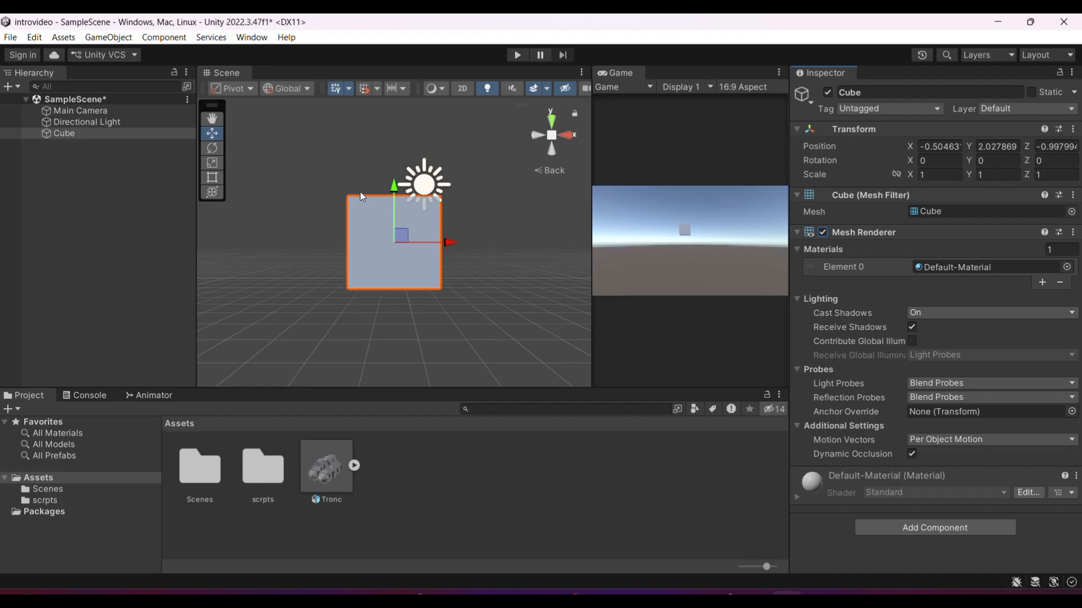
scroll(445, 229, "up", 2)
scroll(445, 230, "down", 4)
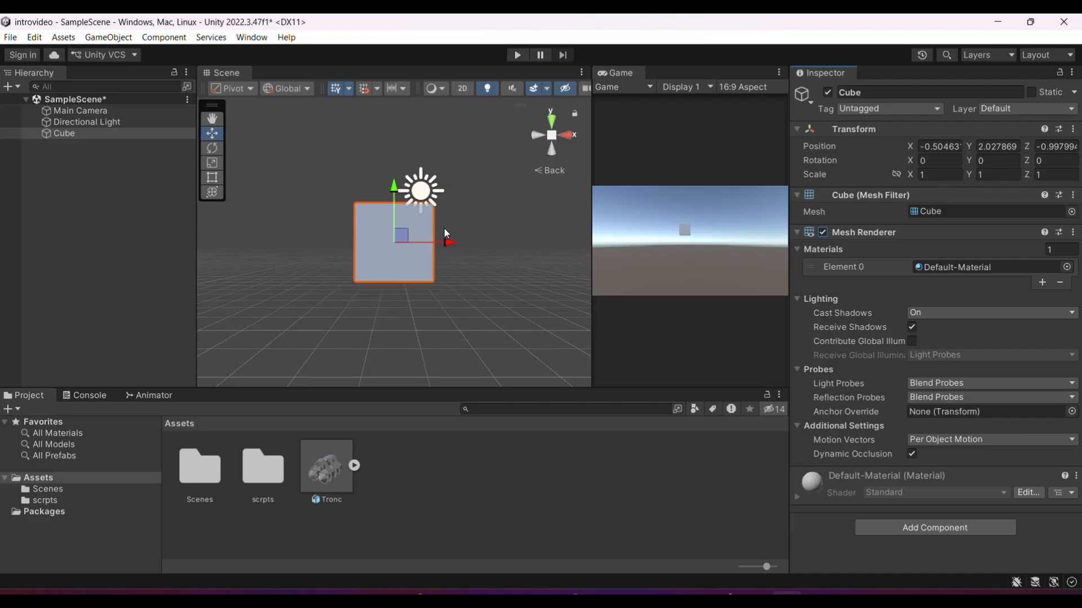
left_click(822, 233)
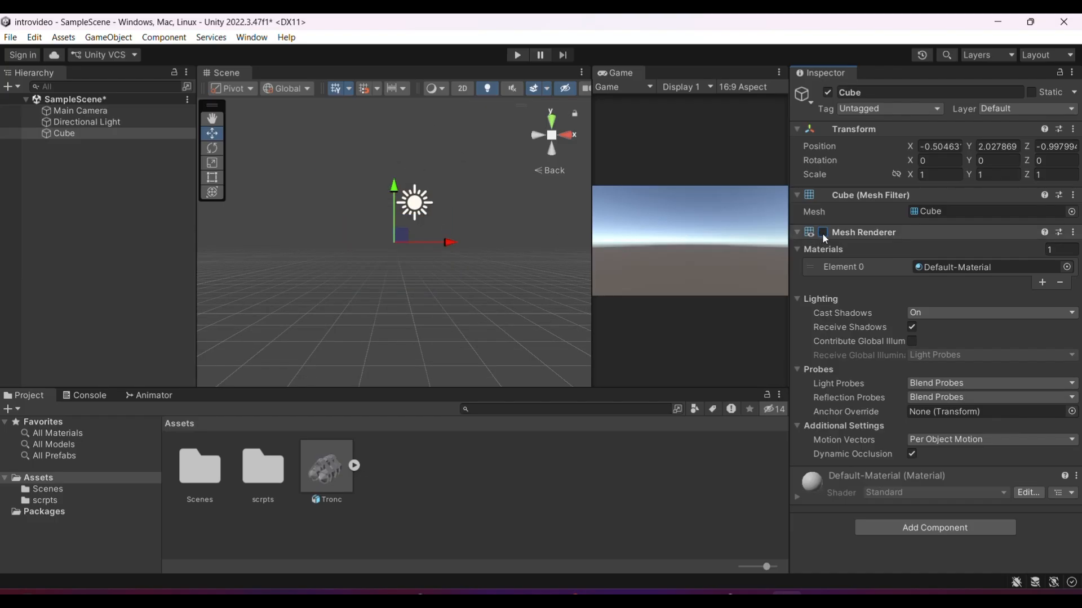
left_click(822, 232)
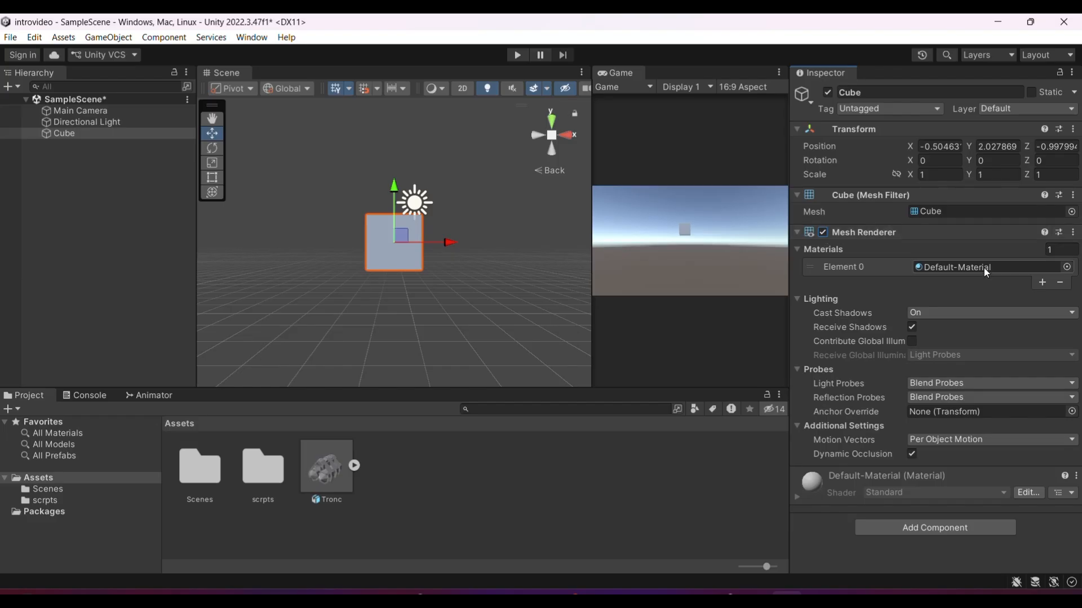
Create a new material named cube in the Assets folder
right_click(469, 500)
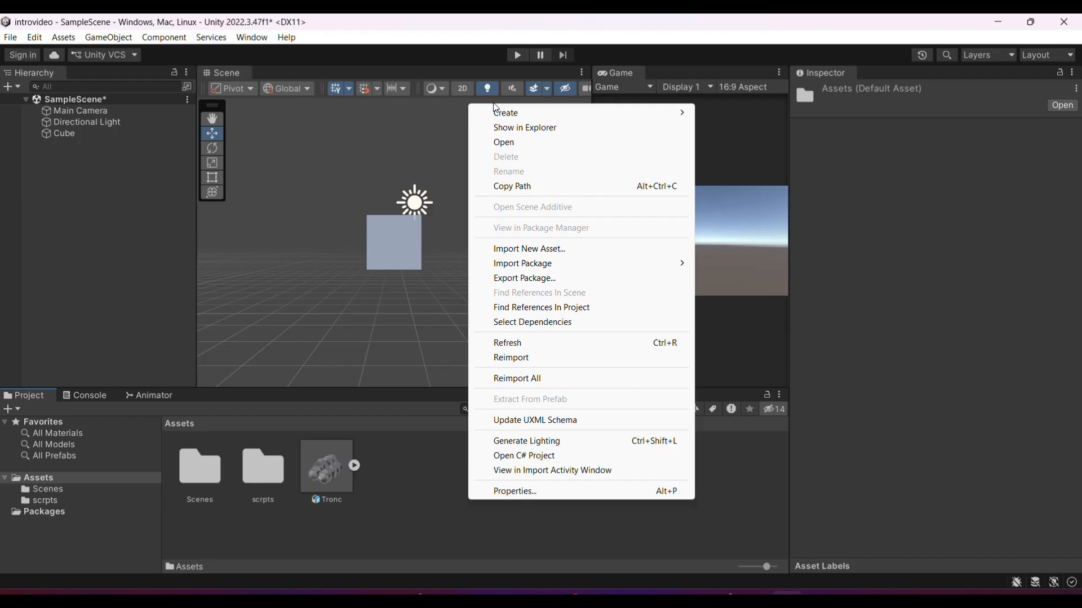
mouse_move(498, 112)
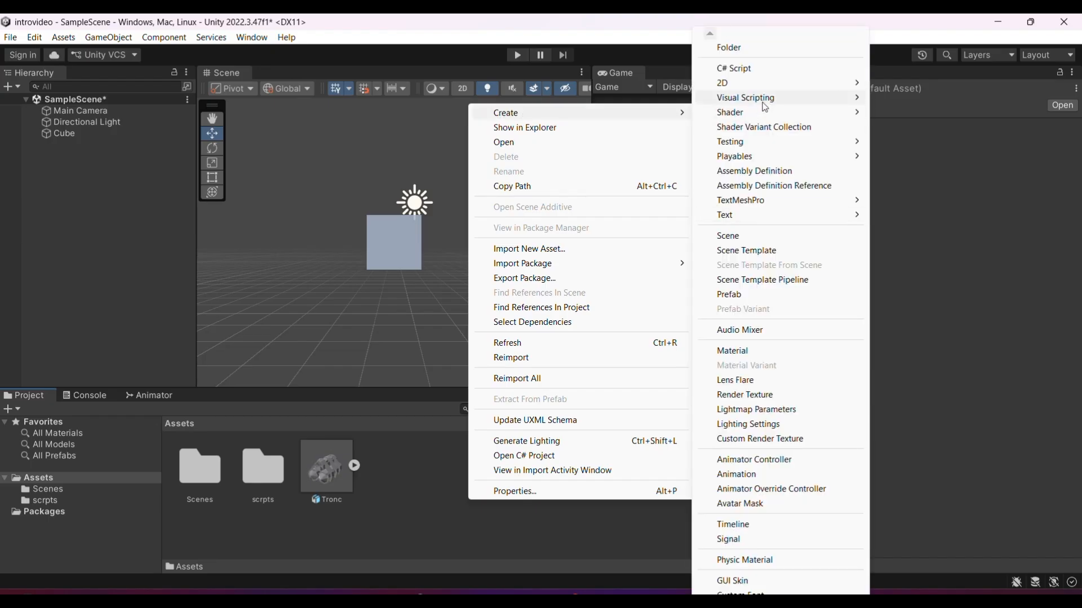
left_click(758, 359)
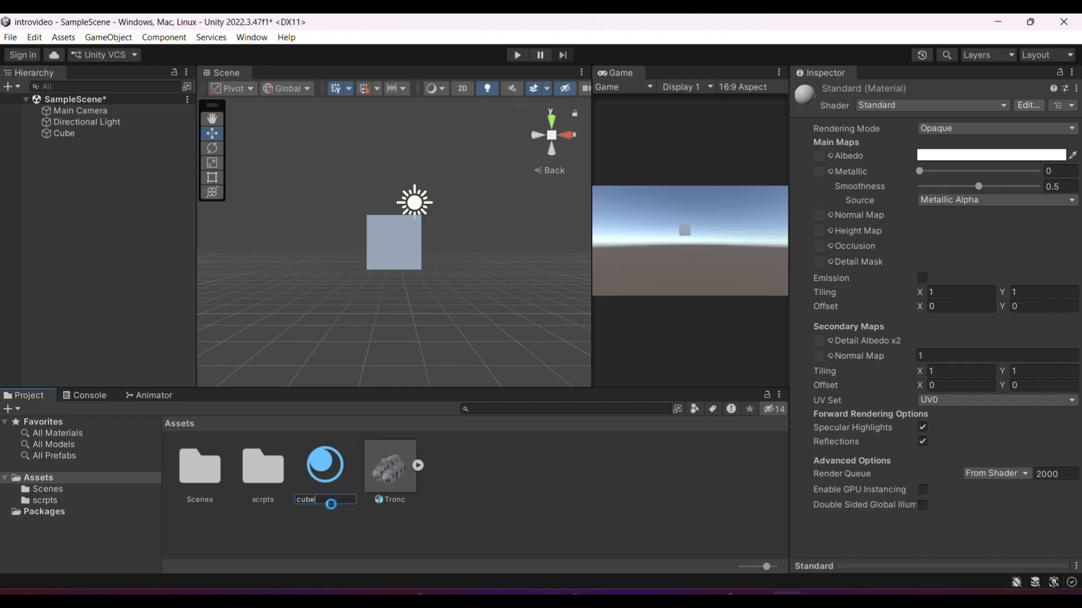
Set the cube material's albedo colour to the orange-yellow FFB60D
left_click(964, 156)
mouse_move(1007, 256)
left_mouse_down()
mouse_move(1038, 209)
mouse_move(963, 262)
mouse_move(1040, 274)
mouse_move(1046, 229)
mouse_move(1042, 288)
mouse_move(1056, 243)
left_mouse_up()
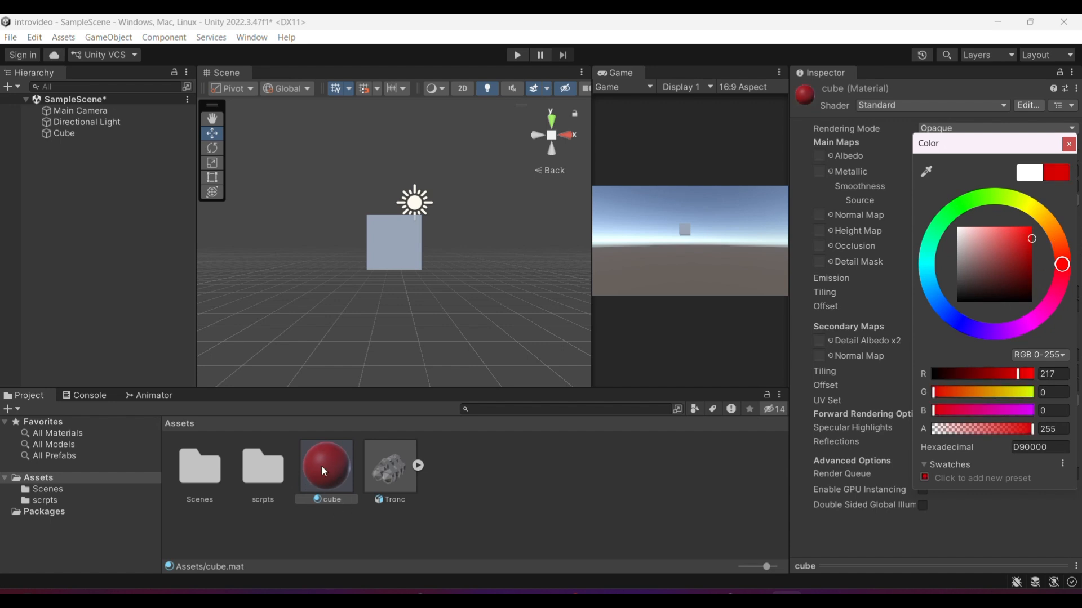
left_click(1018, 277)
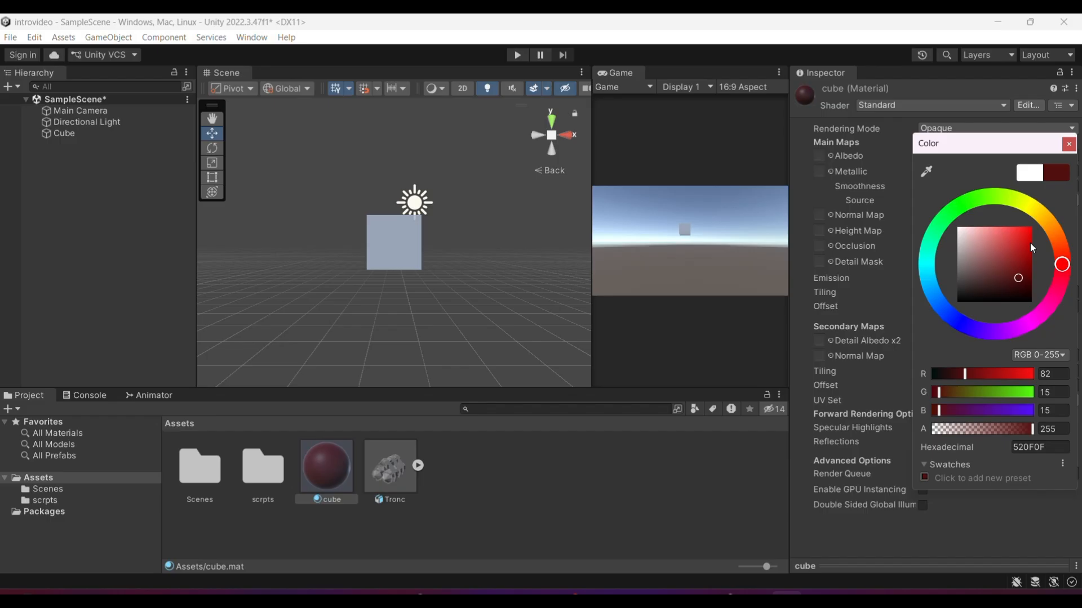
left_click(1044, 221)
left_click_drag(1006, 245, 1031, 225)
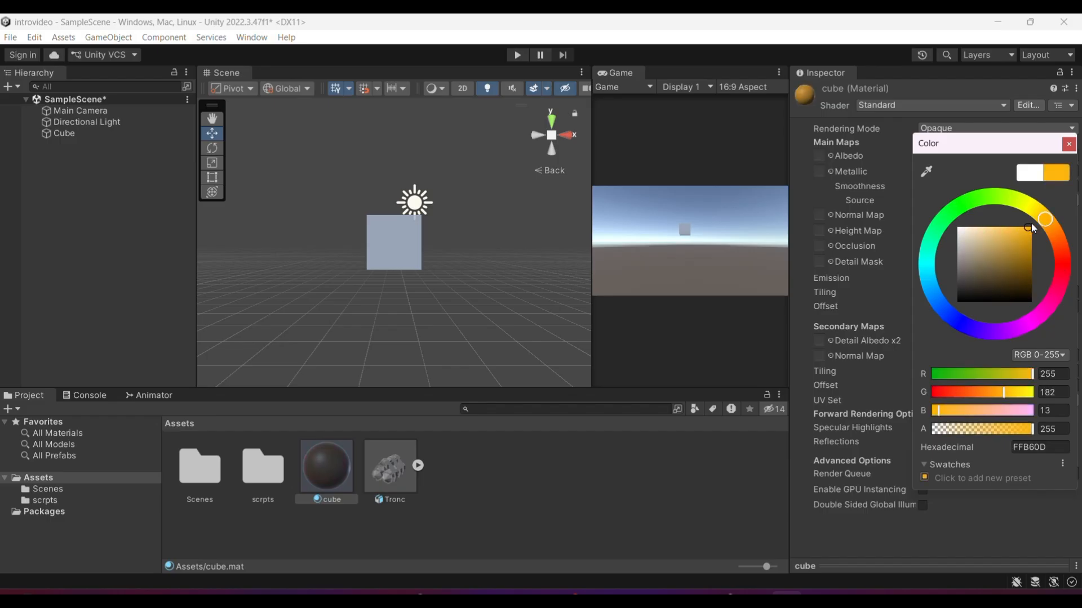
left_click(553, 495)
left_click(553, 495)
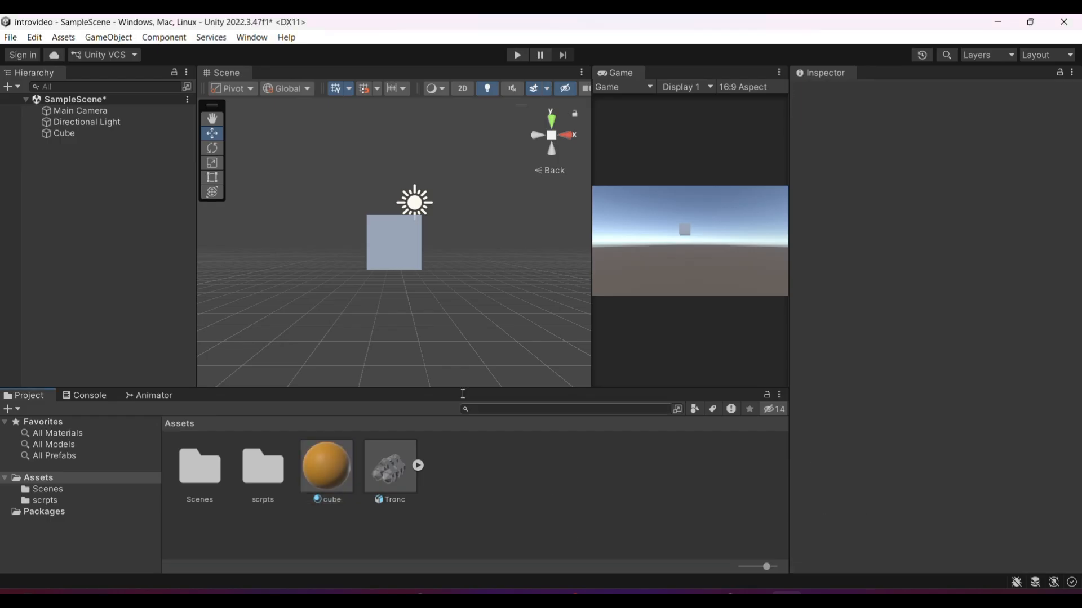
Assign the cube material to Element 0 of the cube's Mesh Renderer, and undo the assignment
left_click(406, 243)
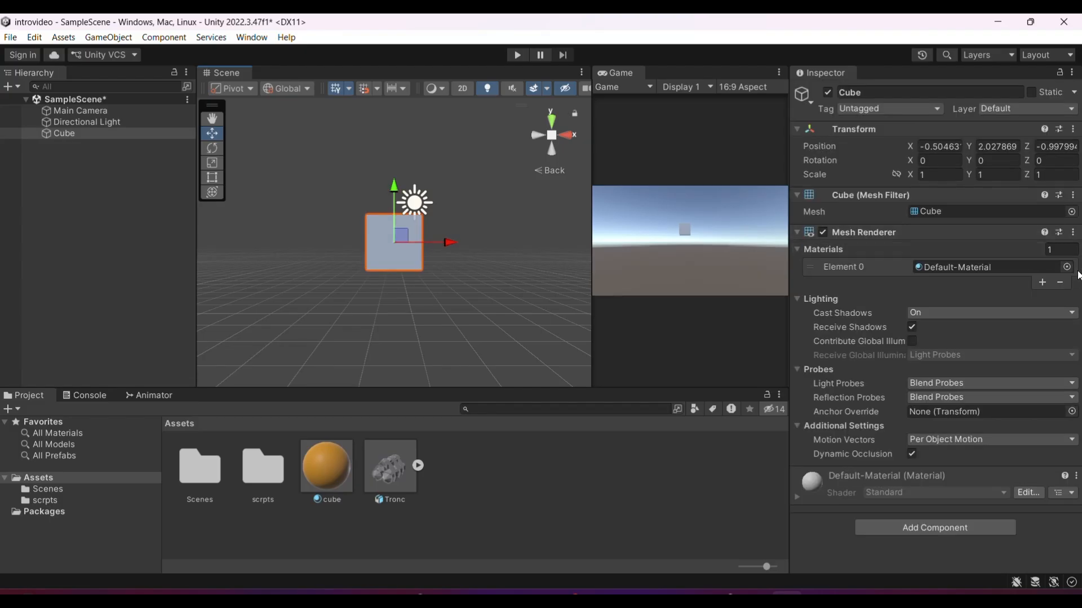
left_click(1066, 267)
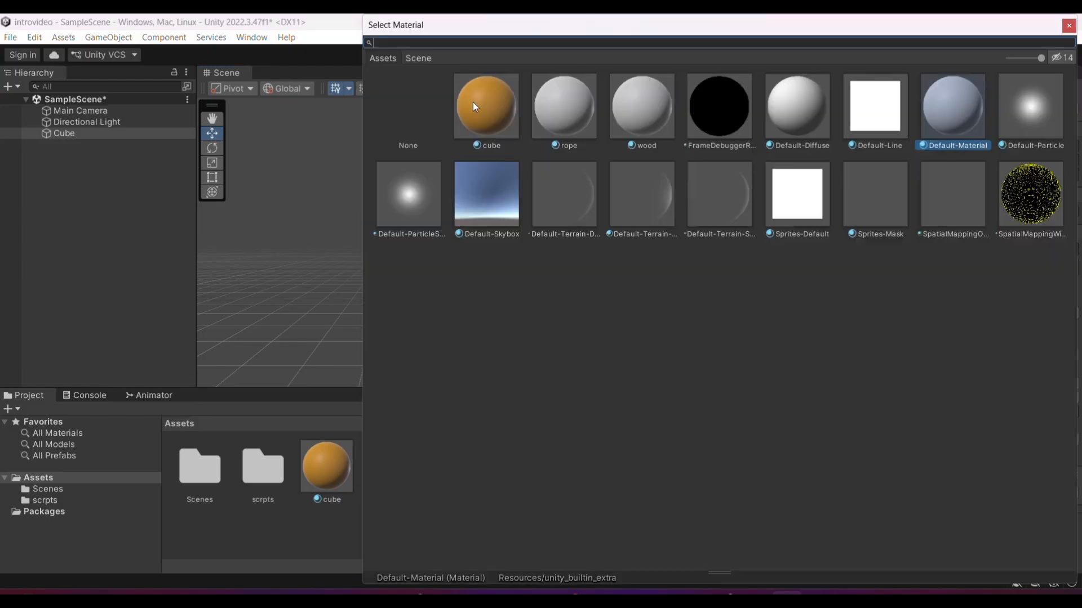
double_click(472, 104)
scroll(394, 248, "down", 2)
key("ctrl+z")
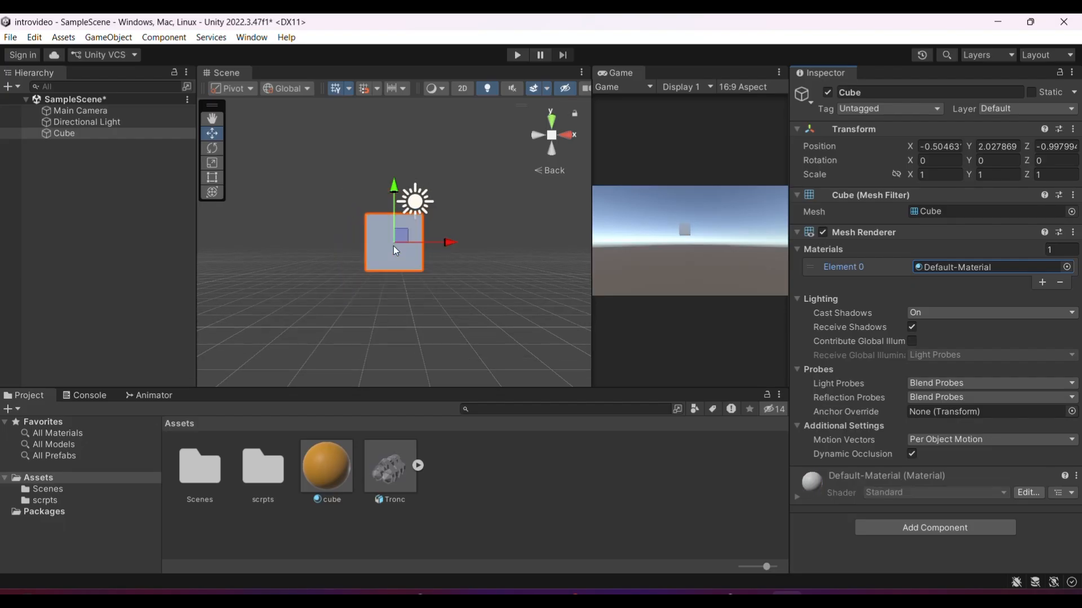
Apply the cube material directly to the cube in the scene, undo it, and reapply it through the cube's component settings
left_click(327, 476)
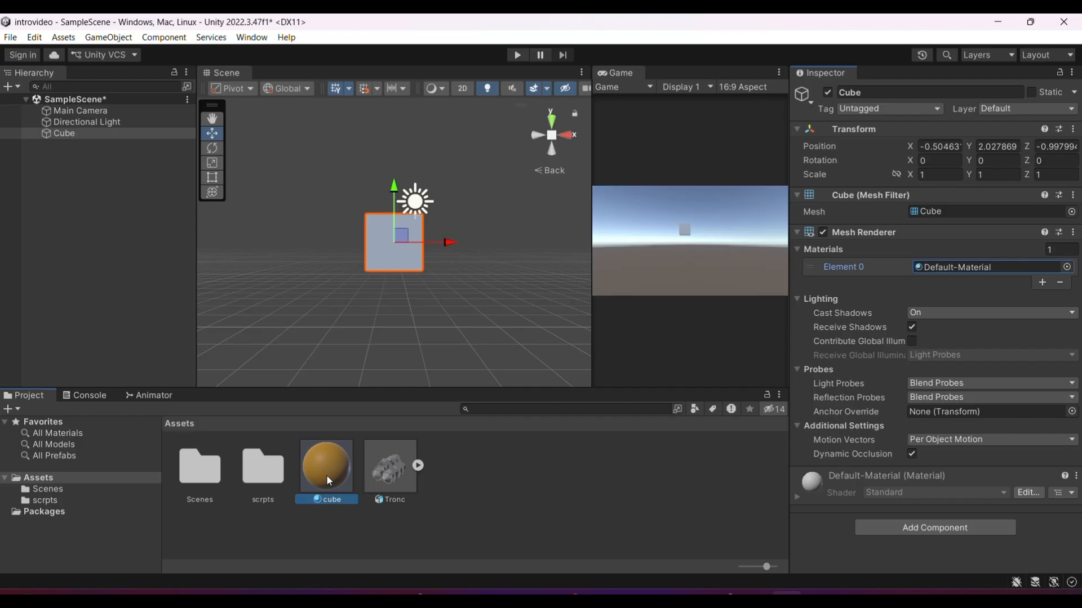
left_click_drag(326, 475, 395, 259)
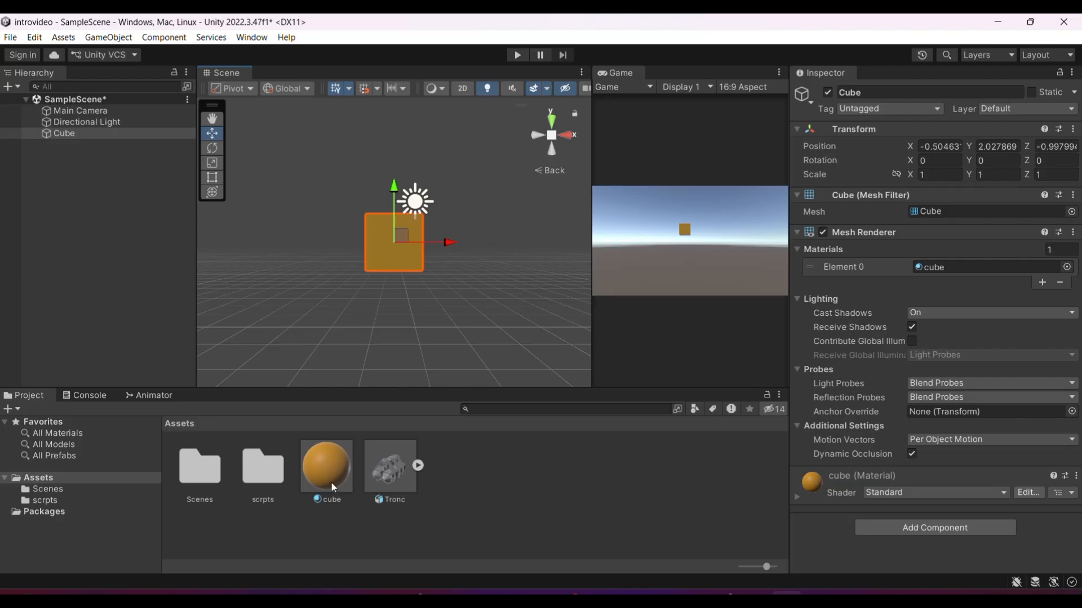
key("ctrl+z")
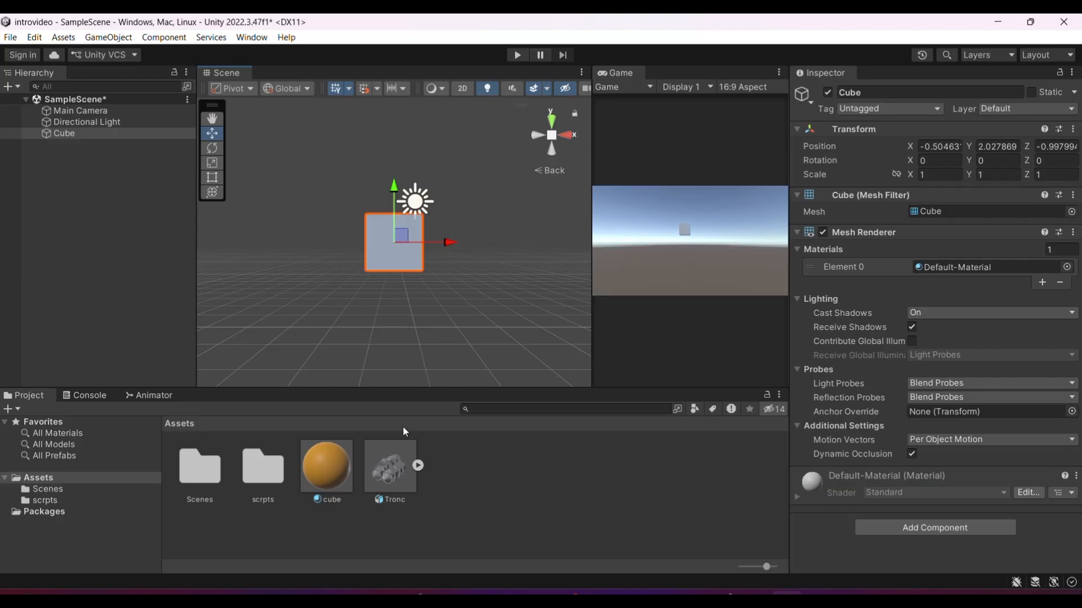
left_click_drag(330, 463, 832, 548)
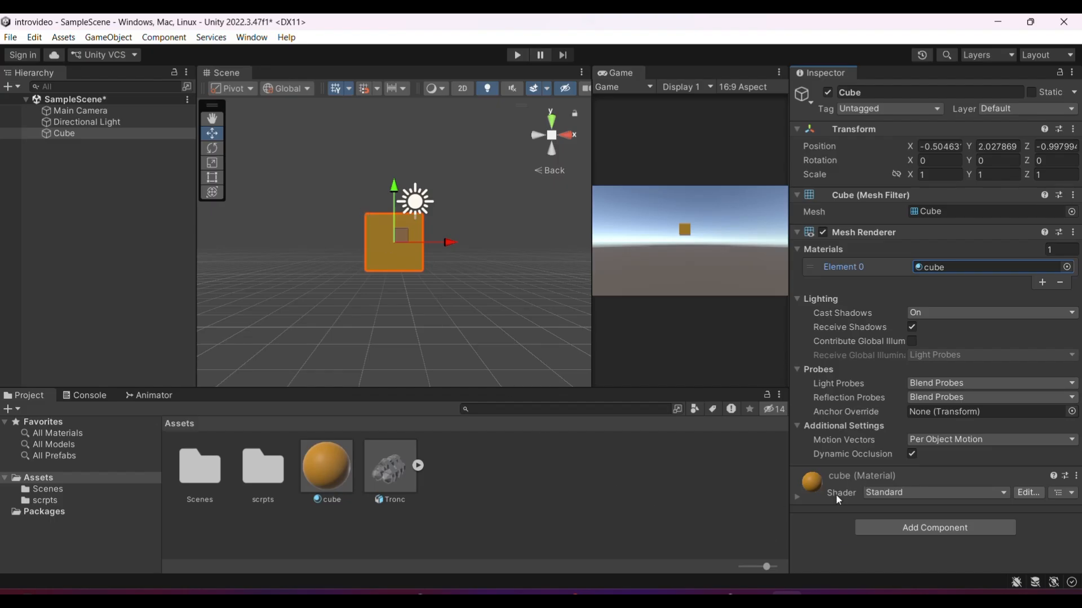
Expand the cube material's properties, switch its rendering mode to Fade and return it to Opaque
left_click(797, 496)
scroll(913, 265, "down", 5)
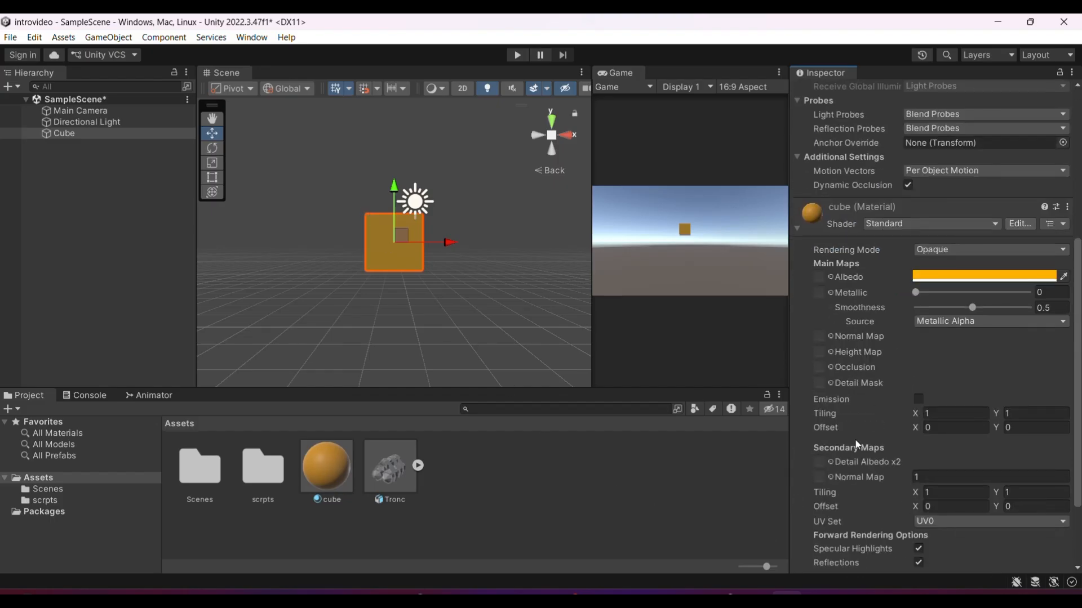
left_click(930, 254)
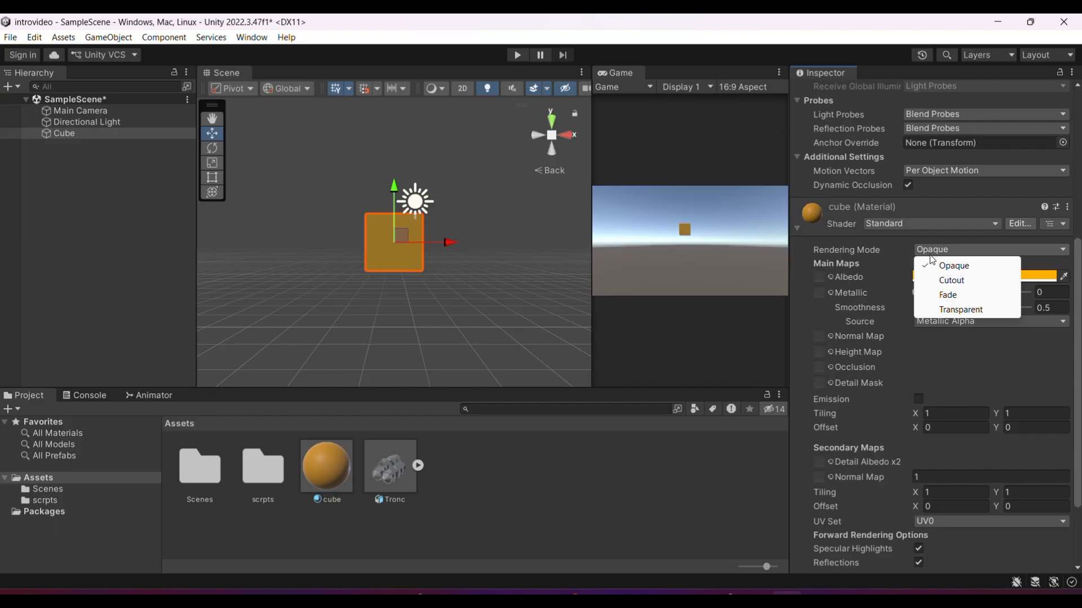
left_click(948, 295)
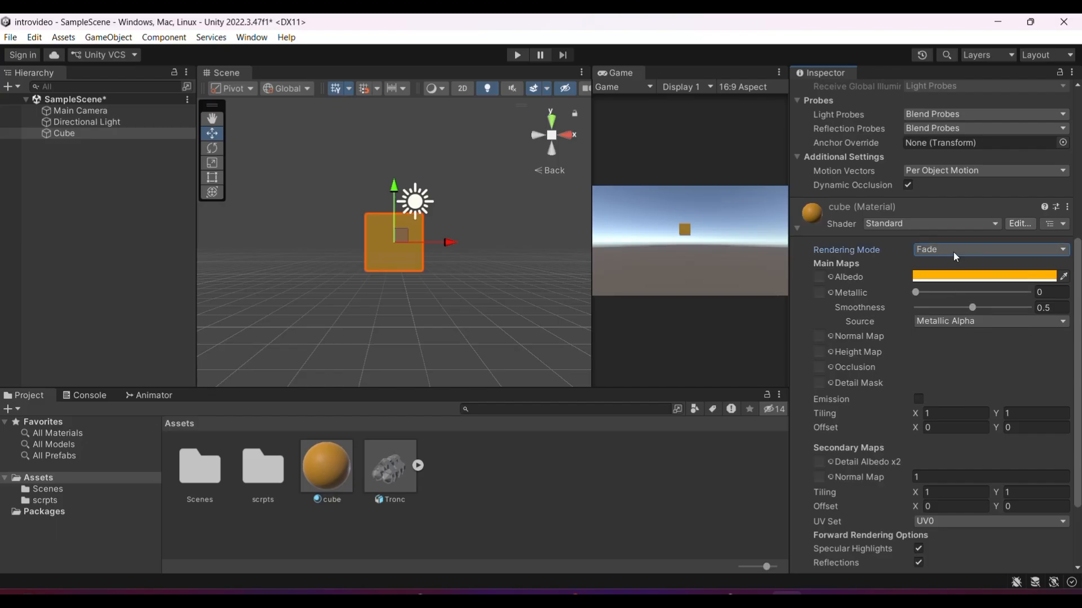
left_click(953, 249)
left_click(959, 271)
Raise the material's Metallic value to 1, compare the look on the enlarged asset preview, and return it to 0
left_click_drag(915, 292, 1027, 292)
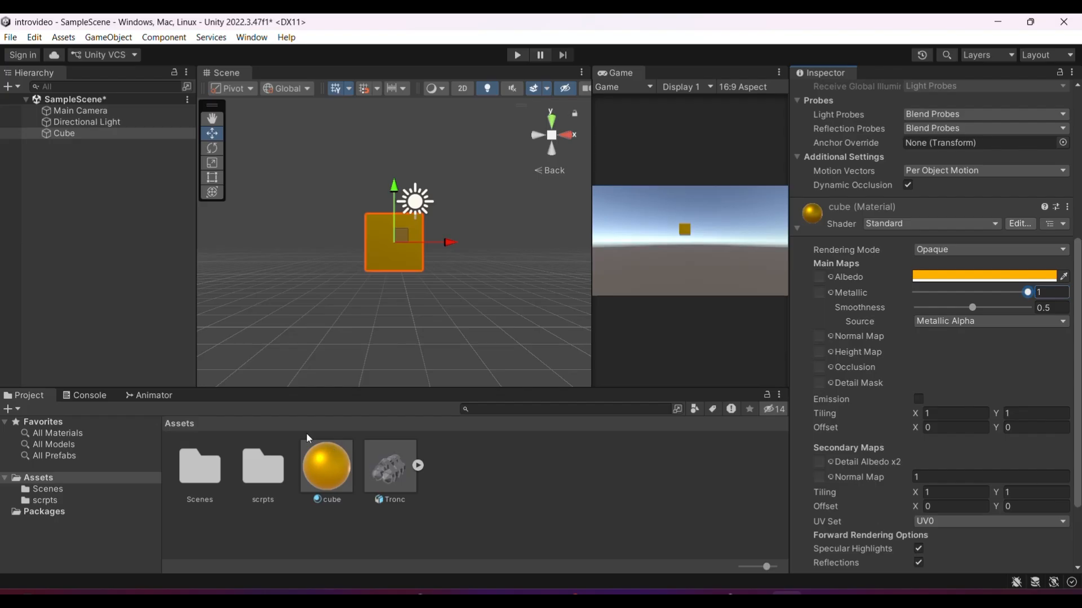
scroll(478, 250, "up", 3)
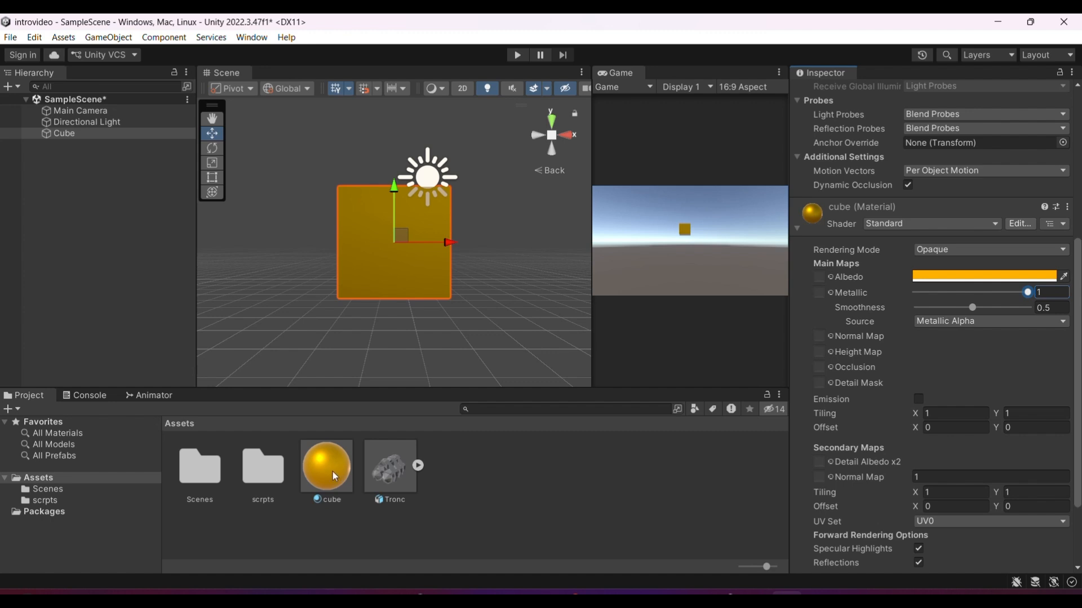
scroll(328, 481, "up", 2, "ctrl")
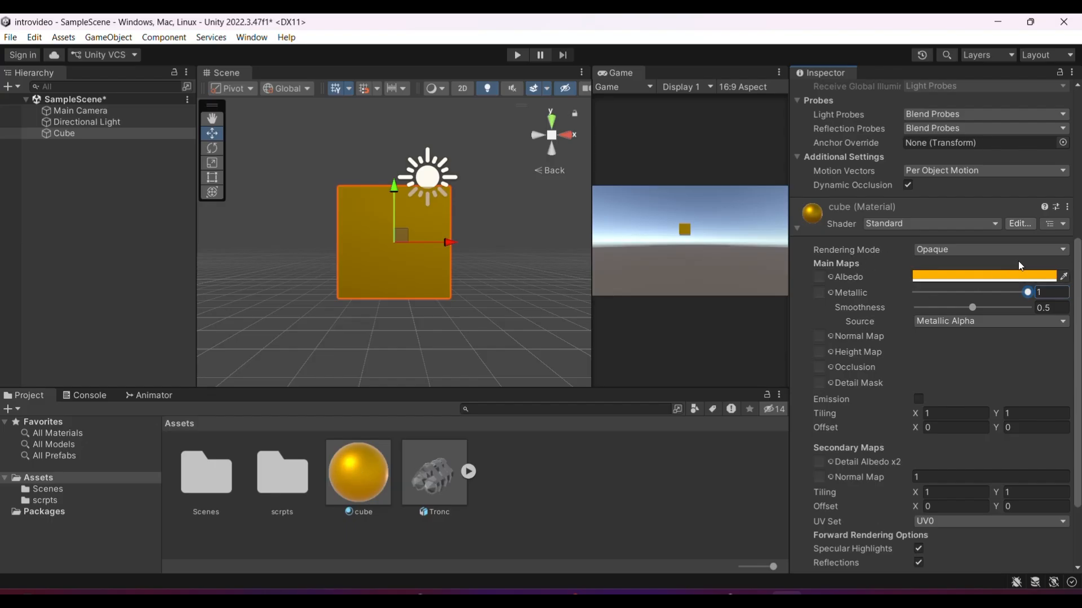
left_click_drag(1027, 292, 873, 288)
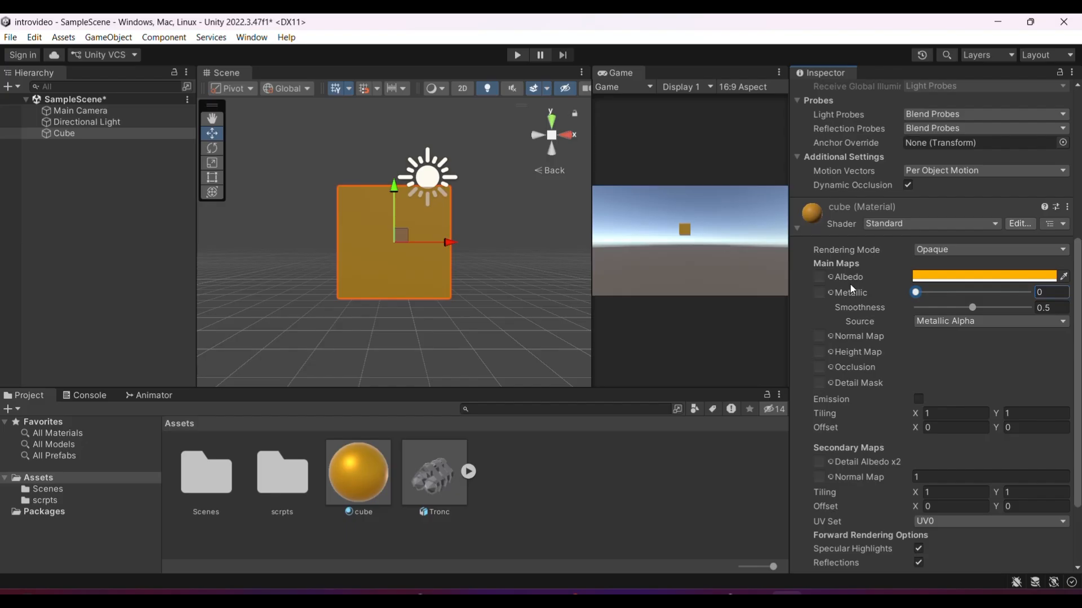
Raise the cube material's Smoothness to 1 to compare the look, and lower it to 0
left_click_drag(975, 309, 1033, 309)
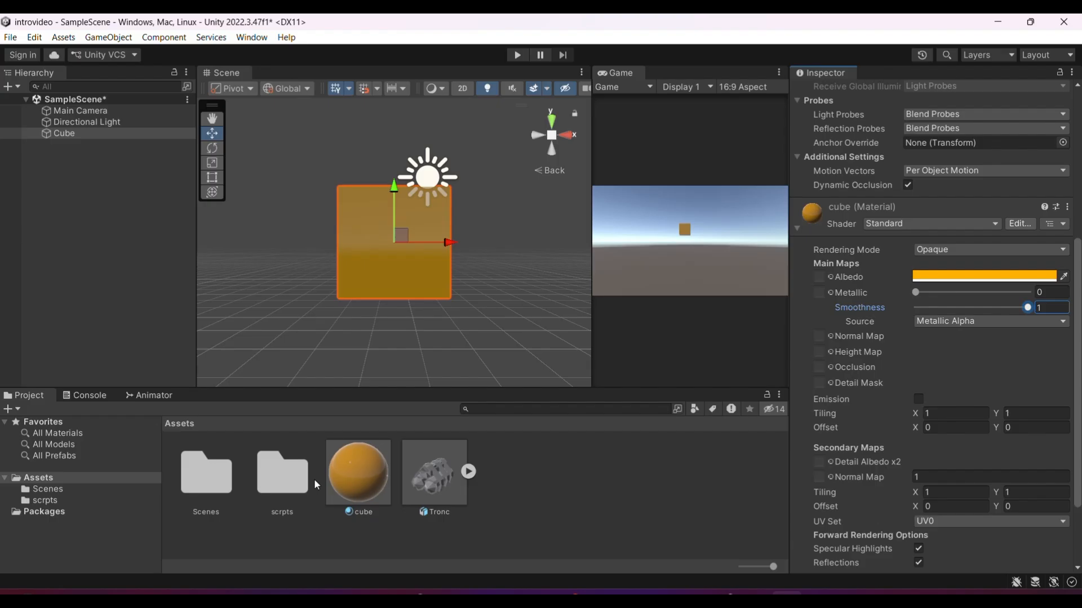
left_click_drag(1027, 307, 1001, 307)
left_click_drag(1003, 308, 911, 306)
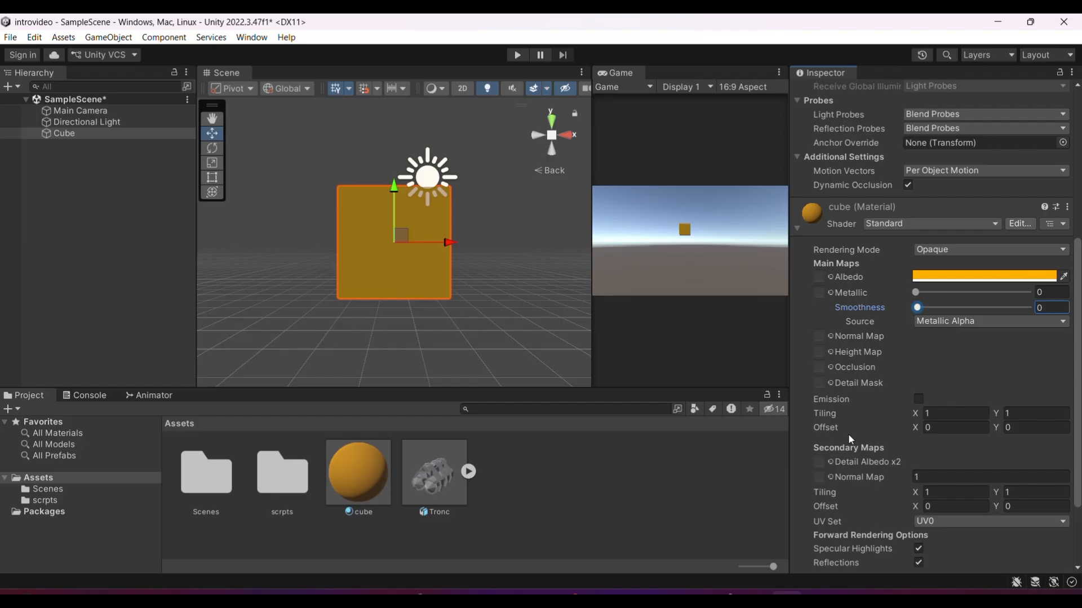
Turn the material's Emission on and off again, look over its remaining options, and collapse its properties
left_click(918, 399)
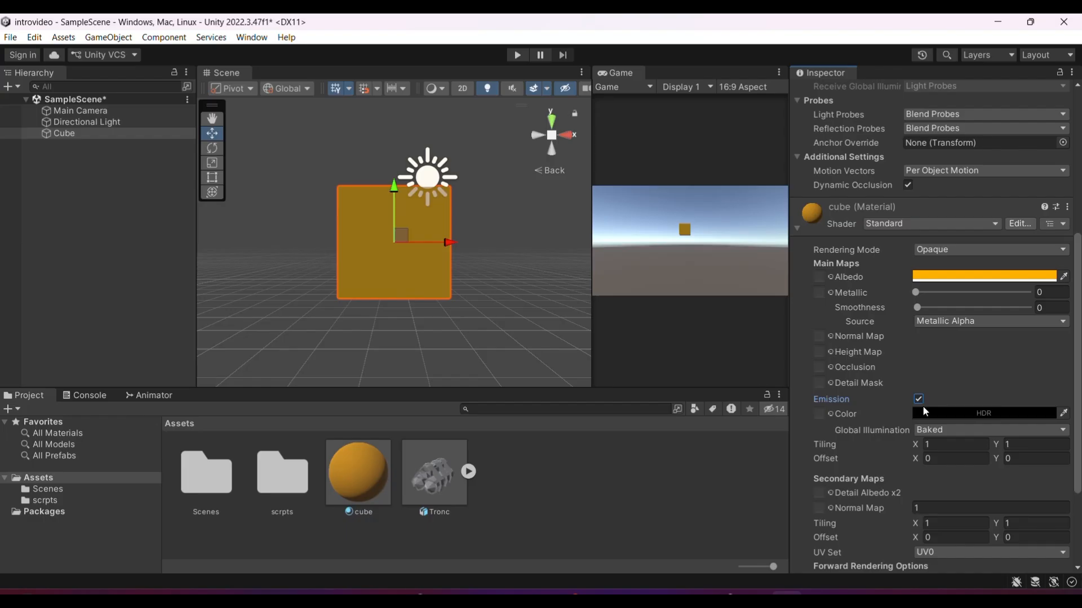
left_click(919, 400)
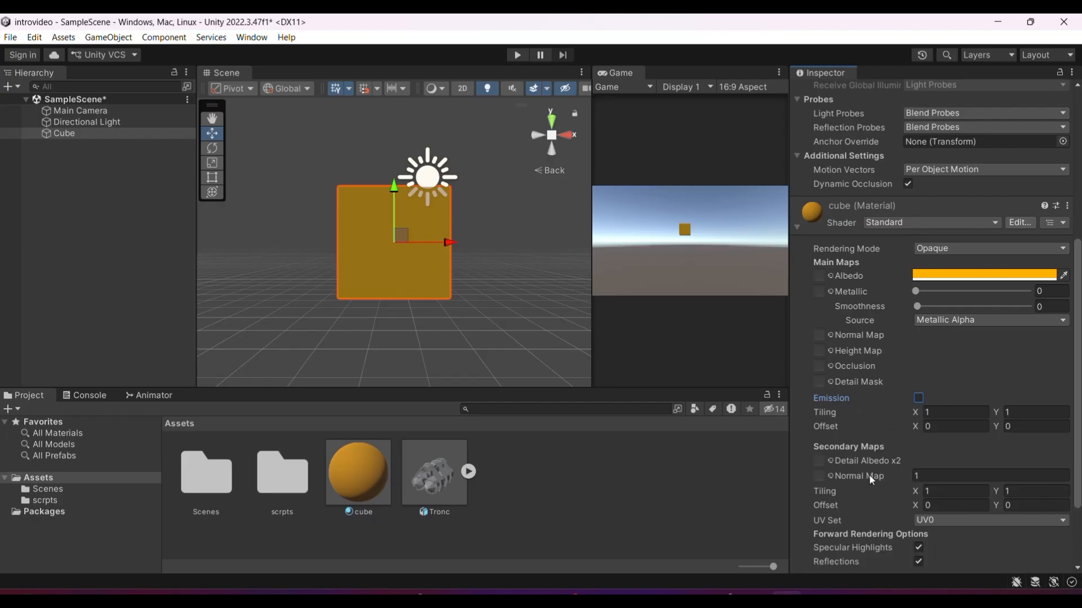
scroll(870, 476, "down", 3)
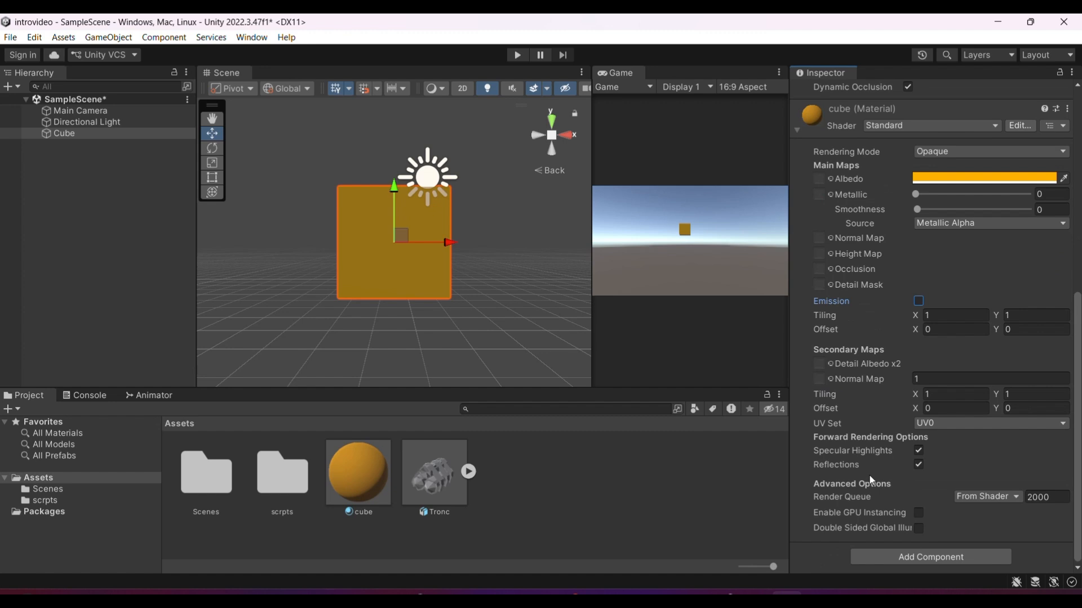
scroll(870, 480, "up", 3)
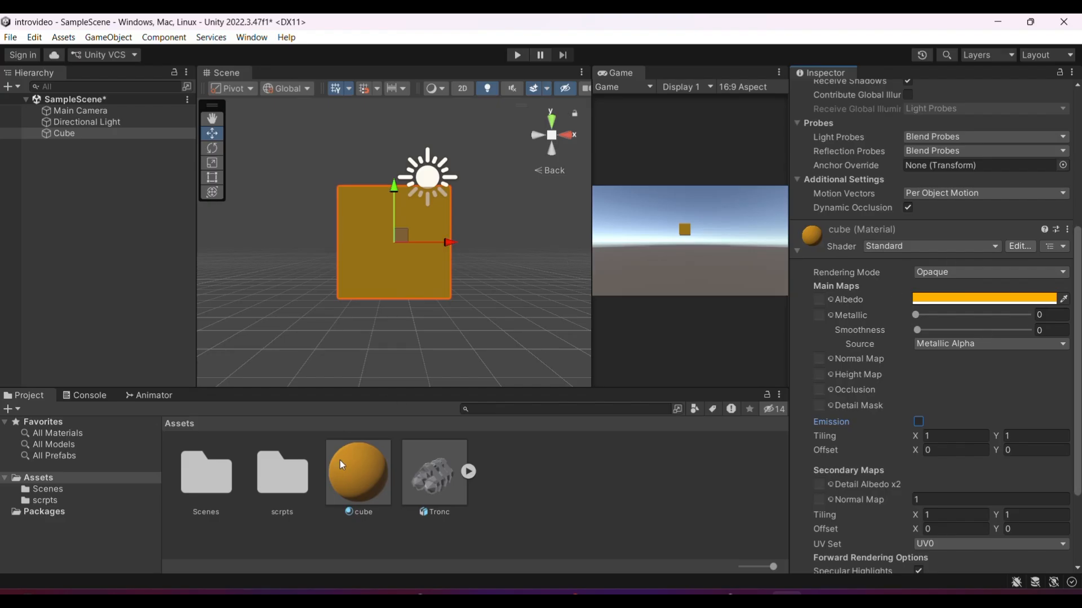
scroll(474, 264, "up", 2)
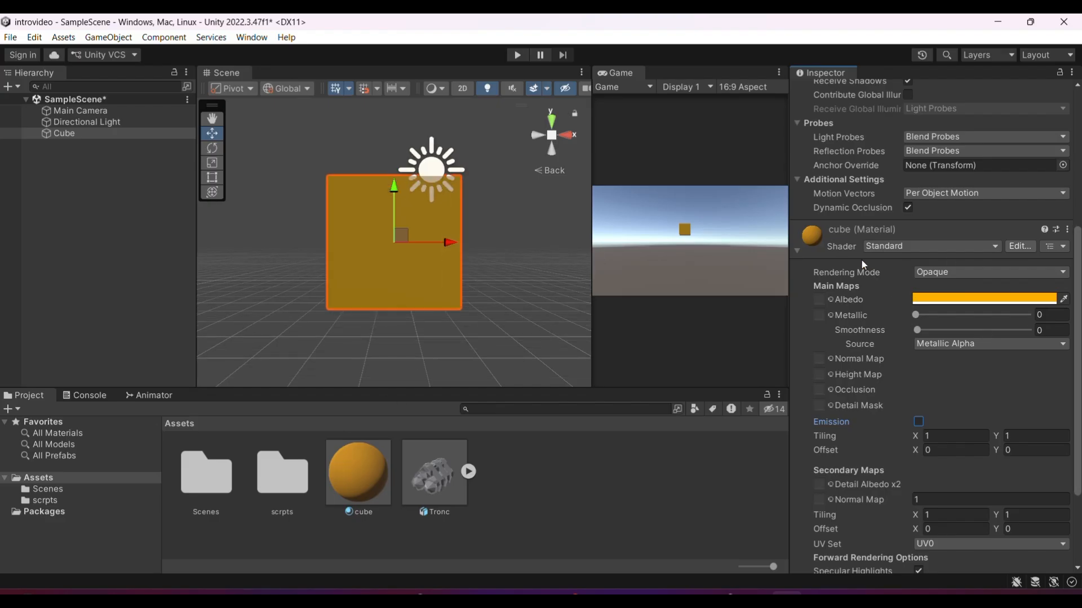
left_click(800, 249)
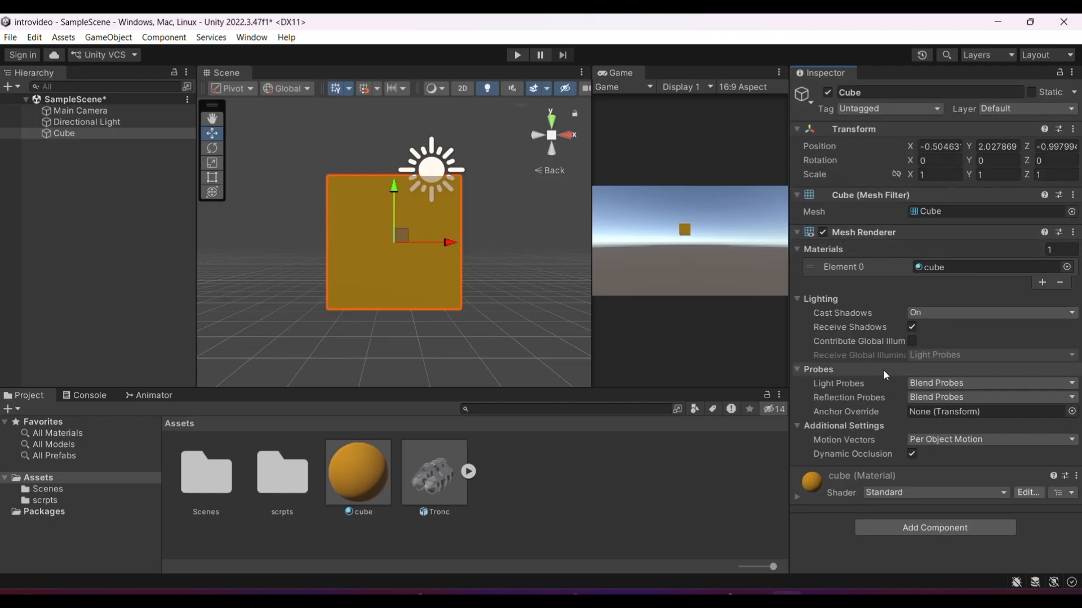
Turn the cube's Mesh Renderer off and back on to compare the coloured cube's visibility
left_click(871, 522)
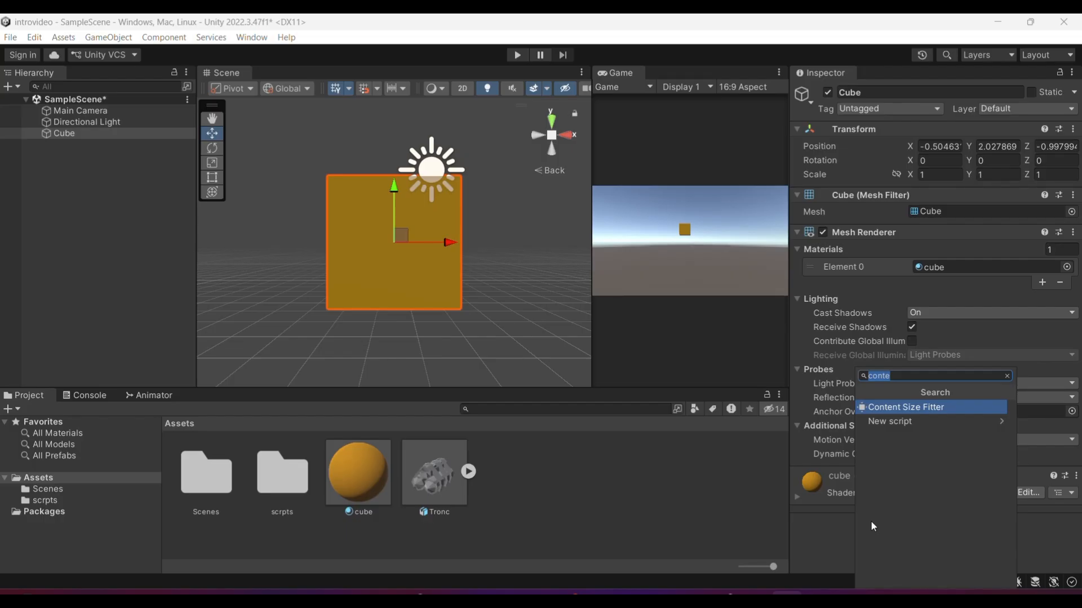
left_click(834, 515)
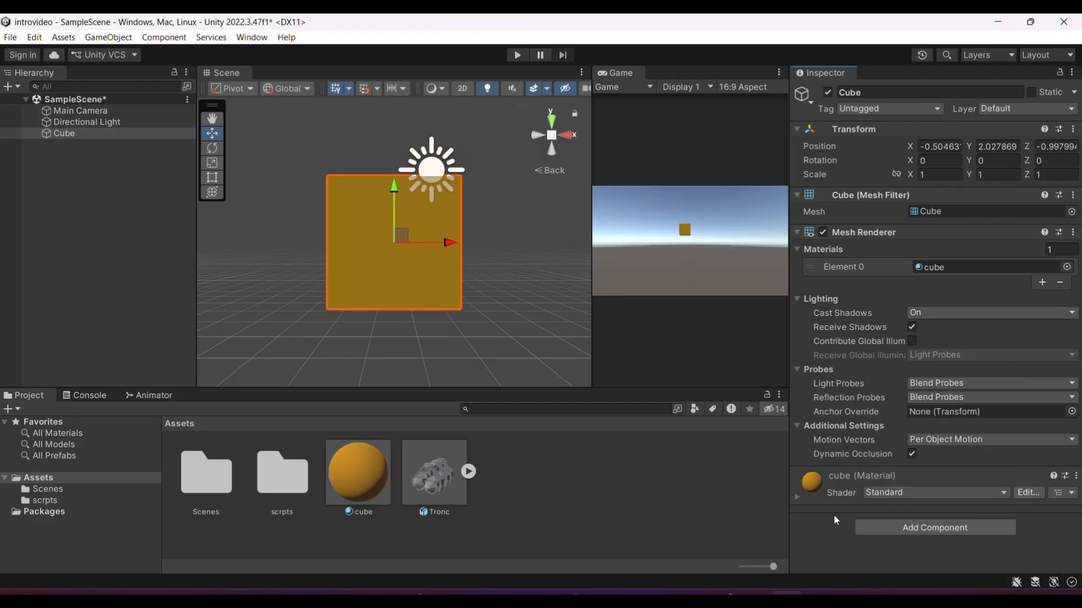
left_click(822, 232)
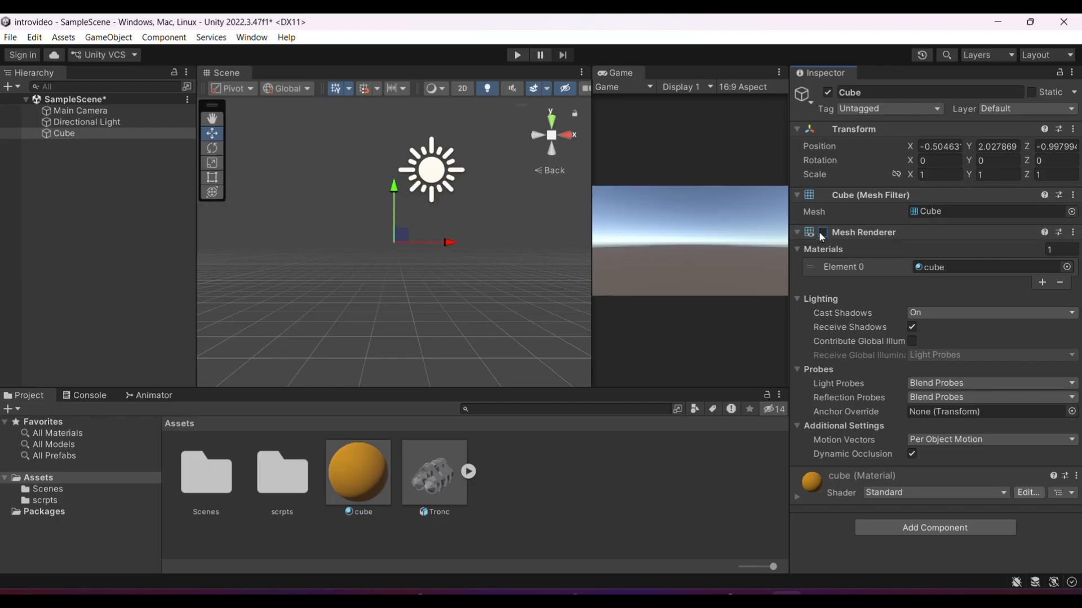
left_click(822, 232)
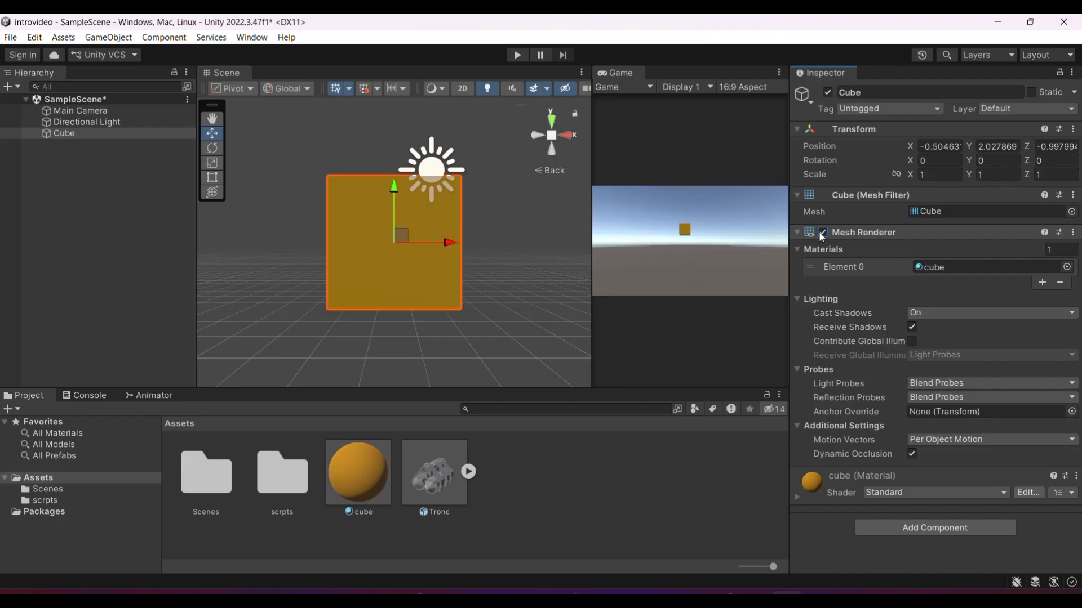
Add an Audio Listener component to the cube, and remove it again
left_click(902, 529)
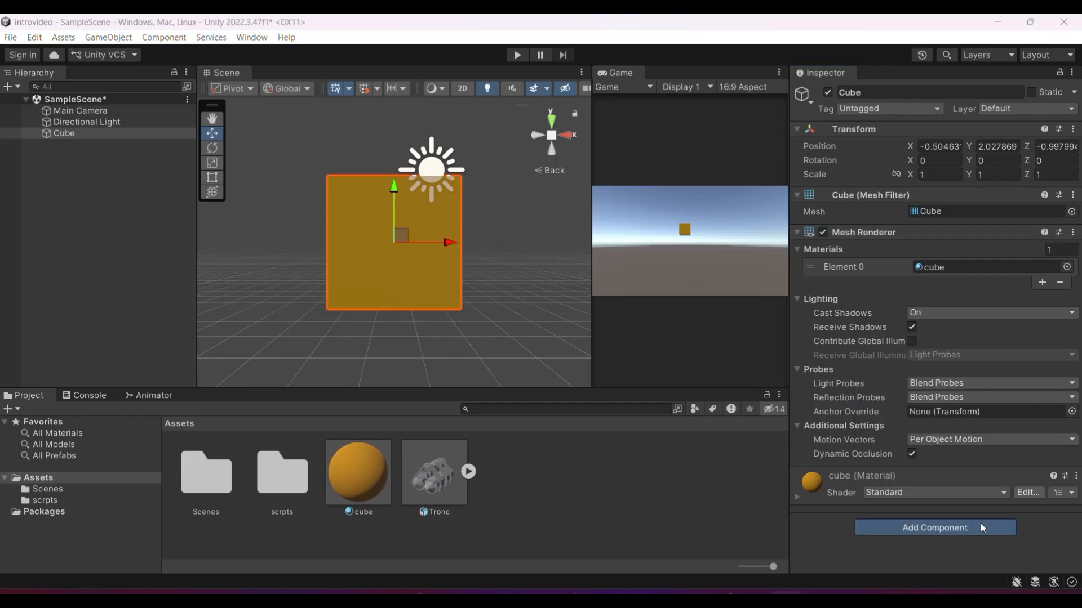
left_click(982, 528)
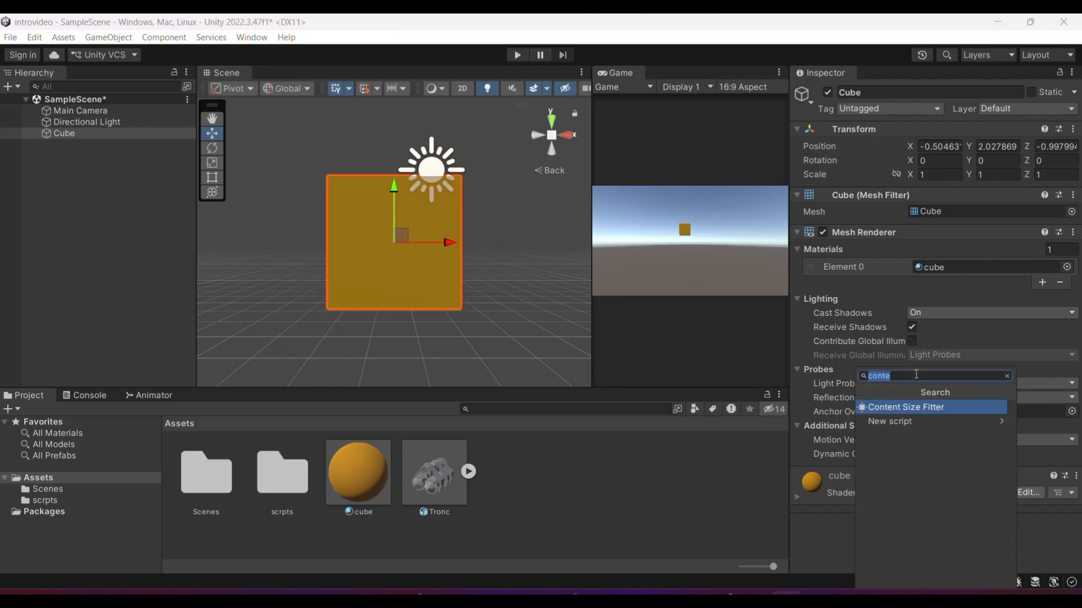
key("BackSpace")
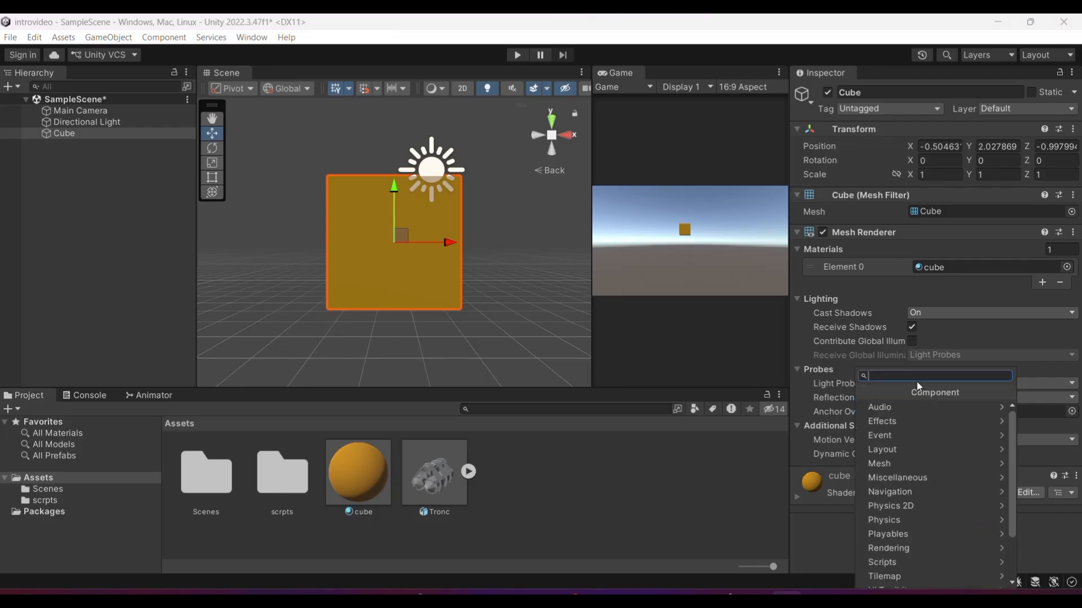
scroll(908, 539, "down", 3)
scroll(909, 536, "up", 3)
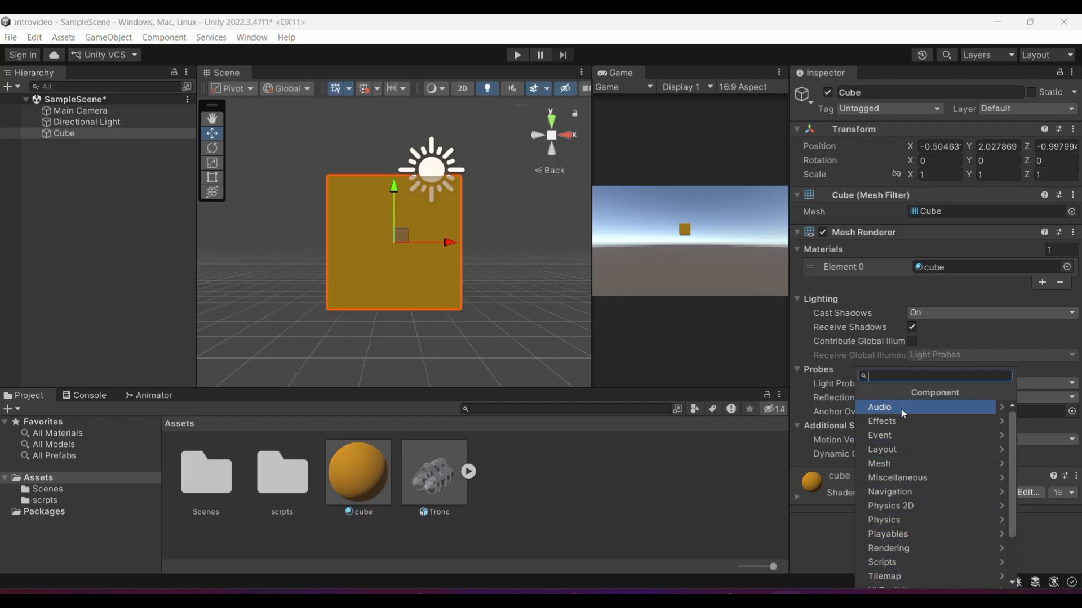
left_click(1001, 411)
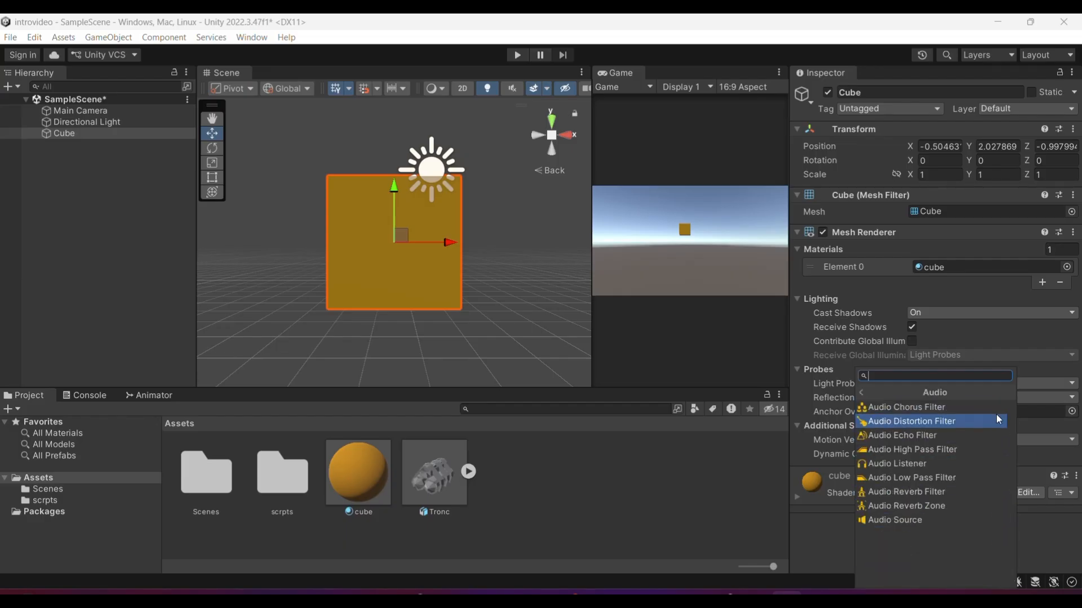
left_click(868, 465)
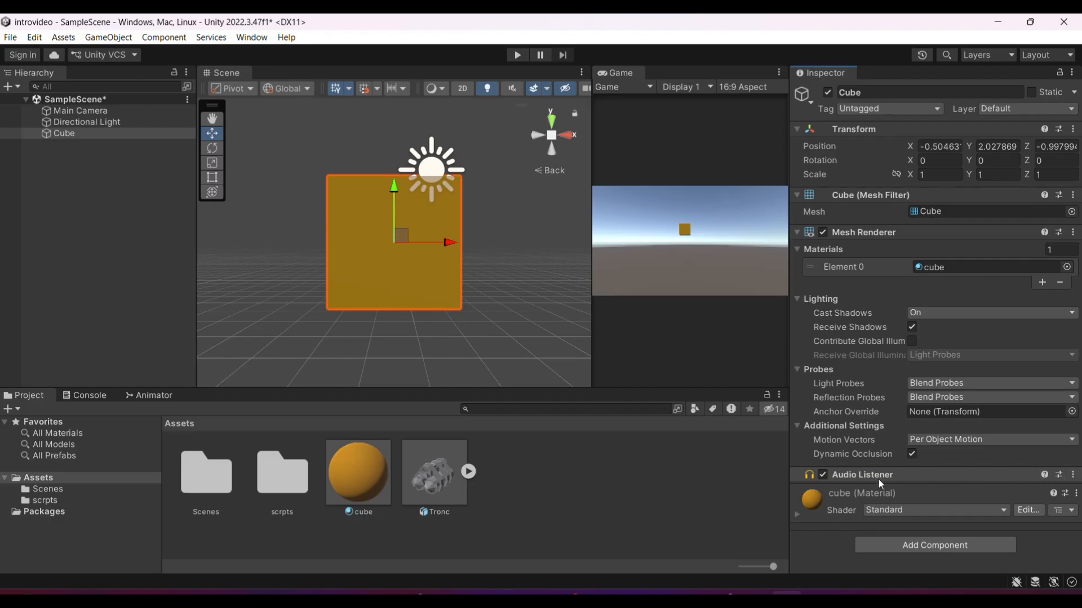
right_click(978, 474)
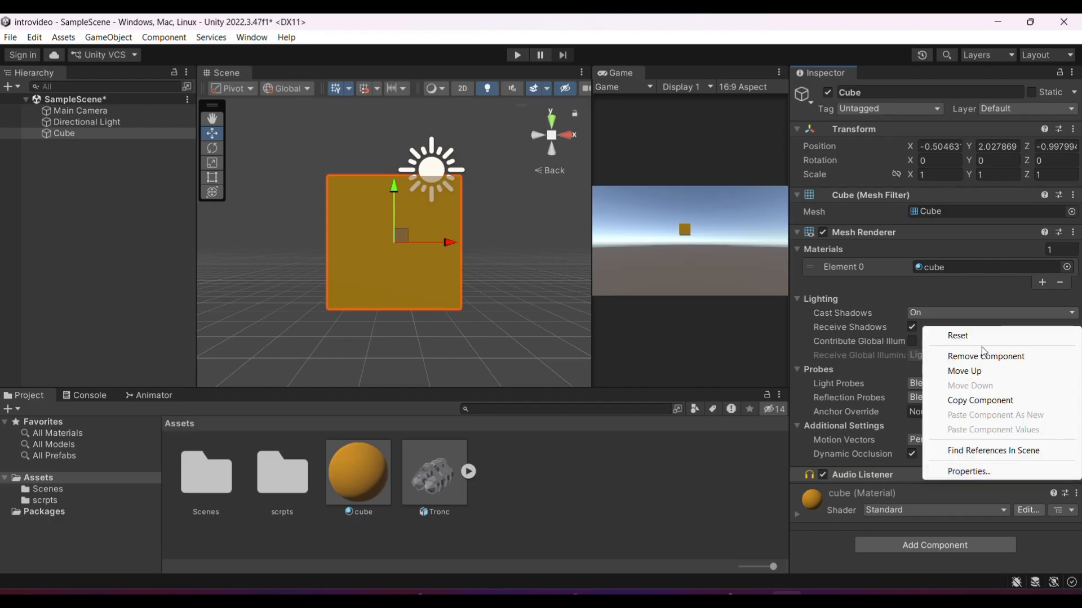
left_click(982, 355)
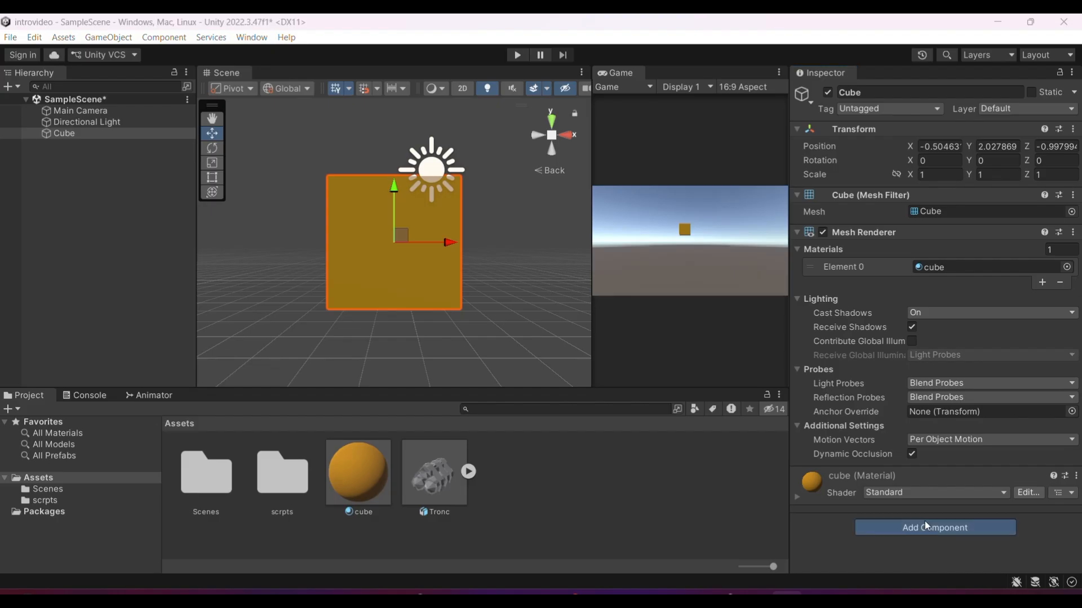
Add an Audio Source component to the cube and look over its settings
left_click(924, 521)
left_click(914, 415)
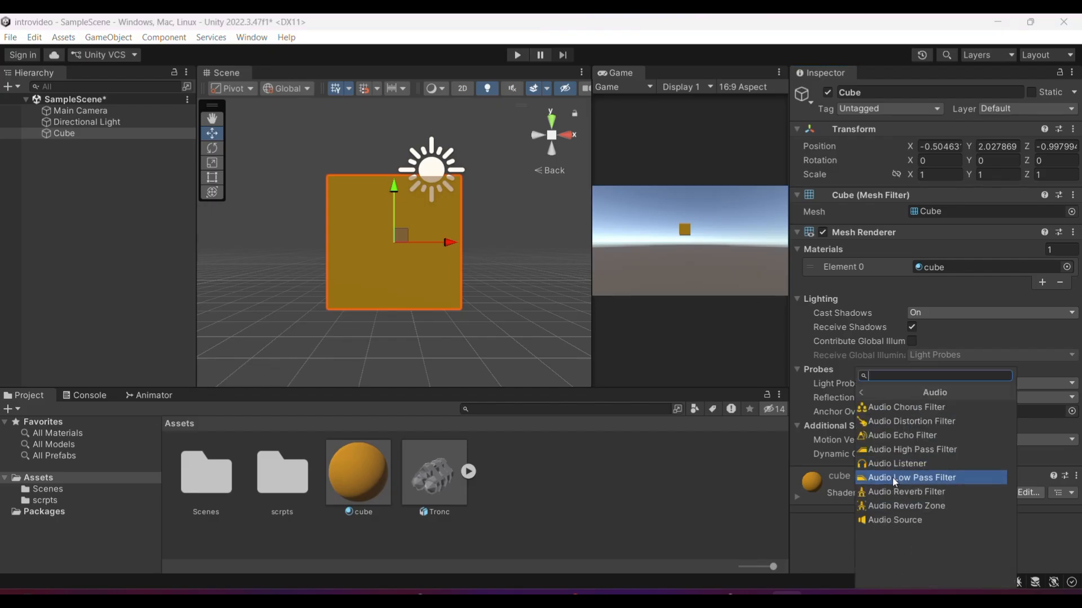
left_click(889, 521)
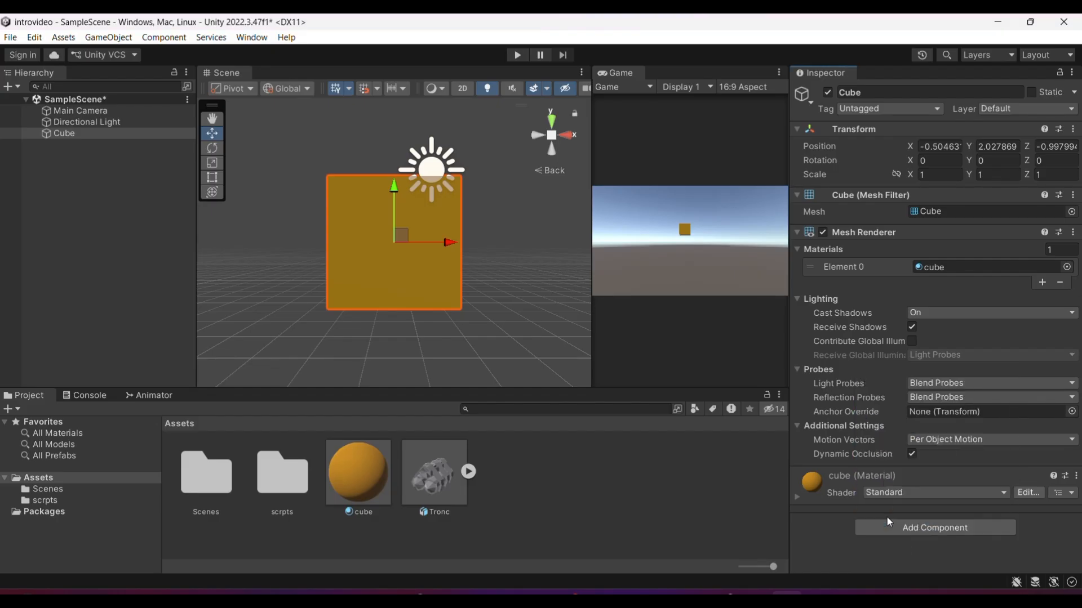
scroll(887, 516, "down", 3)
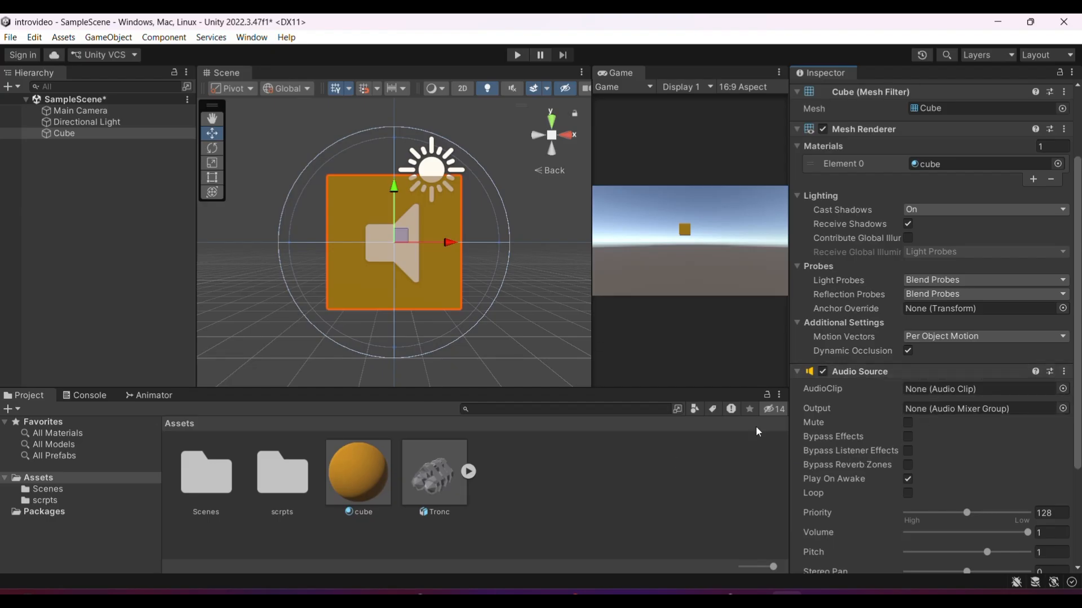
scroll(919, 468, "down", 1)
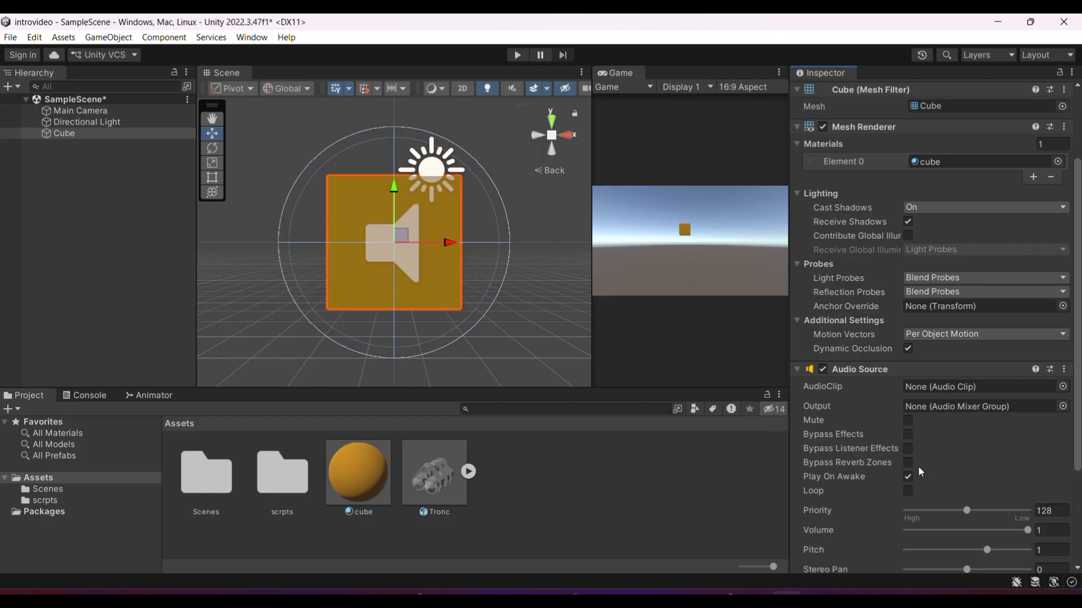
scroll(920, 471, "down", 3)
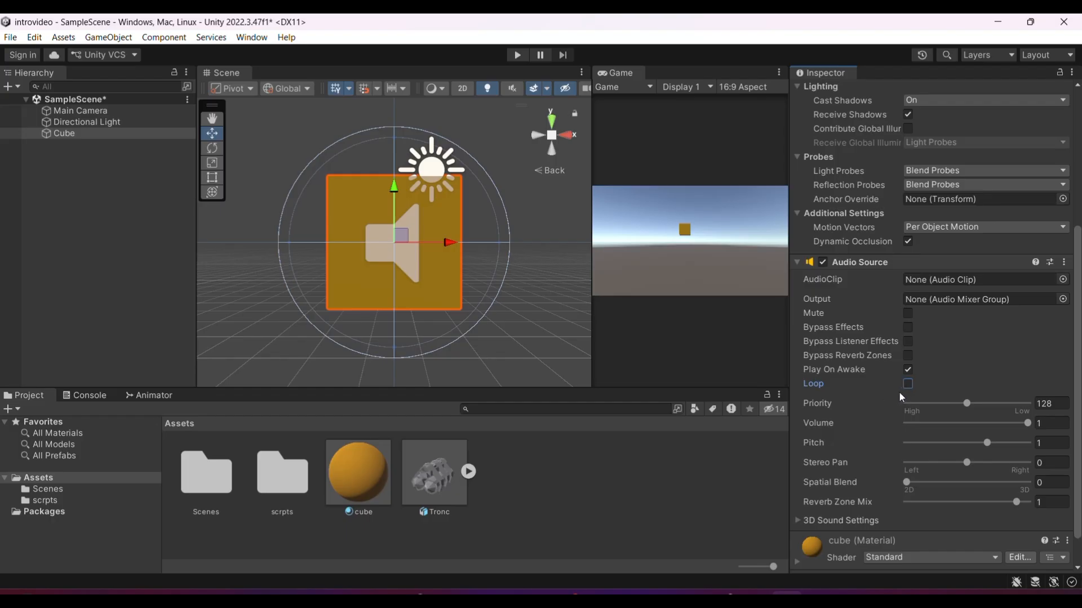
Turn off the Audio Source's Play On Awake option and remove the component from the cube
left_click(914, 370)
scroll(874, 333, "up", 1)
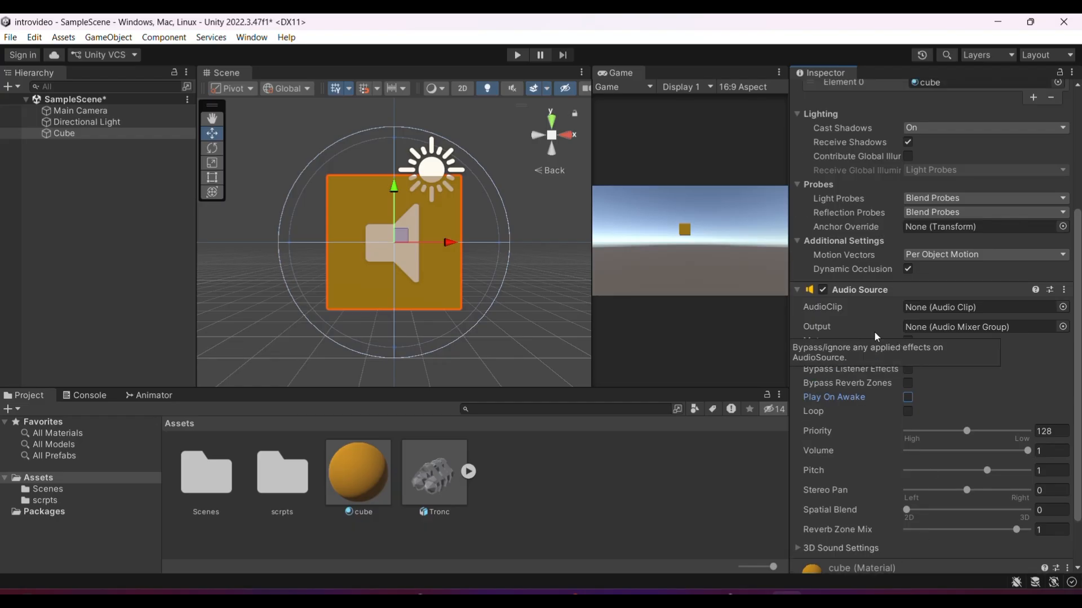
left_click(1064, 289)
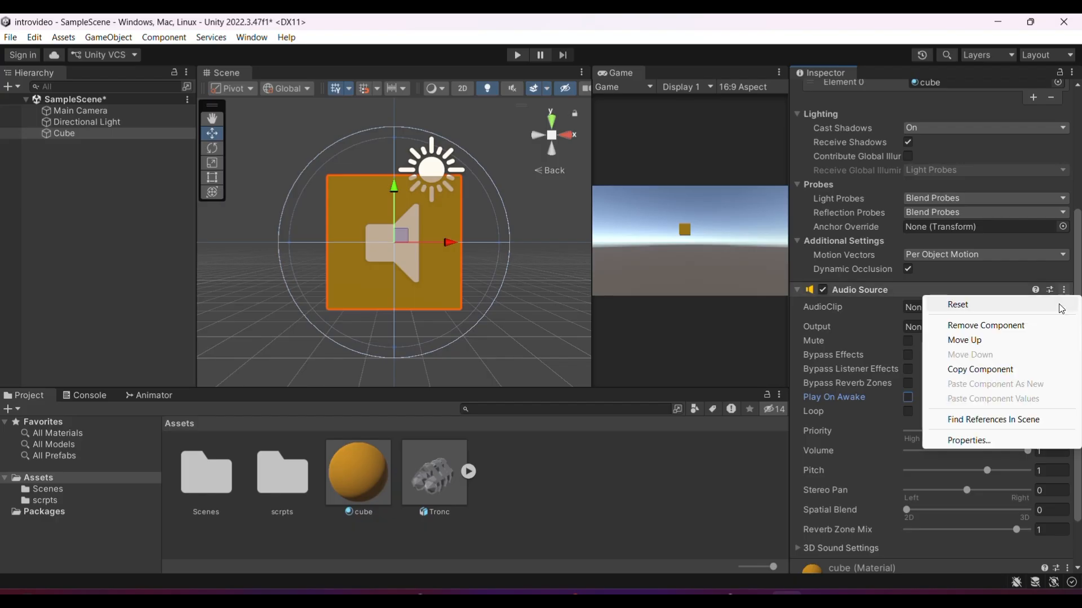
left_click(979, 327)
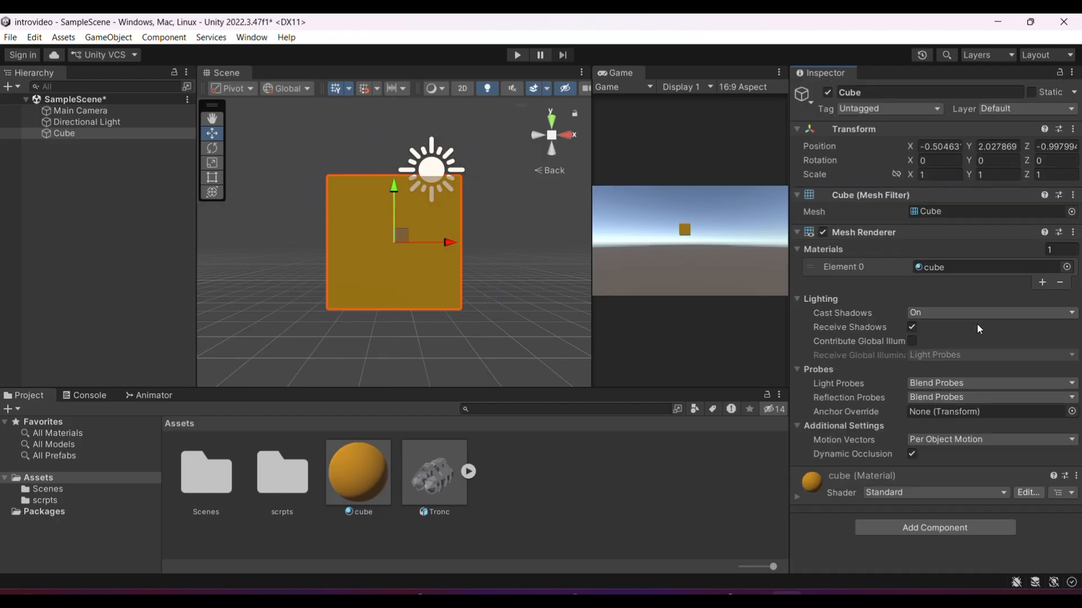
Add a Trail Renderer component to the cube and move the cube along the X axis to 0.15 to demonstrate the trail
left_click(869, 526)
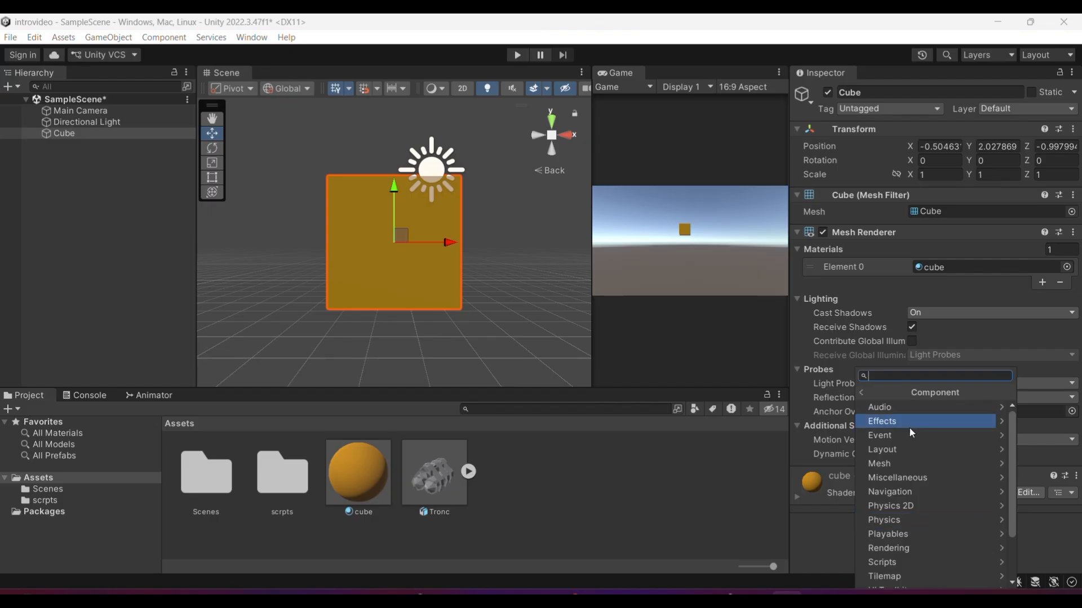
left_click(1002, 422)
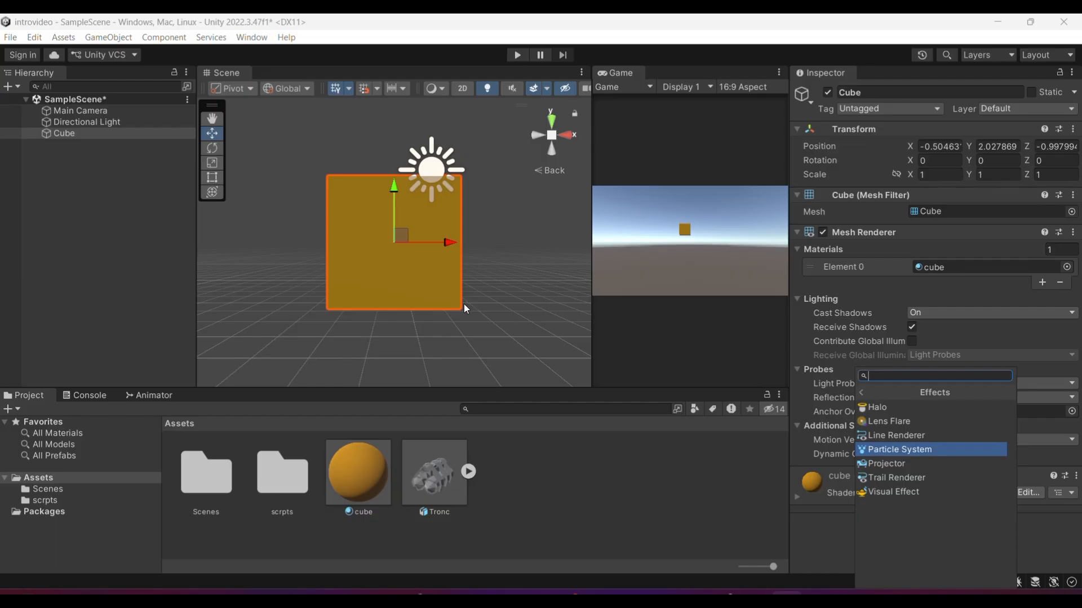
left_click(912, 478)
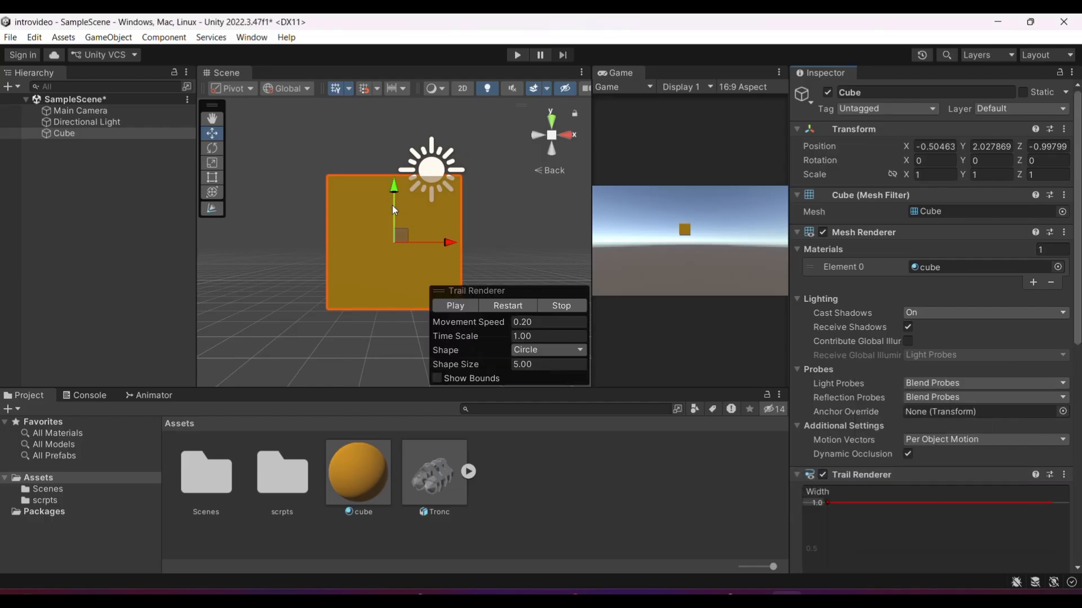
left_click_drag(441, 239, 478, 264)
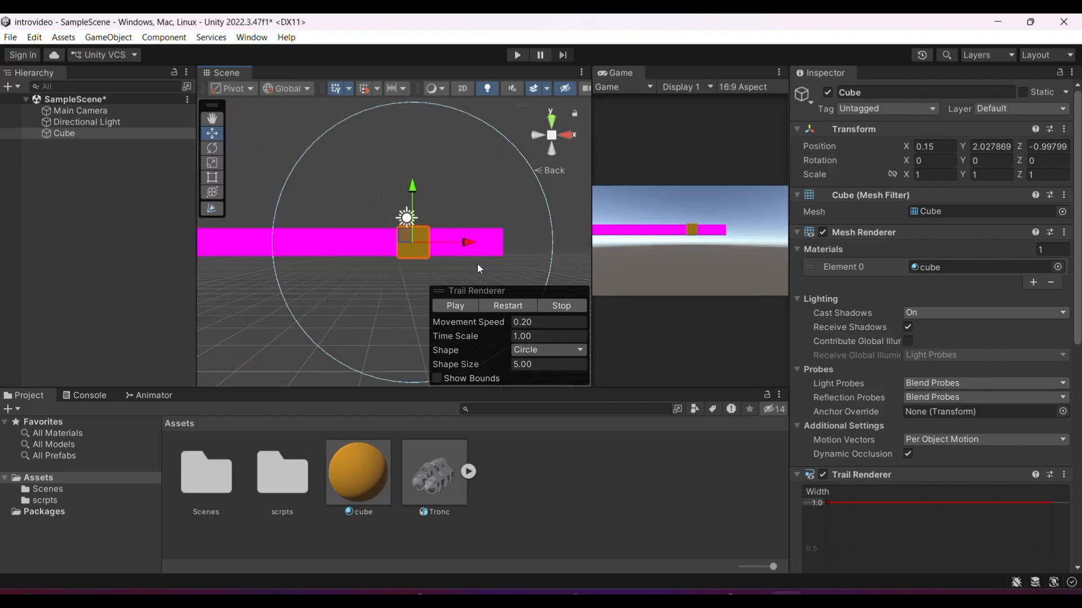
scroll(349, 224, "down", 2)
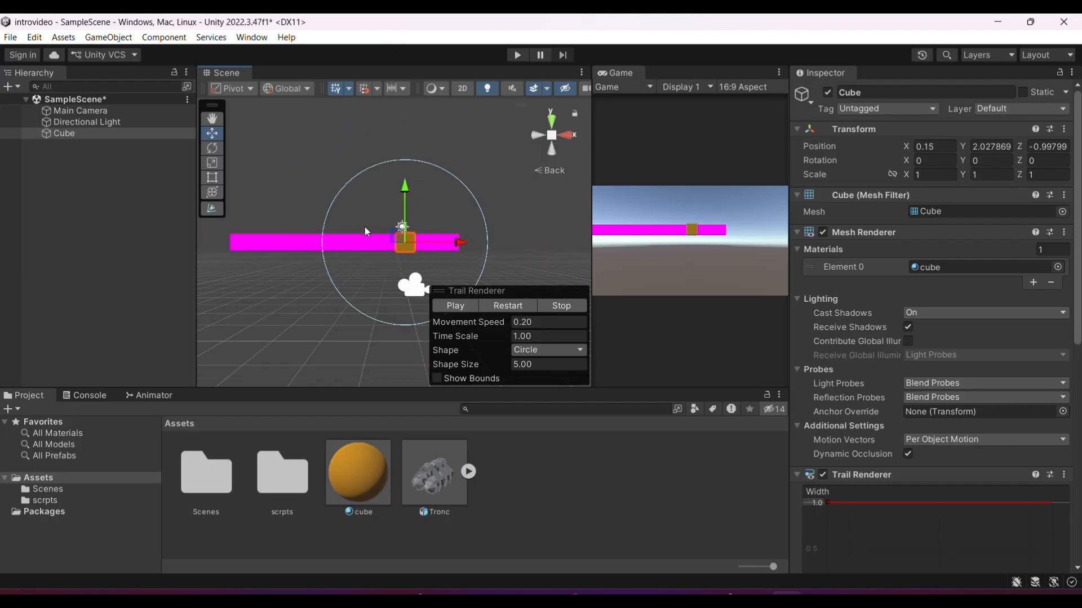
Move the cube farther along the X axis to about 5.64 to demonstrate its trail again
scroll(925, 345, "down", 5)
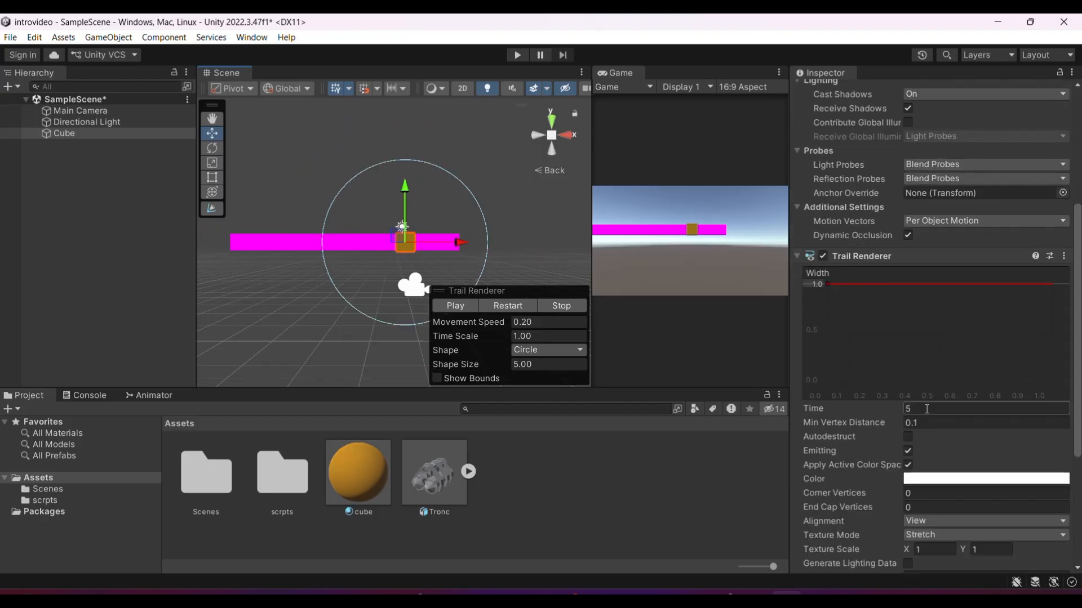
left_click(906, 407)
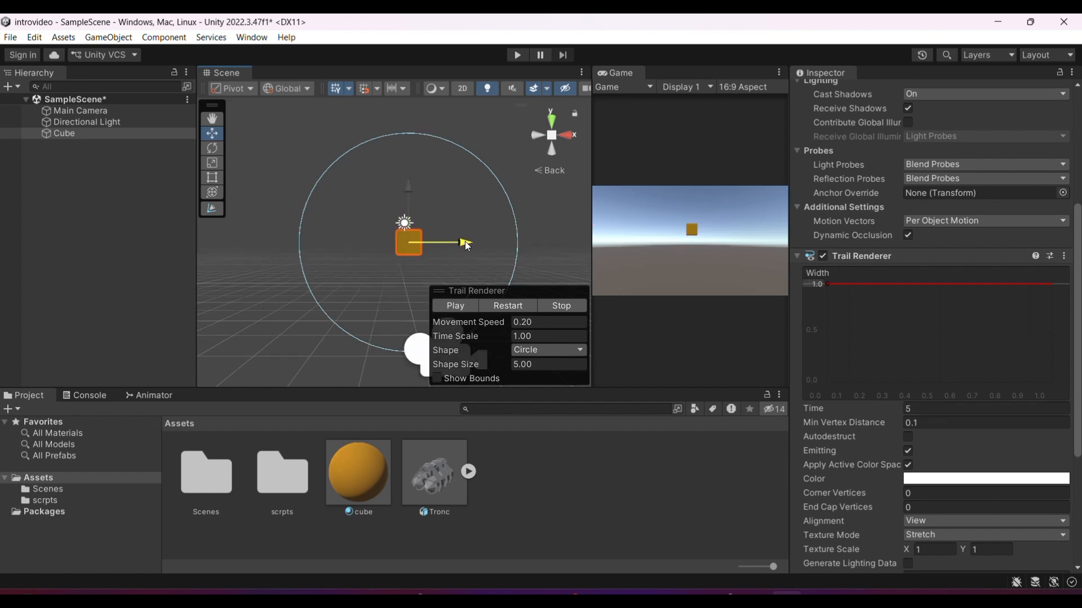
left_click_drag(464, 243, 586, 276)
scroll(381, 239, "down", 2)
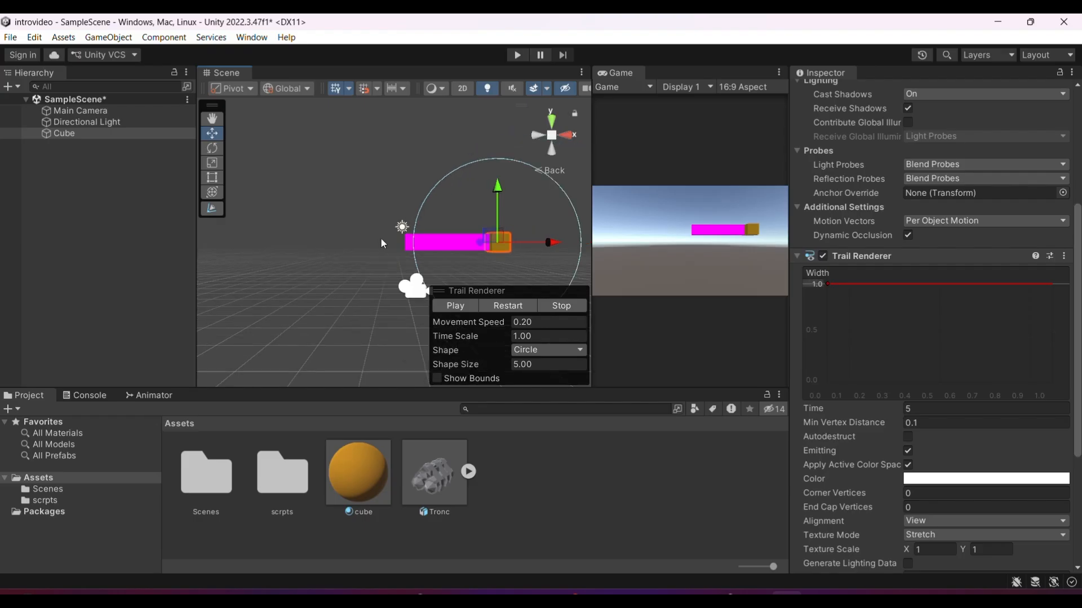
scroll(276, 196, "up", 1)
scroll(286, 150, "down", 4)
scroll(287, 148, "up", 2)
scroll(288, 151, "up", 1)
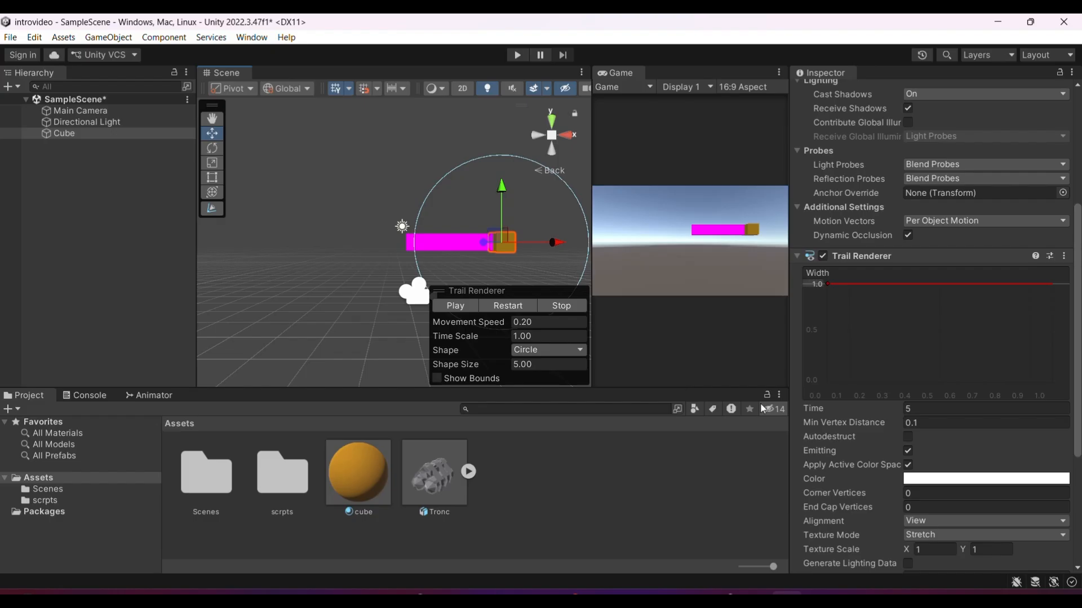
left_click(1064, 256)
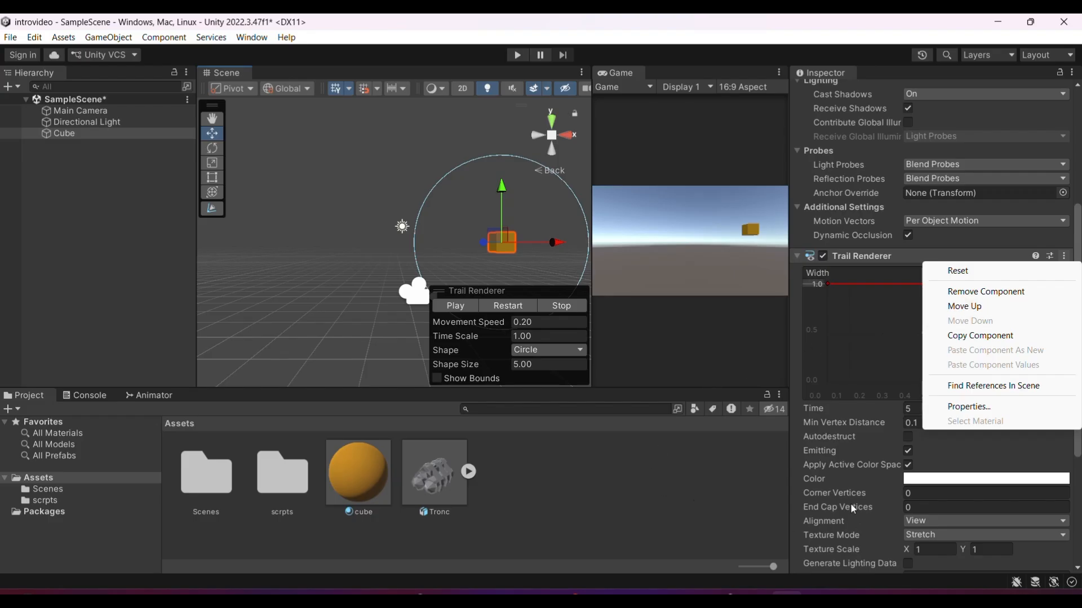
left_click(719, 465)
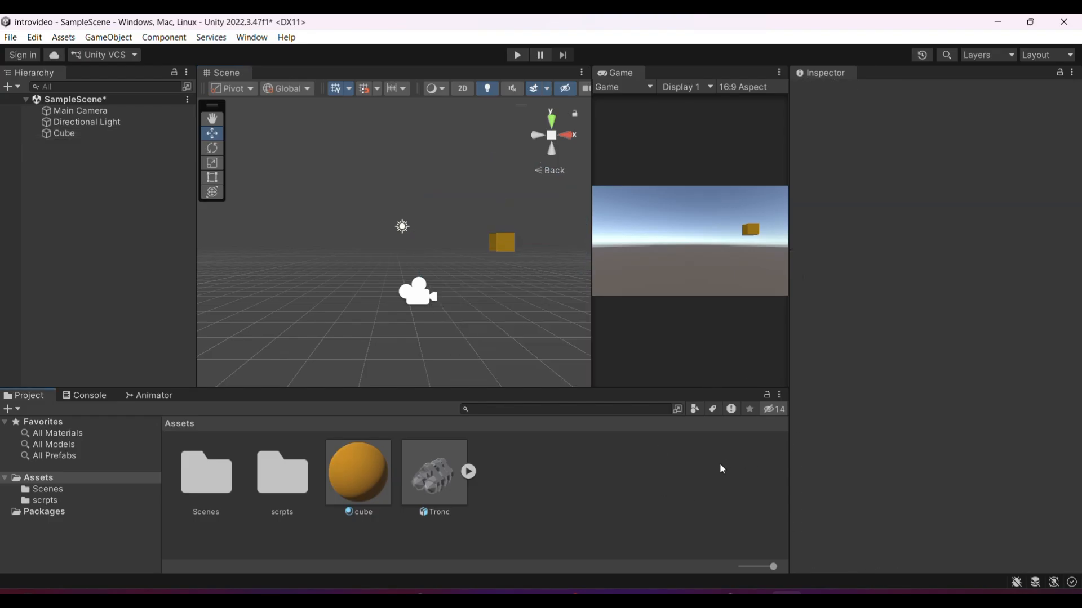
left_click(507, 241)
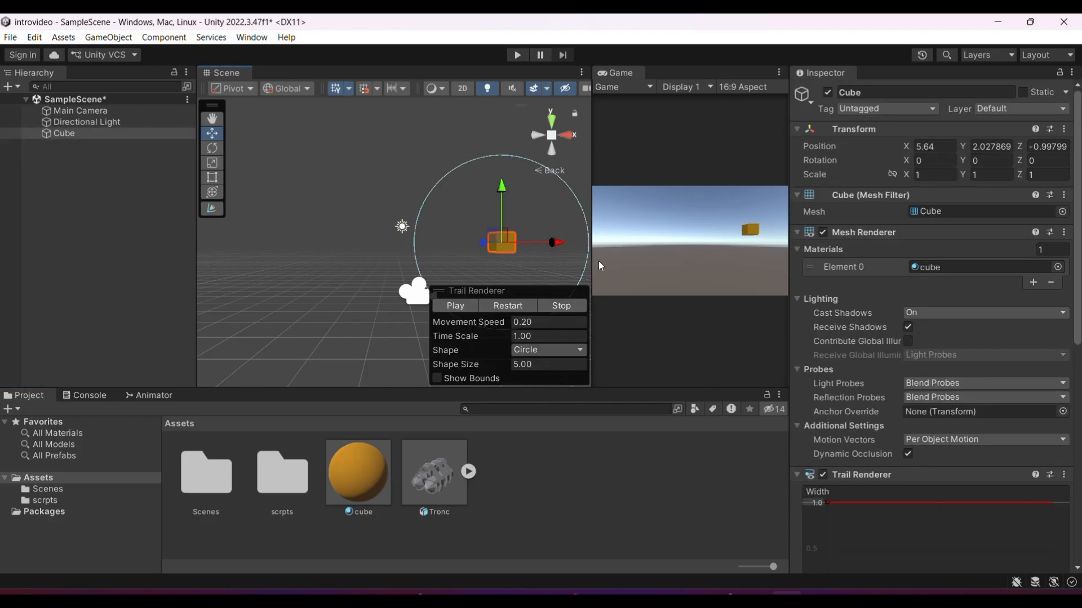
Examine the Trail Renderer's settings on the cube, including its width curve, time, vertices, lighting and additional settings
scroll(1054, 457, "down", 5)
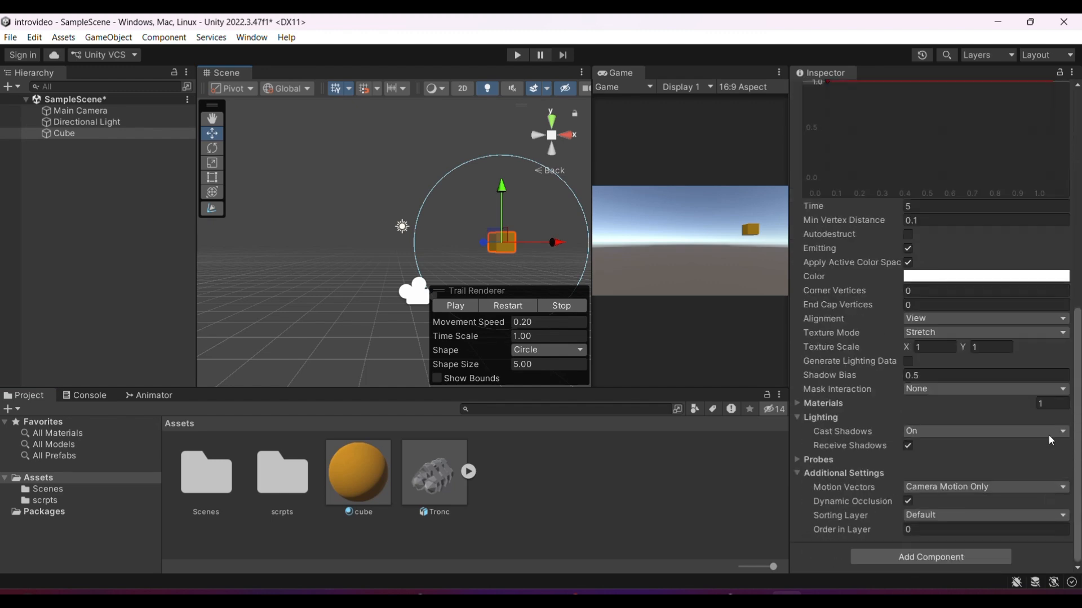
scroll(870, 293, "up", 1)
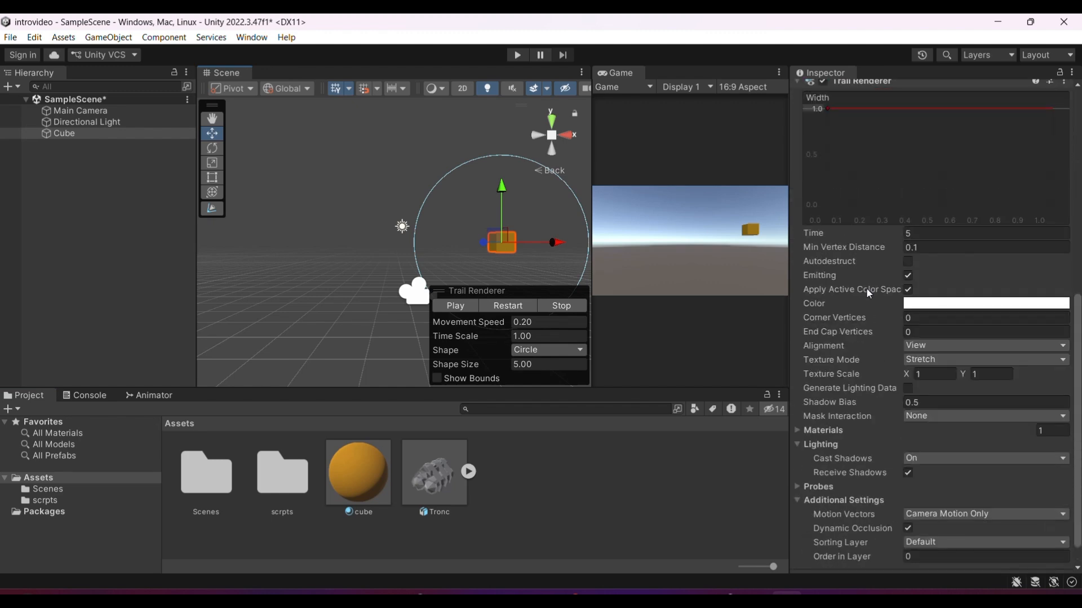
scroll(869, 293, "up", 8)
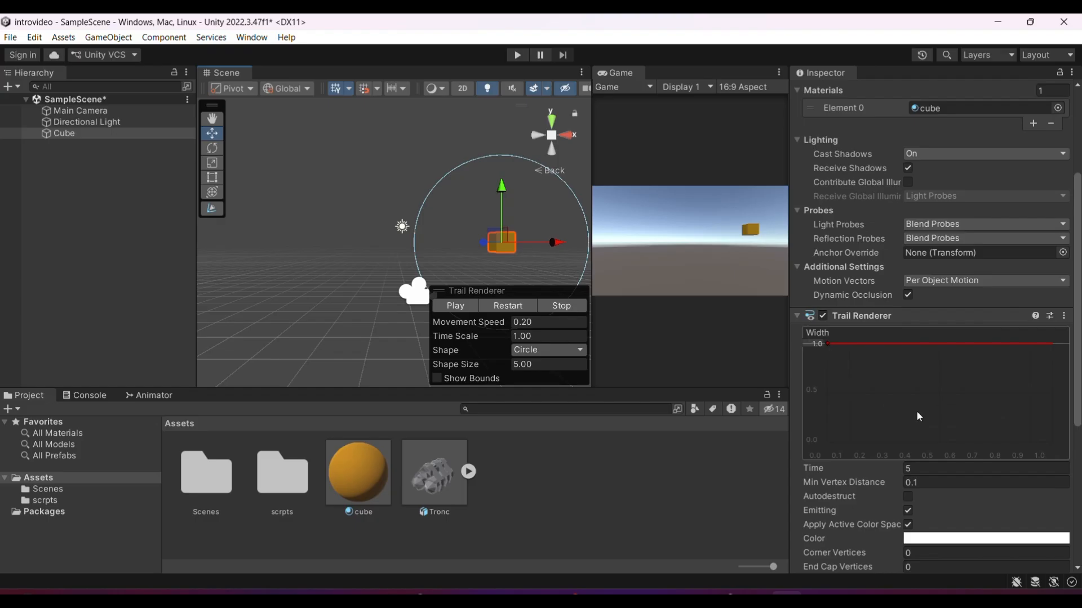
scroll(942, 406, "down", 8)
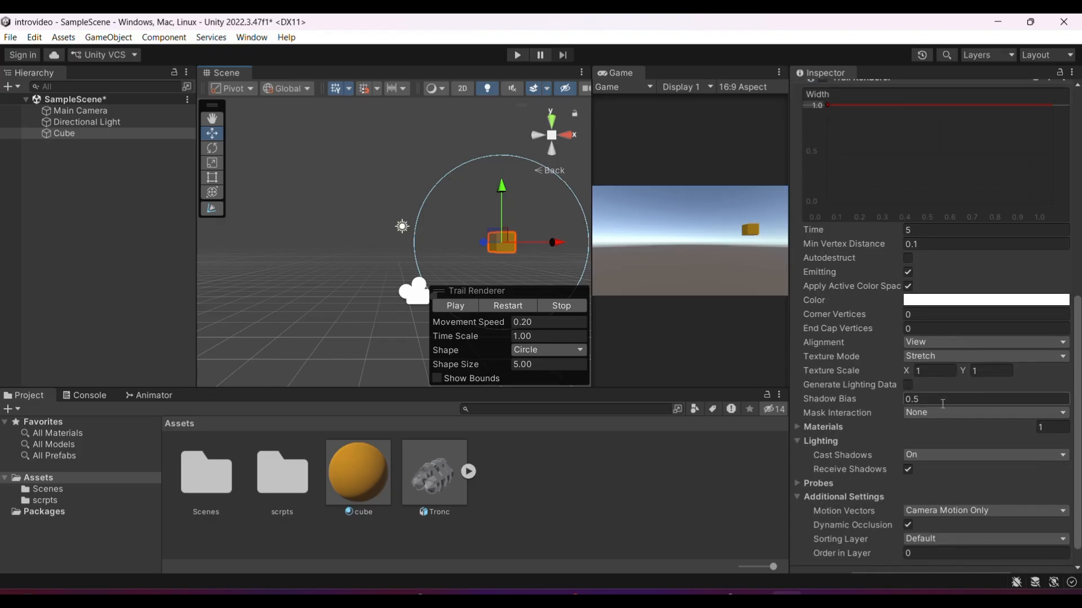
scroll(942, 404, "up", 13)
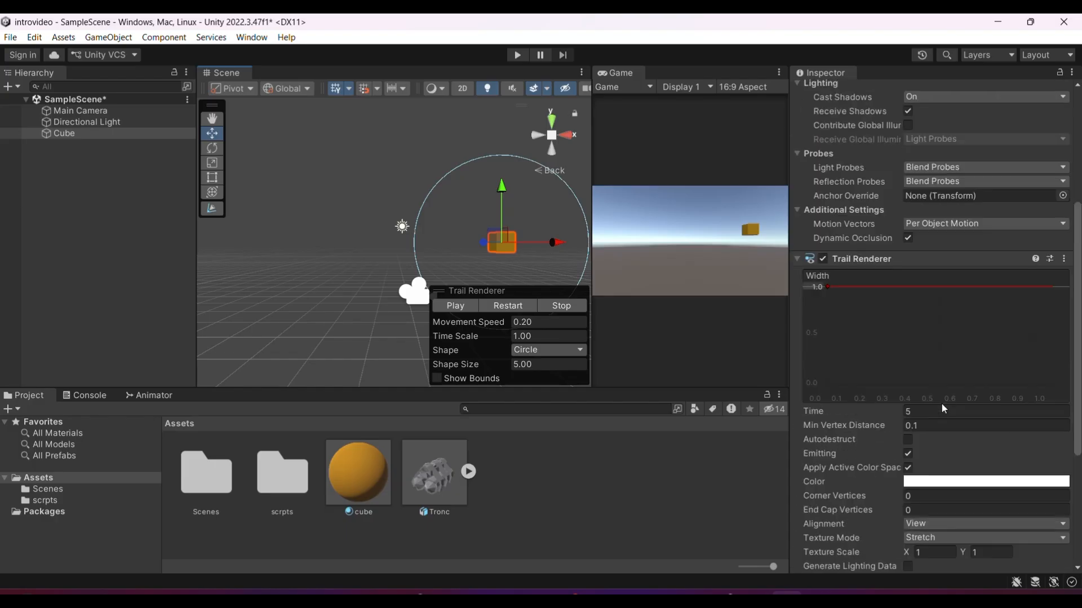
scroll(944, 408, "down", 9)
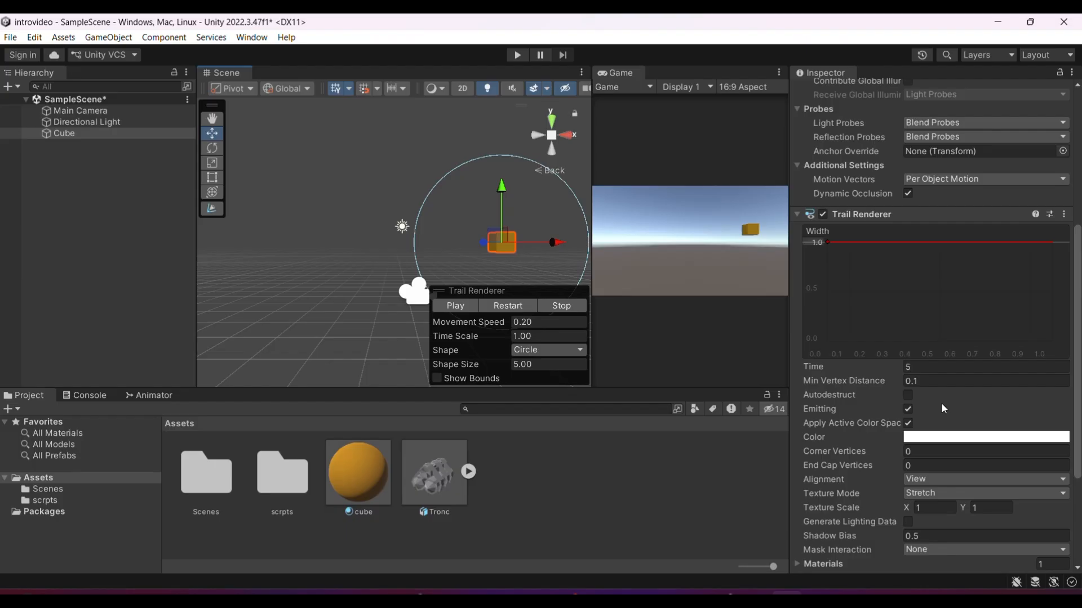
scroll(941, 404, "down", 6)
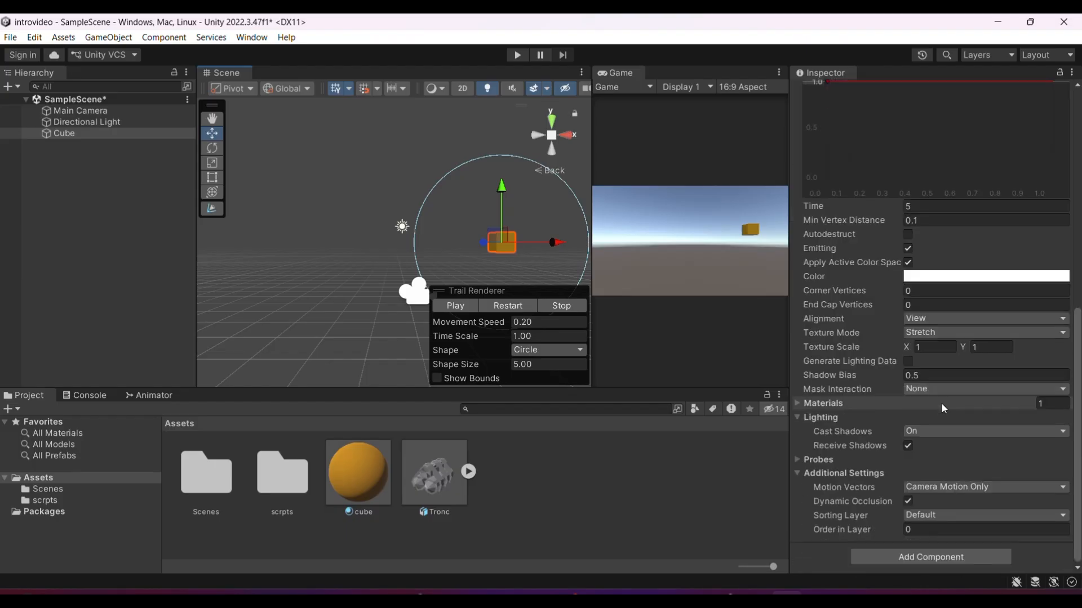
scroll(927, 346, "up", 8)
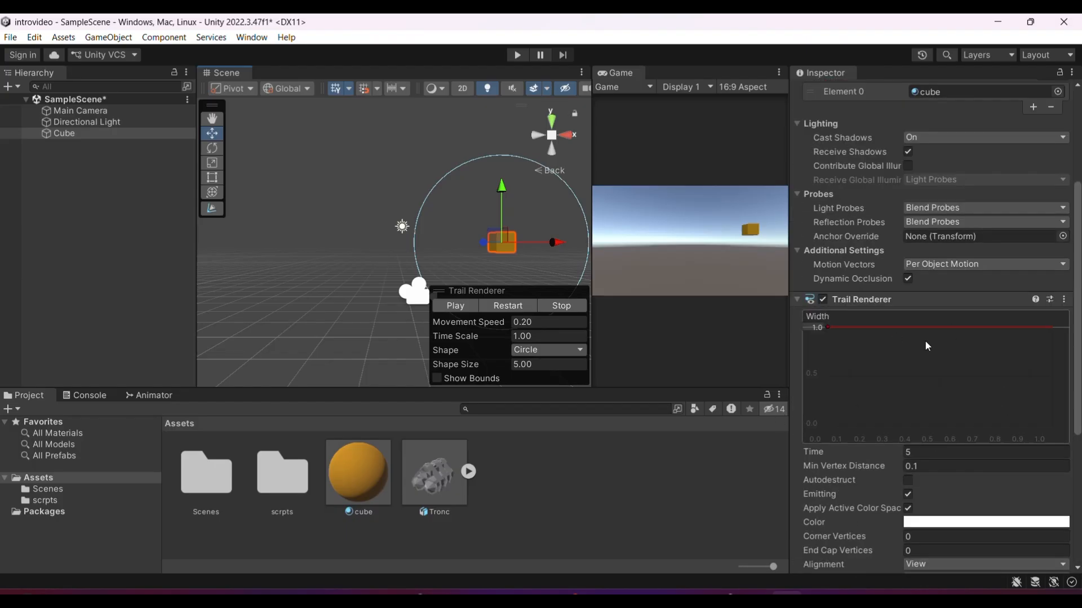
scroll(927, 346, "up", 3)
scroll(928, 346, "up", 2)
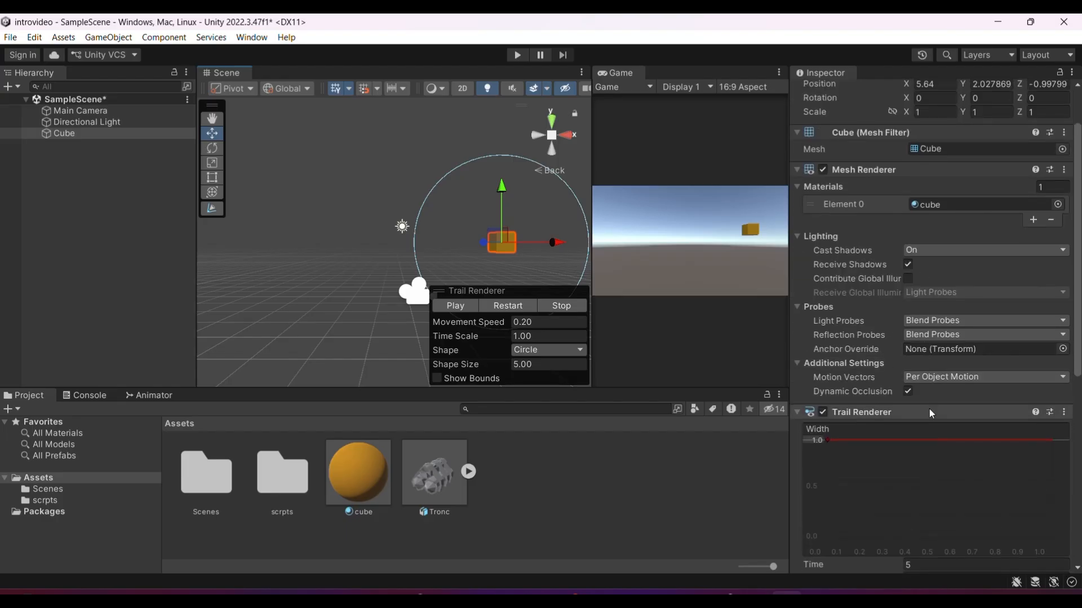
scroll(930, 409, "down", 7)
scroll(930, 409, "down", 7)
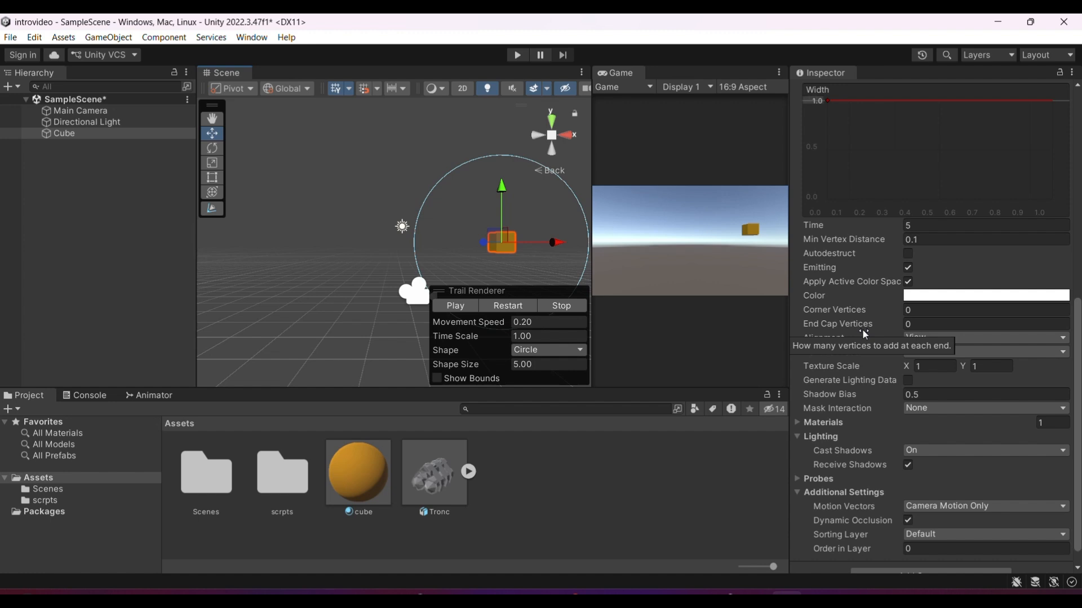
Remove the Trail Renderer component from the cube
scroll(911, 277, "up", 3)
scroll(911, 277, "up", 5)
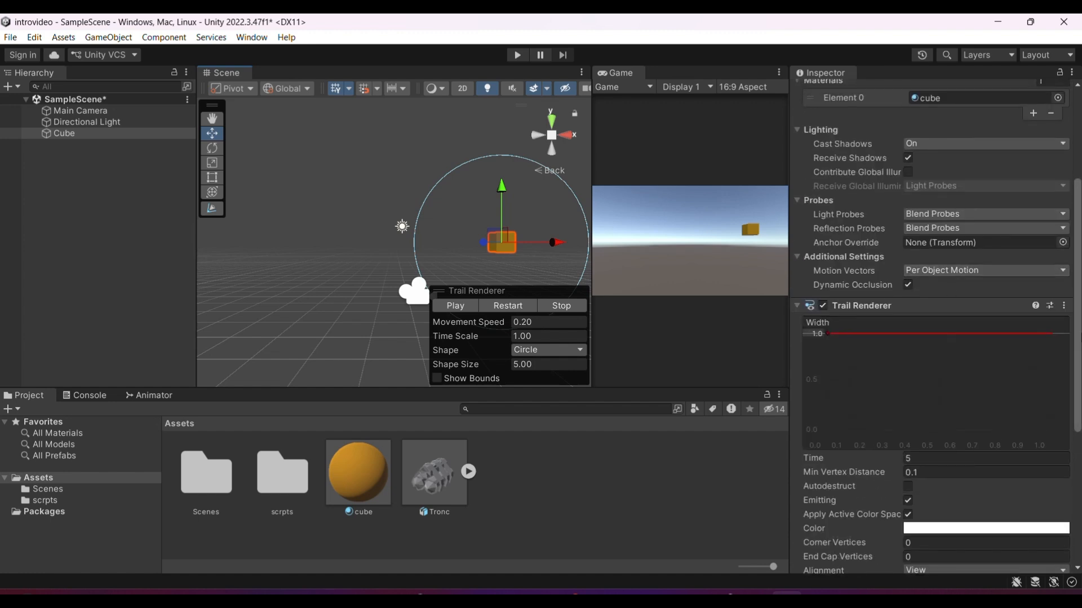
left_click(1064, 305)
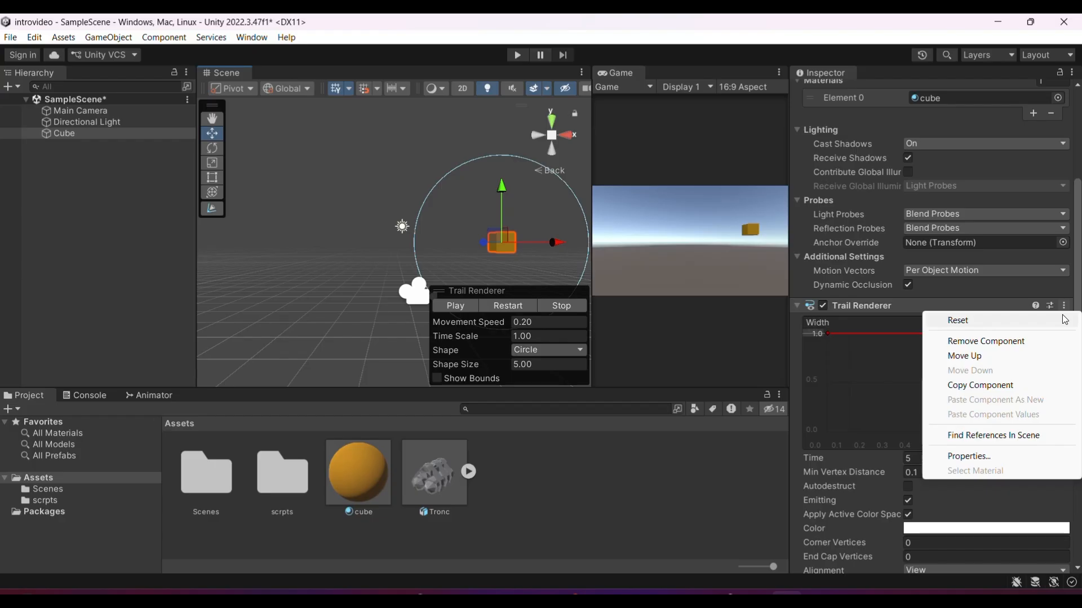
left_click(986, 343)
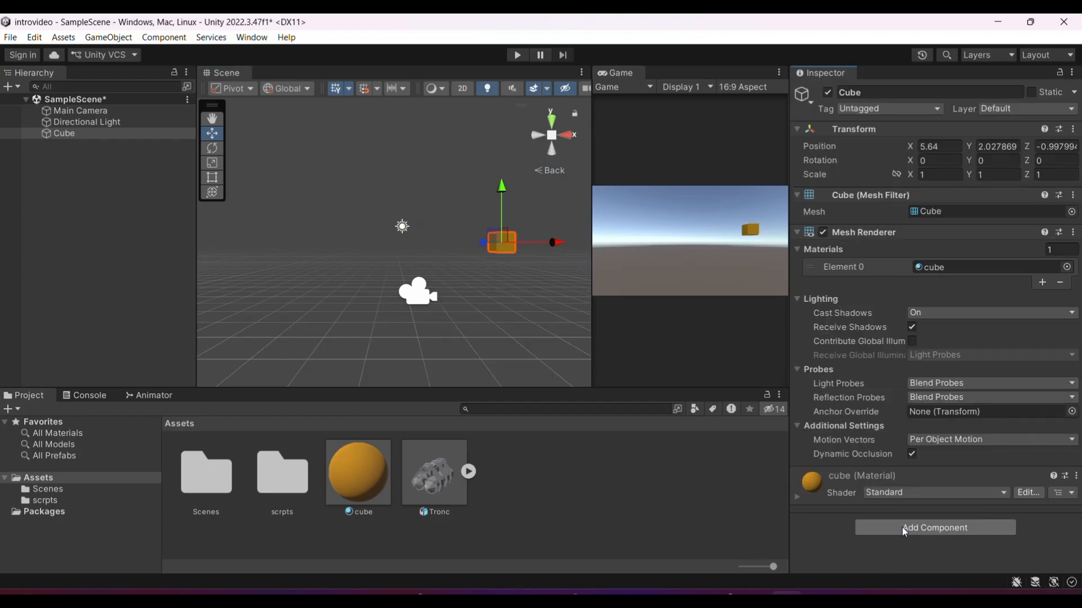
Add a Particle System component from the Effects category to the cube
left_click(907, 527)
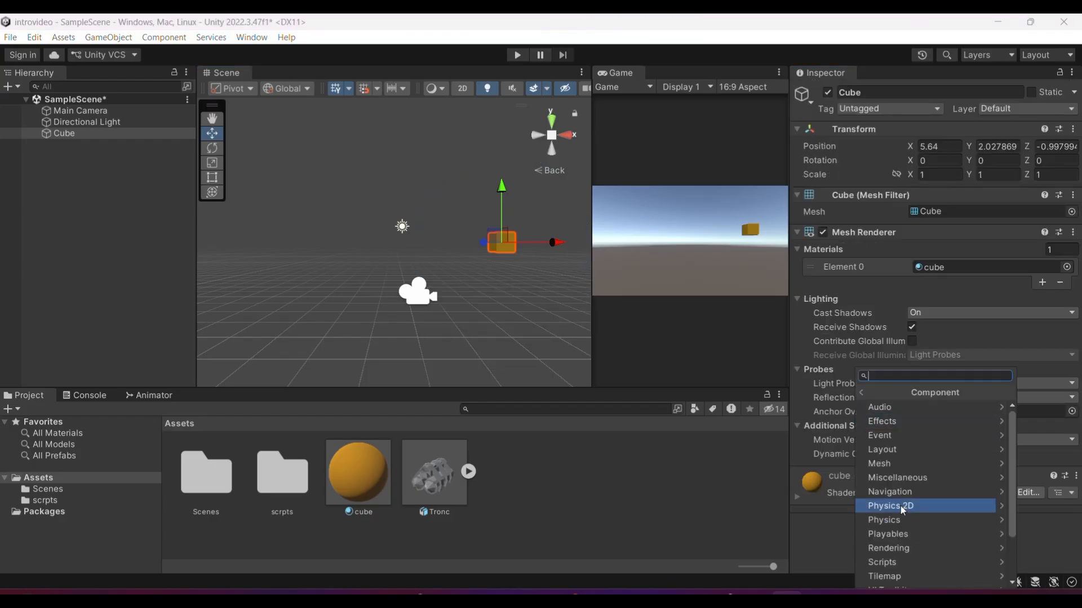
left_click(1005, 424)
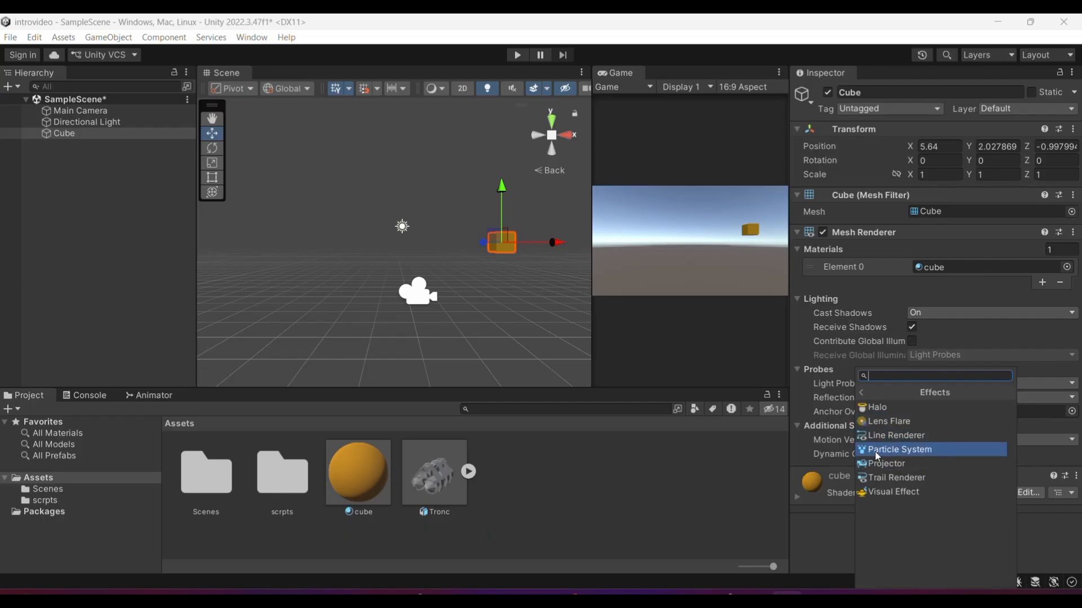
left_click(895, 450)
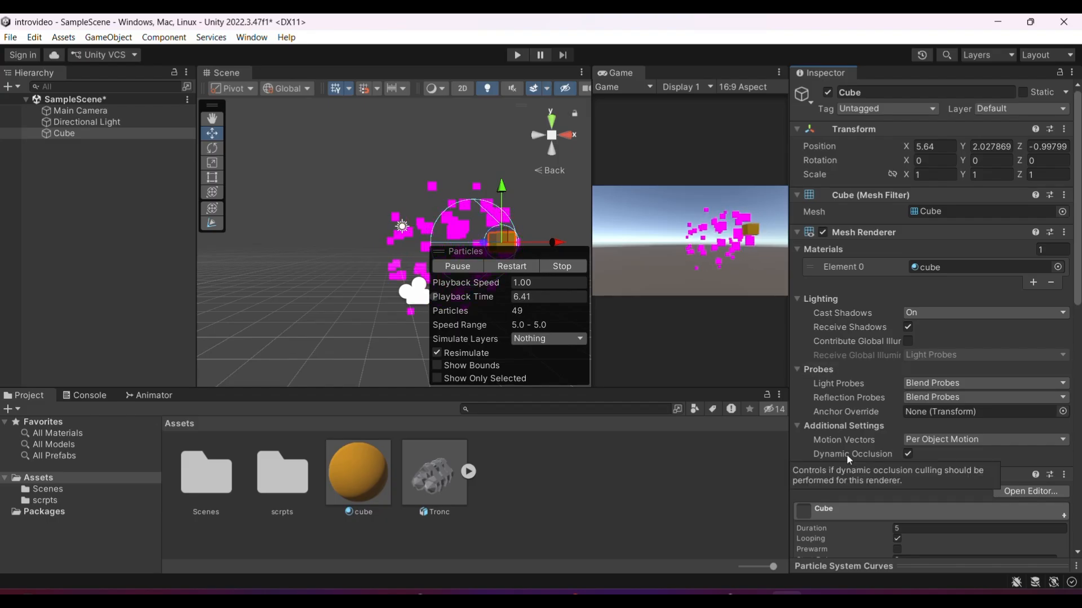
Turn the Particle System's Looping option off and on again to demonstrate its effect on the particles
scroll(846, 454, "down", 5)
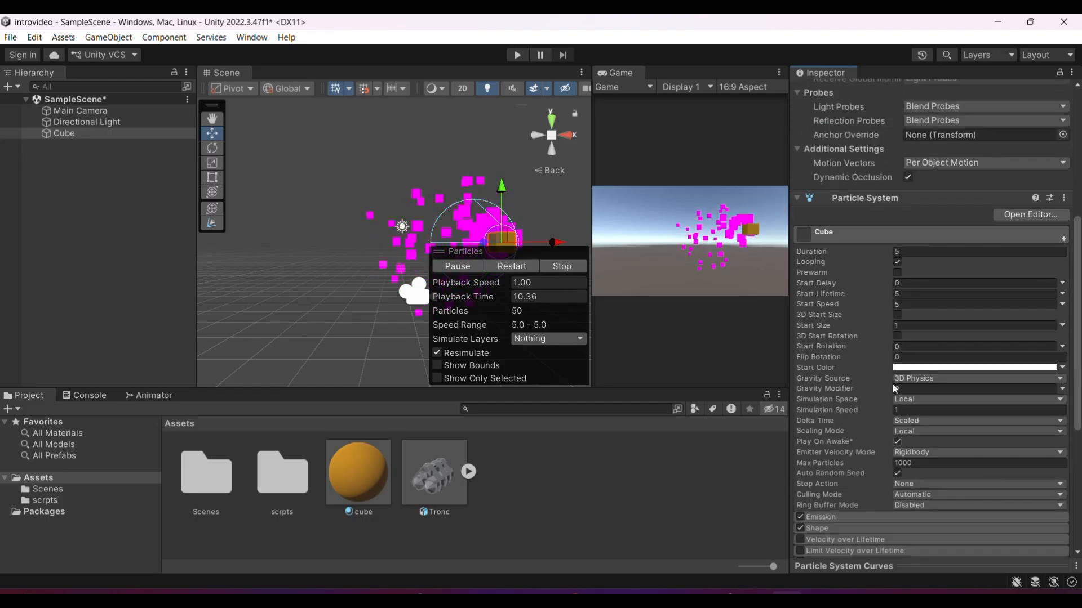
left_click(898, 263)
left_click(898, 264)
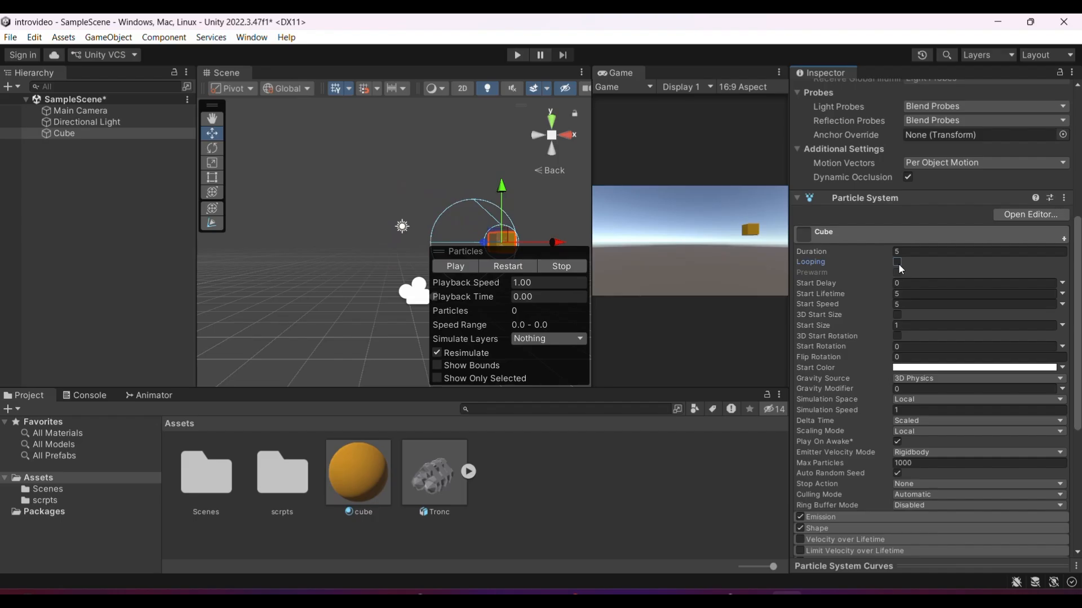
left_click(898, 263)
Remove the Particle System component from the cube and move the cube along the X axis to 1.09
left_click(440, 241)
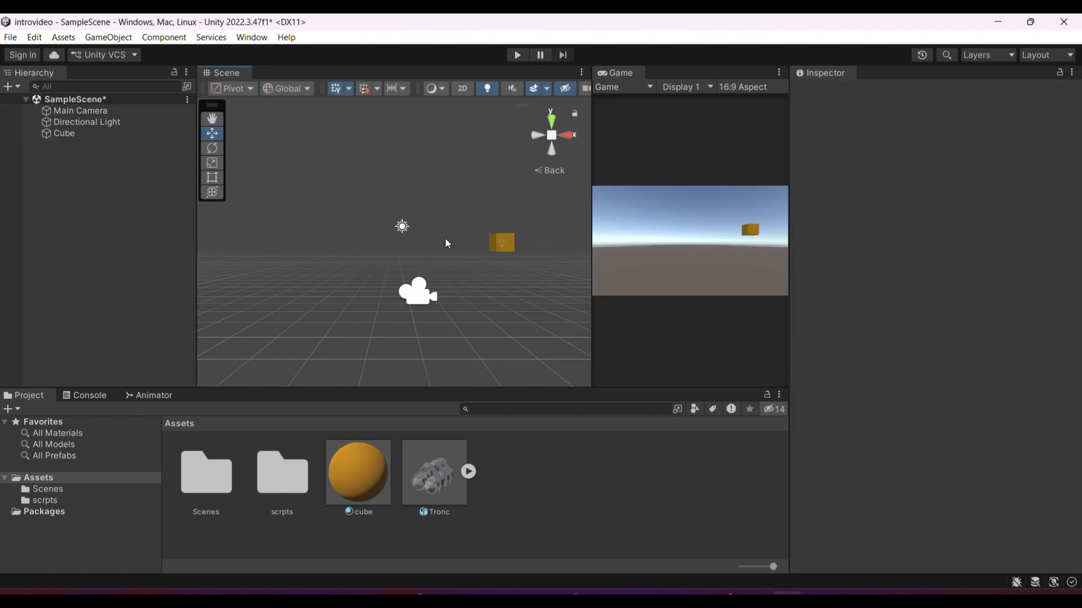
left_click(502, 242)
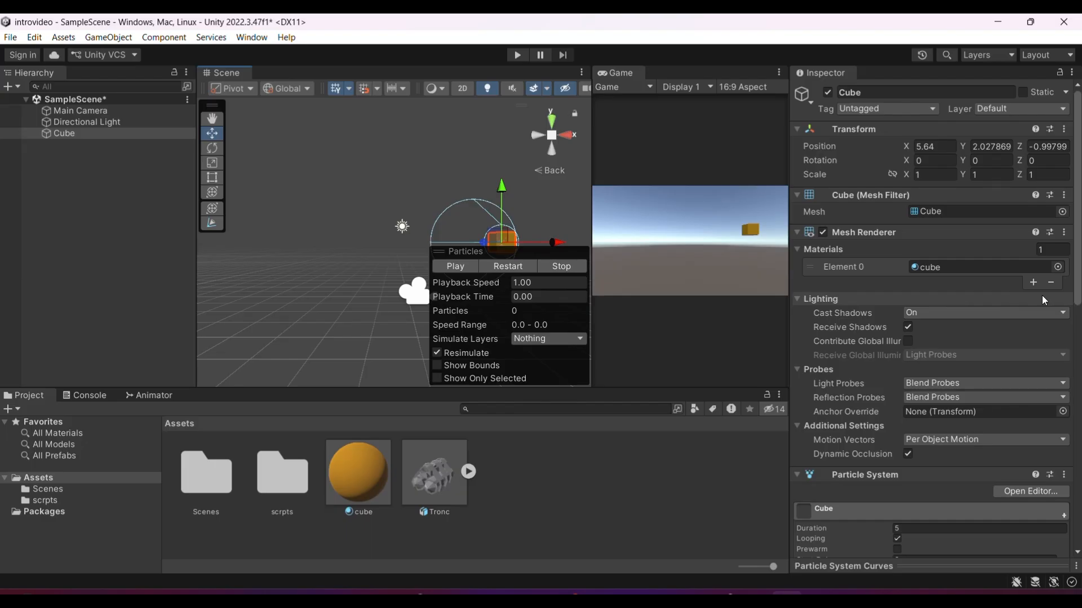
scroll(902, 332, "down", 5)
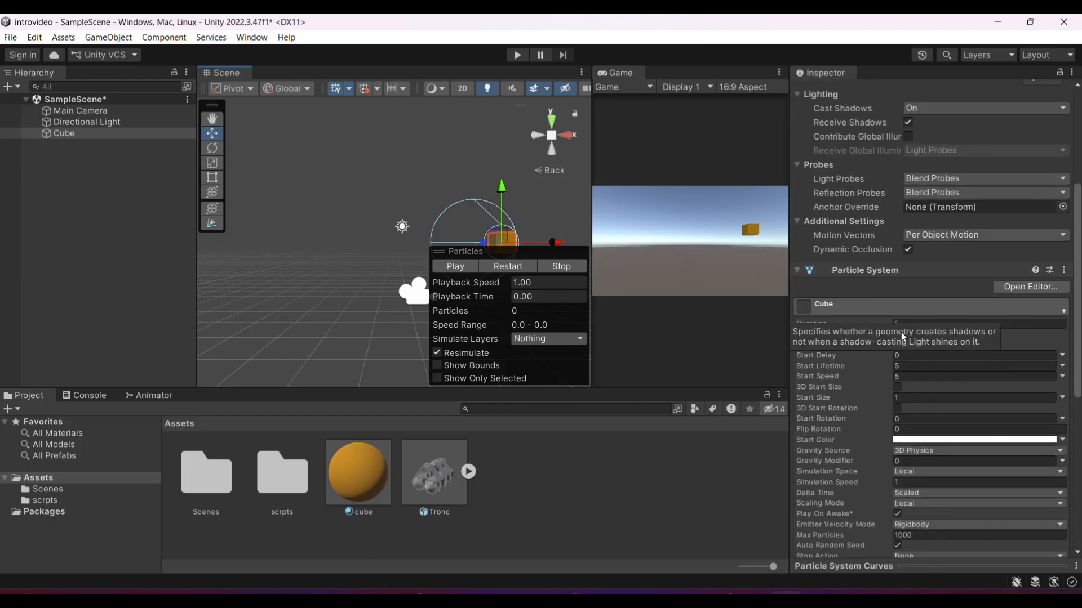
left_click(1063, 270)
left_click(1005, 311)
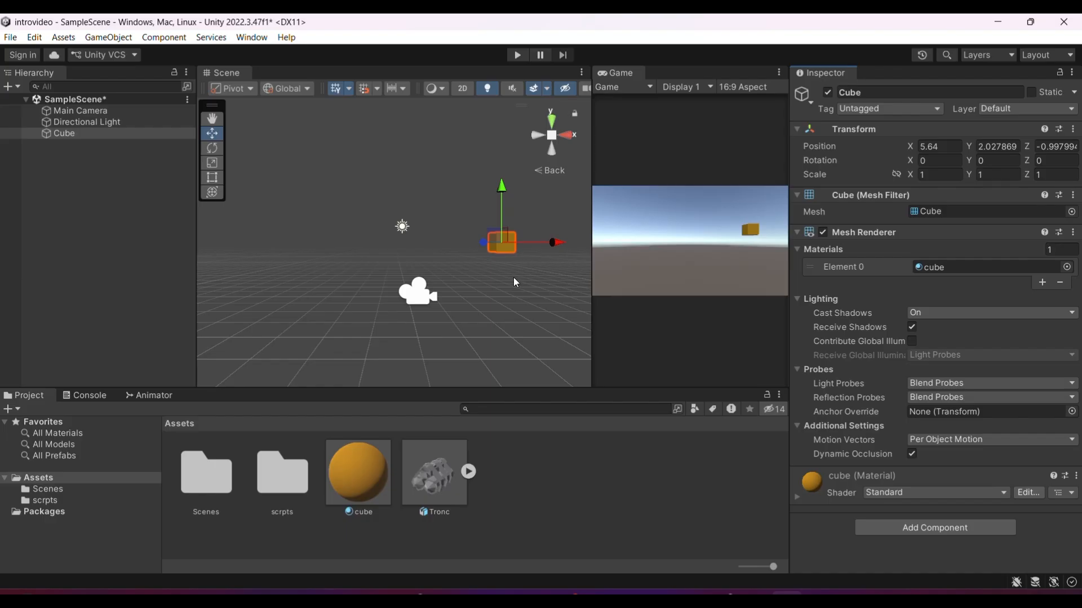
left_click_drag(554, 242, 473, 246)
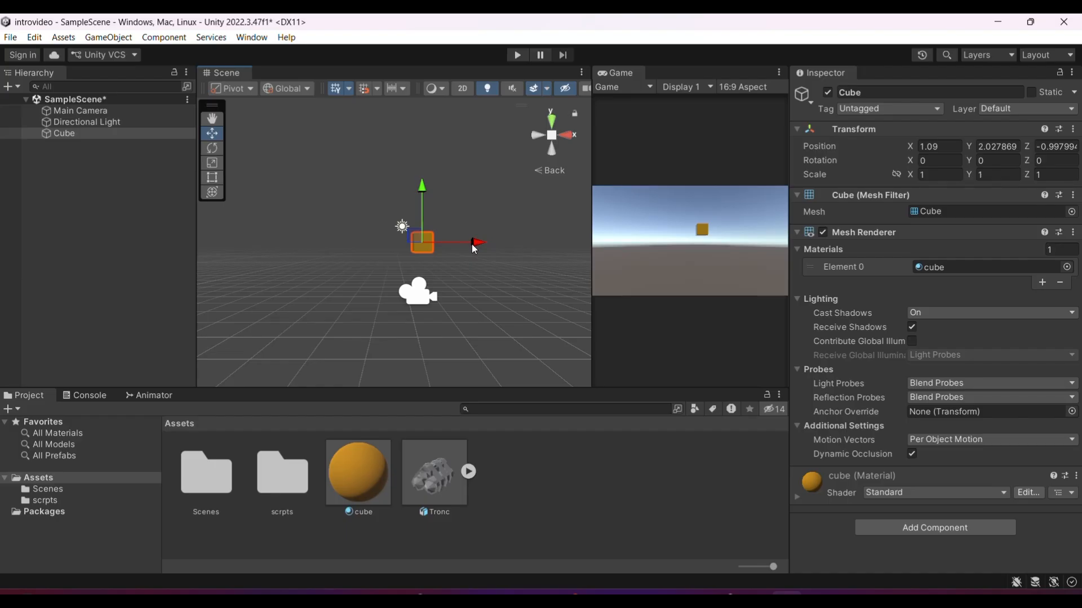
Examine the components offered for the cube in the Event, Layout, Mesh and Navigation categories
left_click(965, 527)
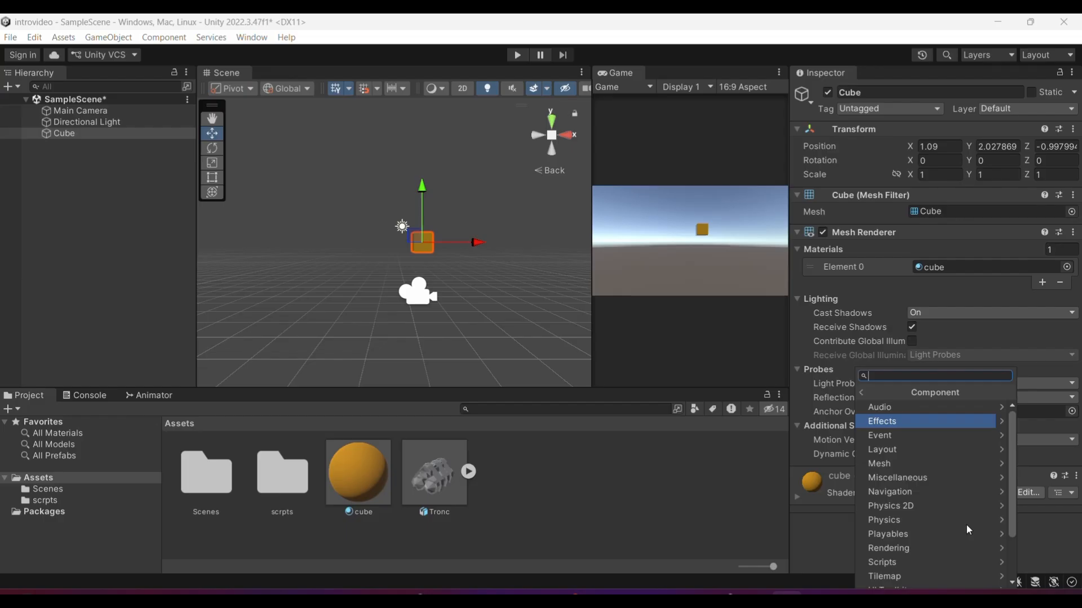
left_click(1005, 437)
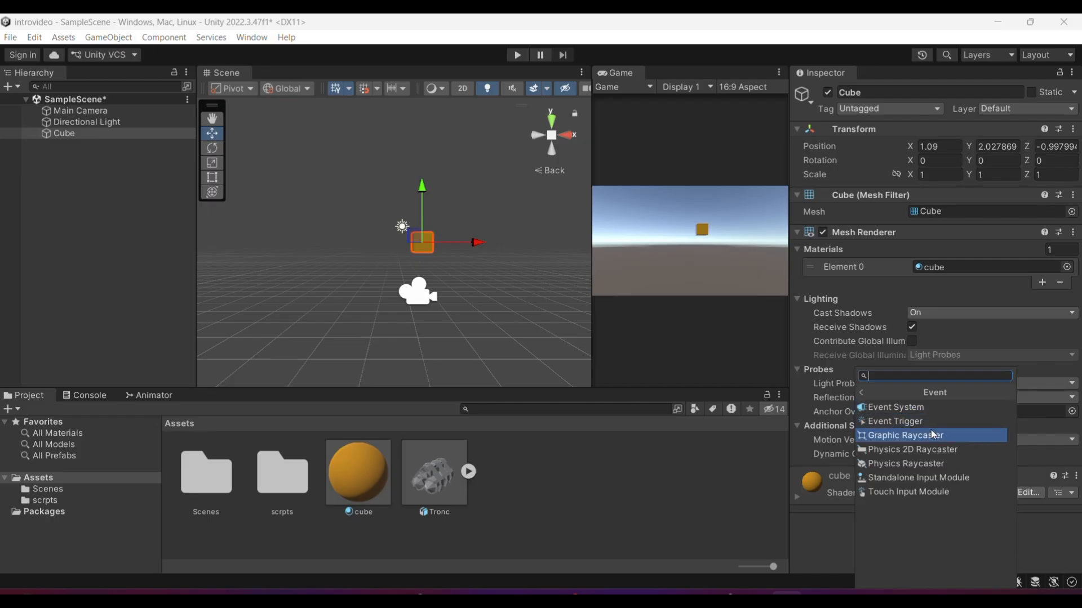
left_click(860, 393)
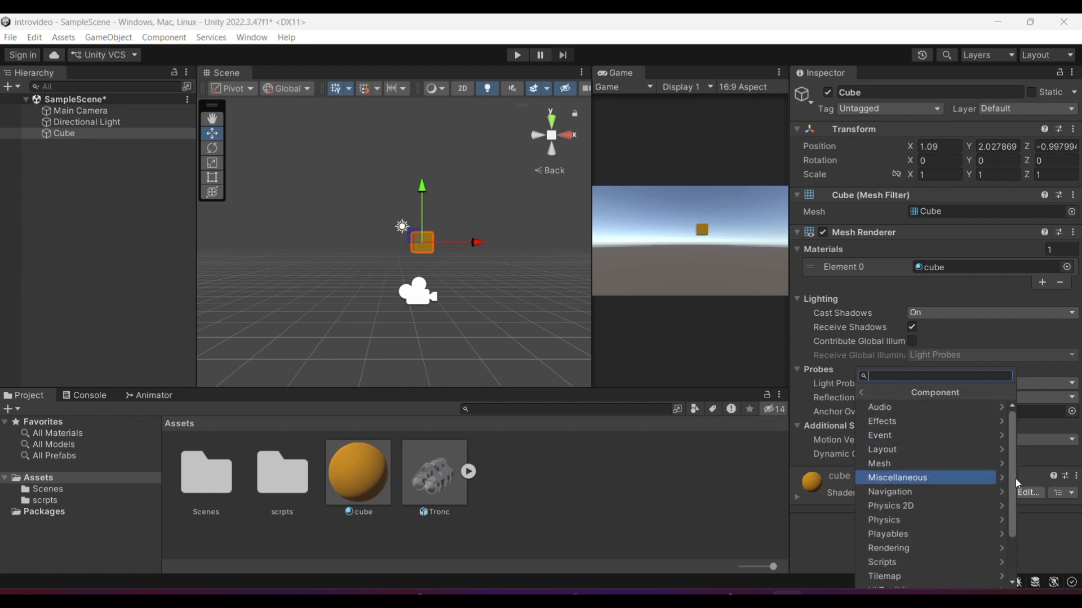
left_click(1003, 449)
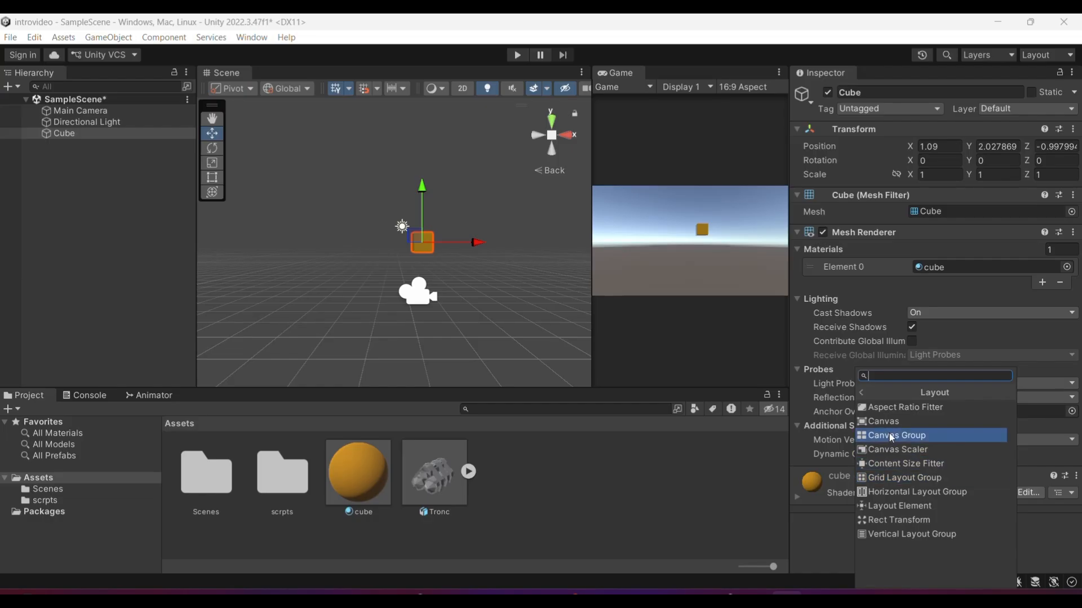
left_click(860, 394)
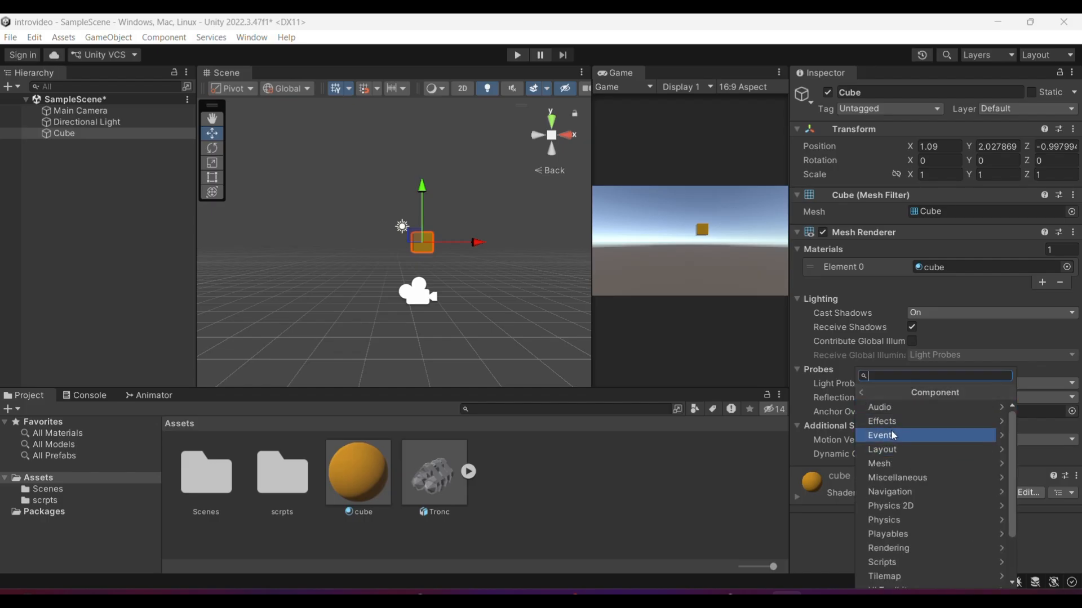
left_click(1003, 464)
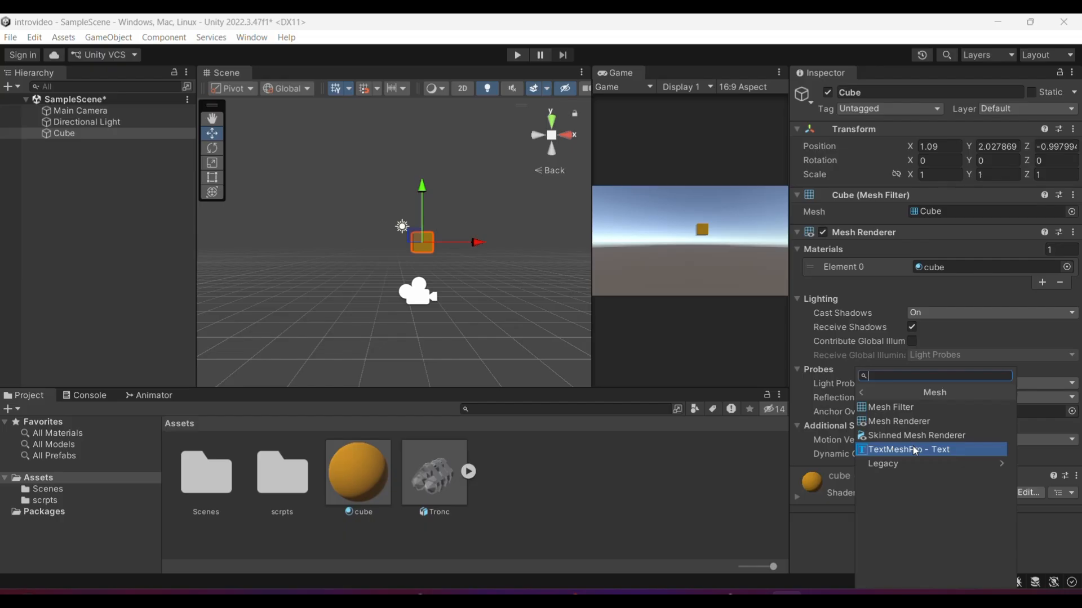
left_click(861, 392)
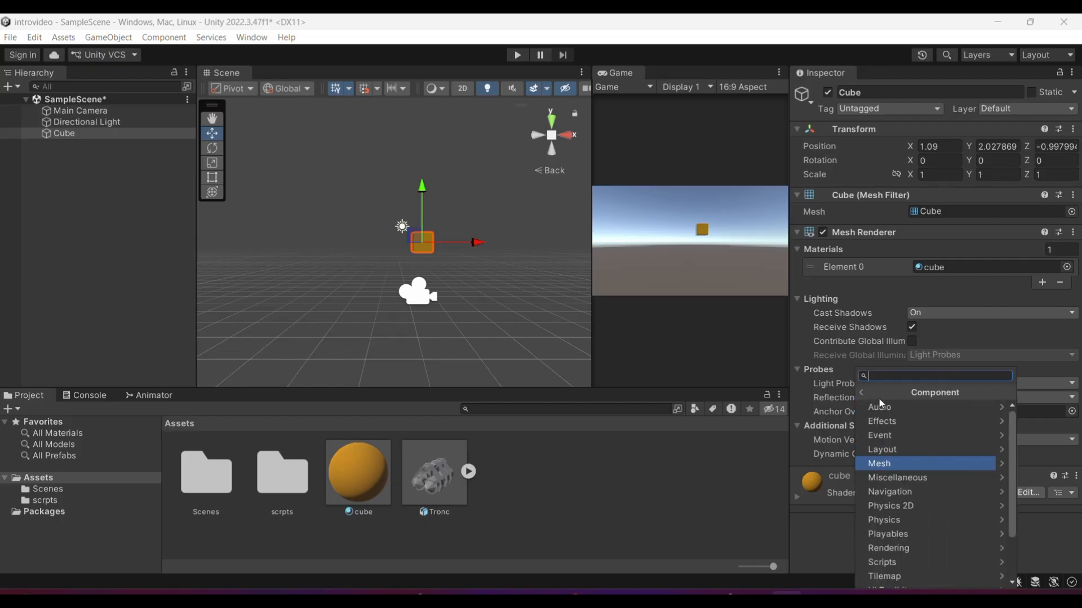
left_click(1000, 497)
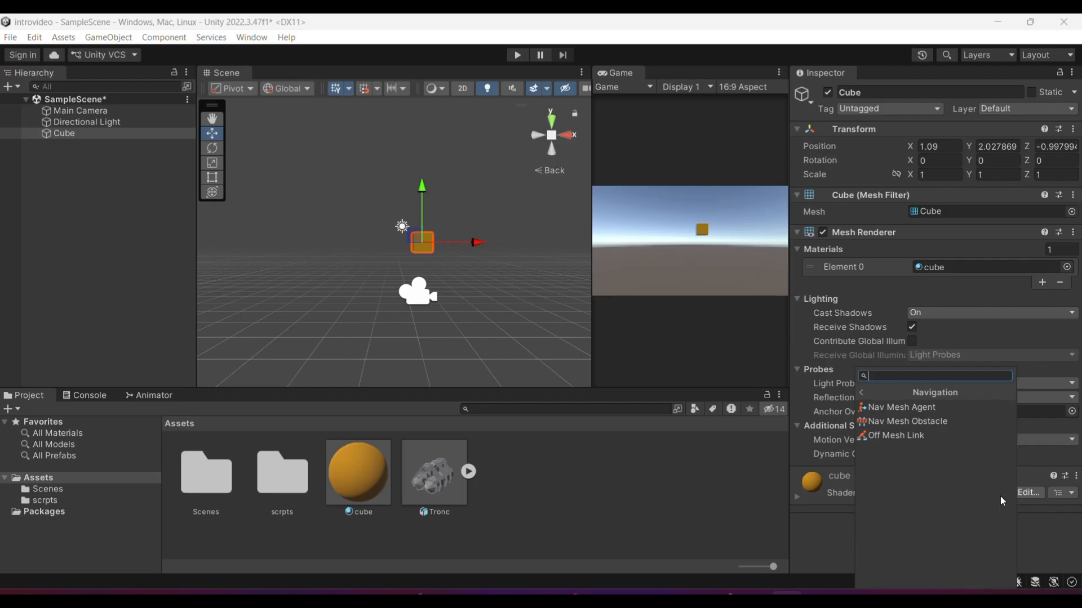
Open the Package Manager and show the packages from the Unity Registry
left_click(253, 37)
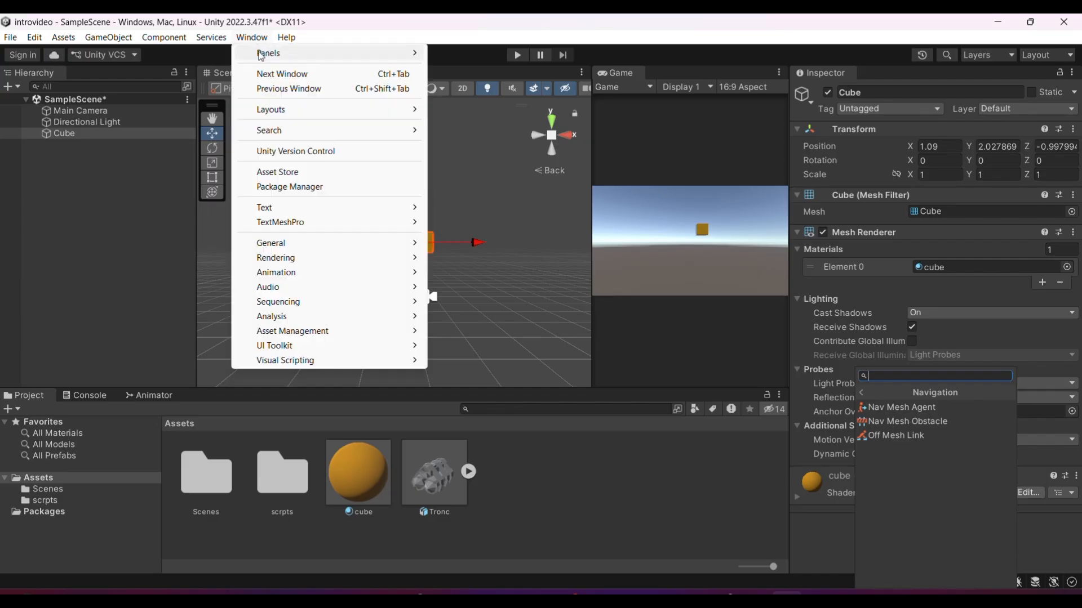
left_click(295, 188)
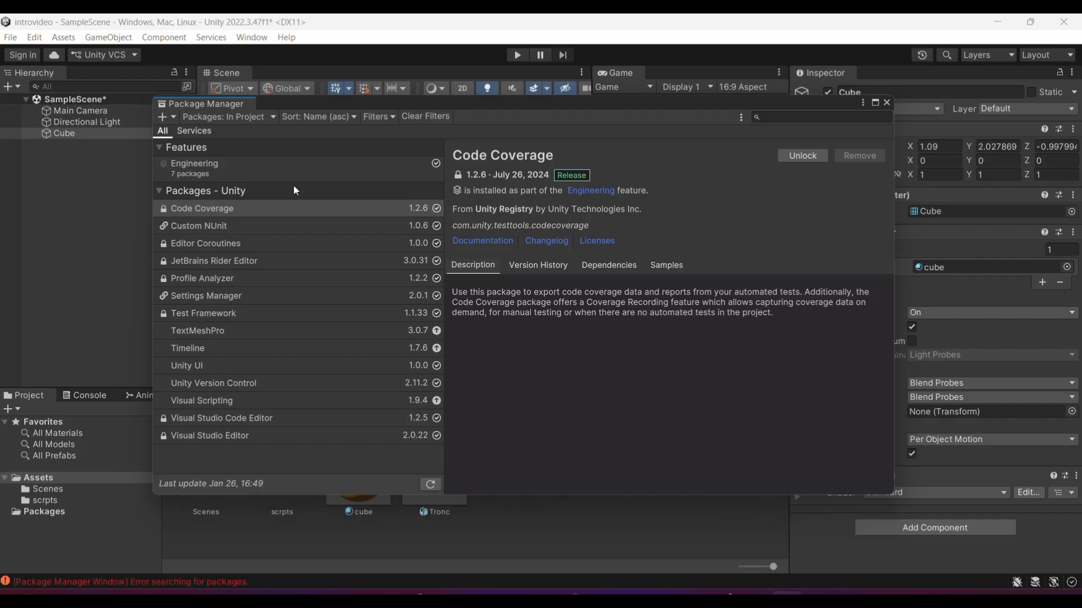
left_click(243, 117)
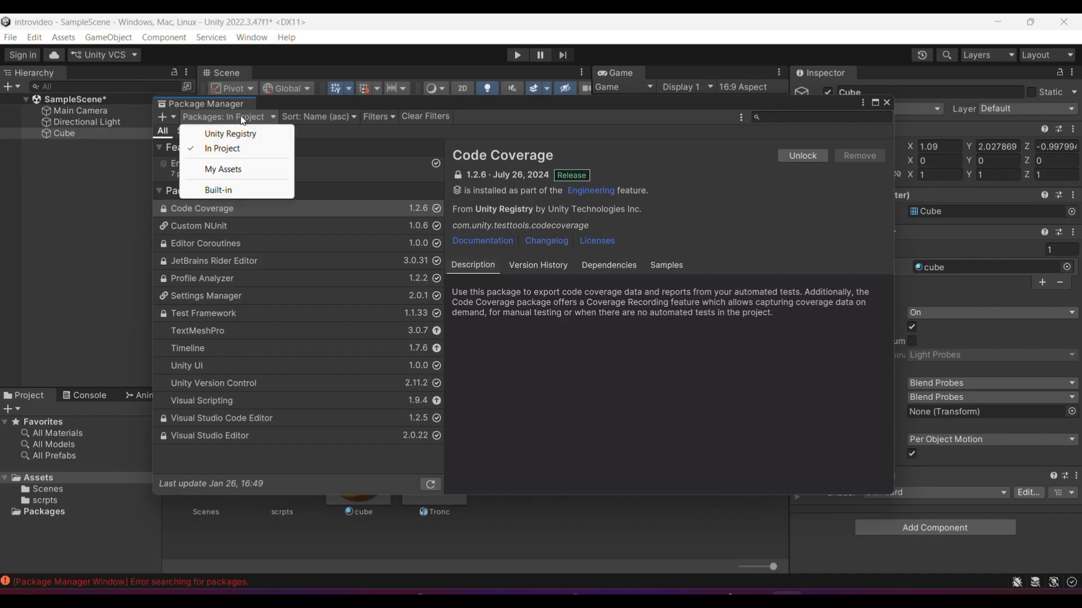
left_click(378, 139)
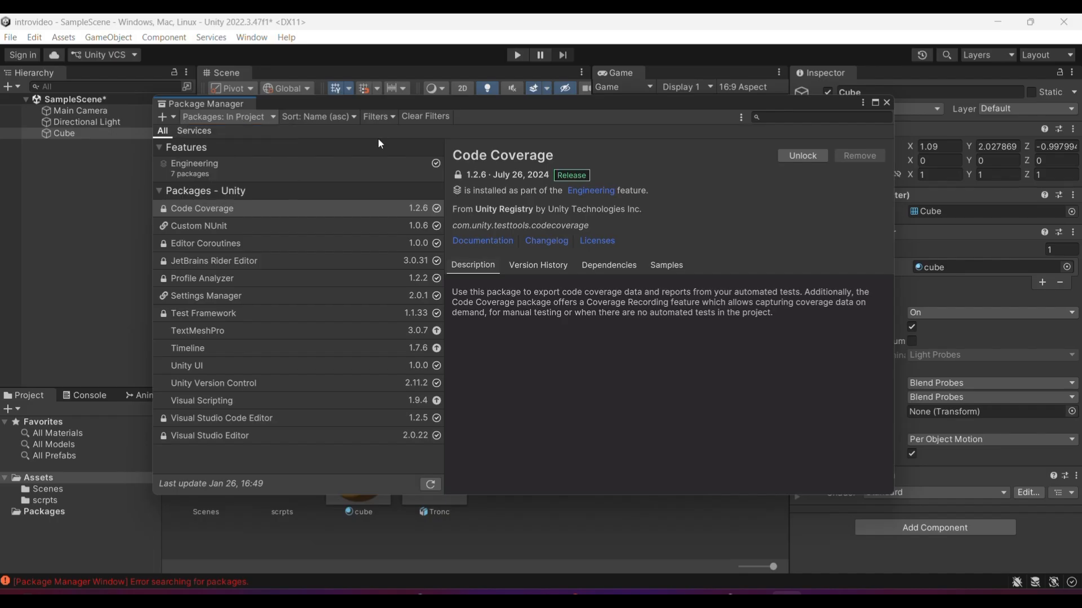
left_click(258, 40)
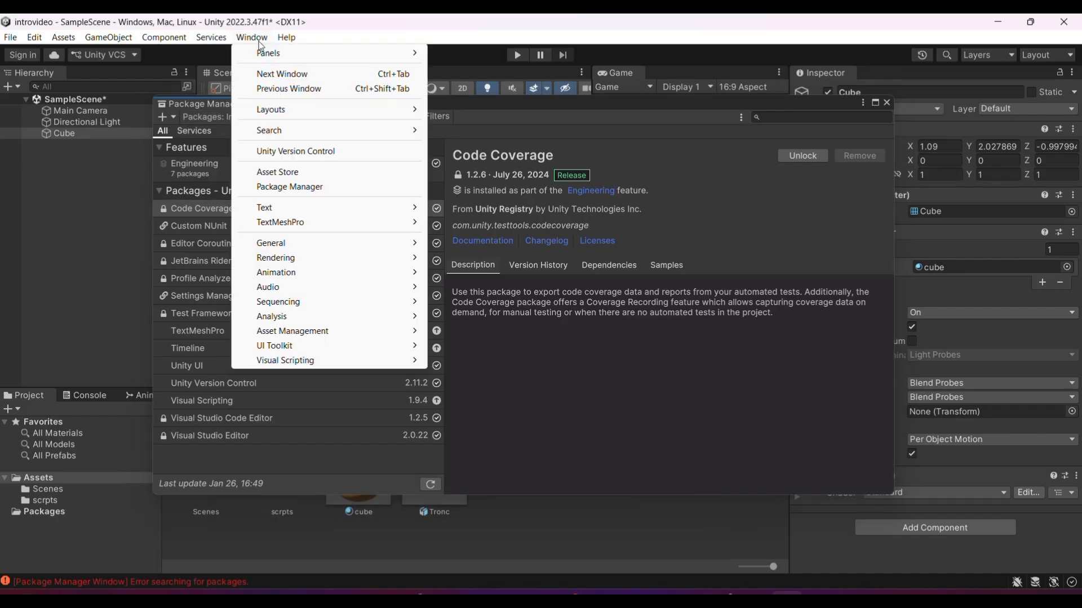
left_click(291, 190)
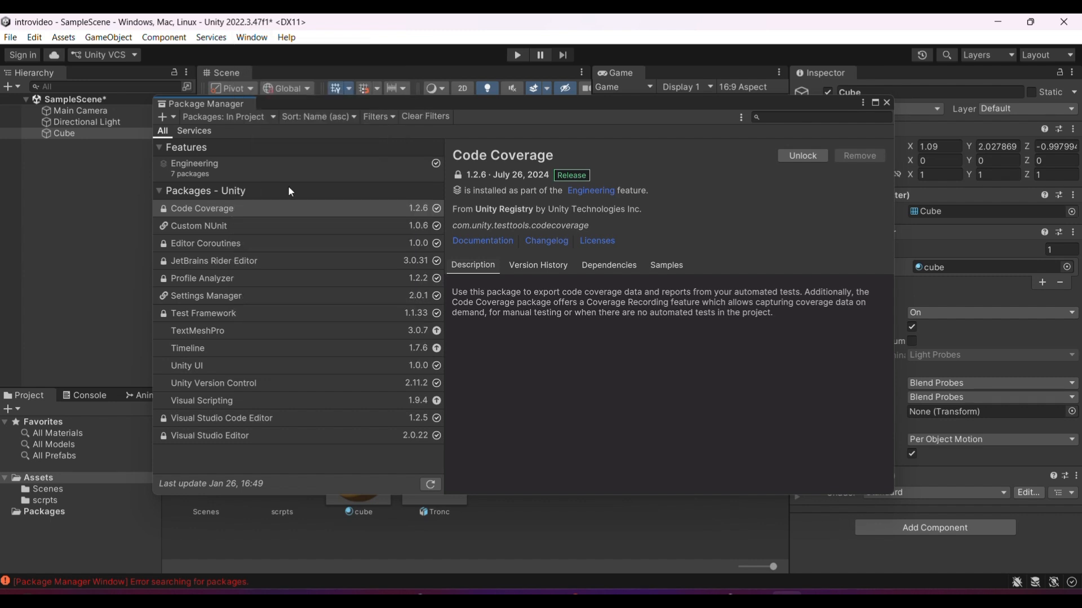
left_click(253, 118)
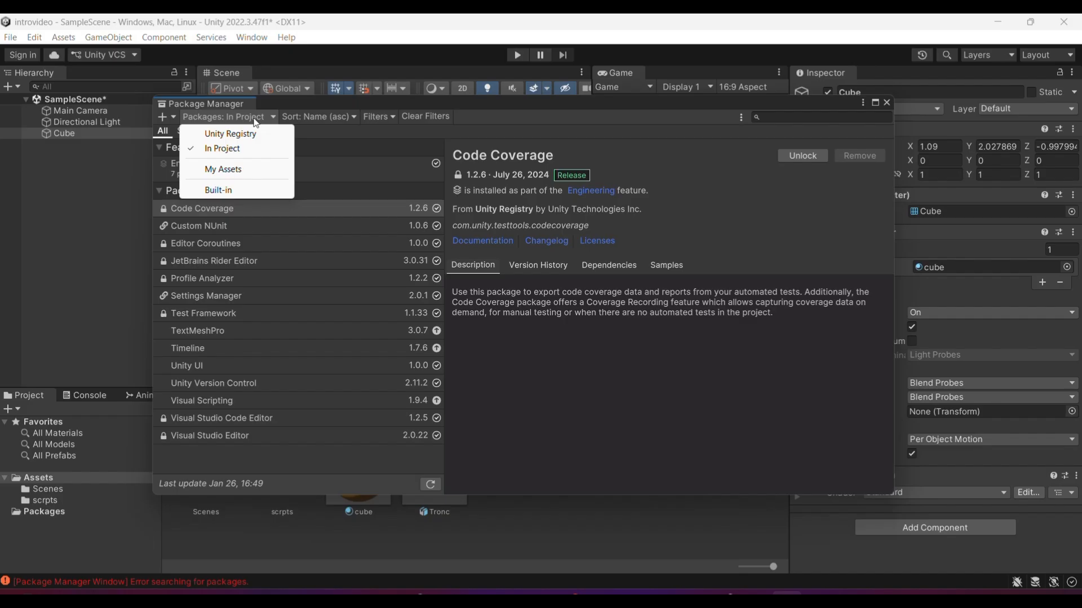
left_click(251, 133)
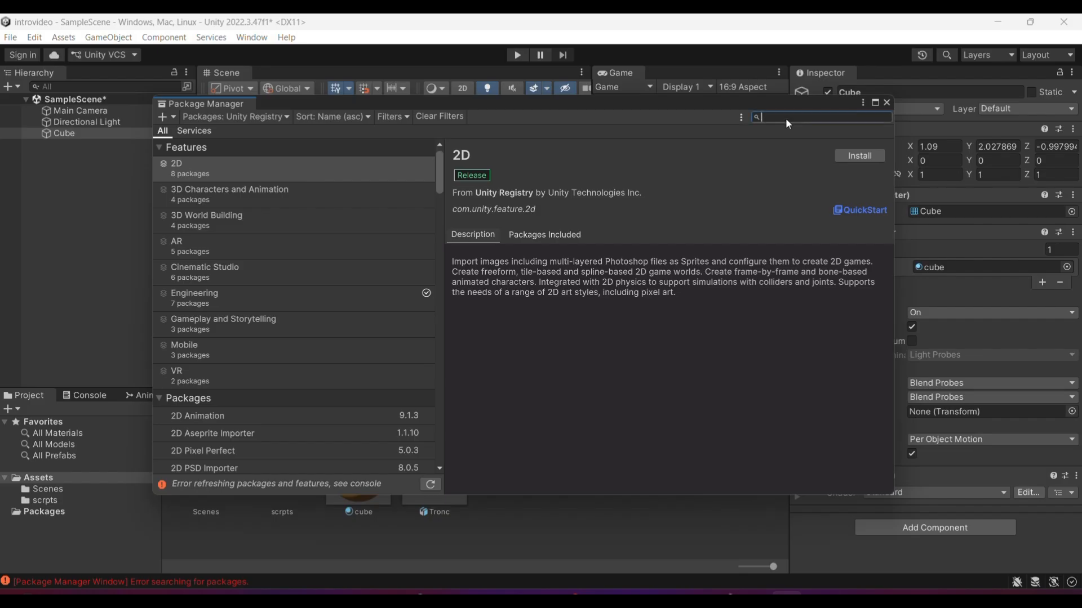
Search the registry for "ai nav", install the AI Navigation package and close the Package Manager
type("ai nav")
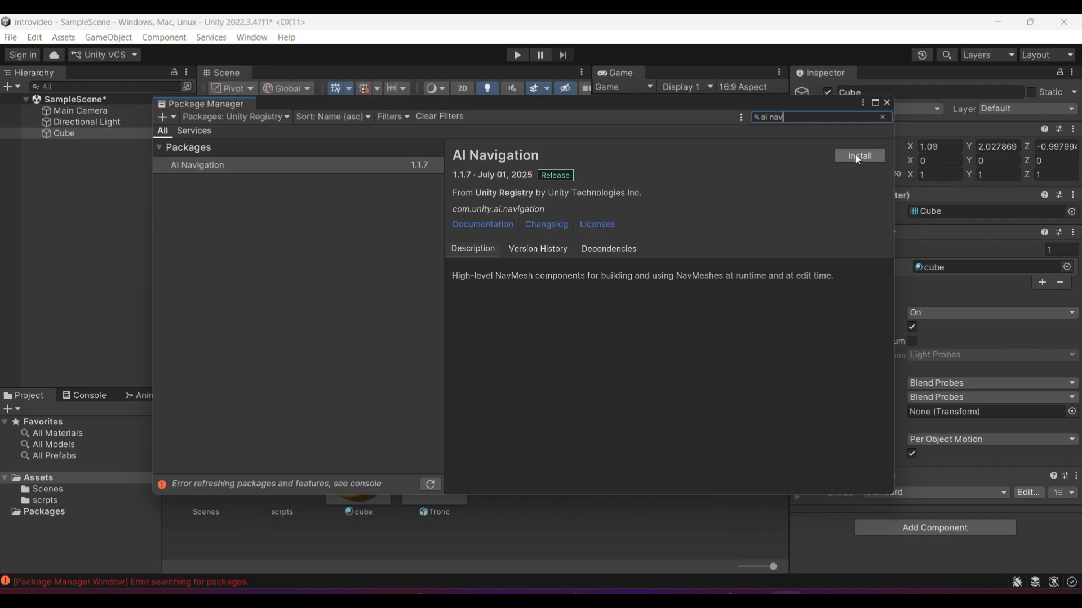
left_click(858, 156)
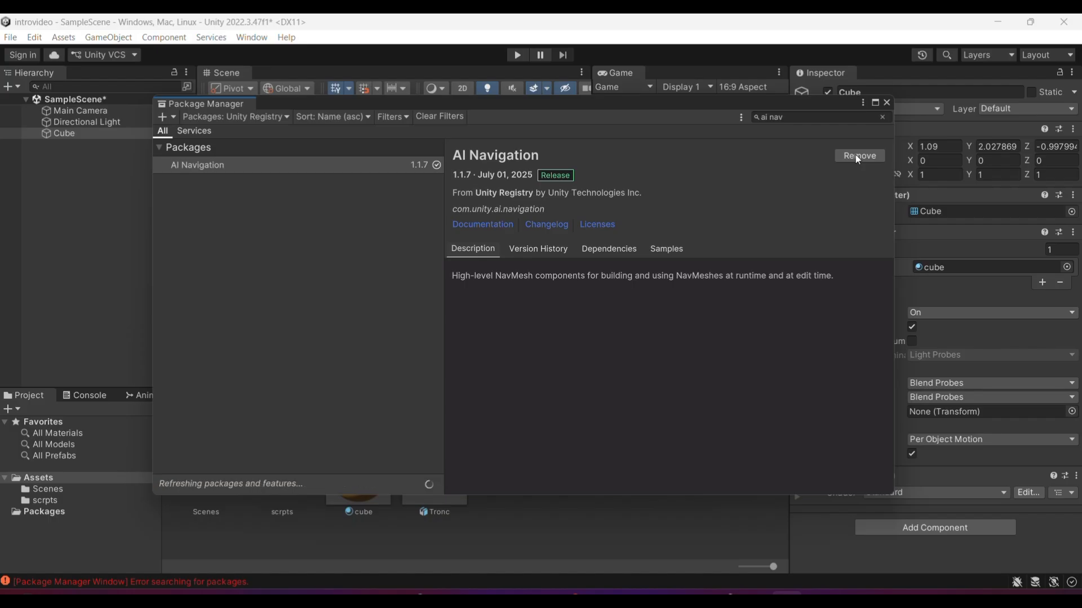
left_click(886, 102)
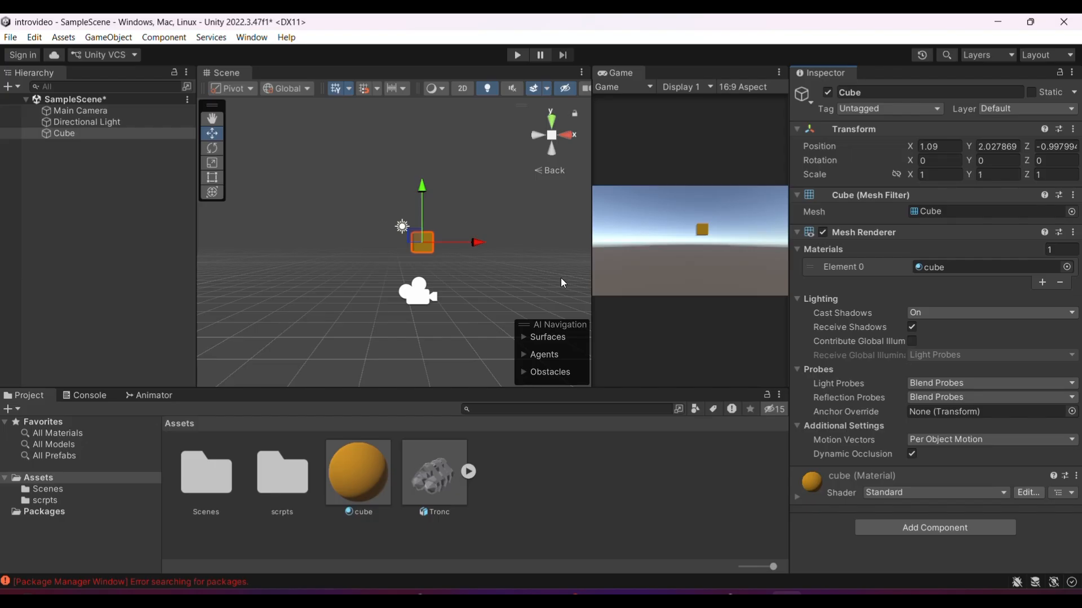
Examine the components offered for the cube in the Physics 2D and Physics categories
left_click(897, 529)
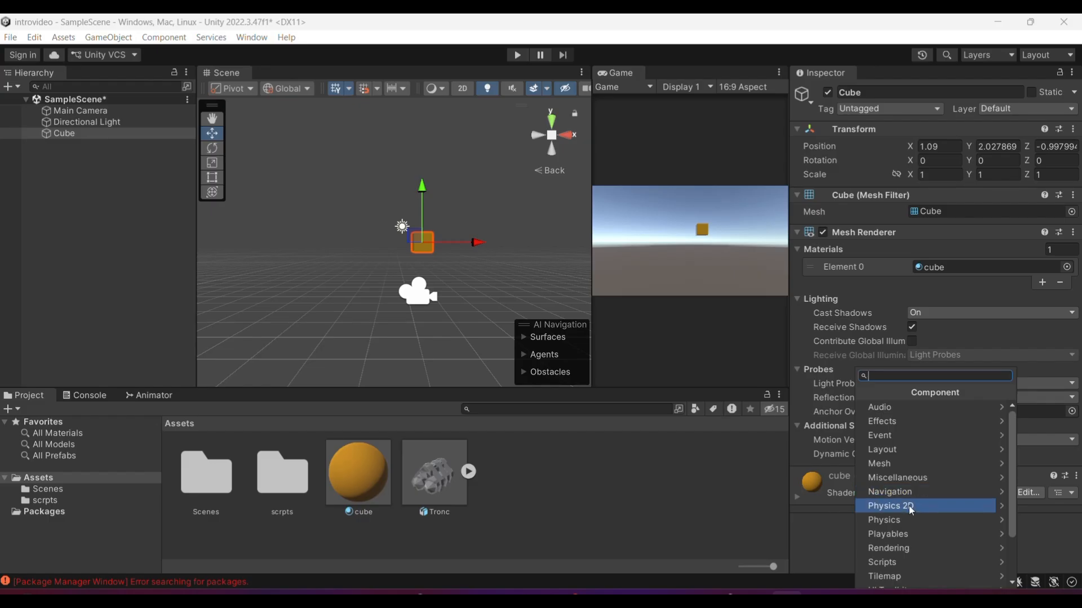
left_click(1005, 508)
scroll(1000, 442, "down", 4)
scroll(1000, 442, "up", 4)
scroll(1000, 442, "down", 4)
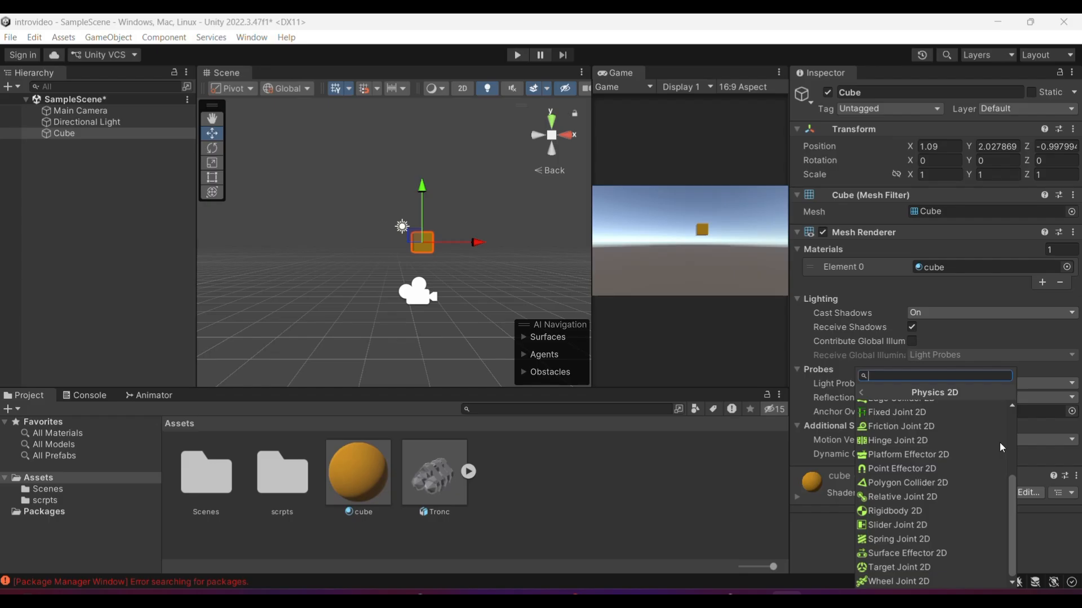
scroll(1000, 441, "up", 4)
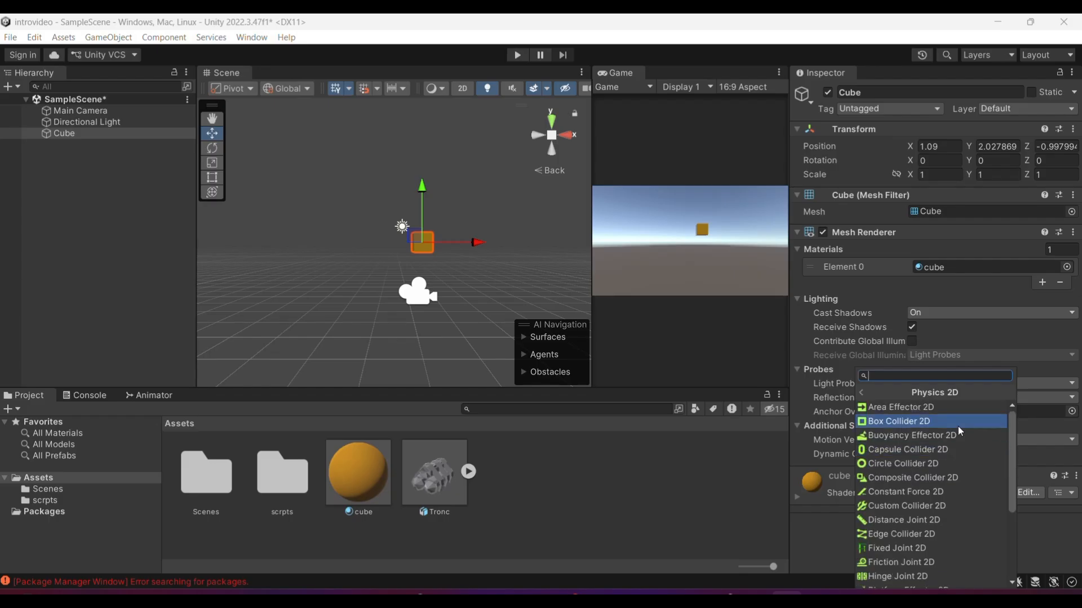
left_click(860, 392)
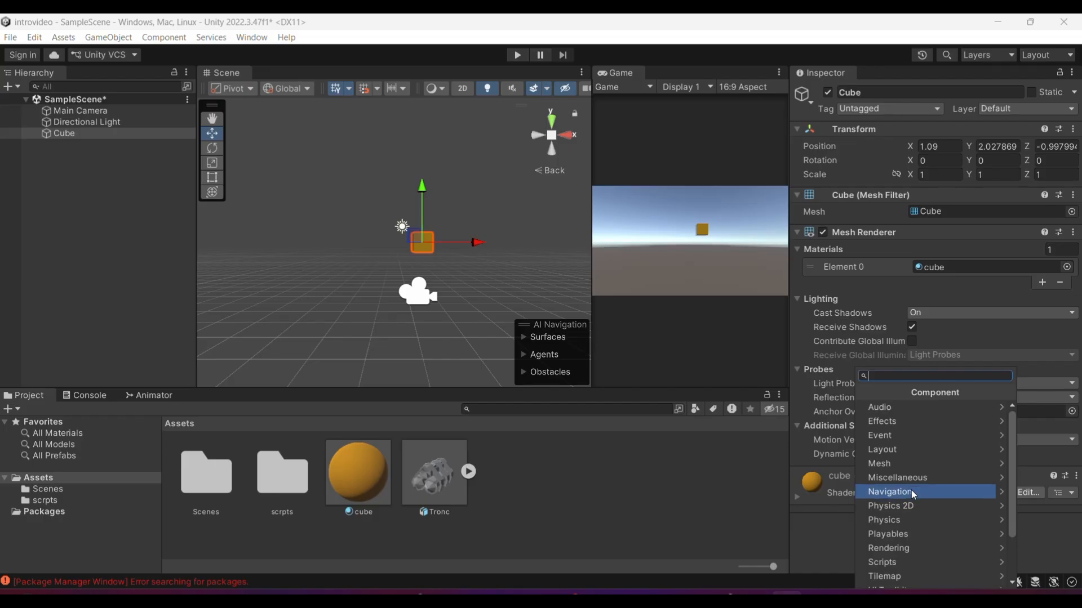
left_click(1003, 518)
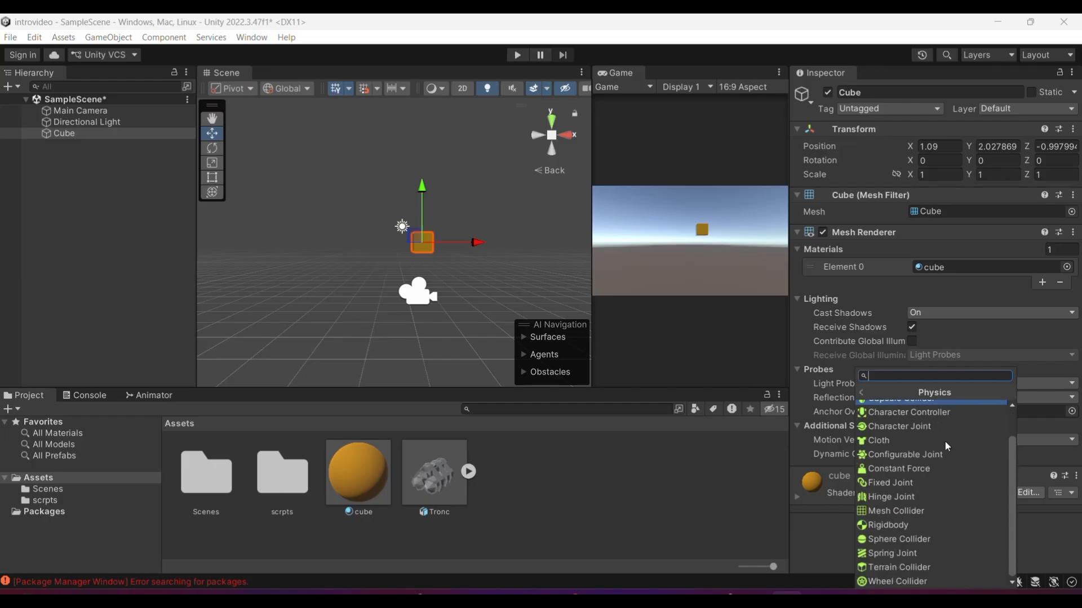
scroll(945, 442, "up", 2)
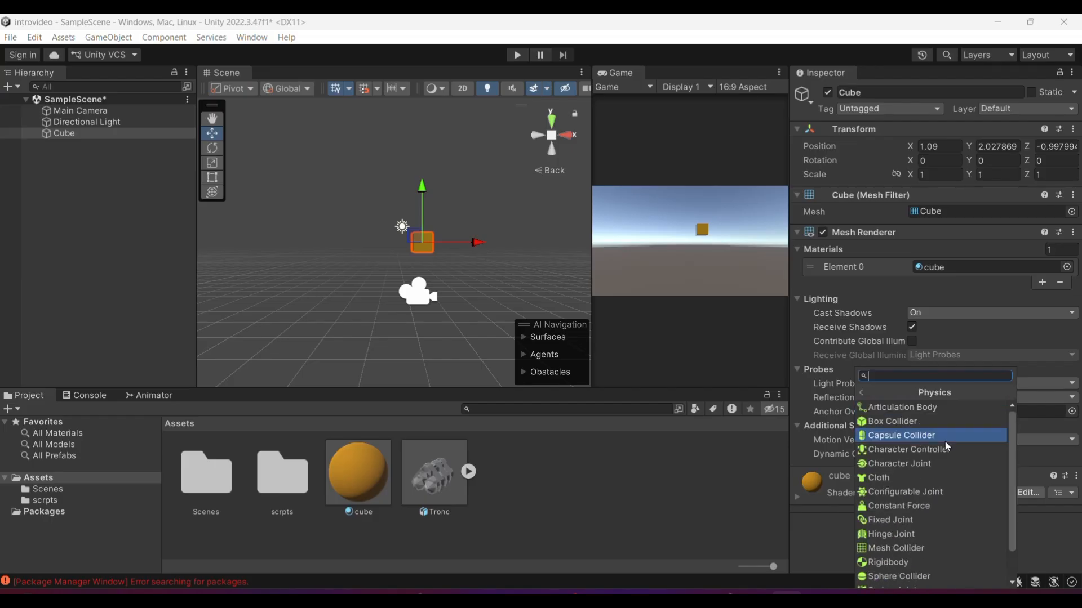
left_click(860, 393)
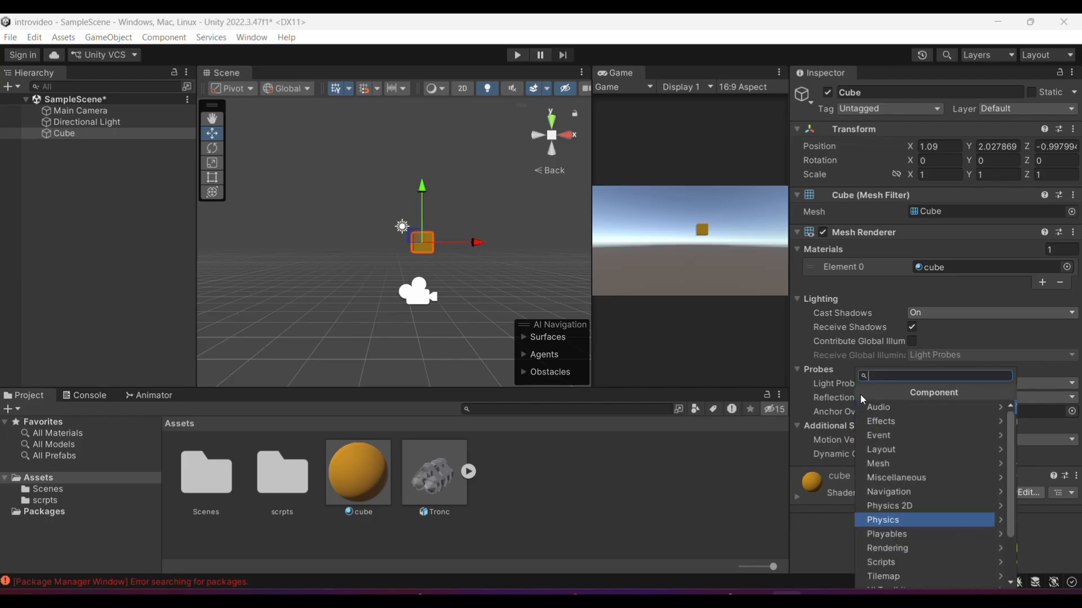
Examine the components offered for the cube in the UI Toolkit and UI categories
scroll(913, 529, "down", 4)
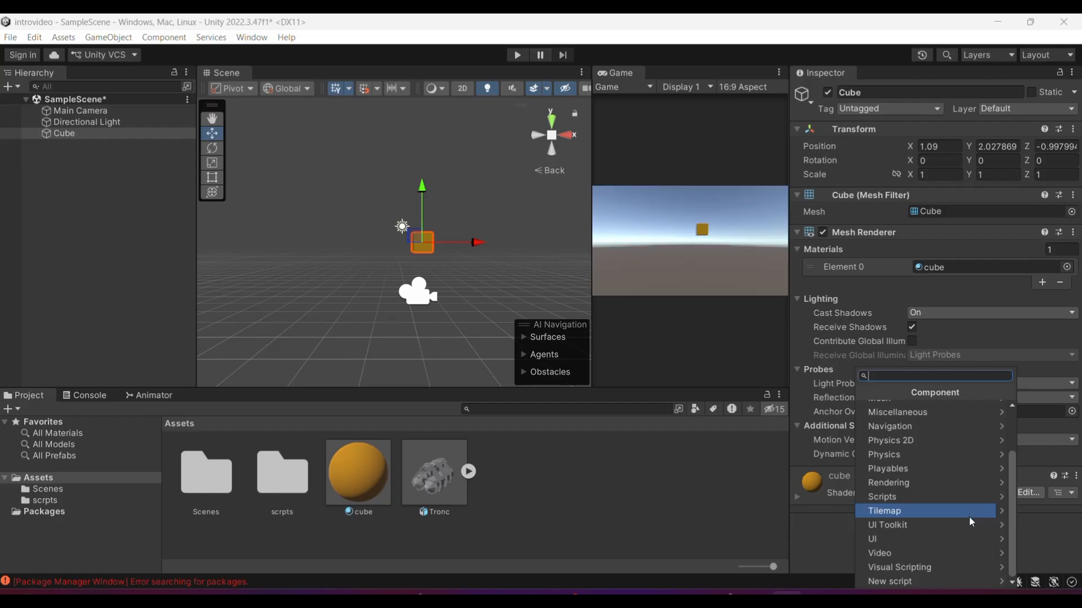
left_click(1000, 526)
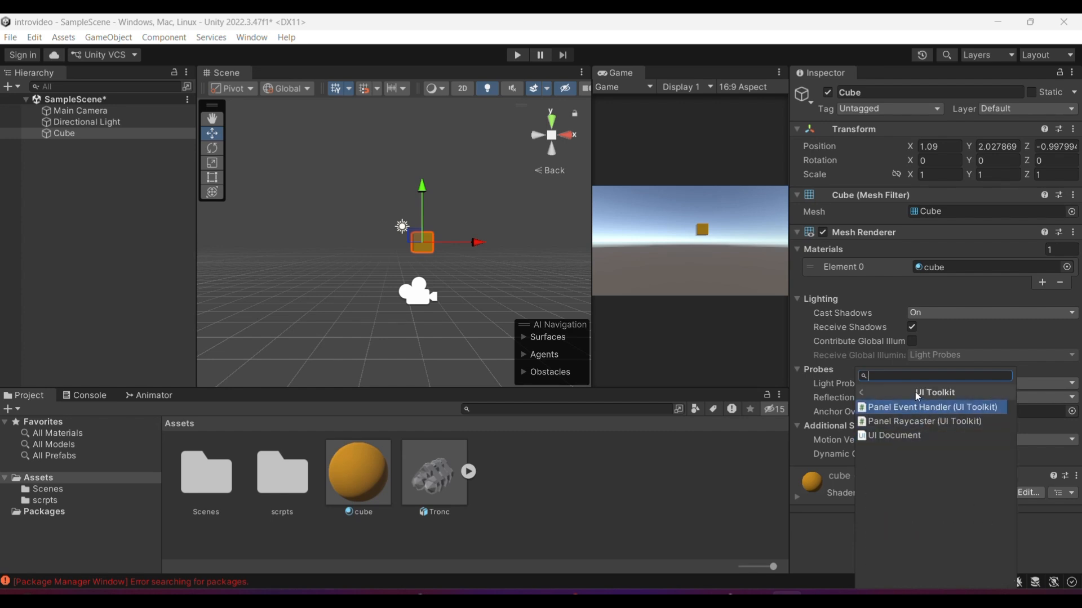
left_click(861, 393)
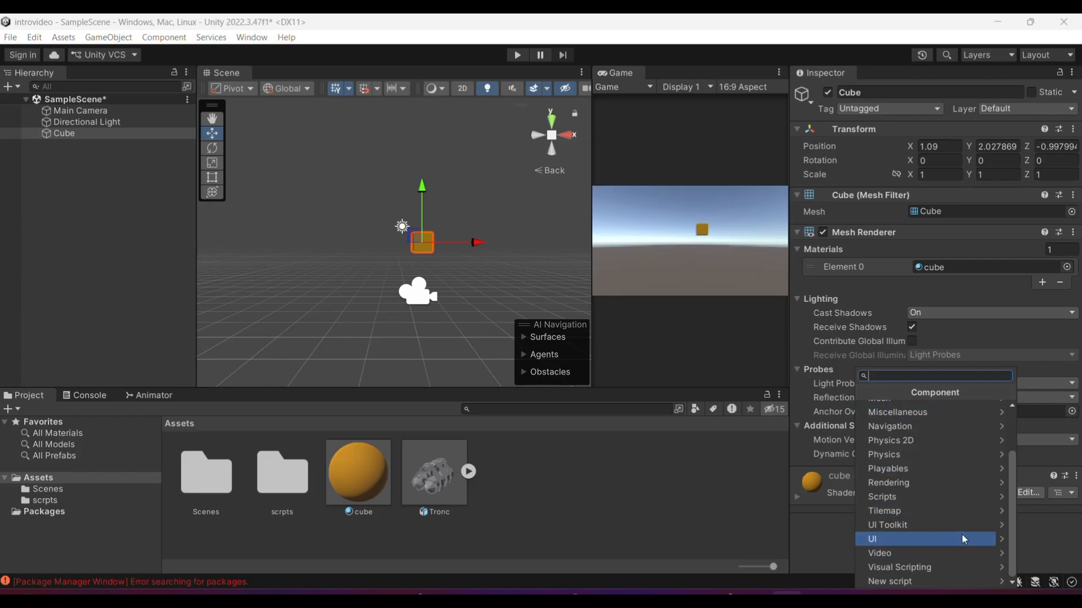
left_click(1002, 542)
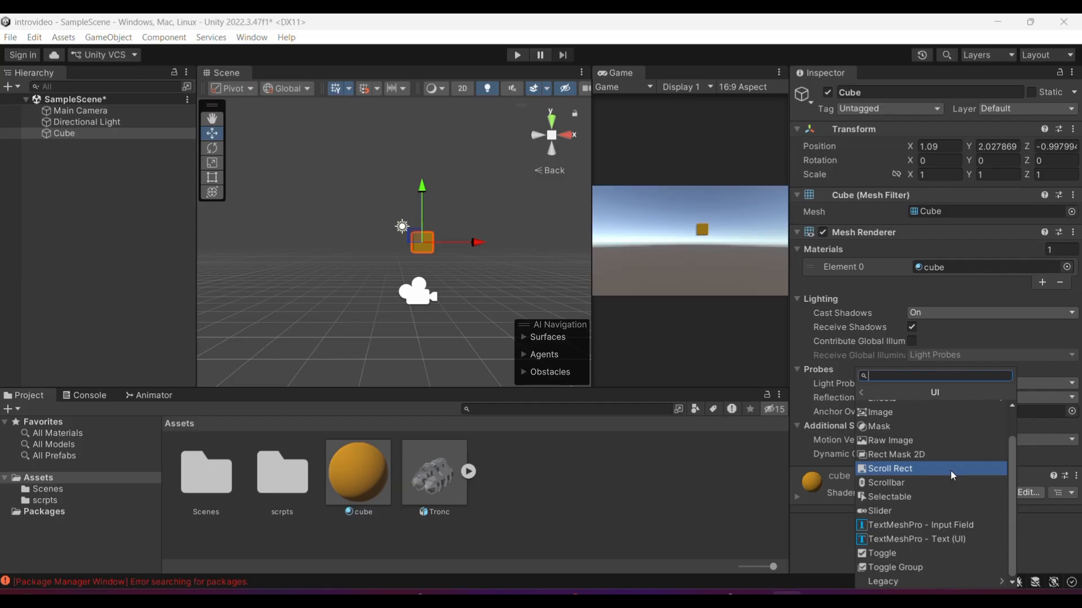
Move the cube along the X axis to -1.14 and show the cube material's settings
left_click(480, 246)
mouse_move(469, 241)
left_mouse_down()
mouse_move(441, 255)
mouse_move(475, 253)
left_mouse_up()
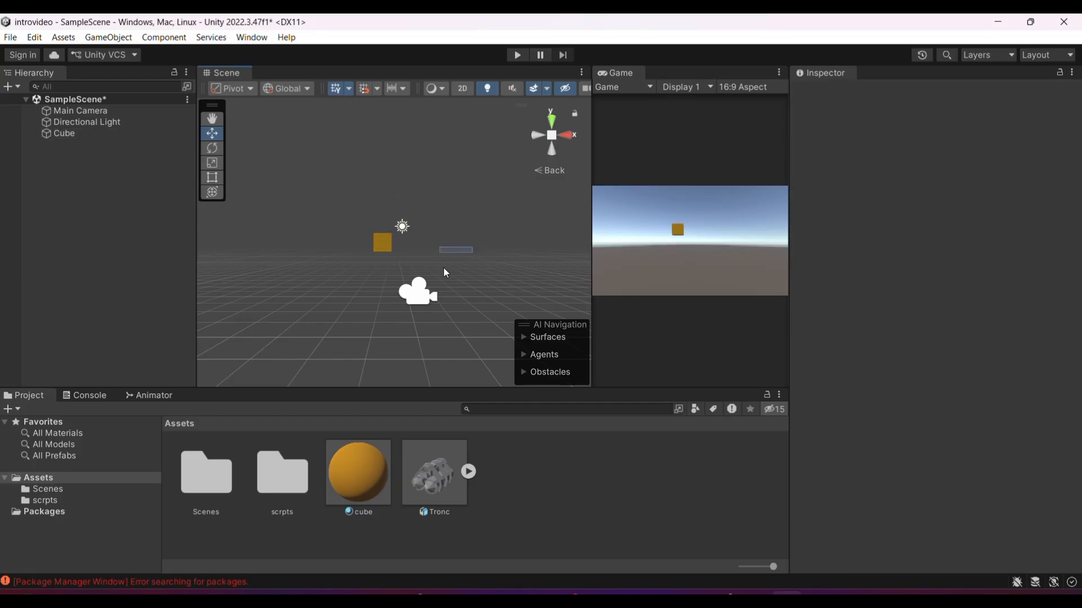
left_click(364, 454)
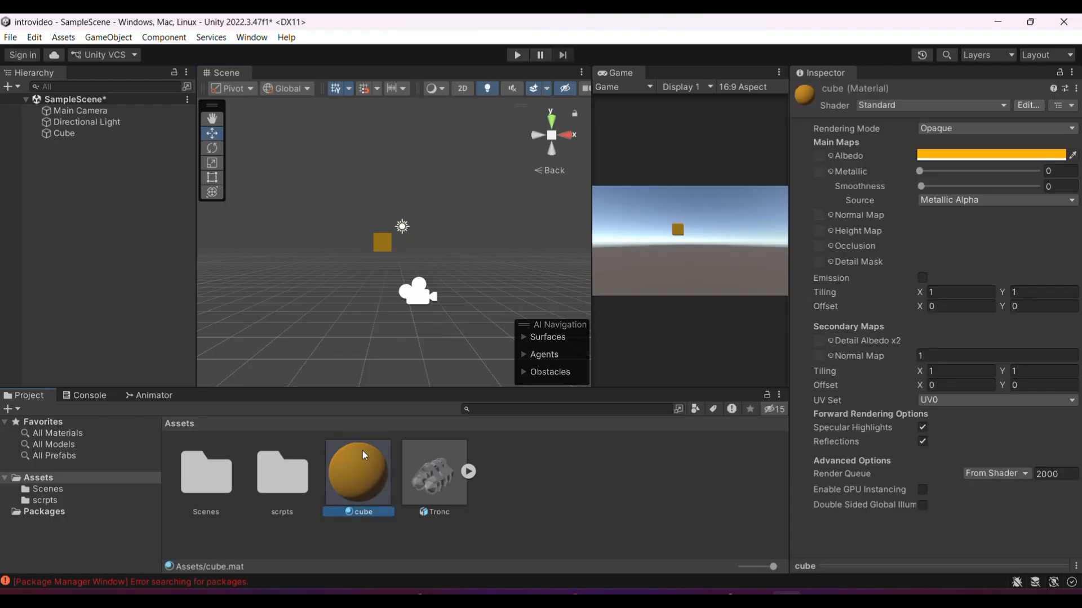
Select the Cube object again and examine the Video category of its available components
left_click(100, 134)
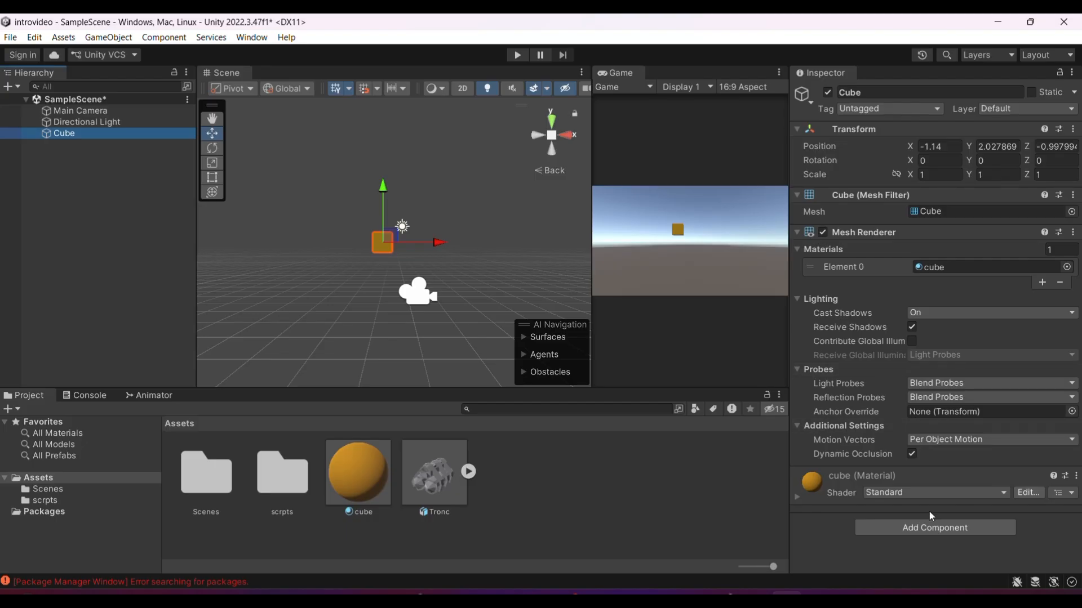
left_click(914, 530)
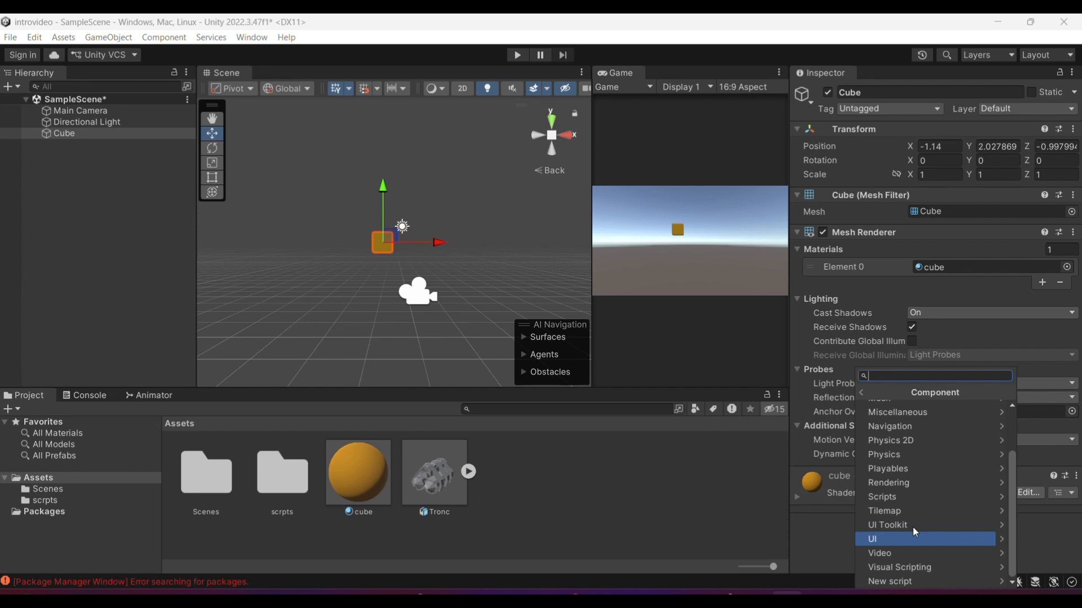
left_click(1000, 553)
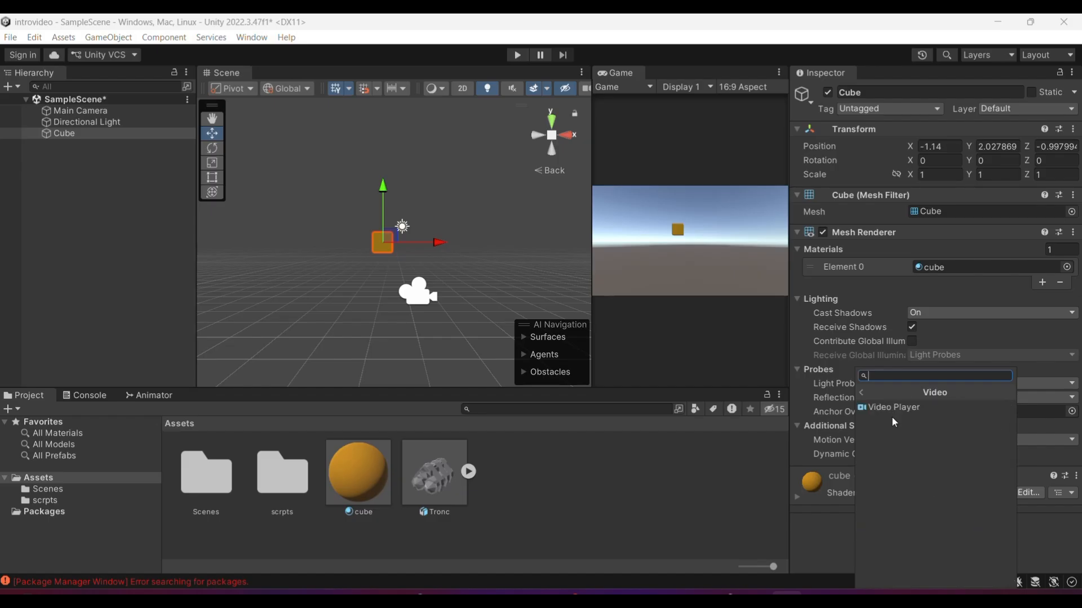
left_click(860, 392)
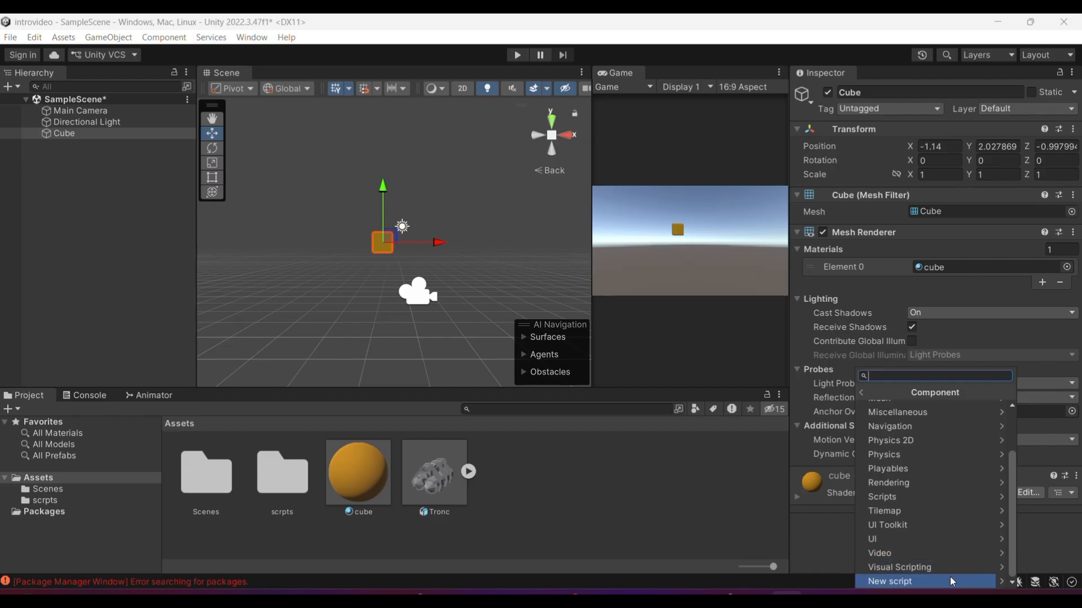
Create a C# script in the Assets folder, keeping the default name NewBehaviourScript
left_click(684, 481)
right_click(685, 482)
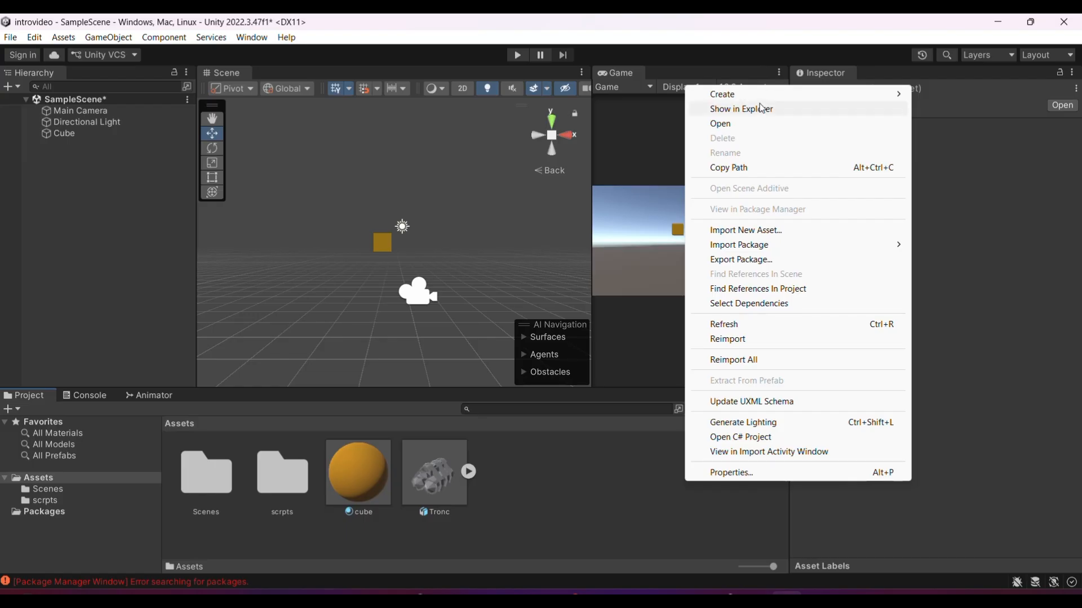
mouse_move(740, 98)
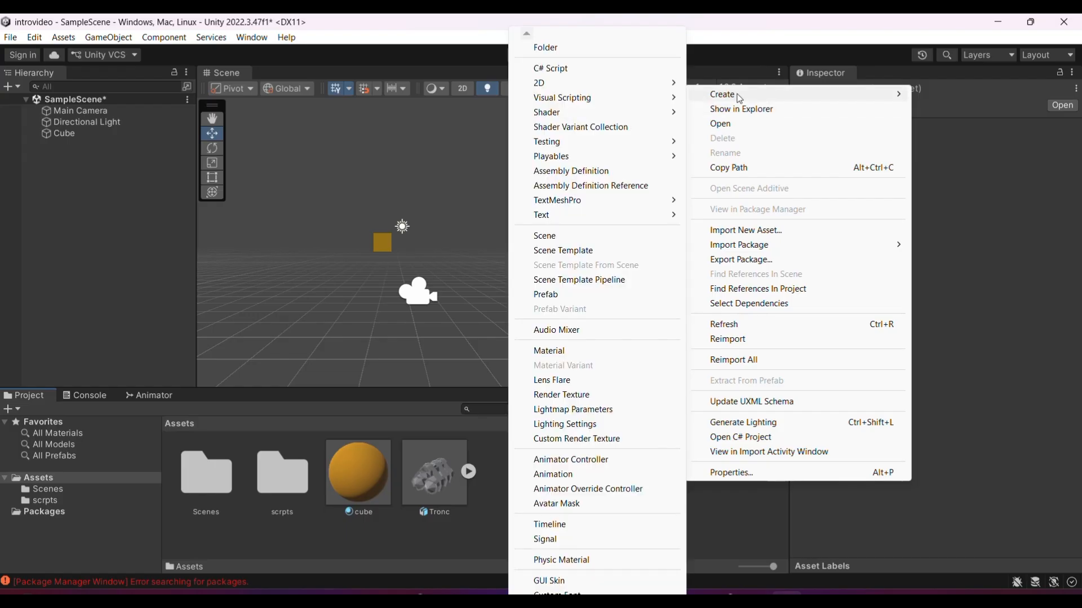
left_click(568, 70)
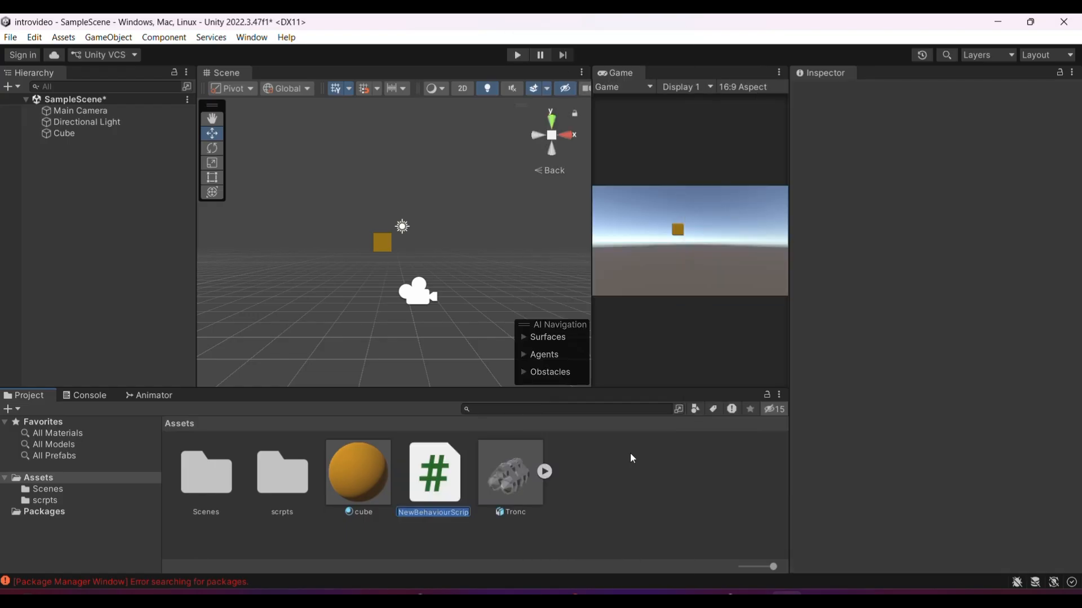
key("Return")
Try to attach the NewBehaviourScript script to the Cube object as a component
left_click_drag(435, 473, 98, 134)
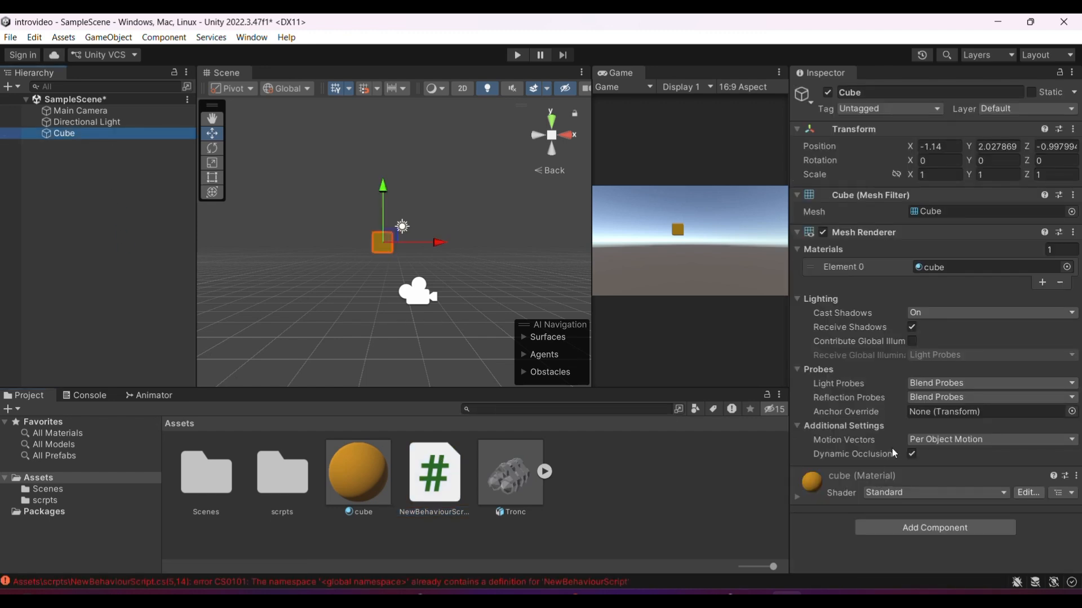
left_click_drag(427, 480, 864, 535)
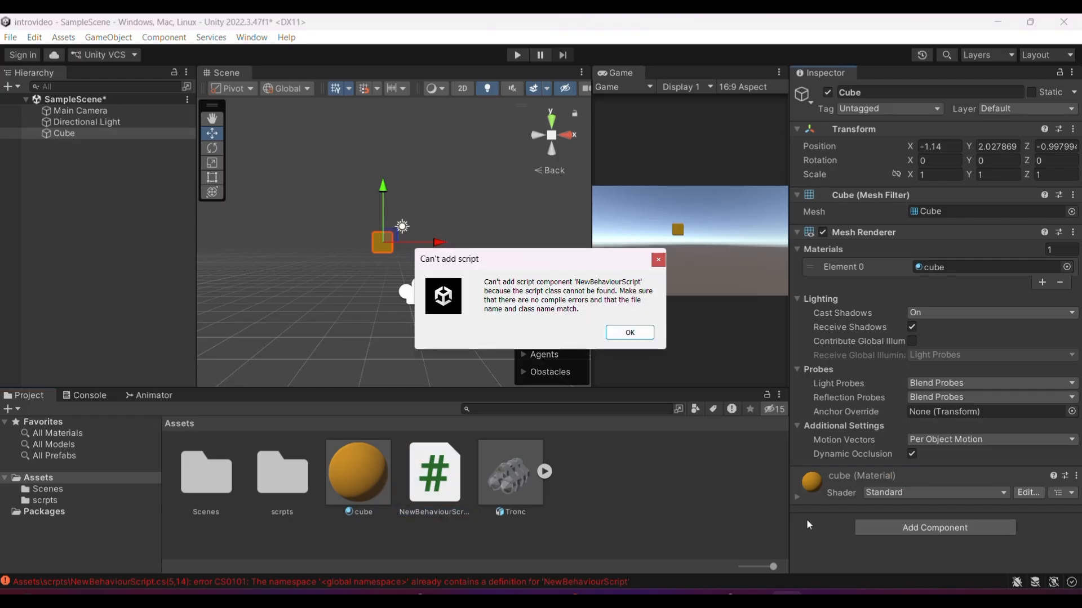
left_click(621, 334)
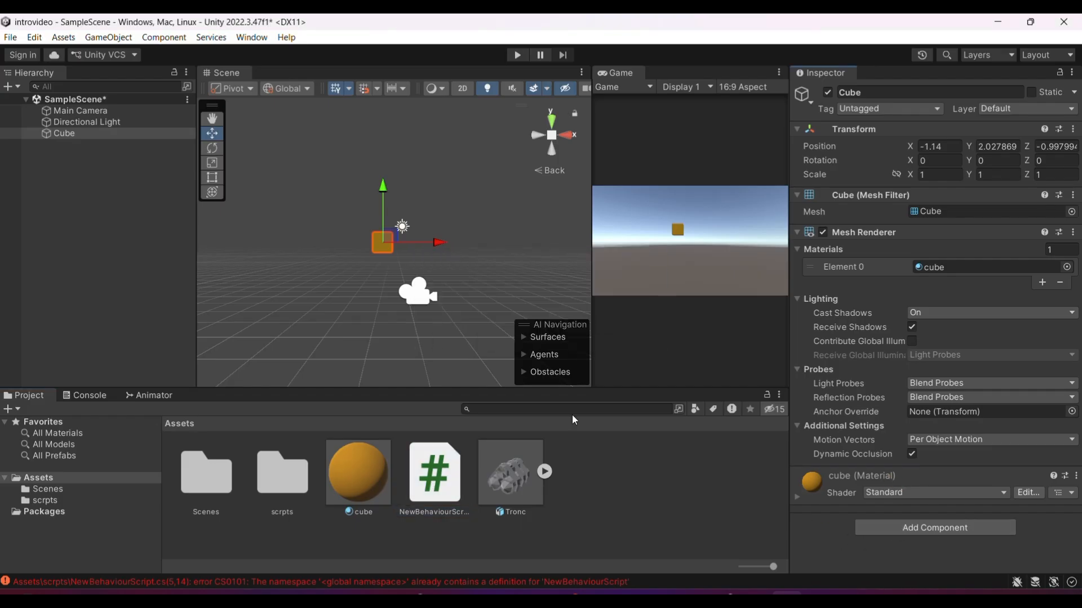
Rename the NewBehaviourScript asset as cube
left_click(445, 516)
left_click(445, 513)
type("cub")
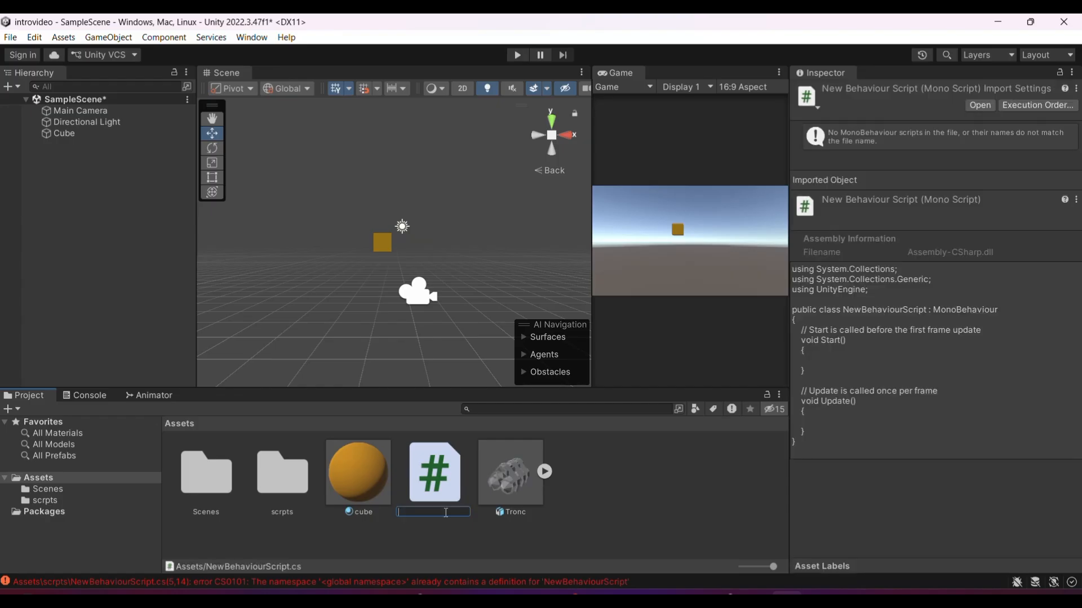
type("e")
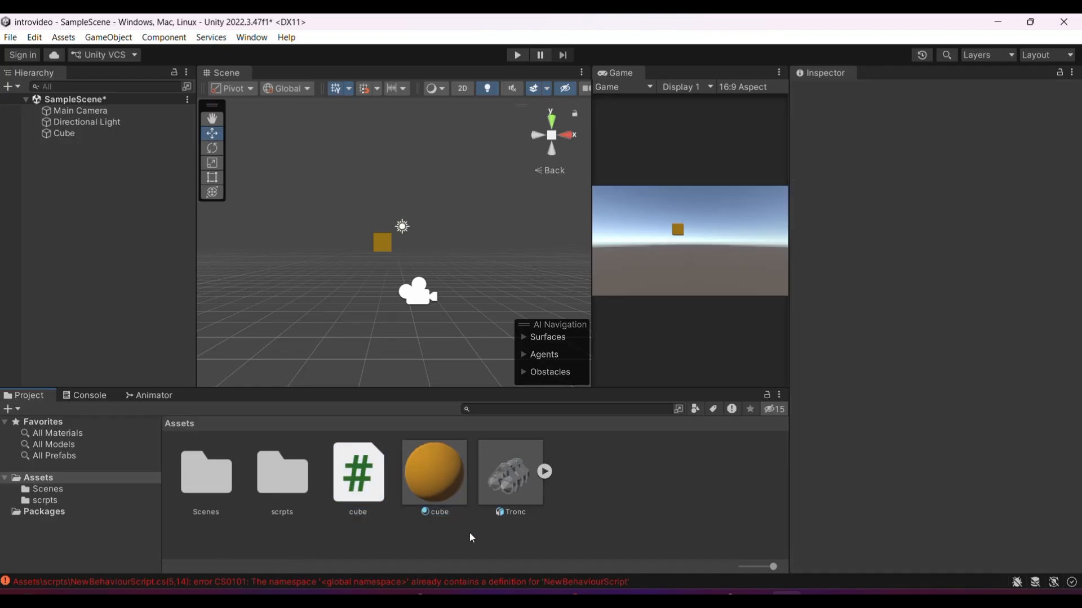
Try to attach the renamed cube script to the Cube object as a component
left_click(105, 136)
left_click_drag(380, 475, 852, 542)
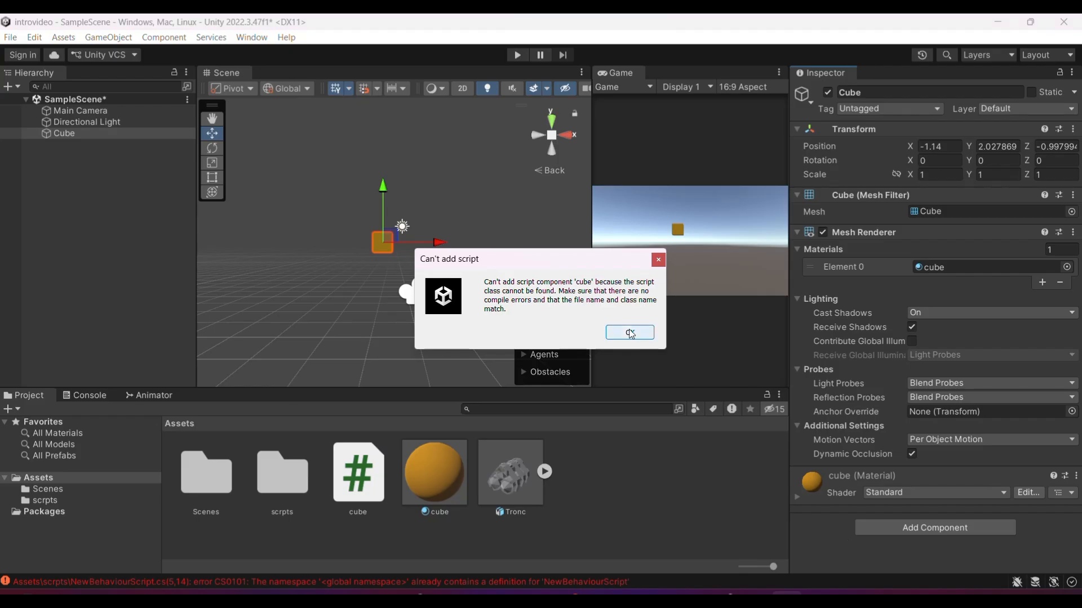
left_click(631, 333)
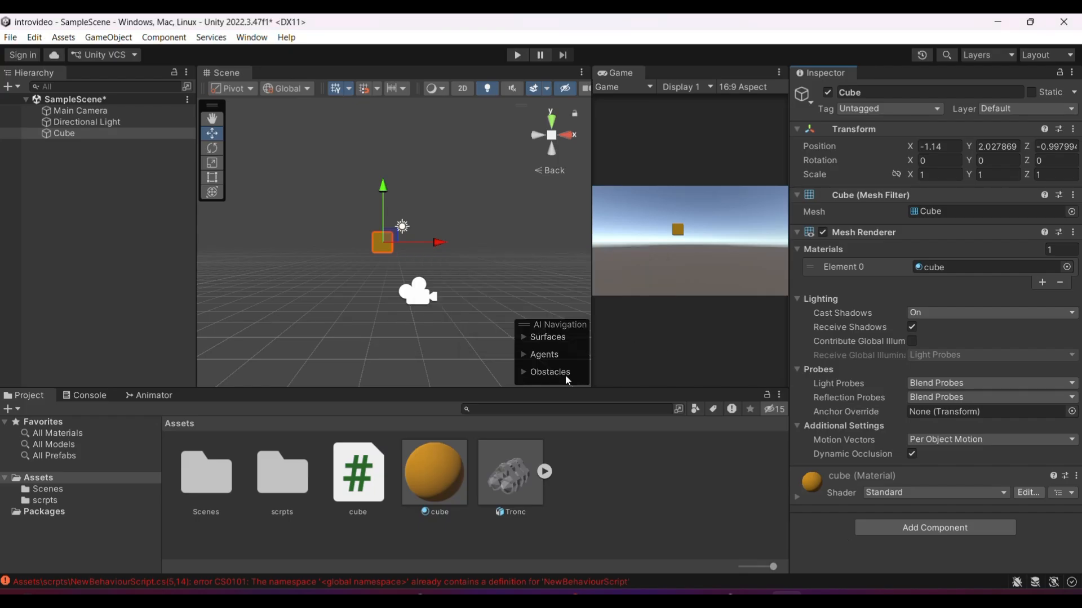
Open the cube script in Visual Studio, rename its class from NewBehaviourScript to cube and save the file
left_click(359, 485)
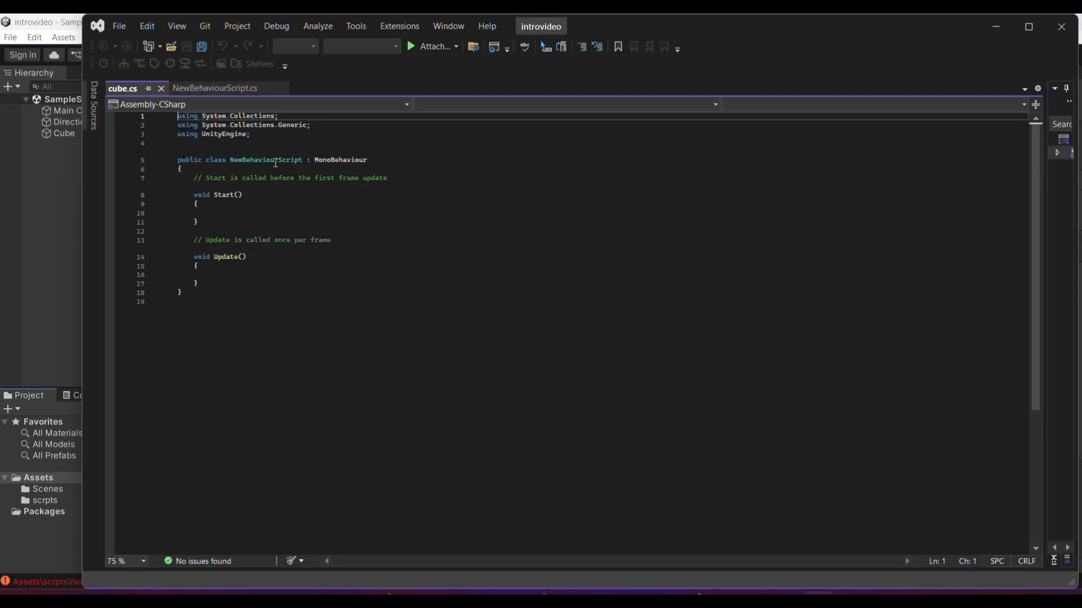
left_click_drag(304, 161, 231, 162)
key("BackSpace")
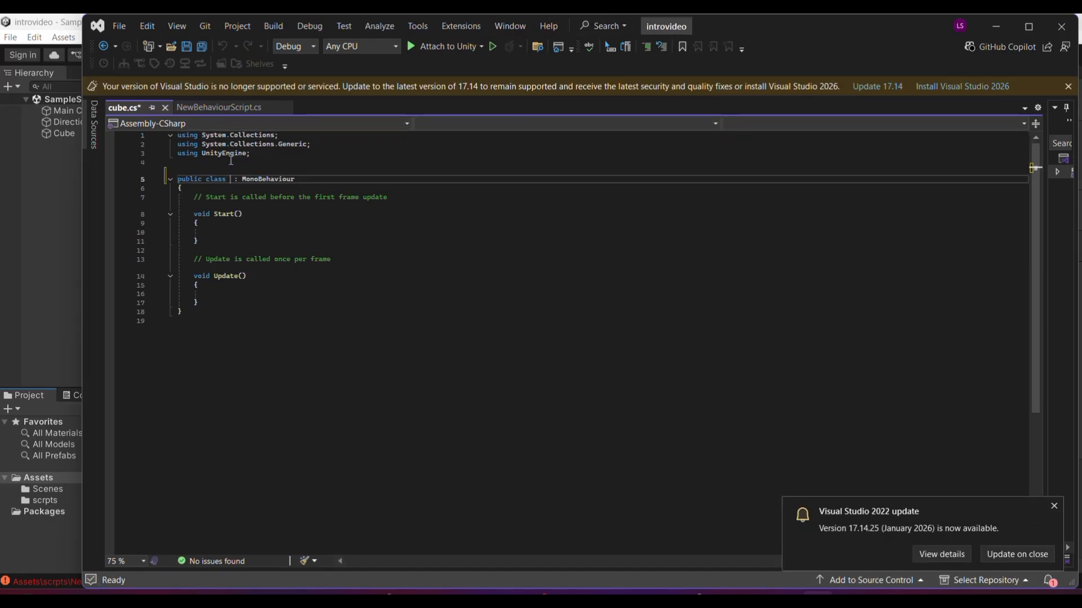
type("cub")
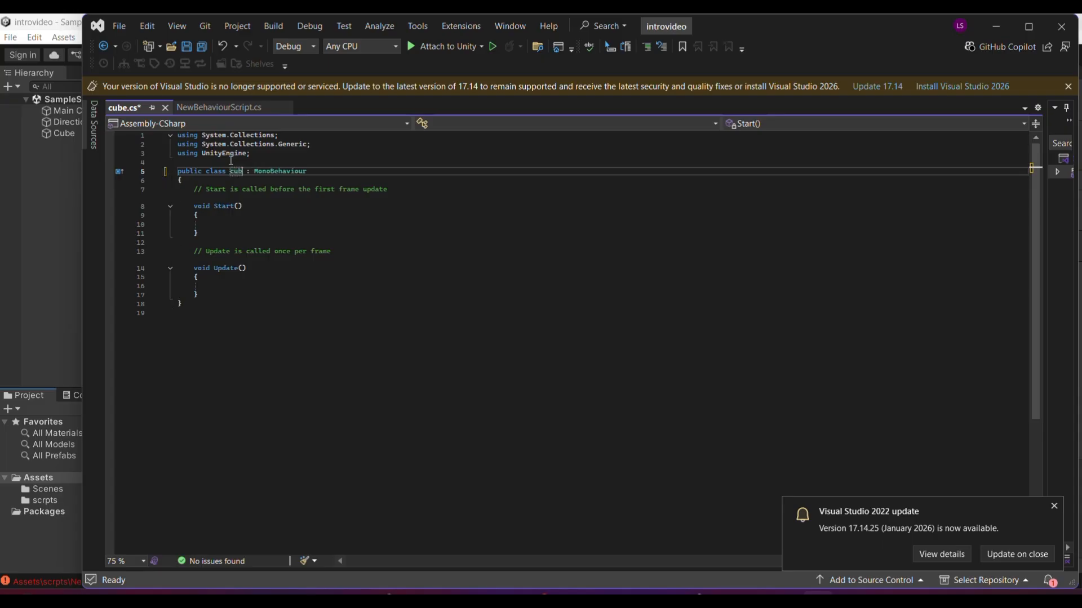
type("e")
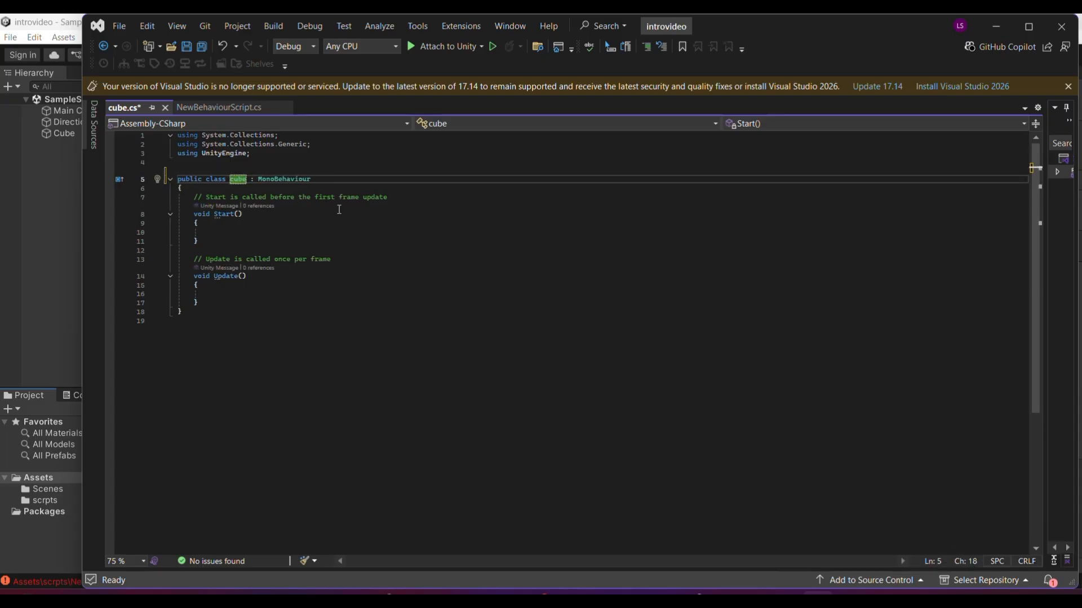
key("ctrl+s")
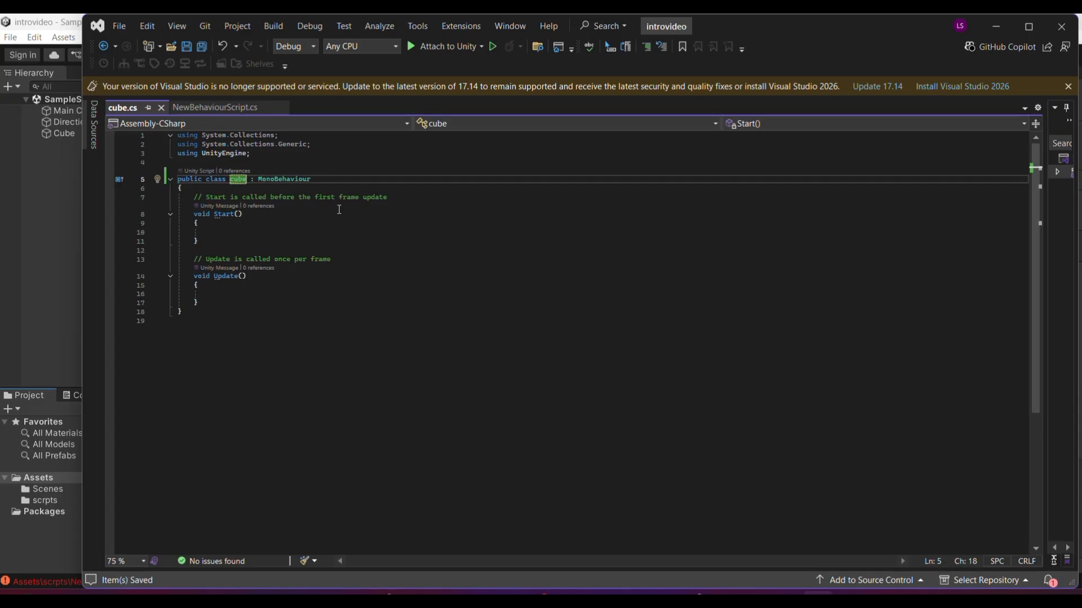
Check the class in NewBehaviourScript.cs against cube.cs, close the code editor and return to Unity
left_click(239, 107)
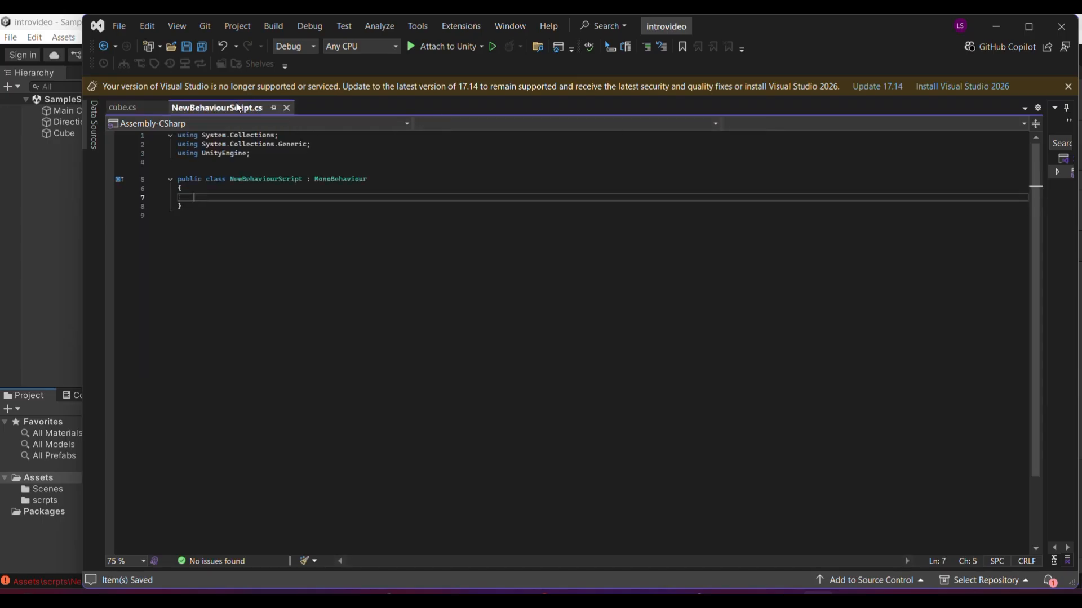
left_click(125, 110)
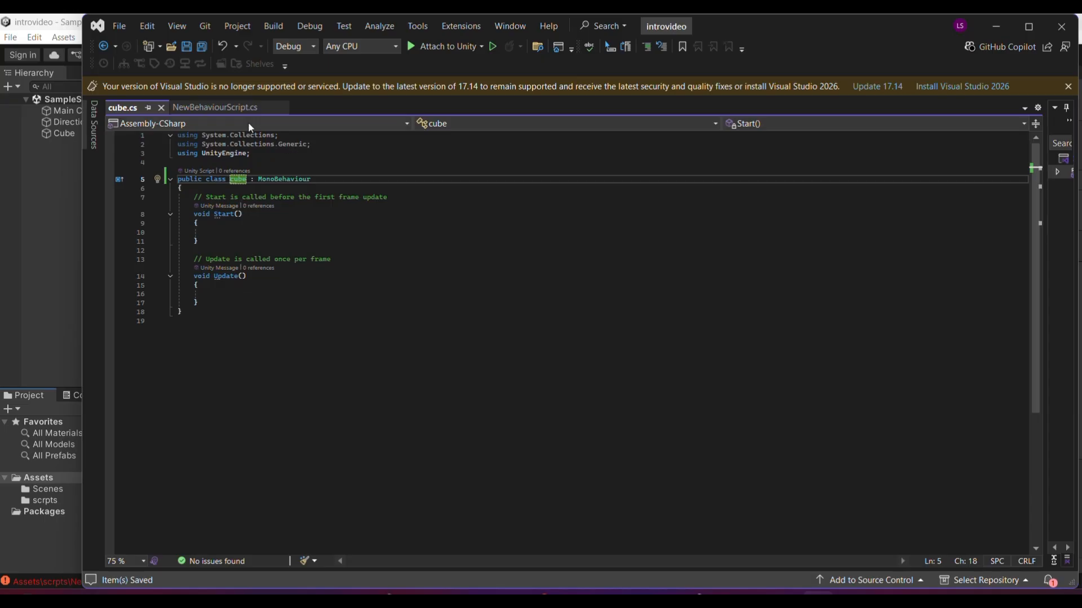
left_click(1054, 31)
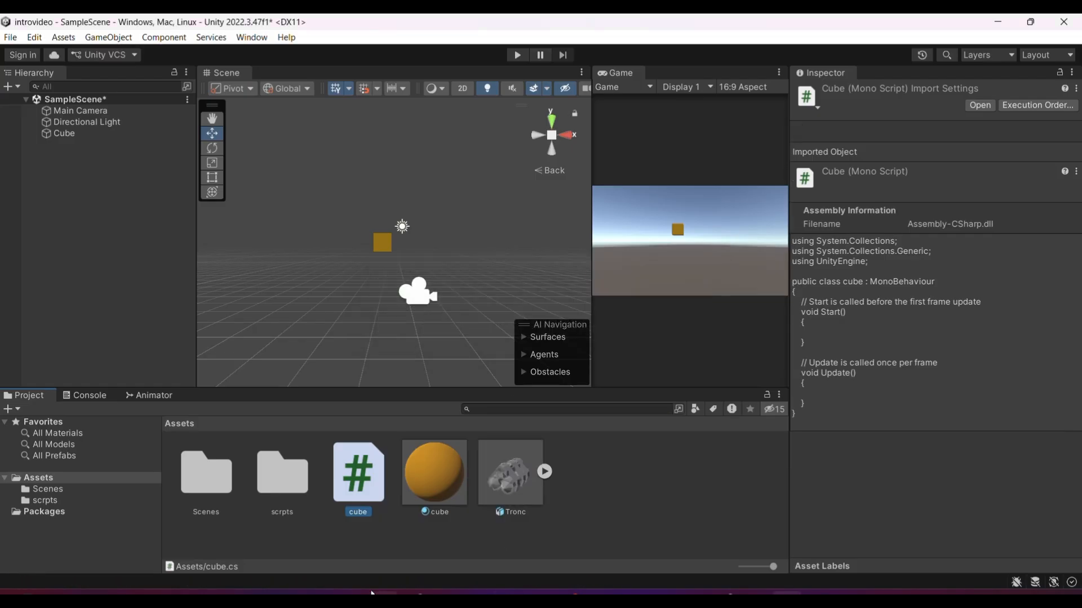
Attach the cube script asset to the Cube object, then remove the Cube (Script) component
left_click(89, 133)
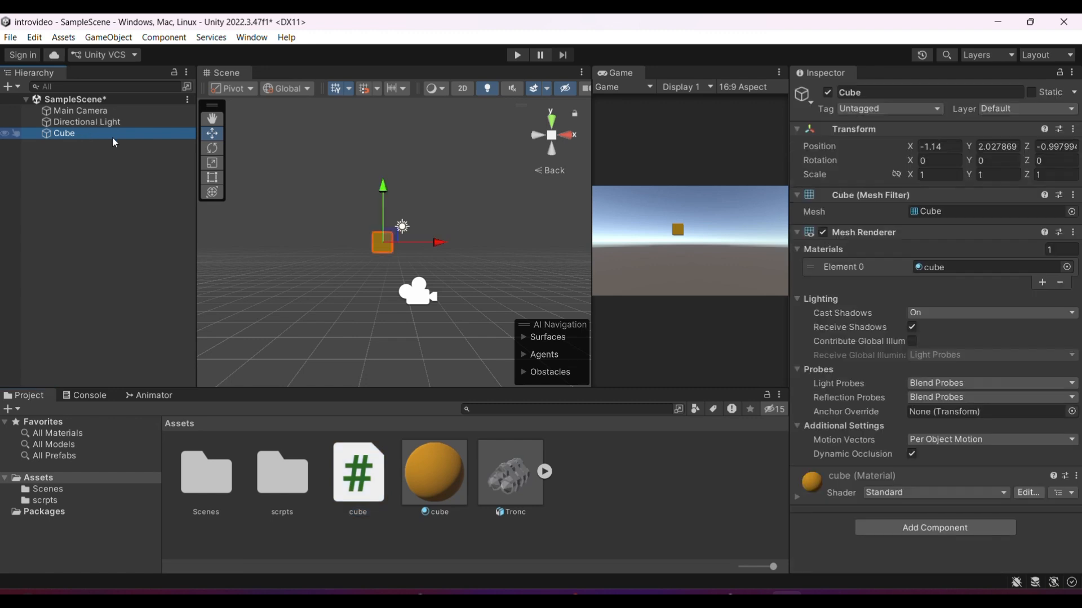
left_click_drag(370, 469, 838, 562)
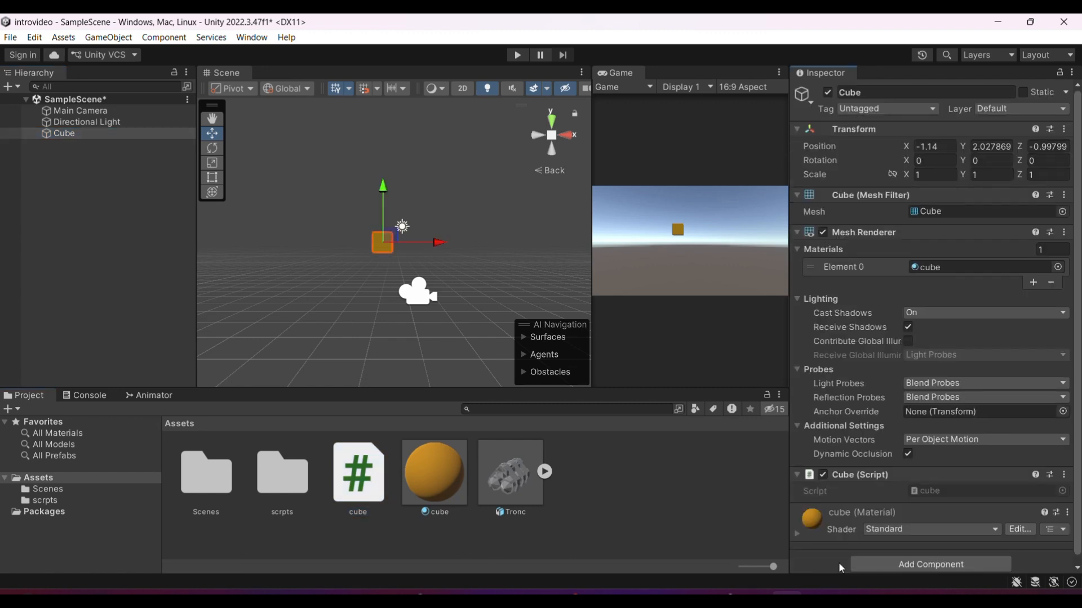
left_click(1062, 475)
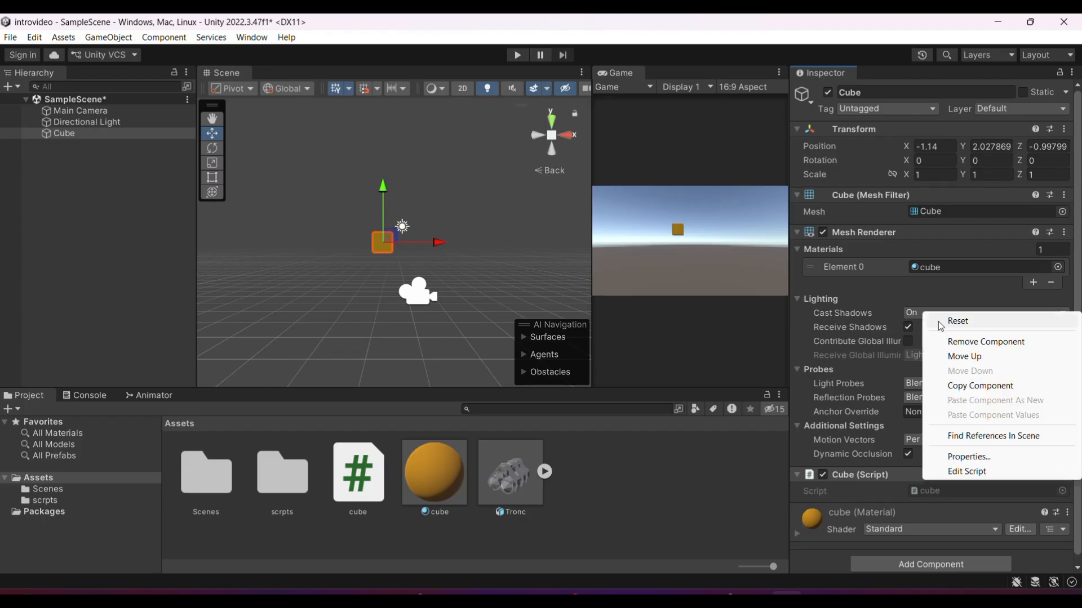
left_click(955, 343)
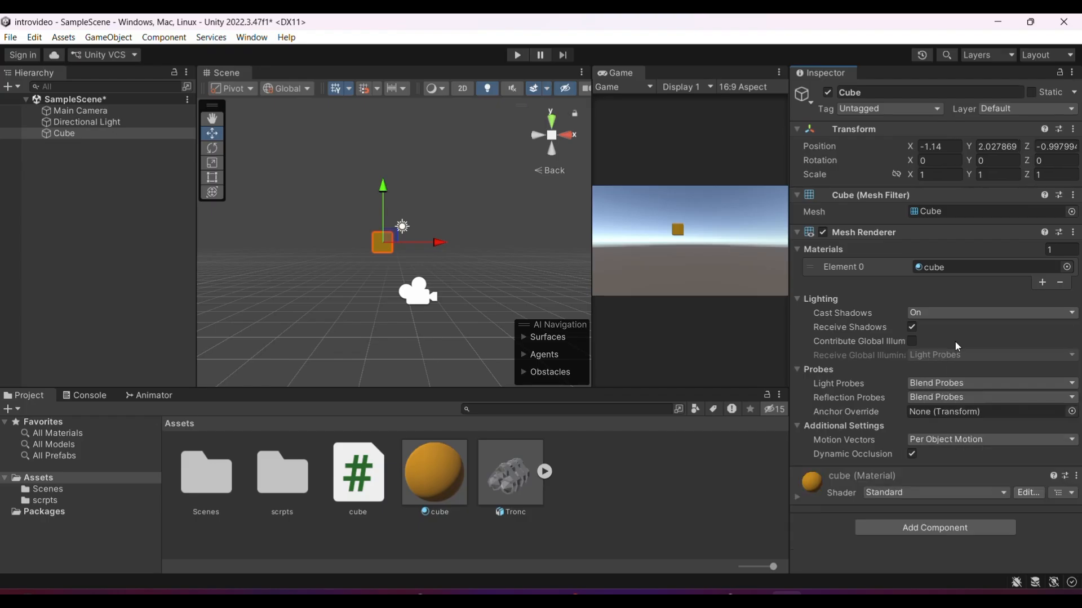
Find the Cube script with the component search "cub", add it to the Cube object, then remove that component
left_click(896, 524)
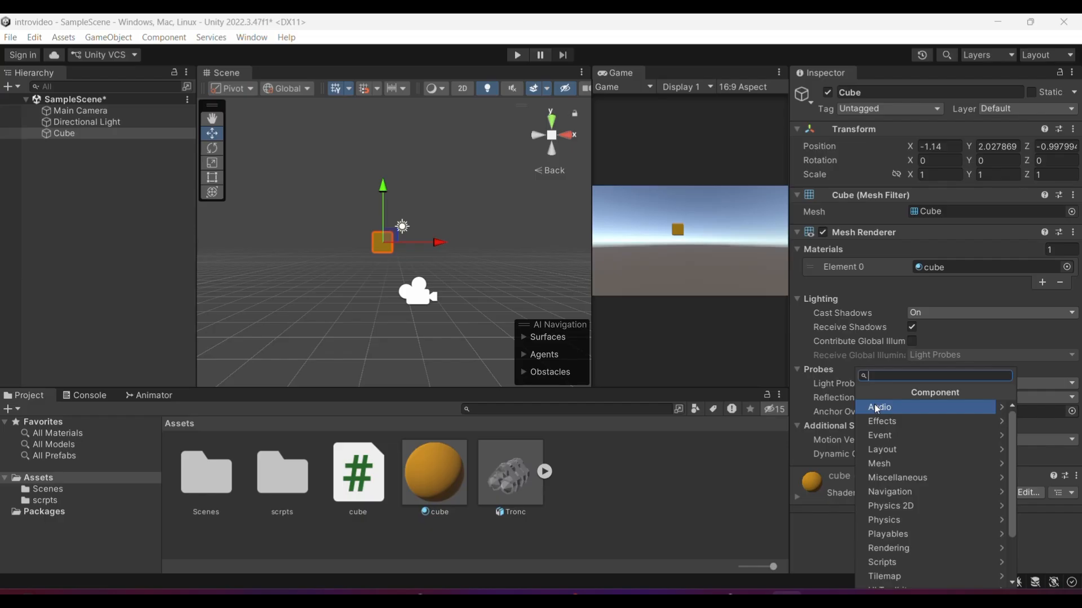
type("cy")
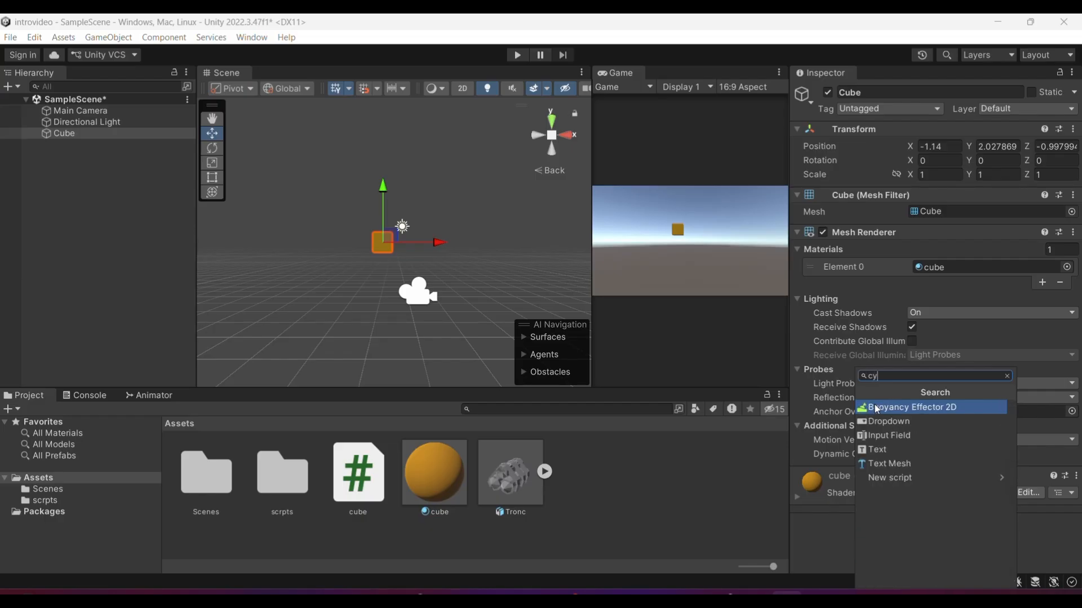
key("BackSpace")
type("ub")
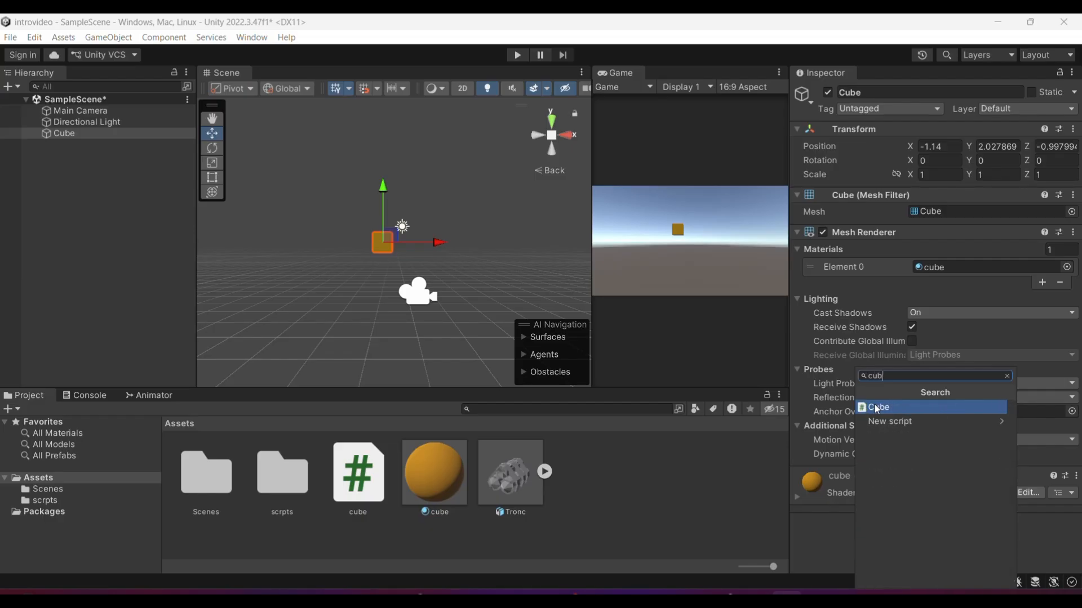
left_click(913, 410)
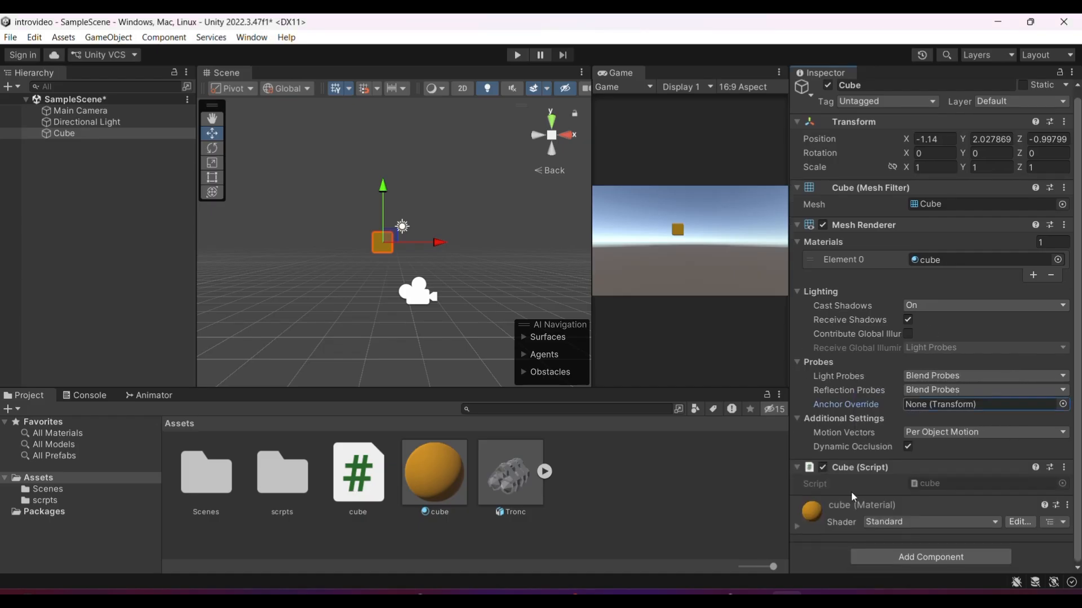
left_click(1065, 468)
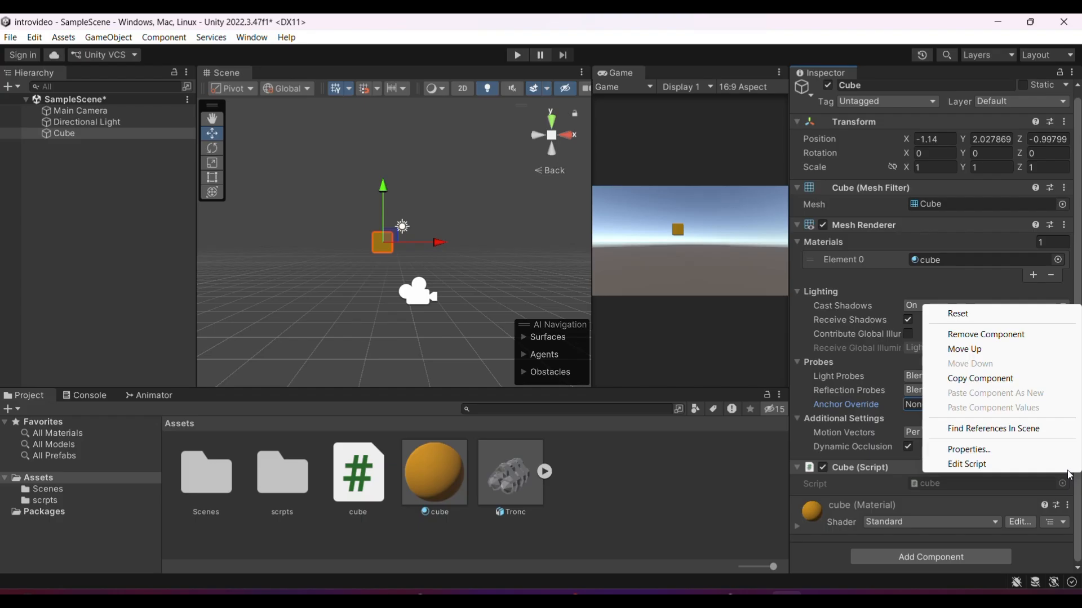
left_click(996, 338)
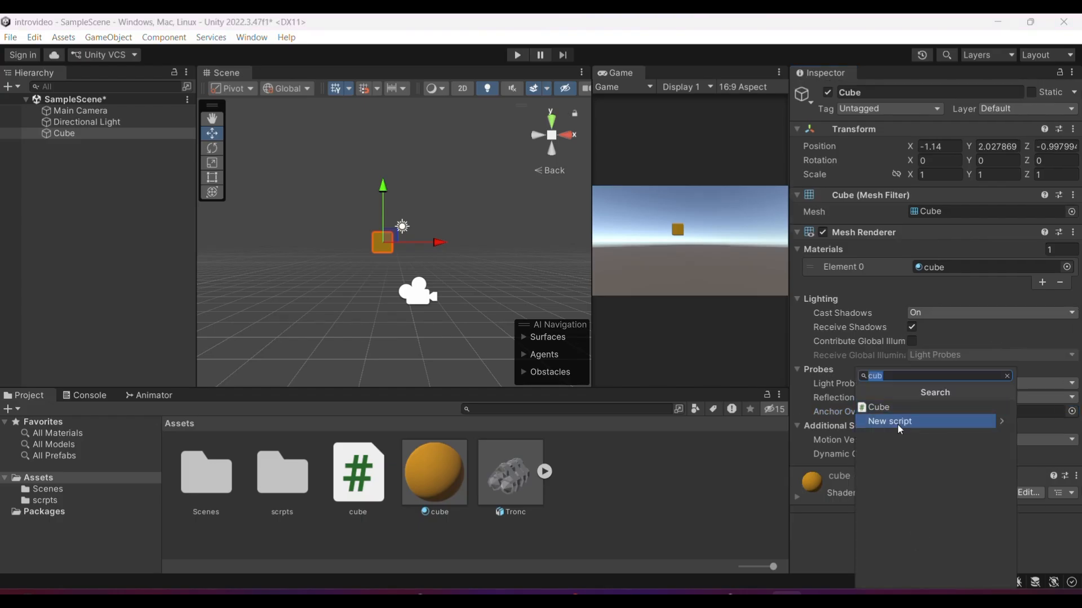
left_click(688, 542)
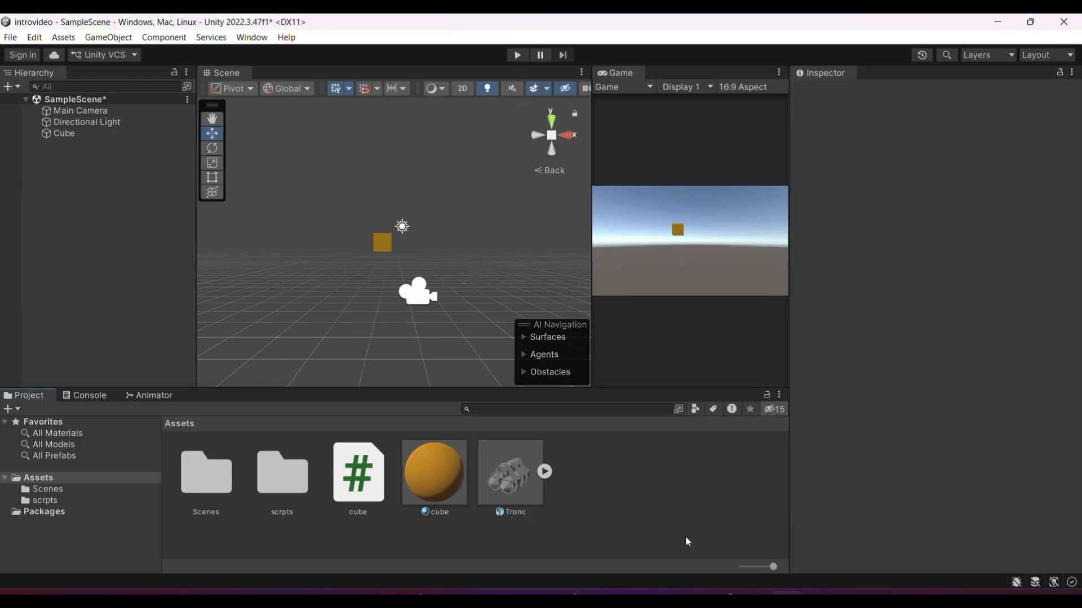
left_click(348, 471)
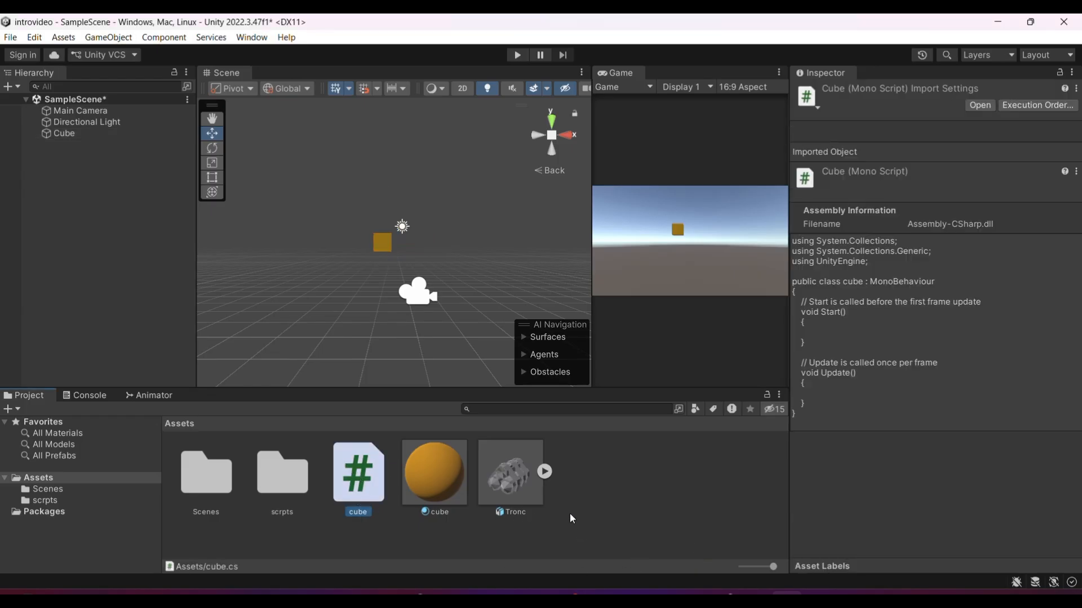
left_click(612, 513)
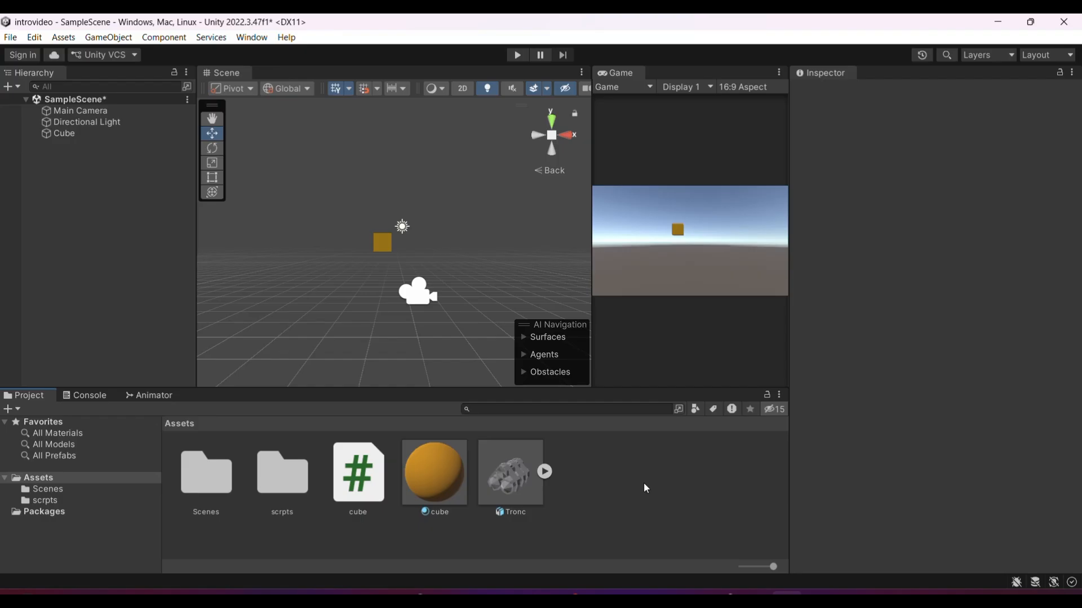
Search the available components for "collide" and add a Box Collider to the Cube object
left_click(129, 135)
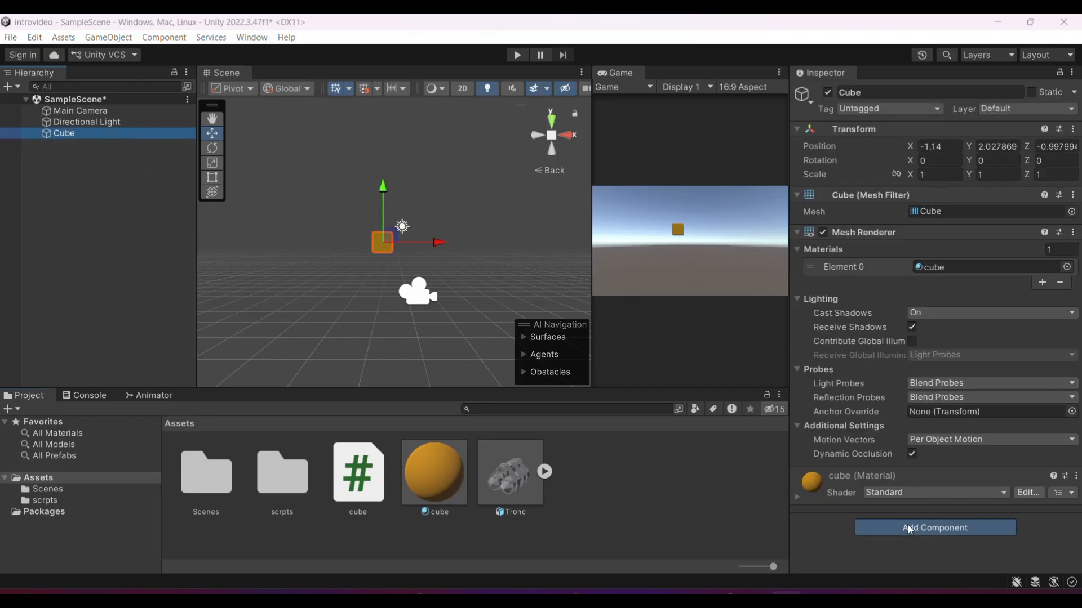
left_click(923, 527)
key("BackSpace")
type("collide")
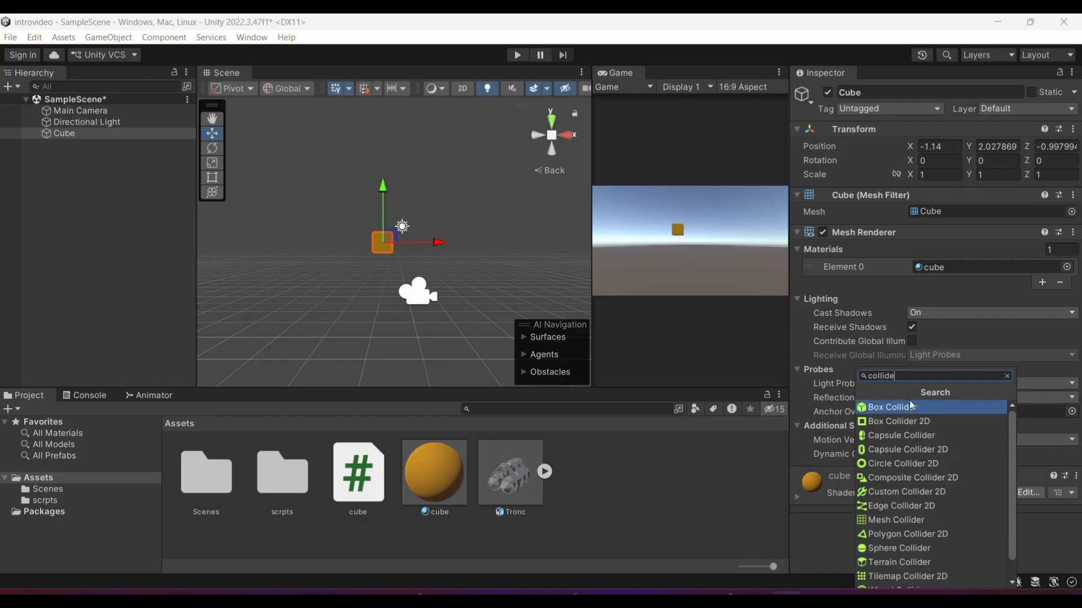
scroll(903, 543, "down", 2)
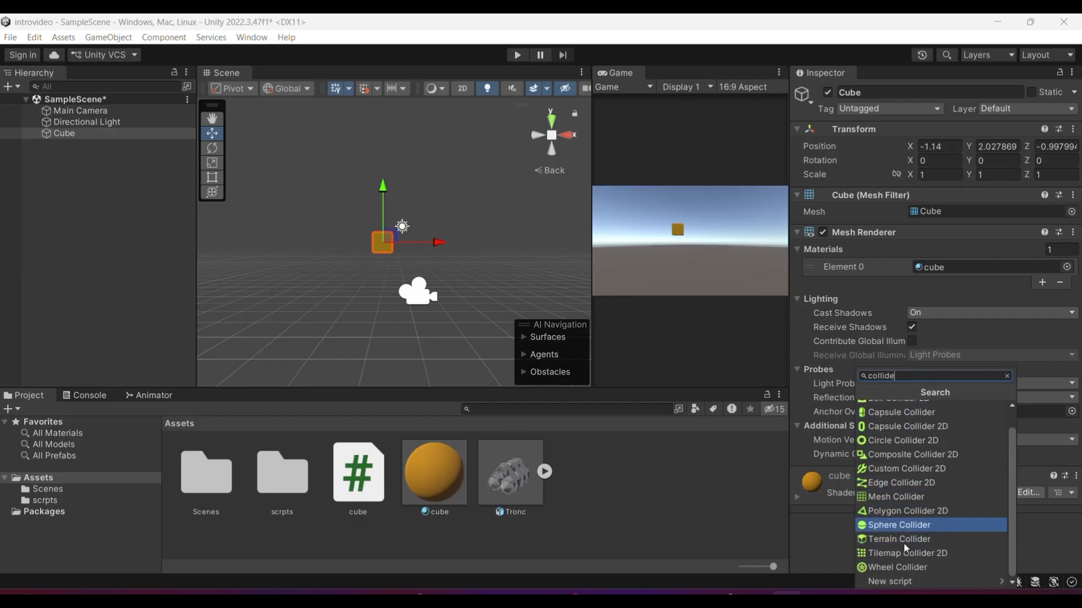
scroll(904, 545, "up", 1)
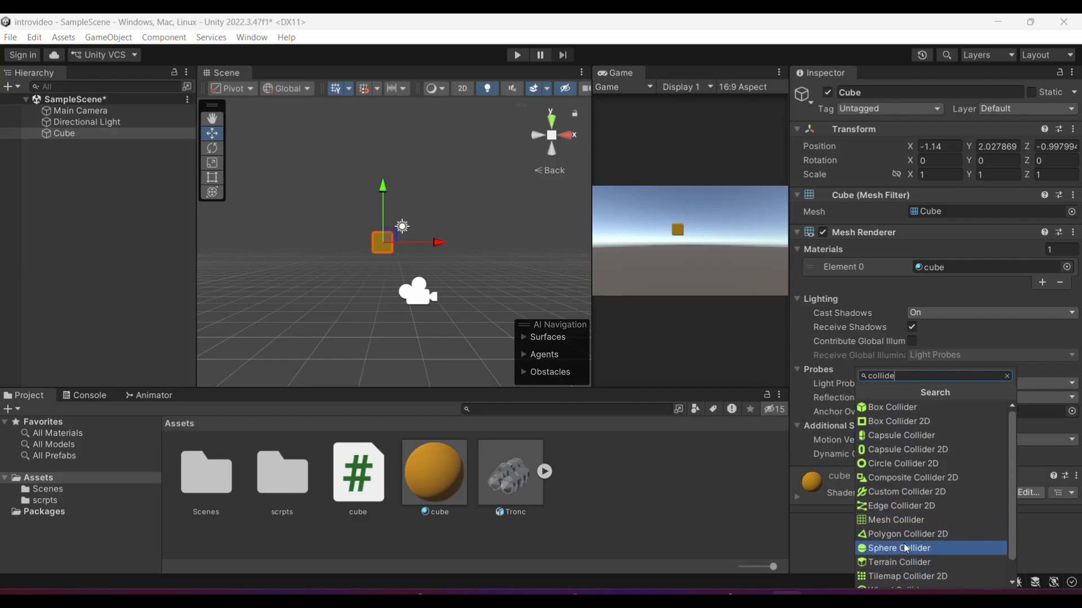
left_click(905, 547)
scroll(288, 195, "up", 4)
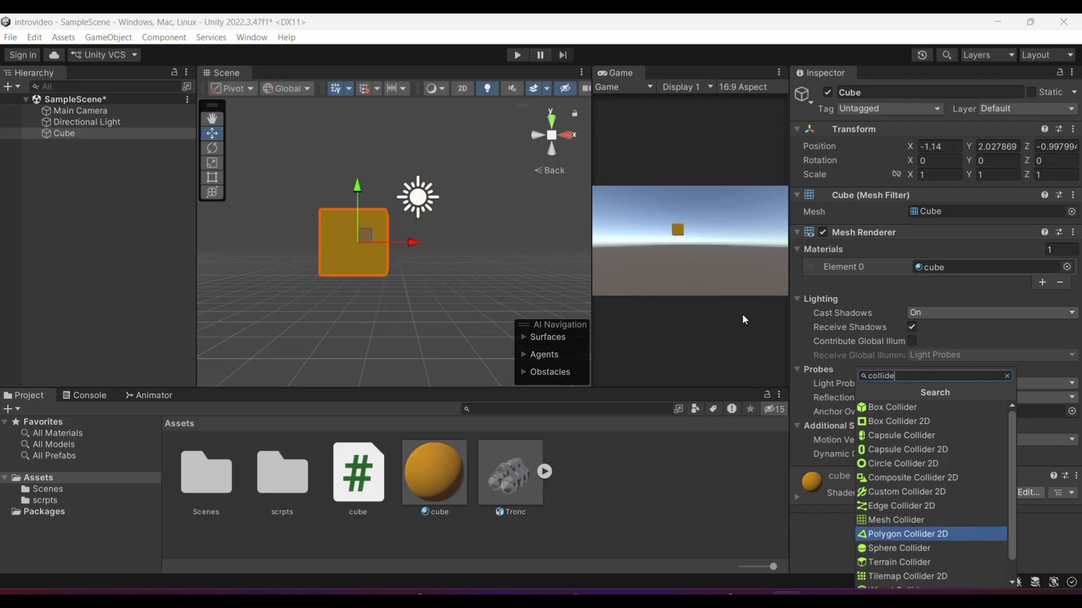
left_click(909, 408)
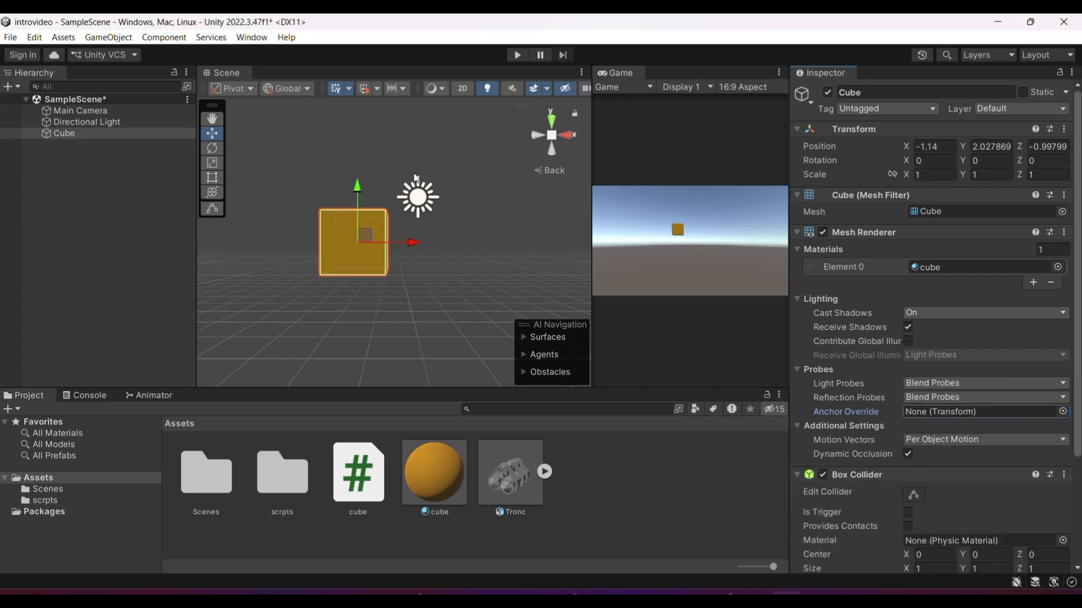
Examine the Box Collider's outline around the cube in the scene and the collider's properties
scroll(364, 225, "up", 3)
scroll(363, 199, "down", 4)
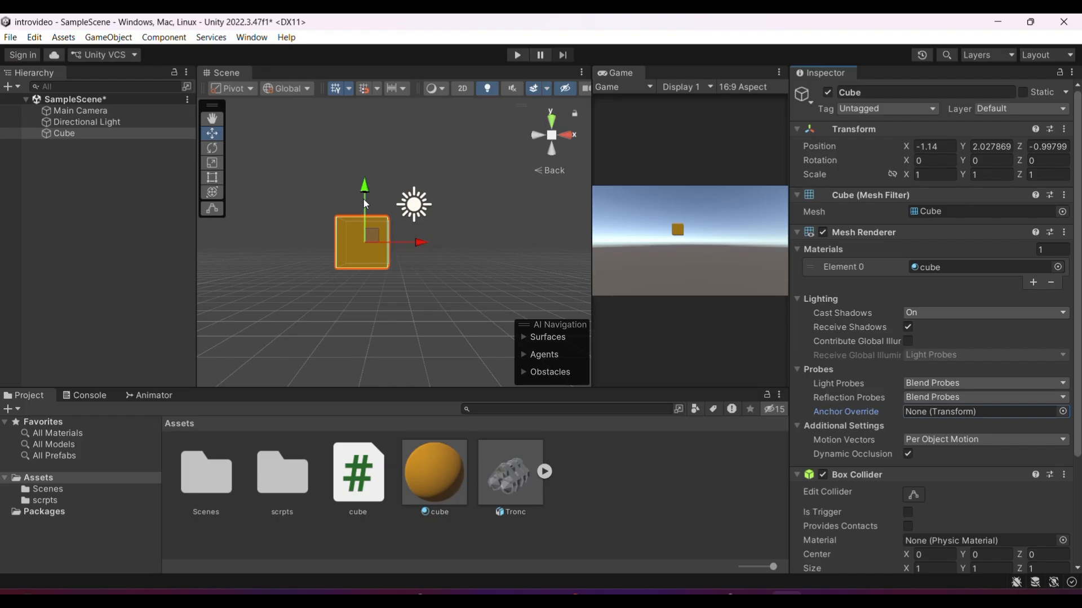
scroll(363, 199, "down", 1)
left_click(211, 119)
left_click_drag(305, 148, 372, 156)
scroll(372, 156, "up", 2)
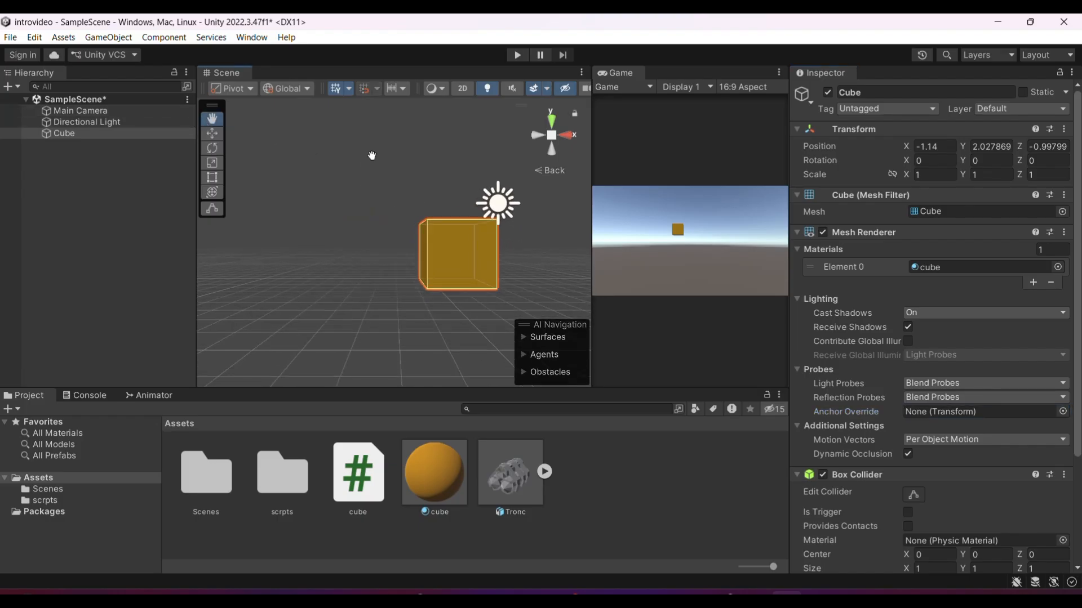
scroll(851, 371, "down", 2)
scroll(852, 371, "down", 3)
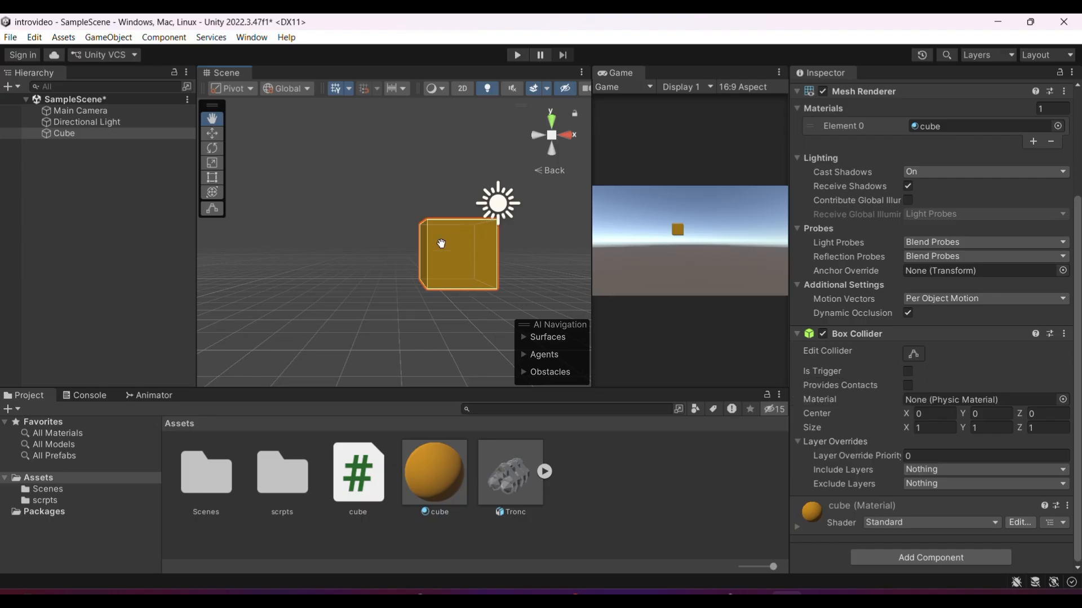
scroll(499, 259, "up", 5)
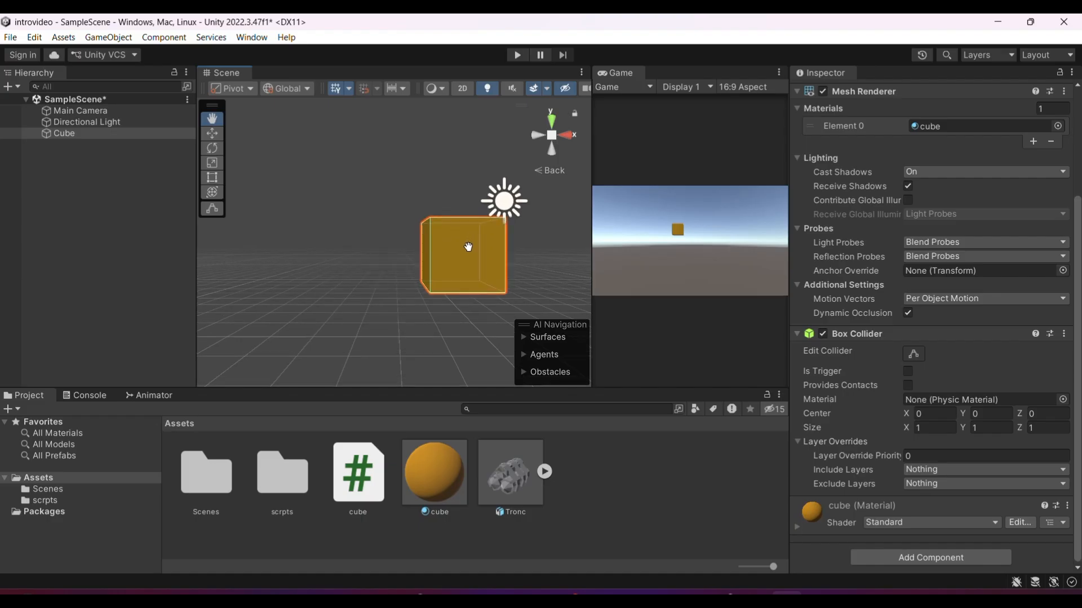
scroll(462, 211, "down", 5)
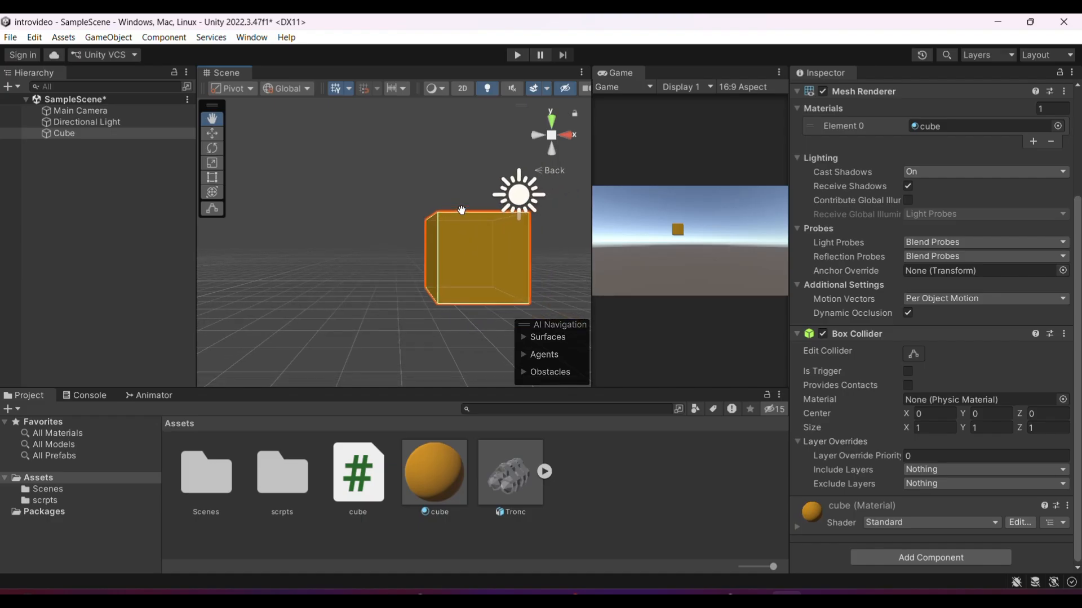
scroll(462, 210, "down", 3)
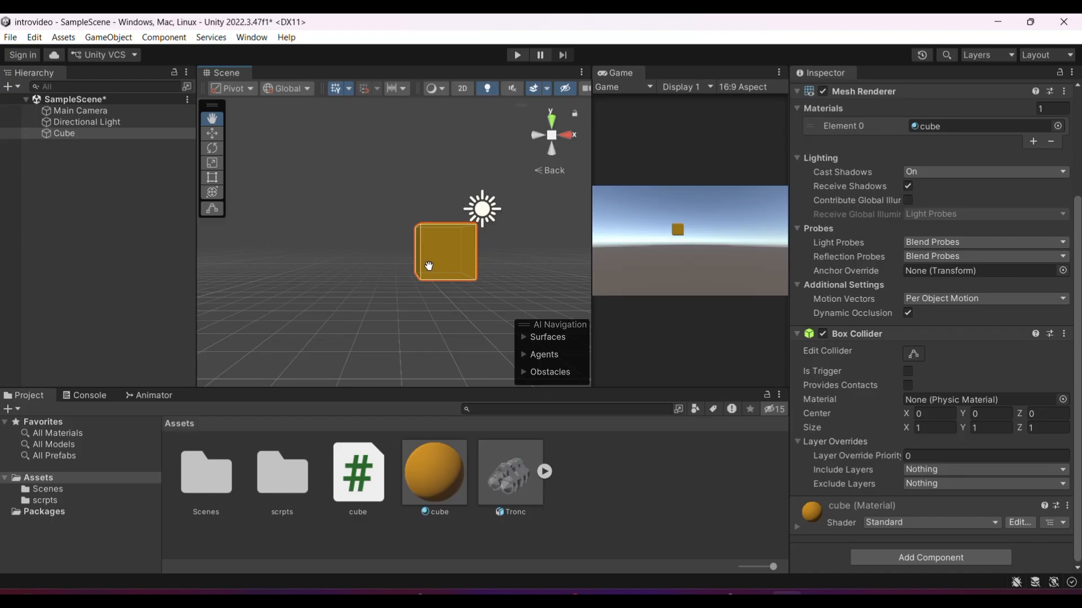
Enable Is Trigger on the cube's Box Collider, inspect the cube in the scene, then disable Is Trigger
left_click(907, 372)
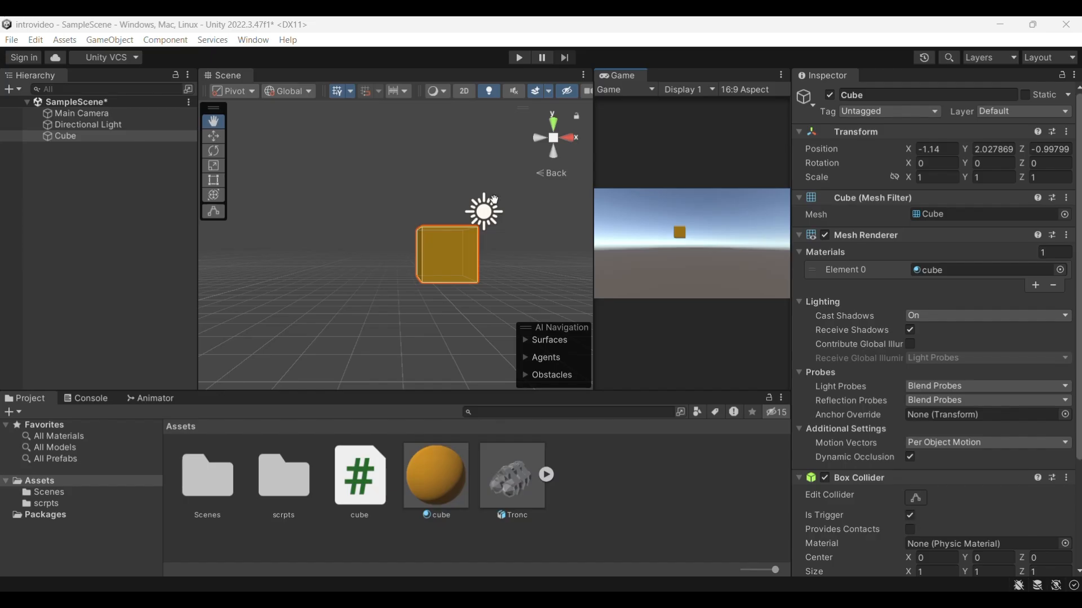
scroll(469, 281, "up", 4)
scroll(469, 281, "up", 1)
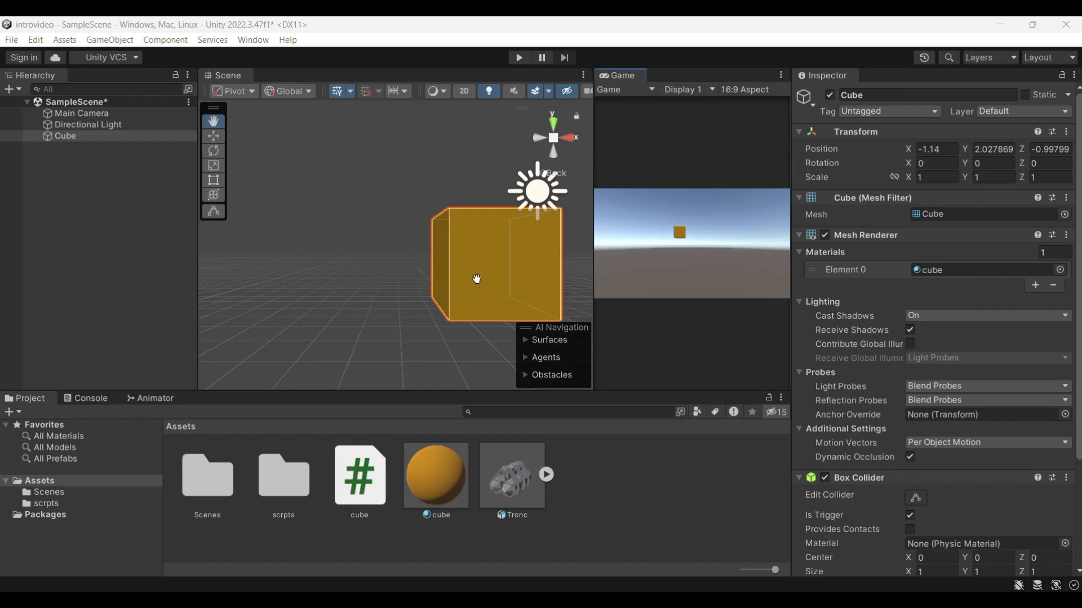
scroll(478, 279, "down", 3)
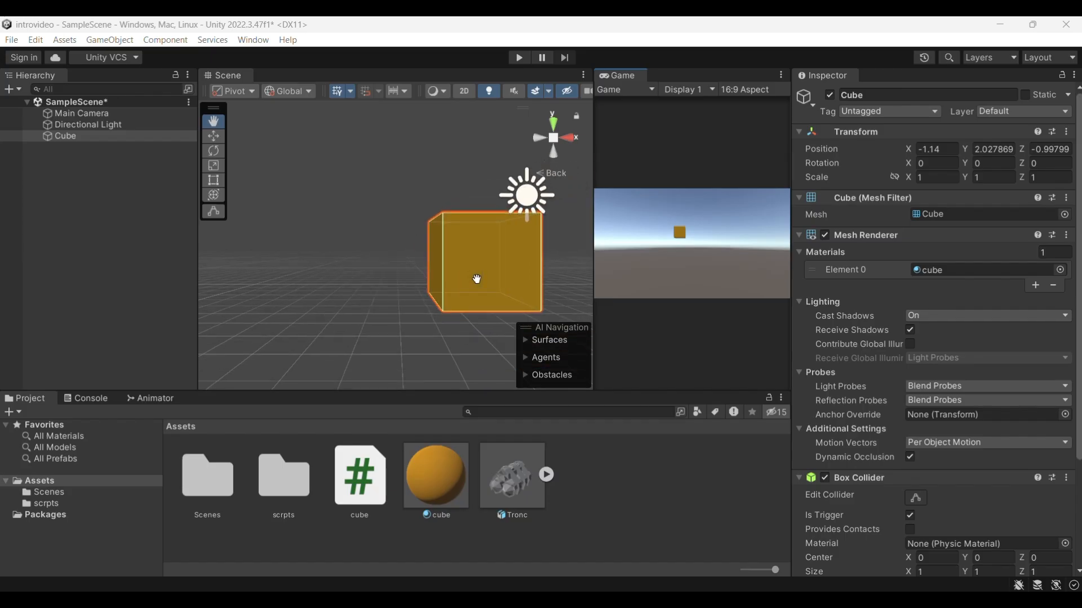
scroll(477, 279, "down", 1)
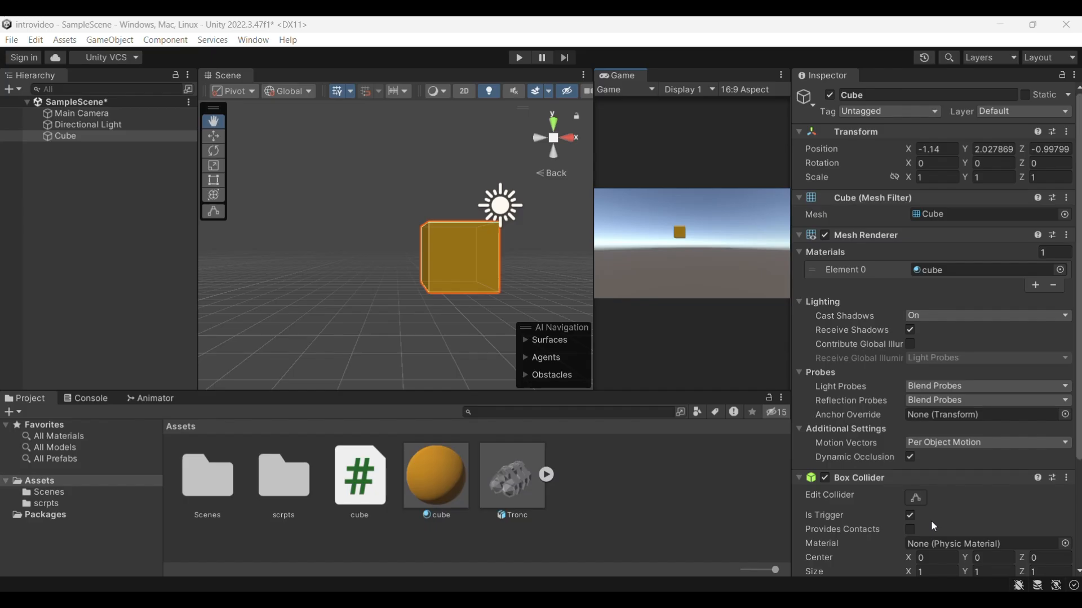
left_click(914, 518)
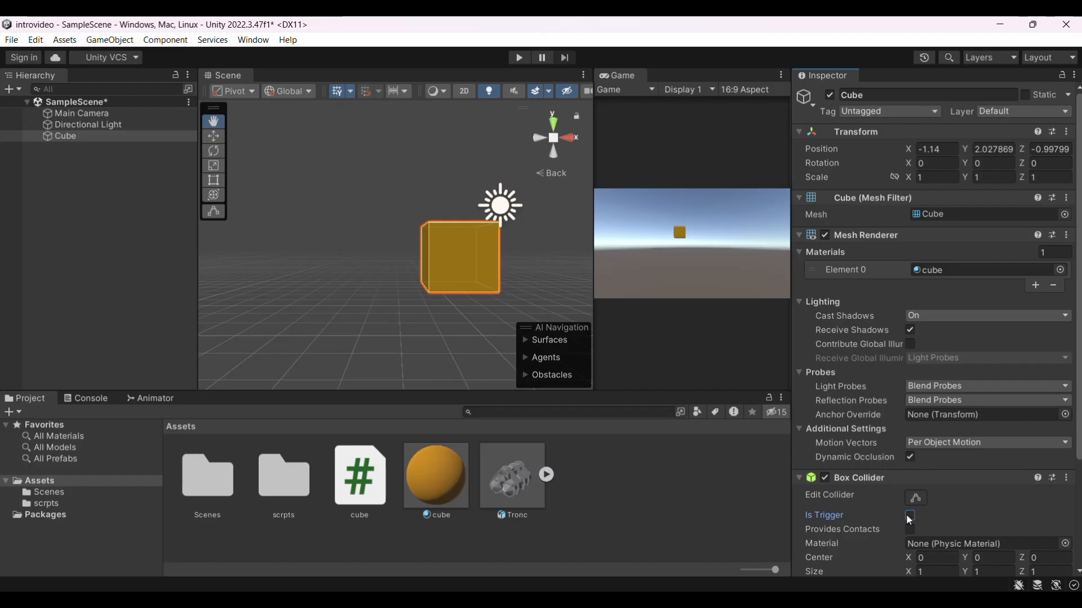
Start editing the Box Collider's shape and pull one side face slightly outward to an X size of about 1.009
scroll(909, 509, "down", 5)
left_click(915, 356)
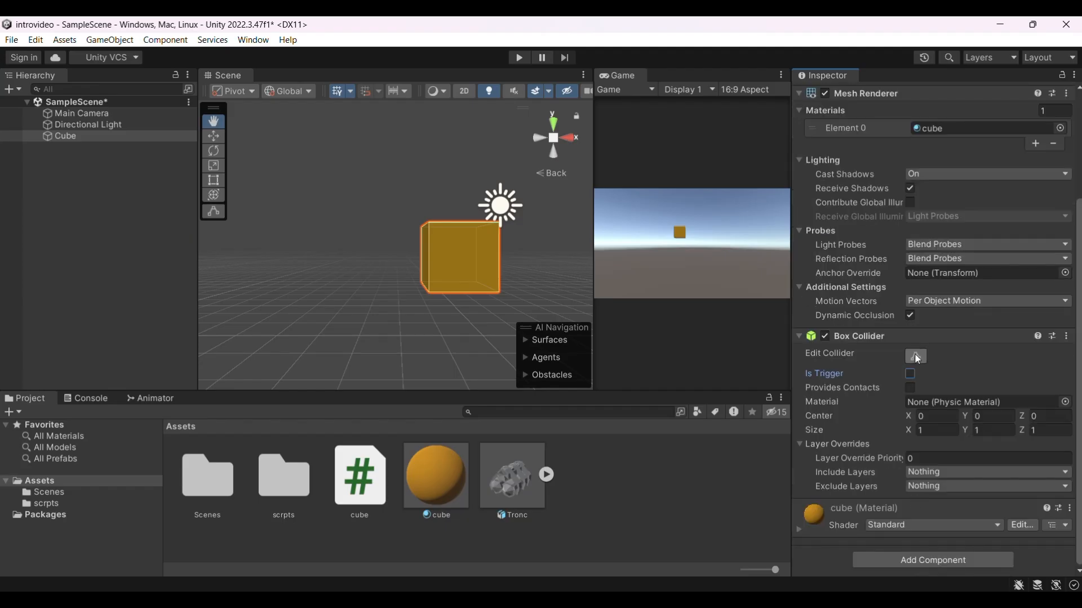
scroll(467, 256, "up", 2)
scroll(515, 256, "down", 2)
scroll(532, 203, "up", 2)
scroll(534, 208, "up", 1)
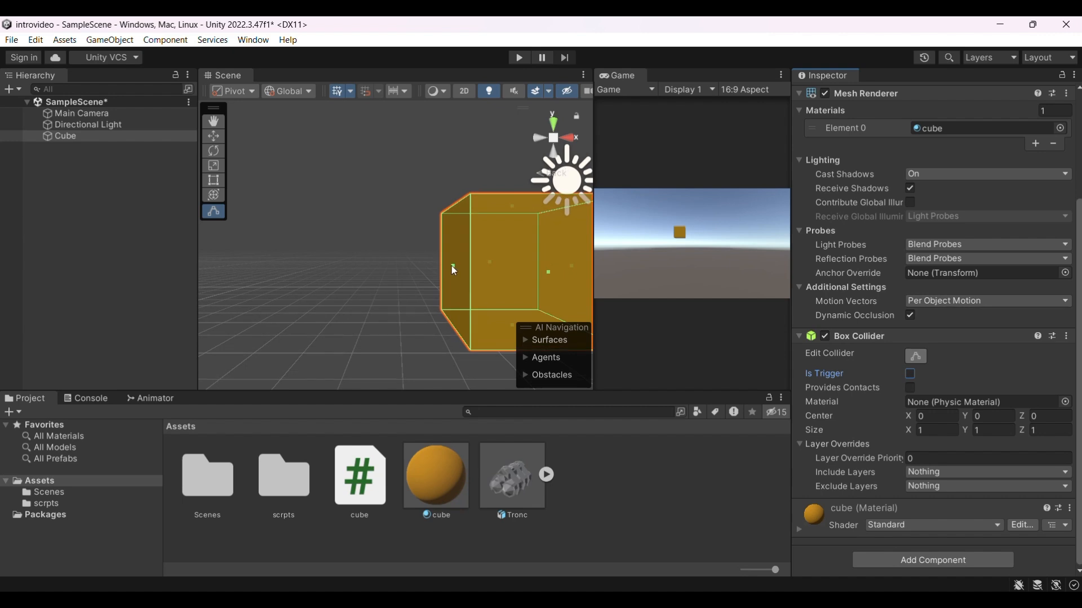
mouse_move(452, 265)
left_mouse_down()
mouse_move(393, 266)
mouse_move(452, 262)
left_mouse_up()
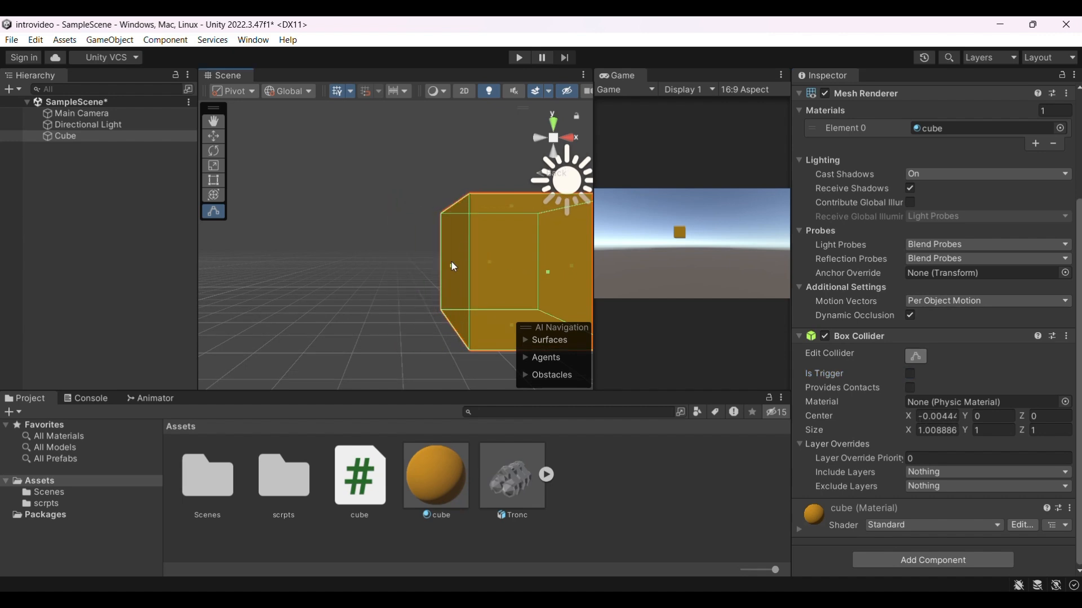
Stretch the Box Collider's faces further, to a size of about 1.09 in X and 1.02 in Z
scroll(534, 280, "up", 3)
scroll(534, 280, "down", 3)
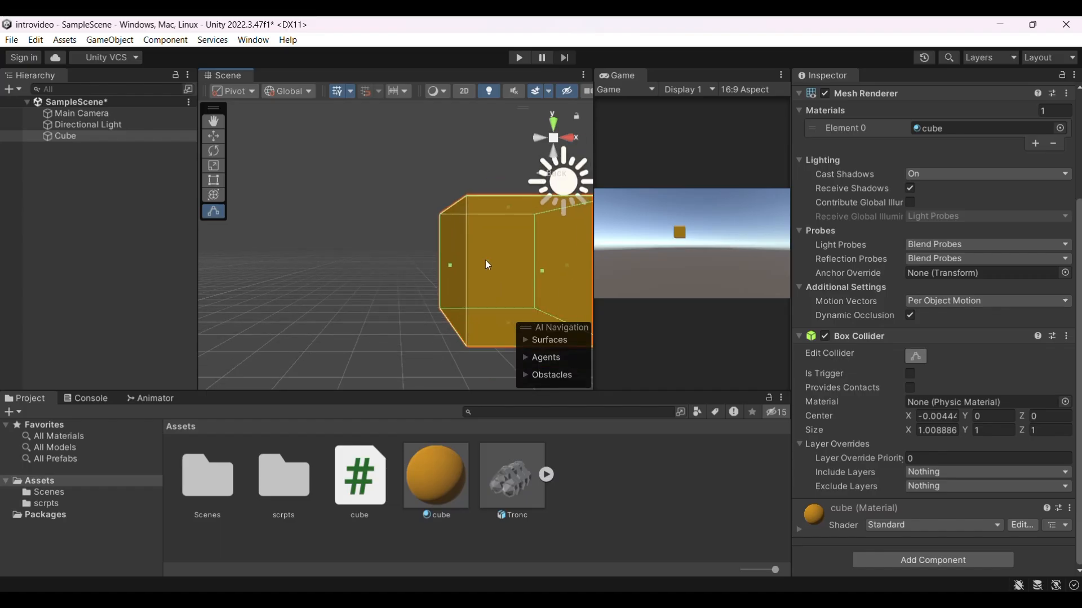
left_click_drag(486, 260, 574, 261)
scroll(573, 261, "up", 3)
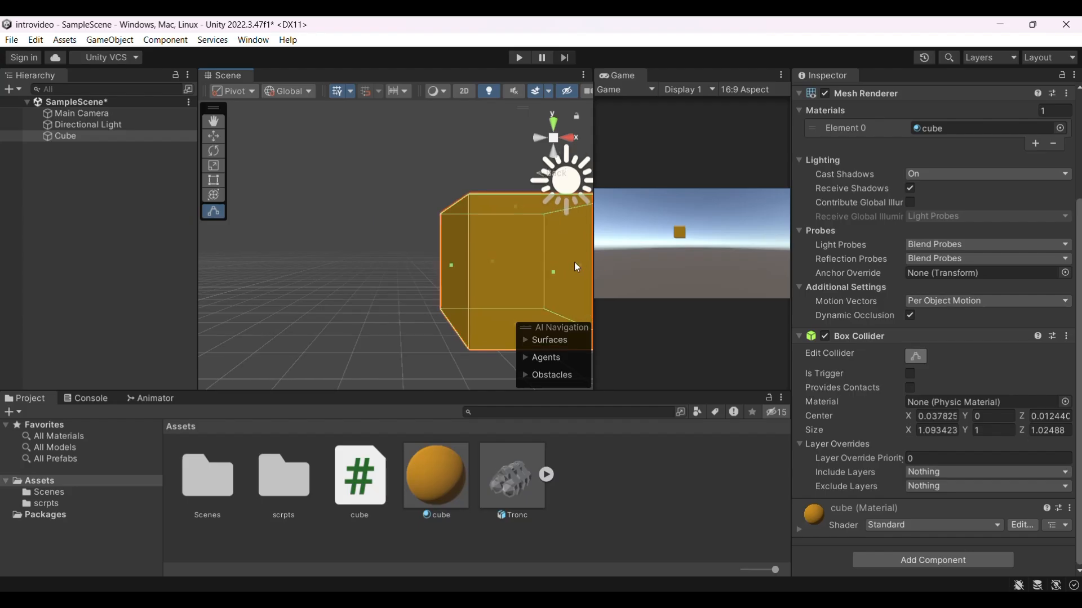
Pull the Box Collider's faces well beyond the cube, to a size of about 1.70 by 1.44 by 1.12, and reselect the cube
scroll(574, 262, "down", 3)
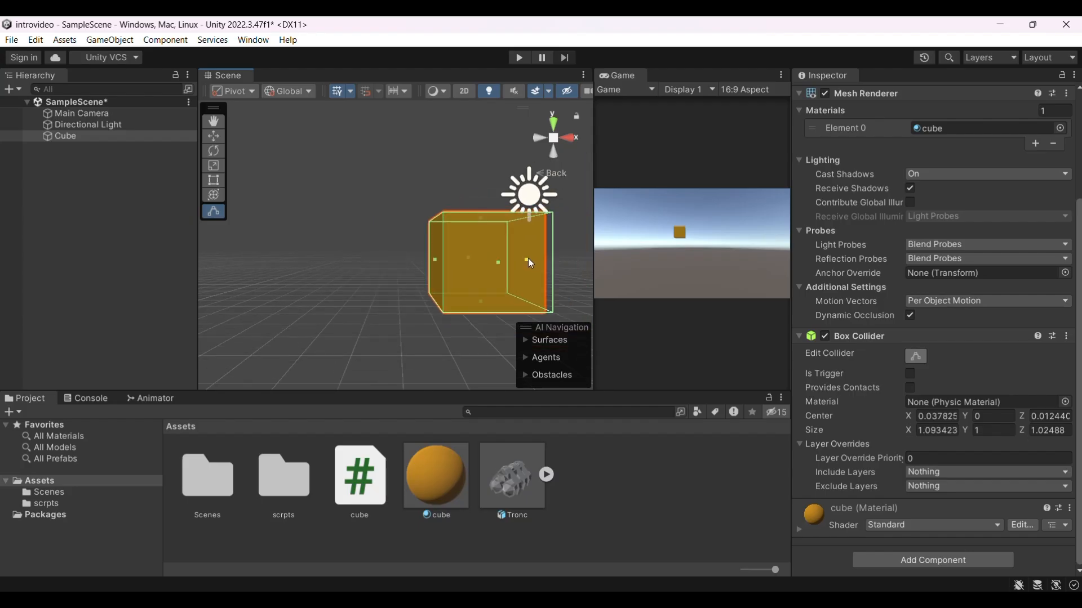
left_click_drag(527, 258, 548, 249)
left_click_drag(431, 260, 403, 260)
left_click_drag(474, 221, 488, 227)
left_click_drag(473, 302, 471, 317)
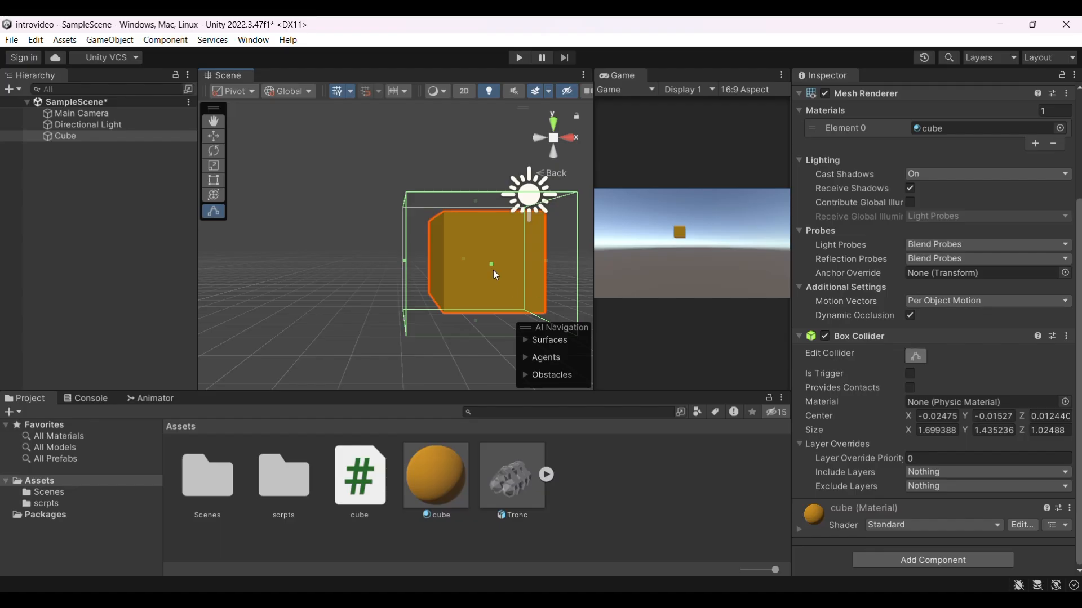
left_click_drag(492, 266, 496, 272)
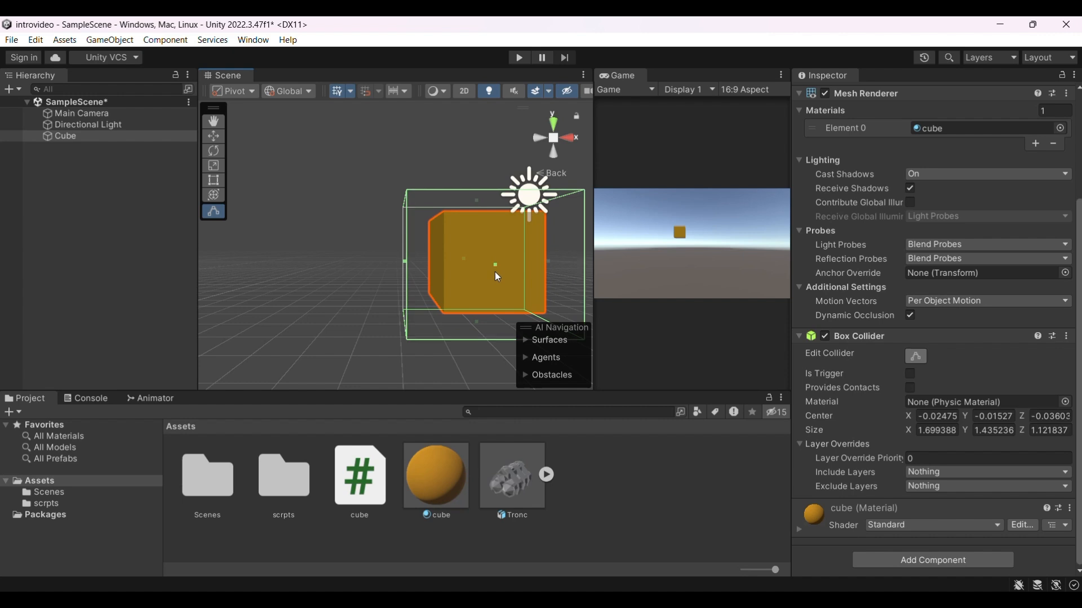
left_click(492, 264)
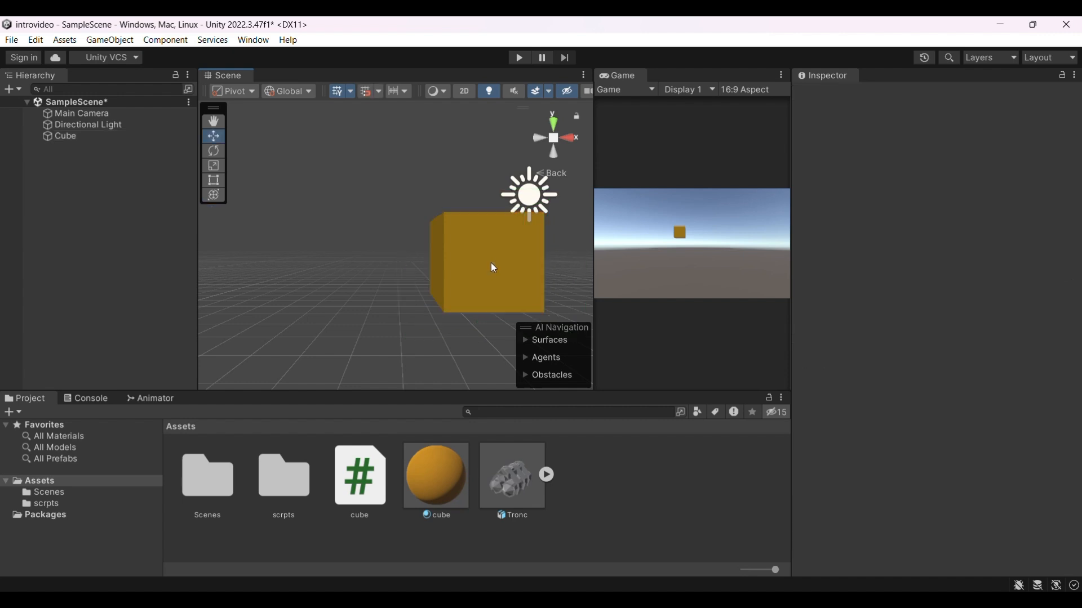
left_click(491, 264)
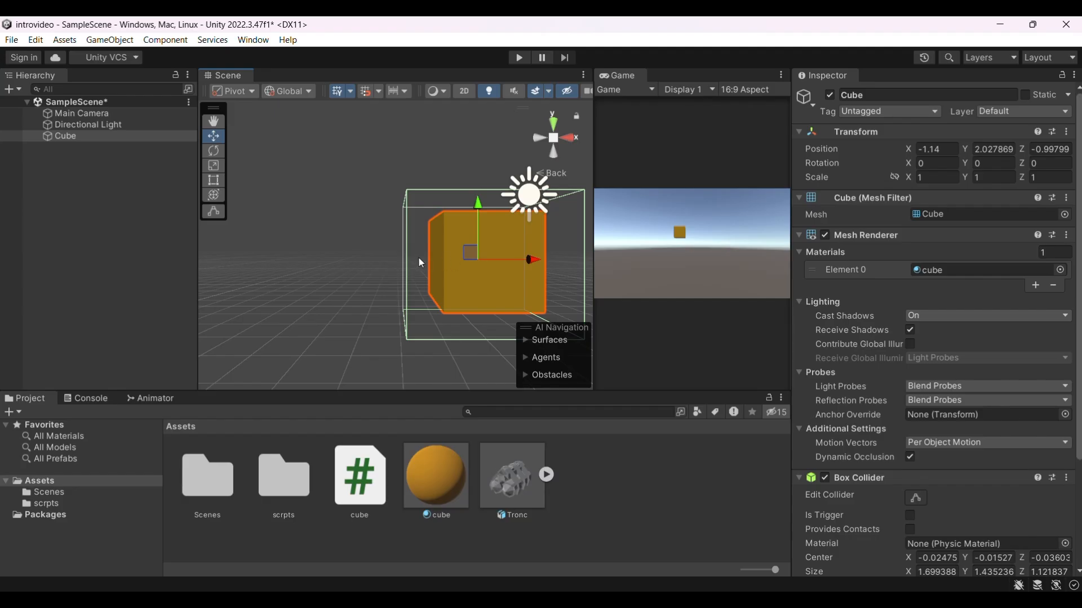
Resume editing the Box Collider and shrink it to about 1.35 in X, 1.03 in Y and 0.99 in Z
left_click(410, 403)
left_click(917, 499)
left_click_drag(405, 263, 436, 261)
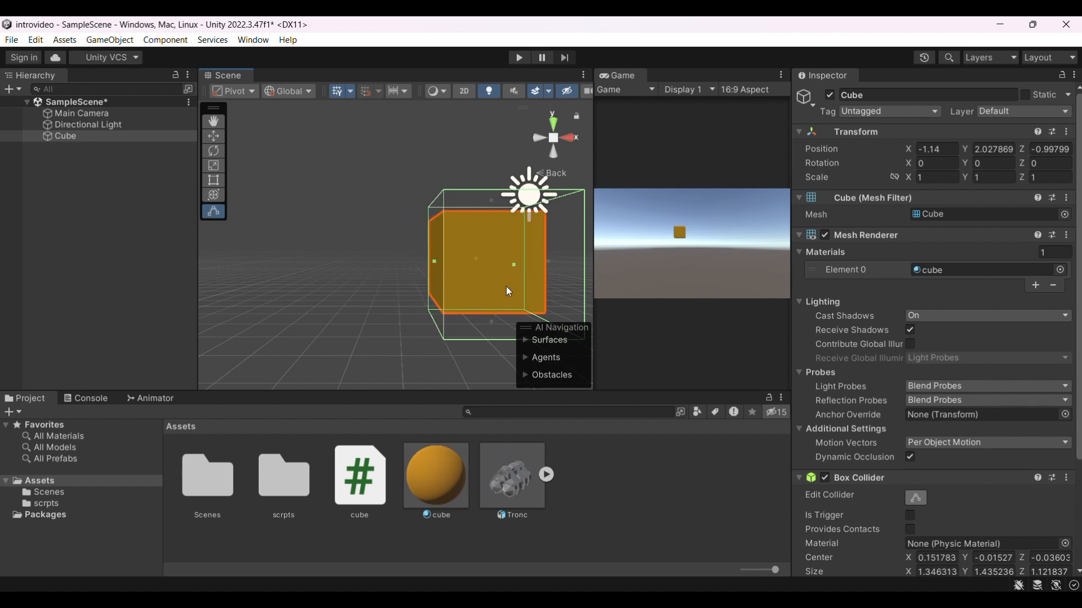
left_click_drag(514, 265, 479, 252)
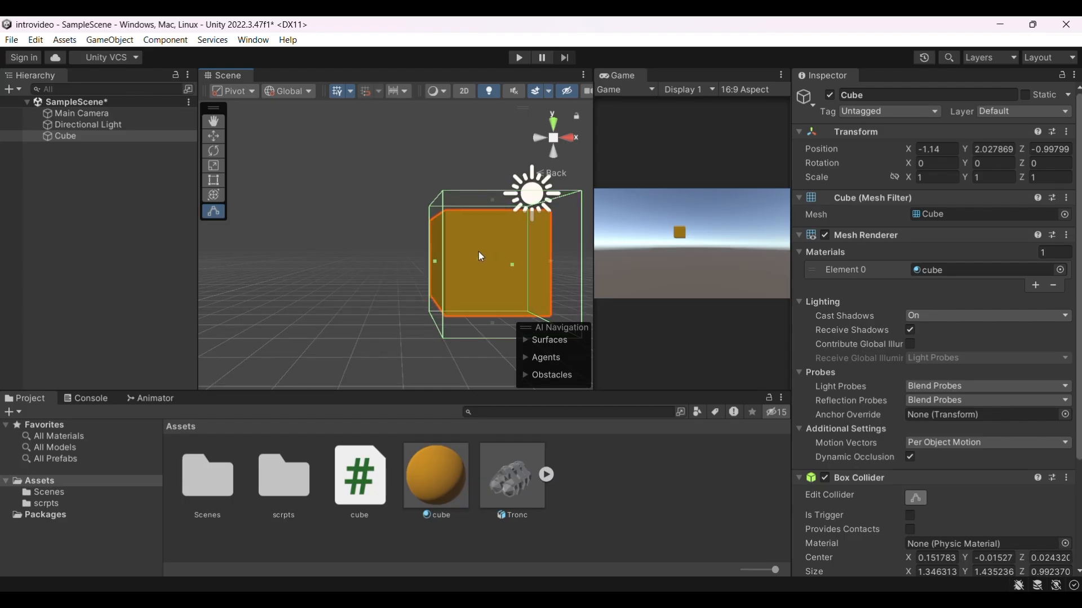
scroll(478, 252, "up", 2)
left_click_drag(502, 197, 501, 215)
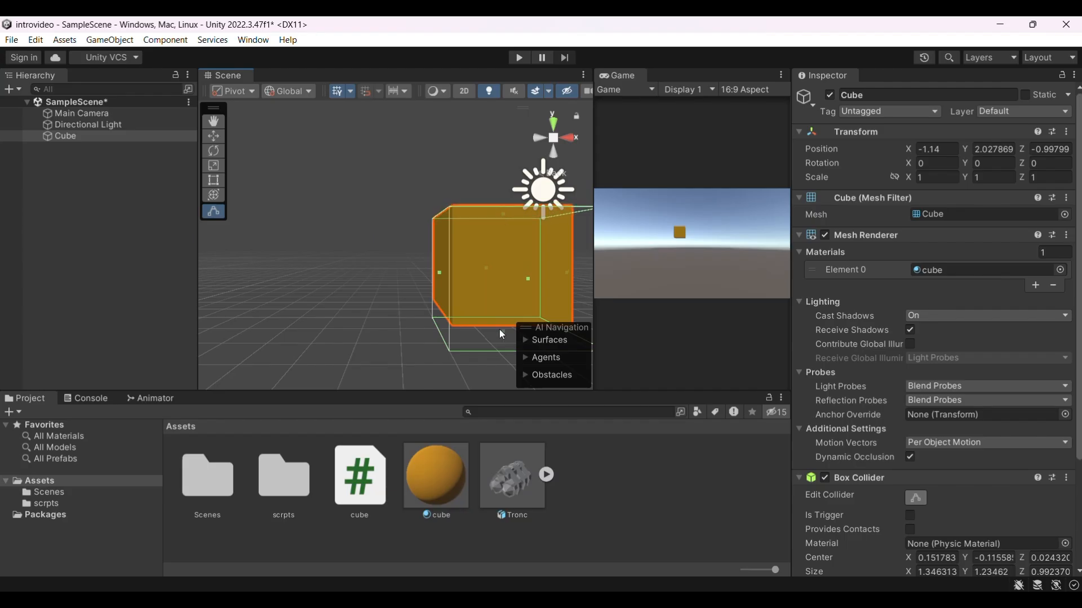
left_click_drag(505, 332, 510, 319)
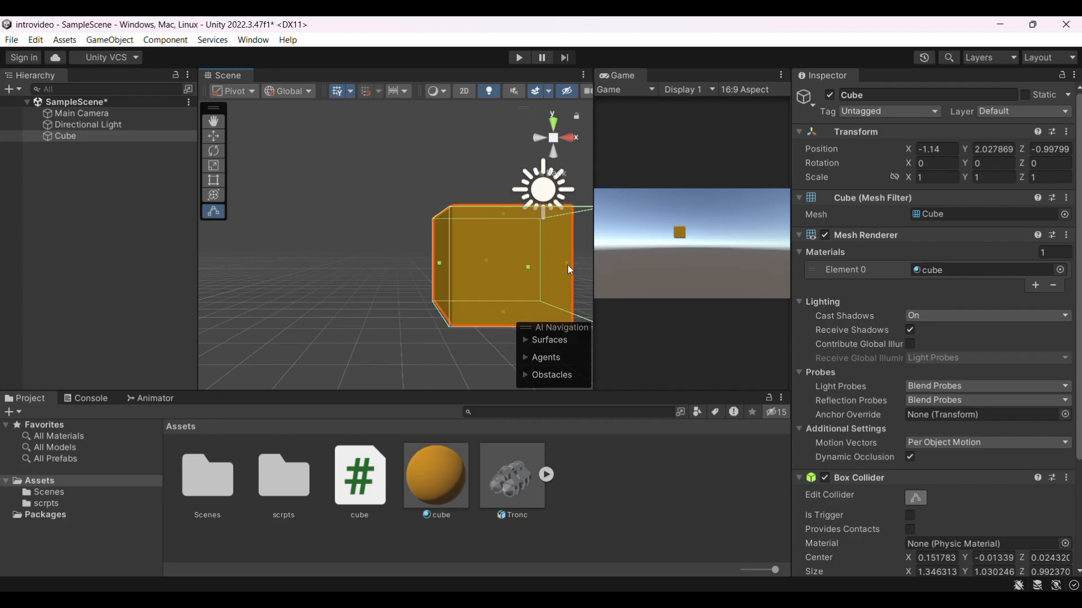
Fit the Box Collider closely around the cube, at a size of about 1.05 in X and 1.04 in Z
left_click_drag(568, 265, 540, 261)
scroll(539, 261, "up", 3)
scroll(539, 261, "down", 4)
scroll(539, 262, "up", 5)
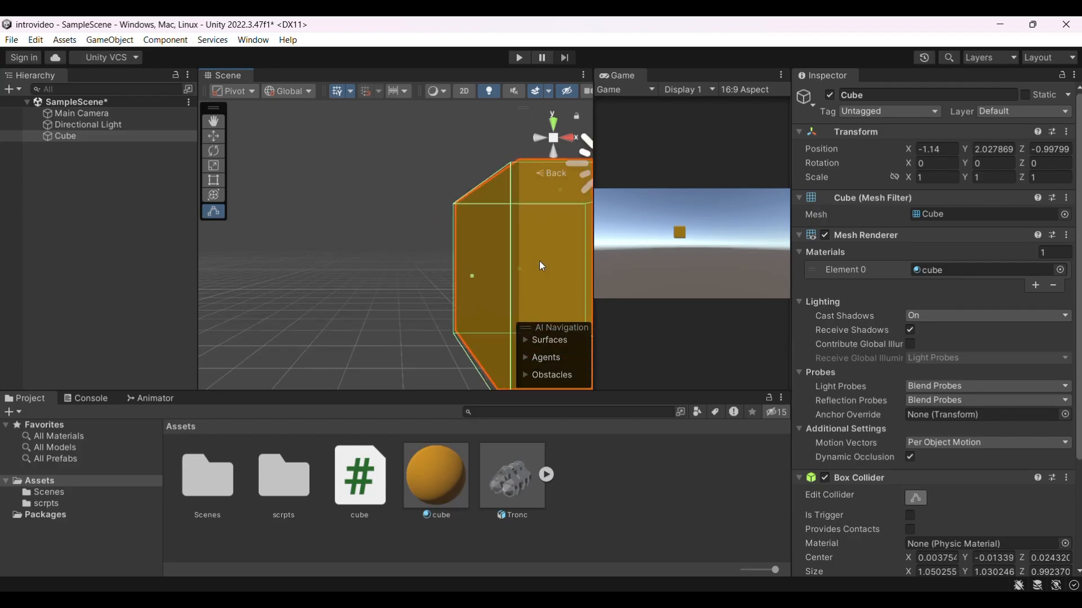
scroll(540, 261, "down", 2)
left_click_drag(560, 276, 564, 282)
scroll(565, 282, "down", 2)
scroll(565, 282, "down", 2)
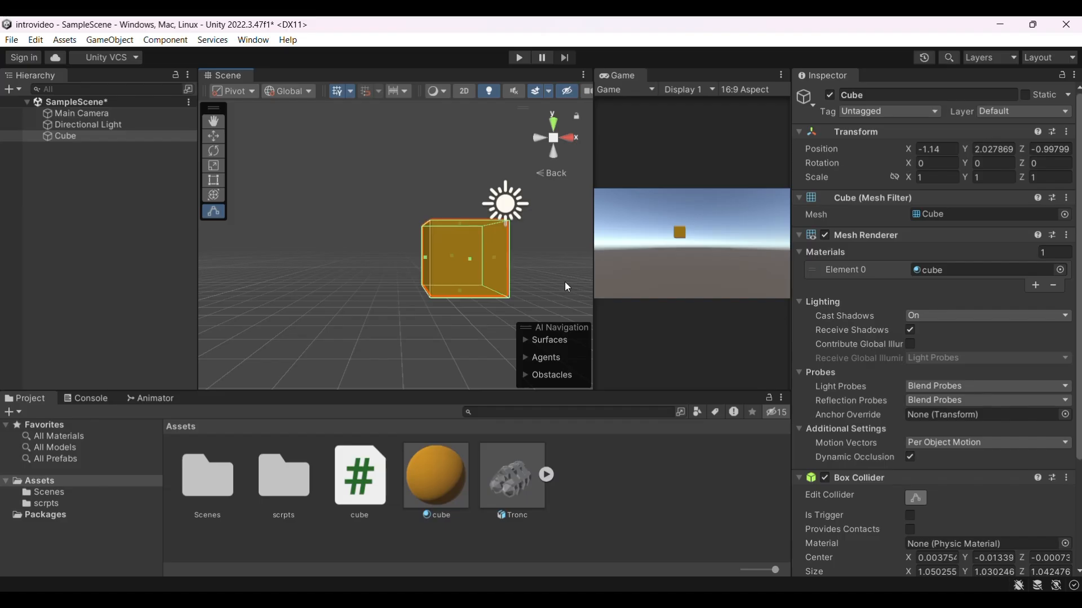
scroll(566, 284, "up", 2)
scroll(564, 282, "down", 3)
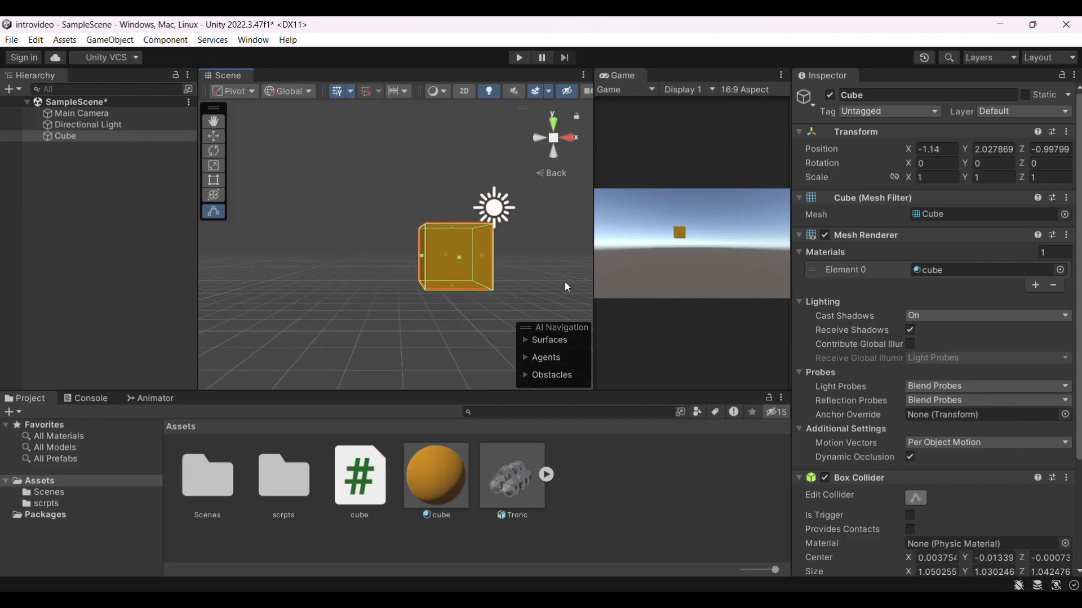
left_click_drag(458, 286, 378, 299)
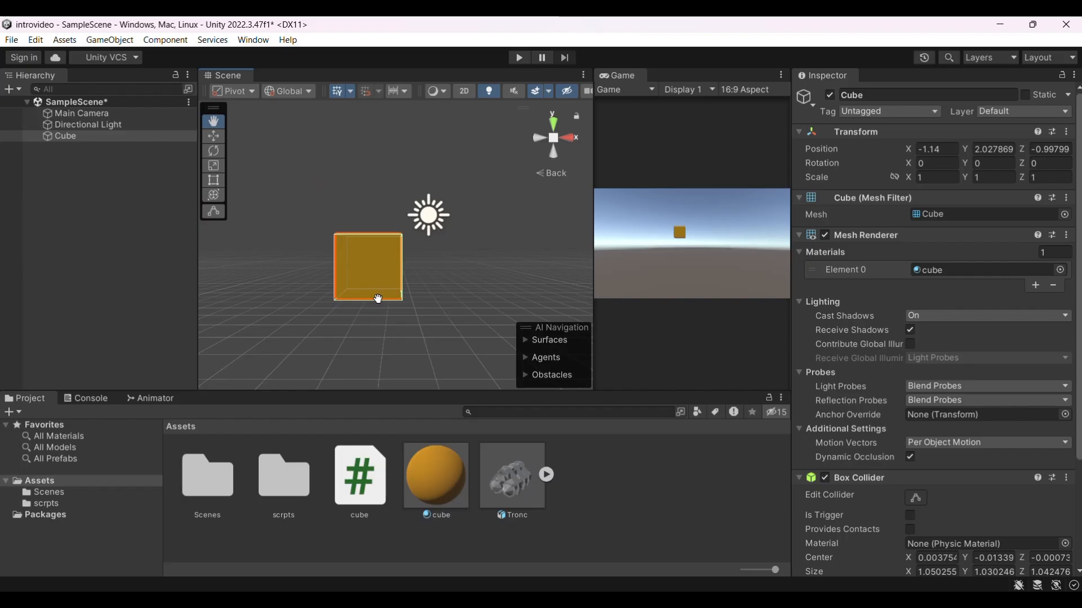
Remove the Box Collider component from the cube
scroll(894, 498, "down", 2)
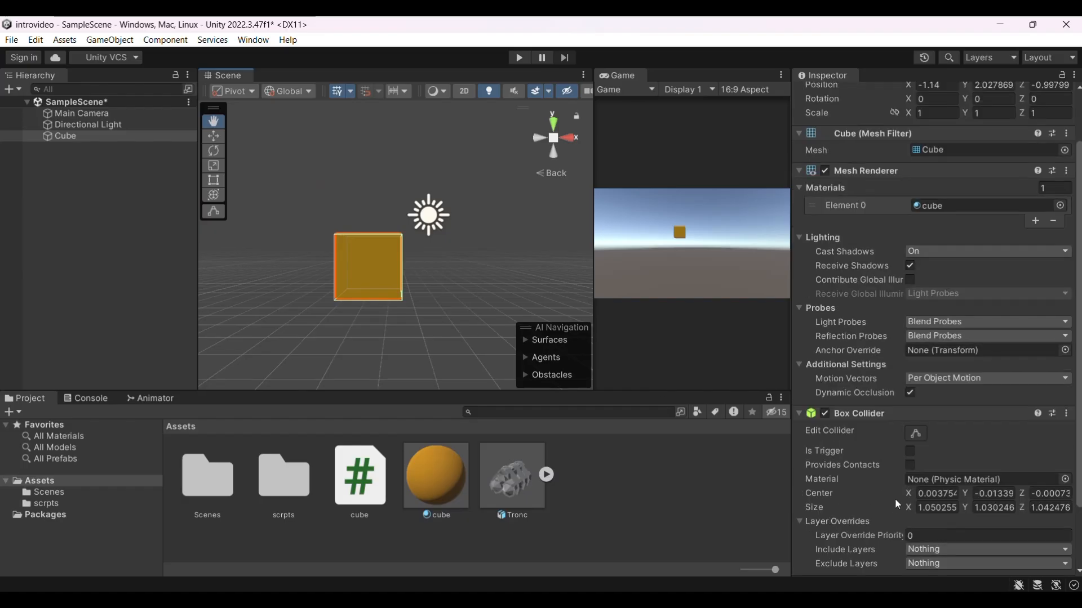
scroll(894, 498, "down", 3)
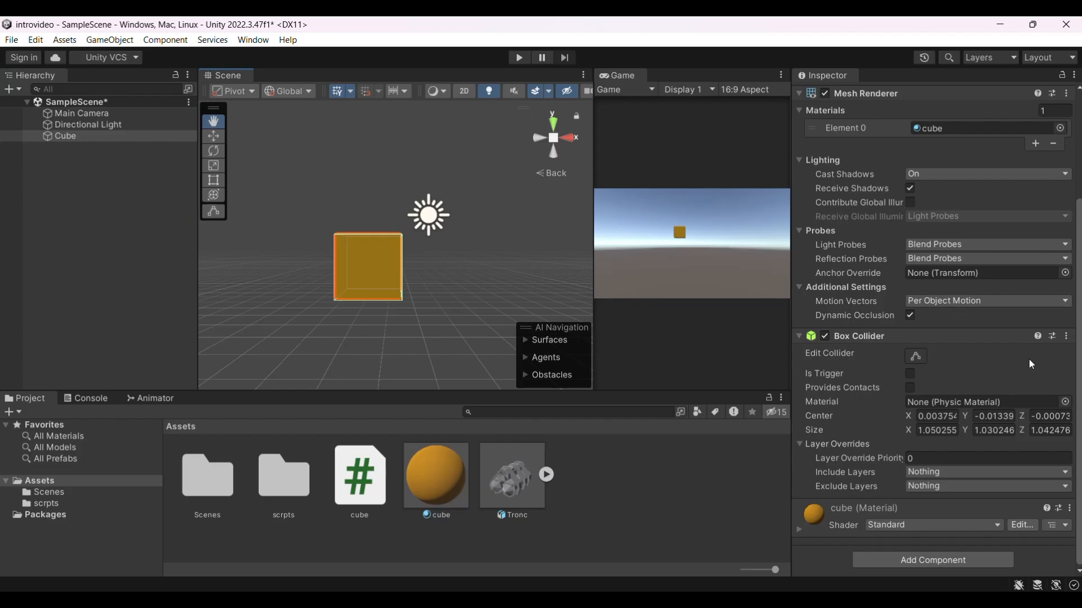
left_click(1067, 336)
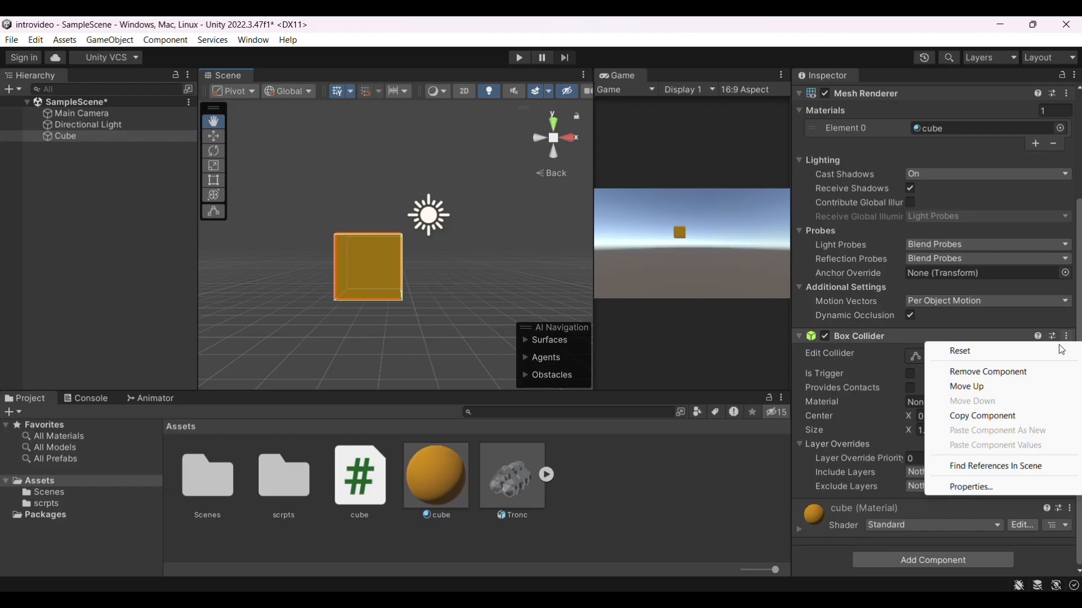
left_click(993, 378)
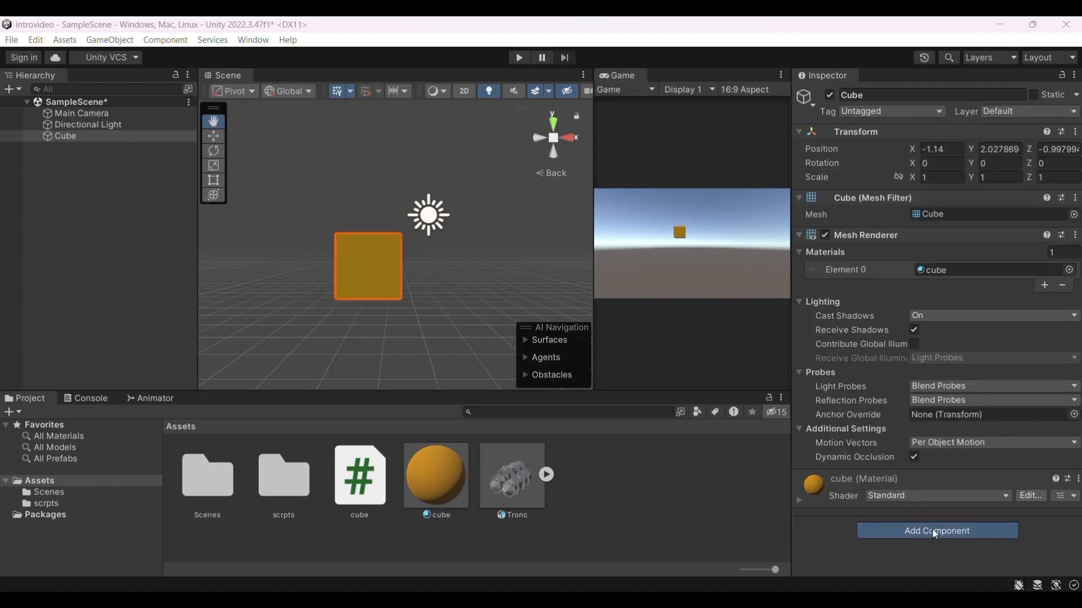
Add a Capsule Collider component to the cube and inspect its outline in the scene
left_click(933, 530)
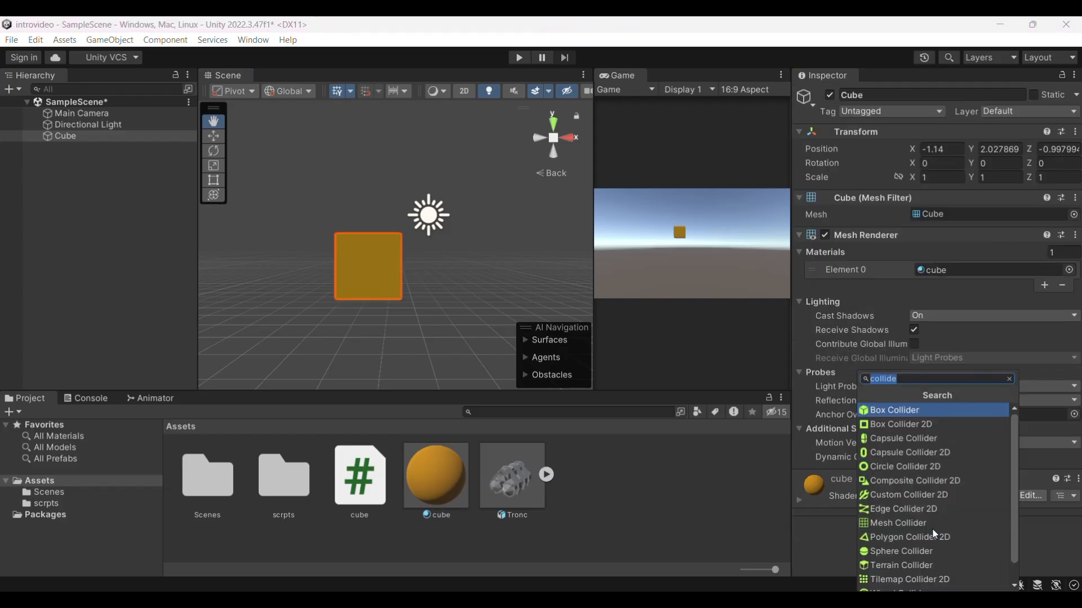
left_click(918, 442)
scroll(349, 238, "up", 4)
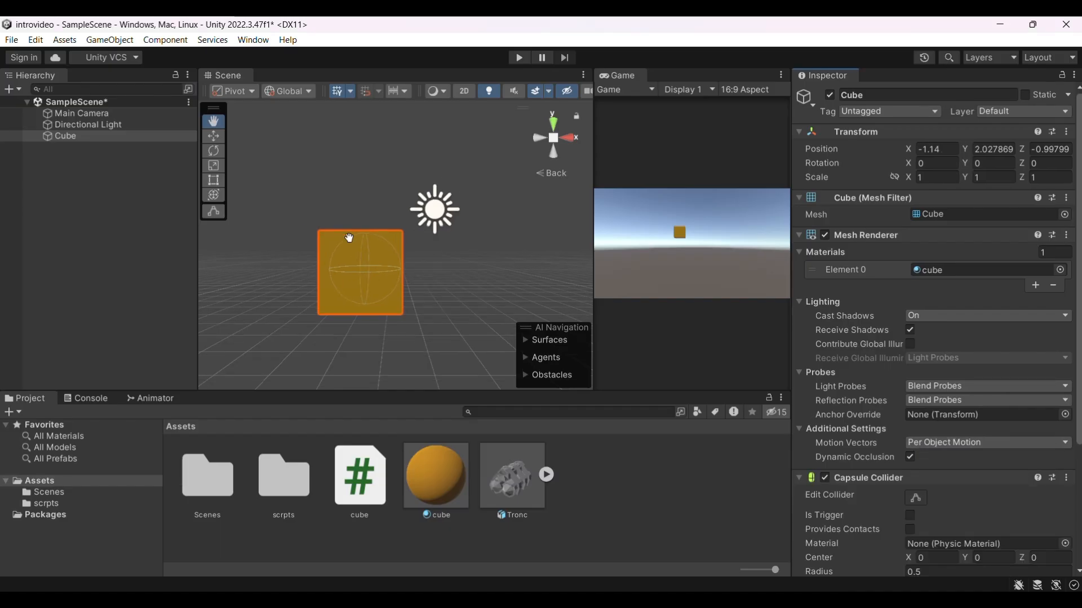
scroll(350, 238, "down", 3)
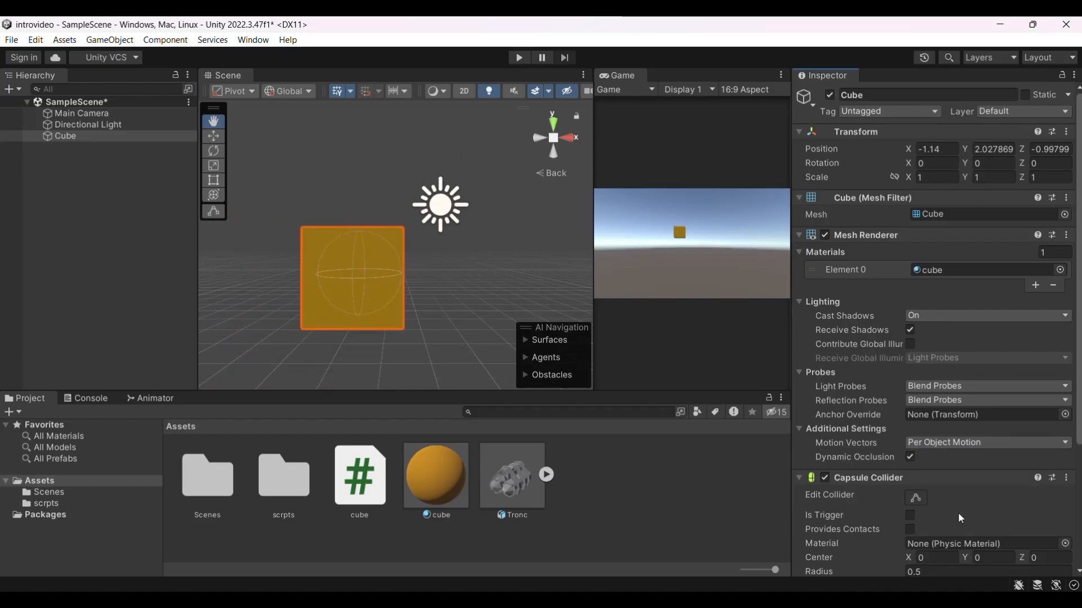
Start editing the Capsule Collider and stretch it vertically to a height of about 1.93, with a radius of about 0.41
left_click(921, 497)
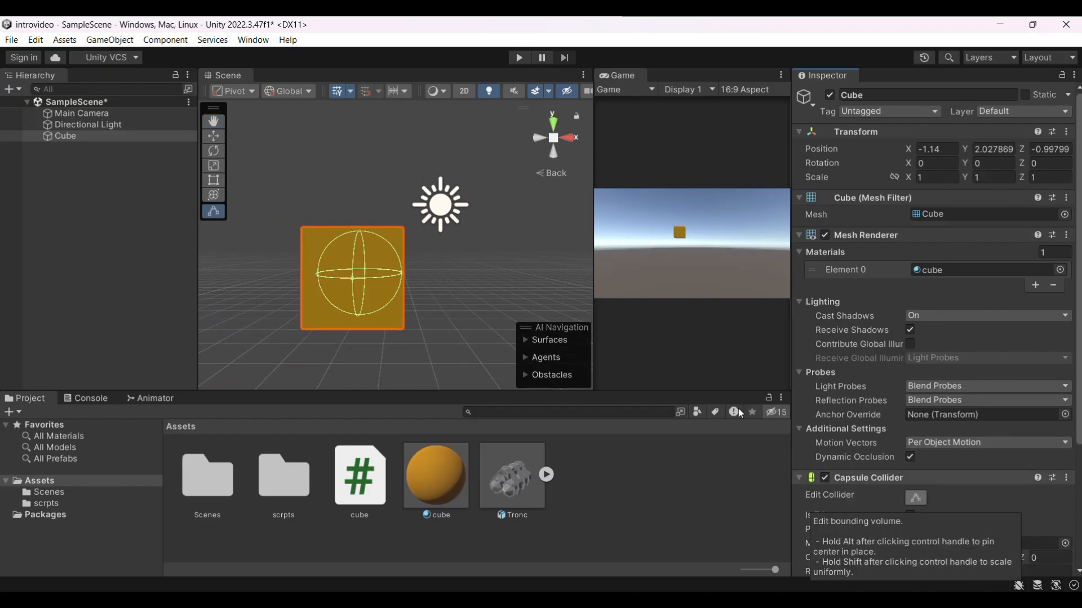
left_click_drag(358, 236, 366, 187)
left_click_drag(358, 316, 359, 345)
mouse_move(350, 266)
left_mouse_down()
mouse_move(312, 344)
mouse_move(336, 244)
mouse_move(303, 370)
mouse_move(329, 327)
mouse_move(350, 246)
mouse_move(352, 260)
left_mouse_up()
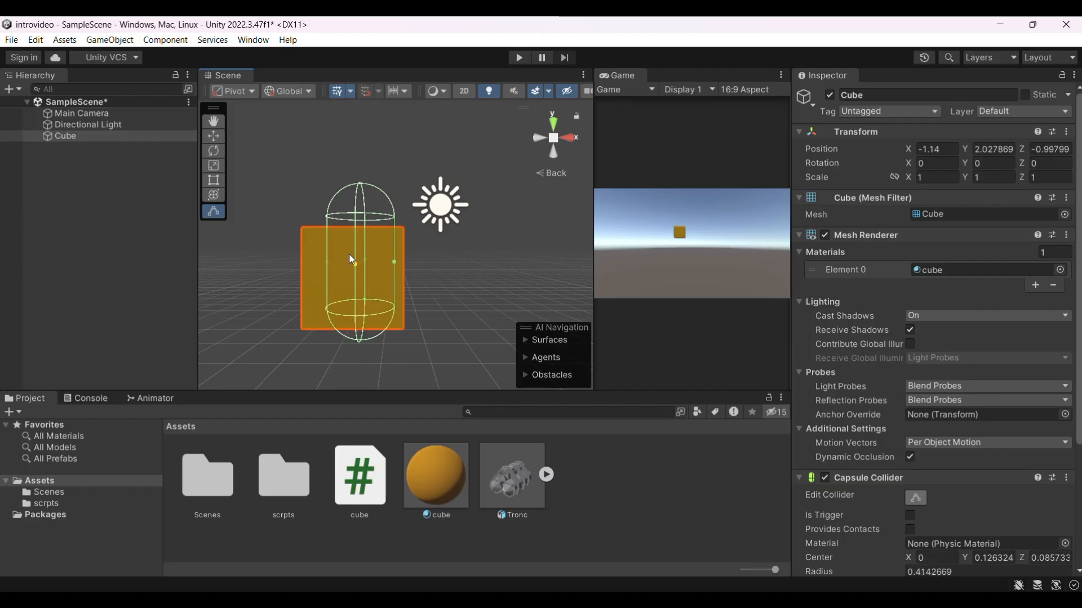
Narrow the Capsule Collider to a radius of about 0.38 and shorten it to a height of about 1.47
scroll(876, 401, "down", 5)
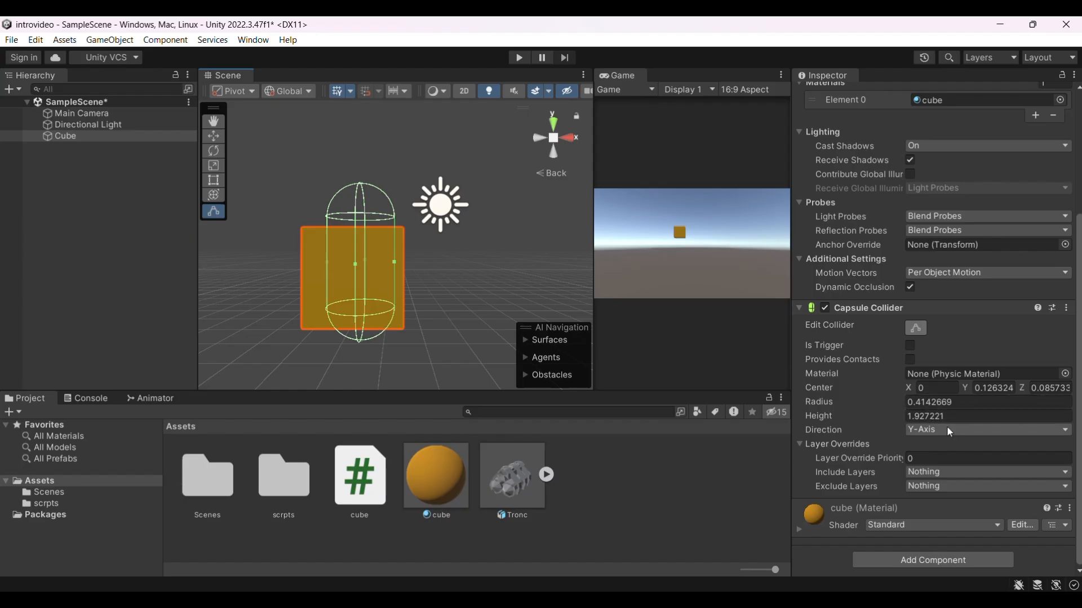
mouse_move(395, 263)
left_mouse_down()
mouse_move(418, 262)
mouse_move(384, 262)
mouse_move(406, 265)
mouse_move(386, 280)
mouse_move(422, 270)
mouse_move(389, 270)
left_mouse_up()
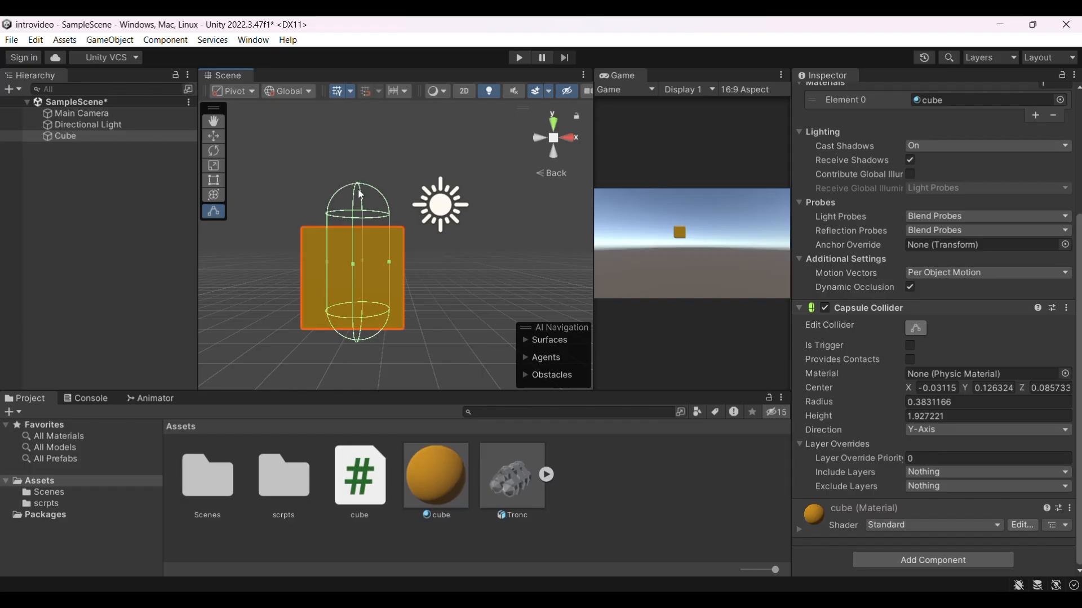
left_click_drag(359, 128, 362, 225)
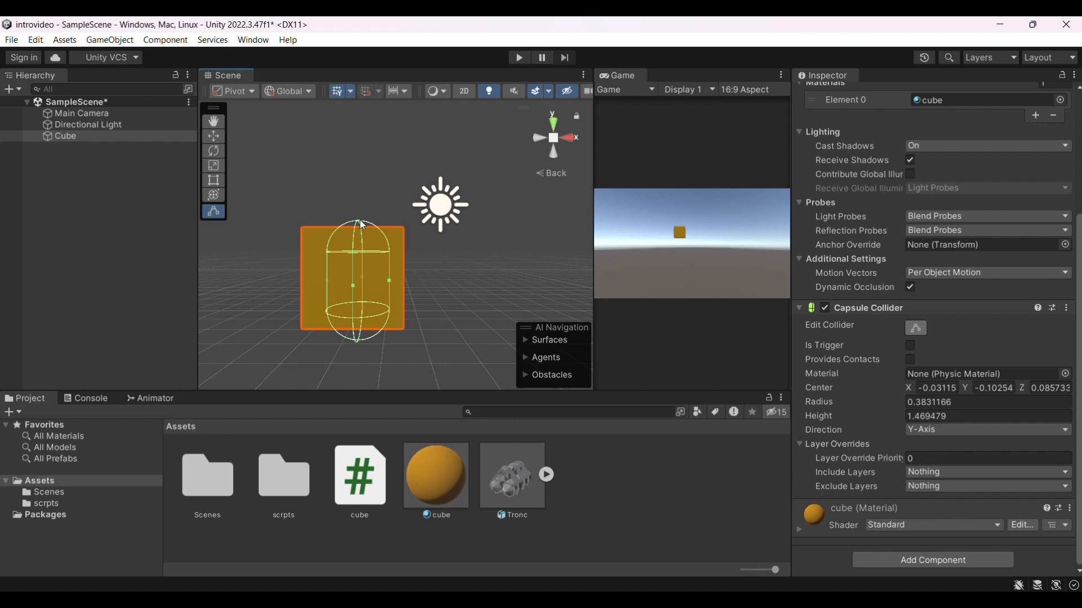
Try the Capsule Collider's direction along the X-Axis and Z-Axis, inspect it in the scene, and return it to the X-Axis
left_click(959, 433)
left_click(955, 447)
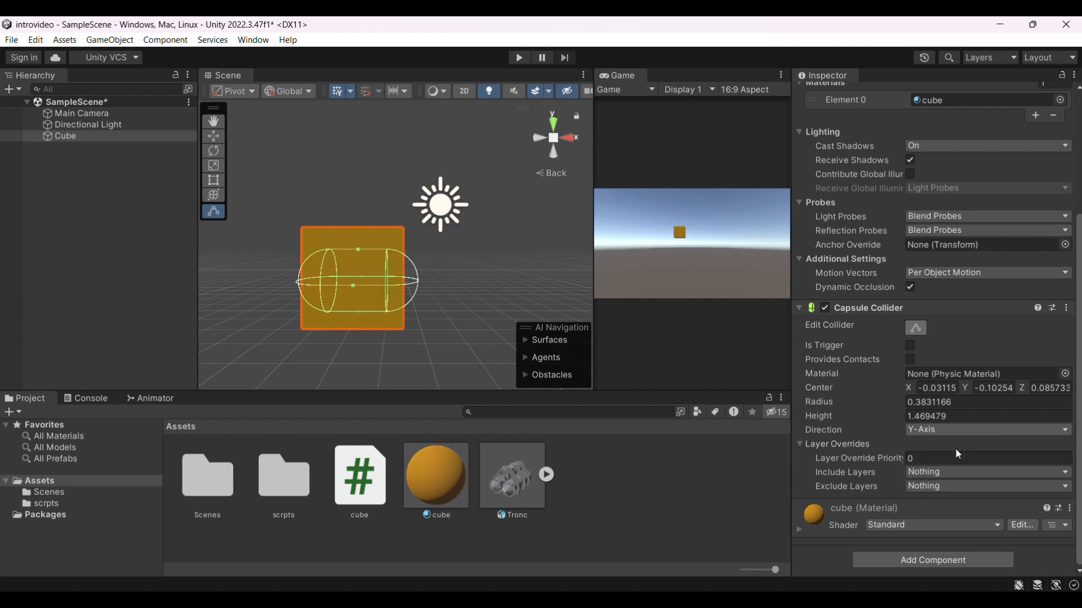
left_click(952, 430)
left_click(952, 475)
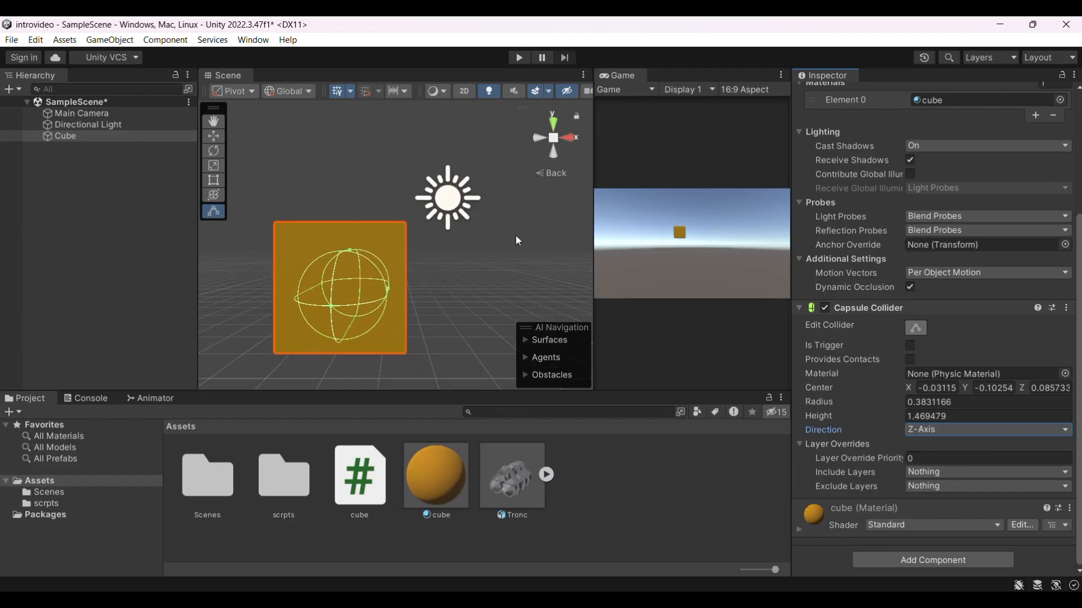
scroll(515, 235, "up", 5)
scroll(379, 251, "down", 5)
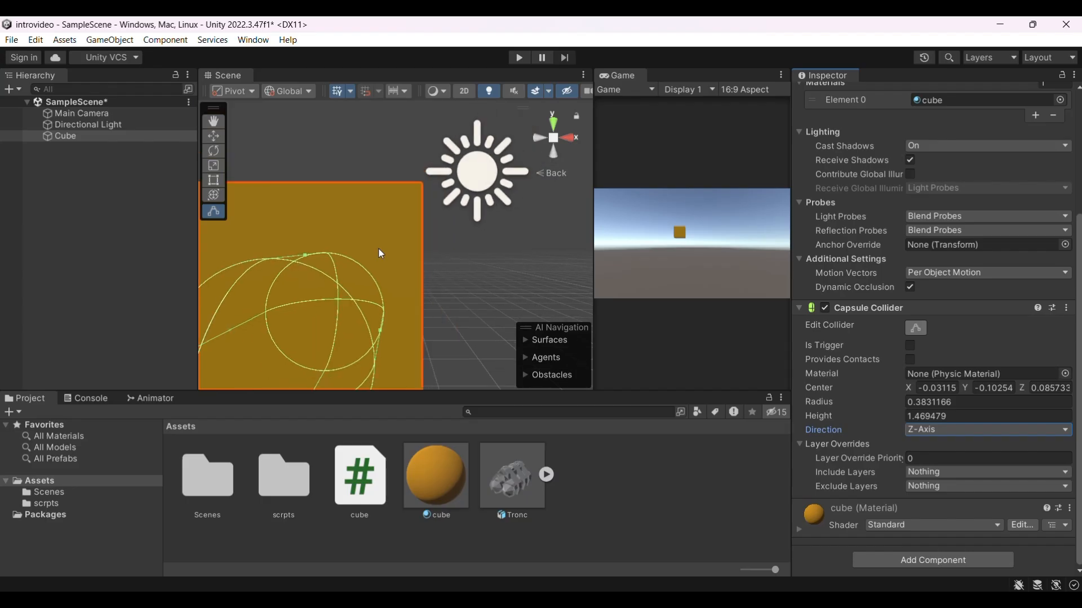
left_click(996, 433)
left_click(970, 443)
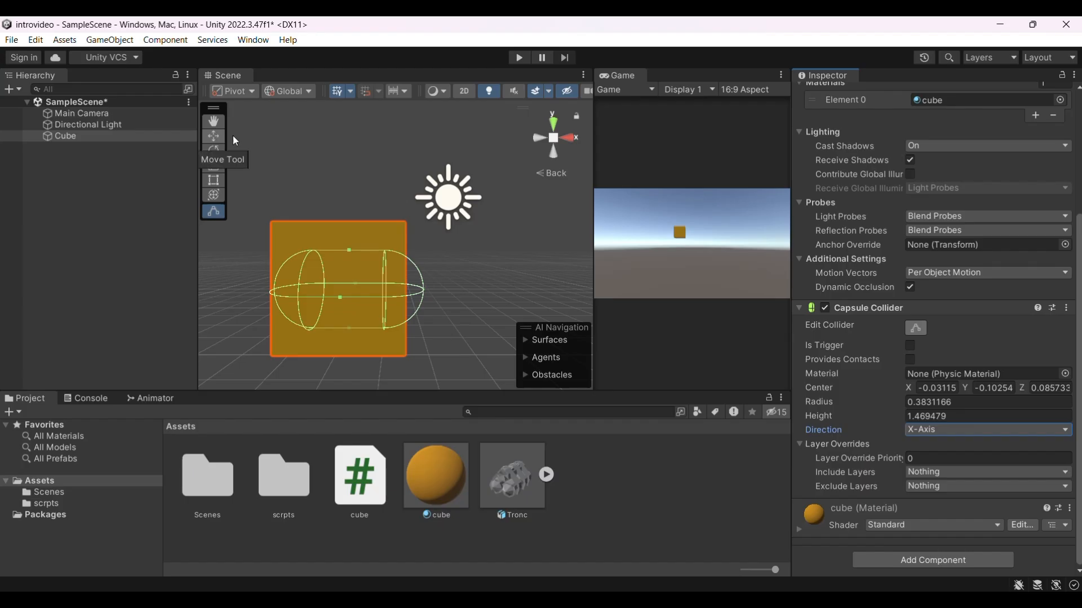
Reduce the Capsule Collider's radius to about 0.32 and set its direction to Y-Axis
mouse_move(352, 255)
left_mouse_down()
mouse_move(350, 228)
mouse_move(350, 277)
mouse_move(349, 264)
left_mouse_up()
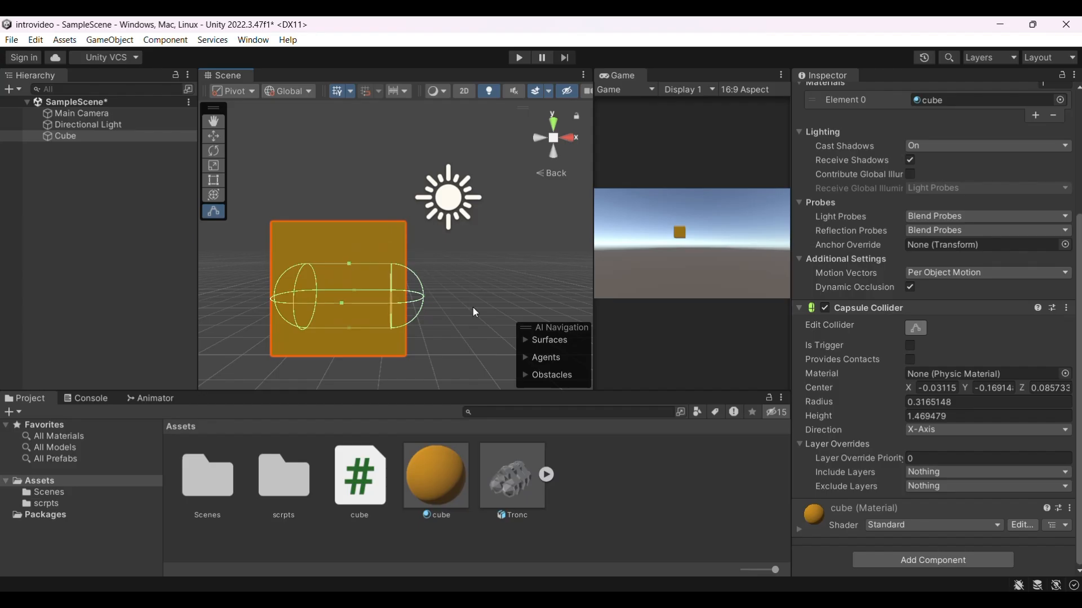
left_click(967, 430)
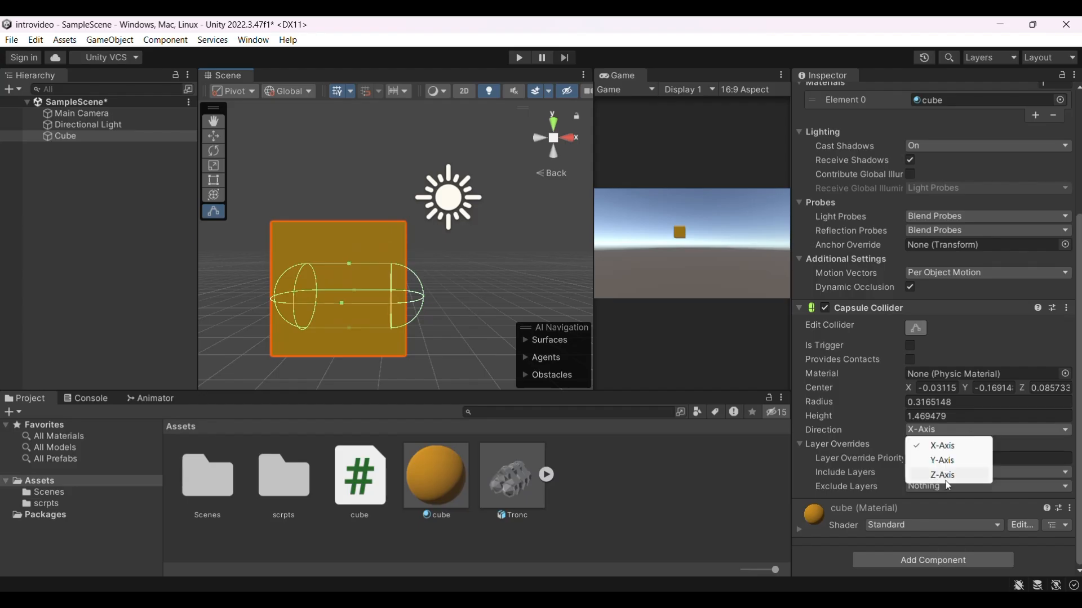
left_click(949, 460)
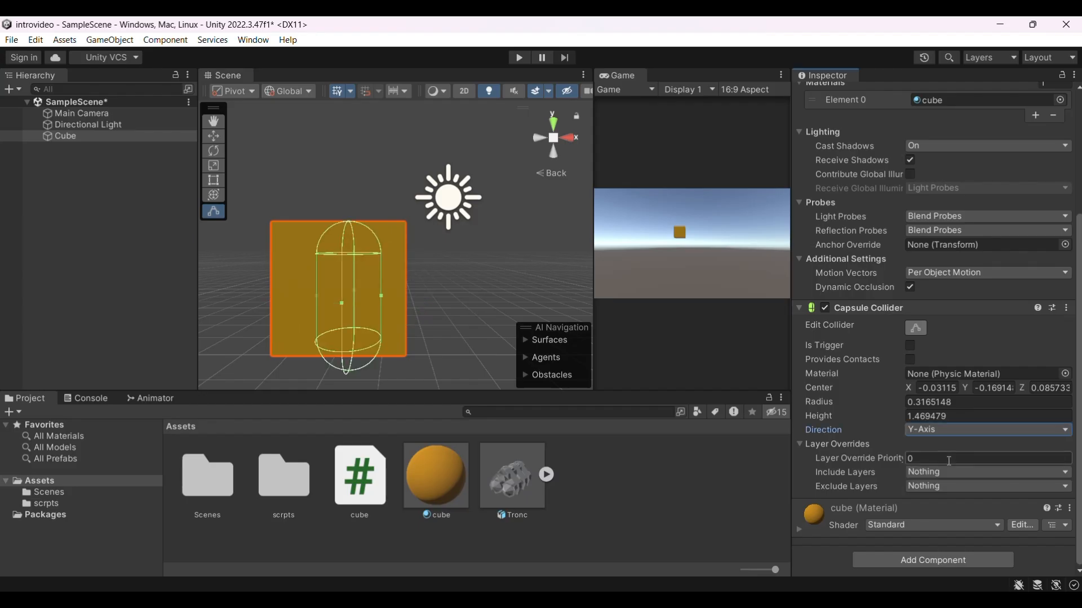
Remove the Capsule Collider component from the cube
scroll(942, 455, "up", 4)
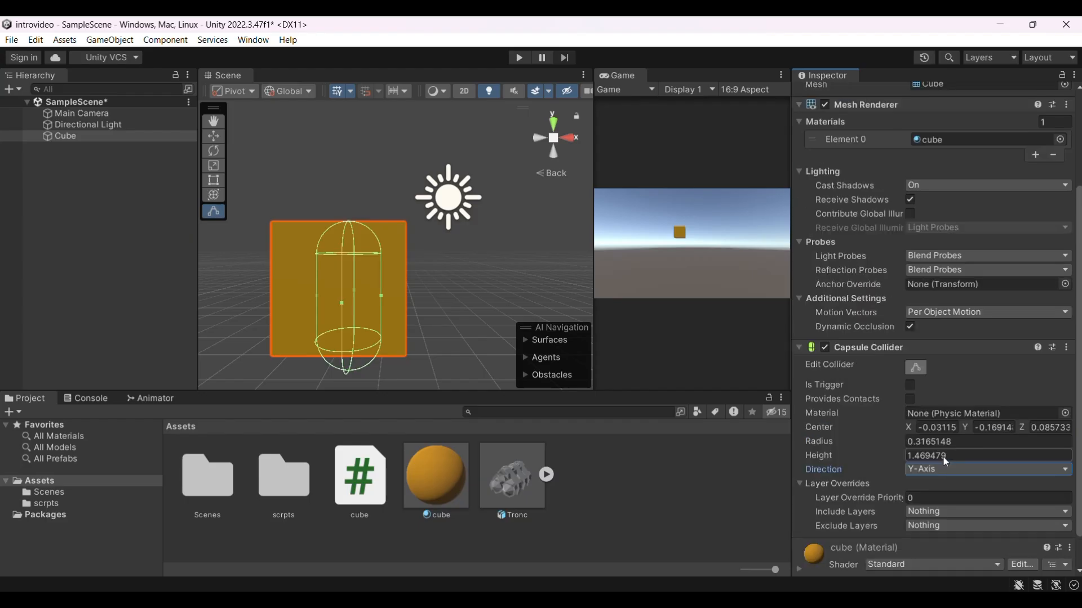
scroll(971, 414, "down", 3)
left_click(1073, 346)
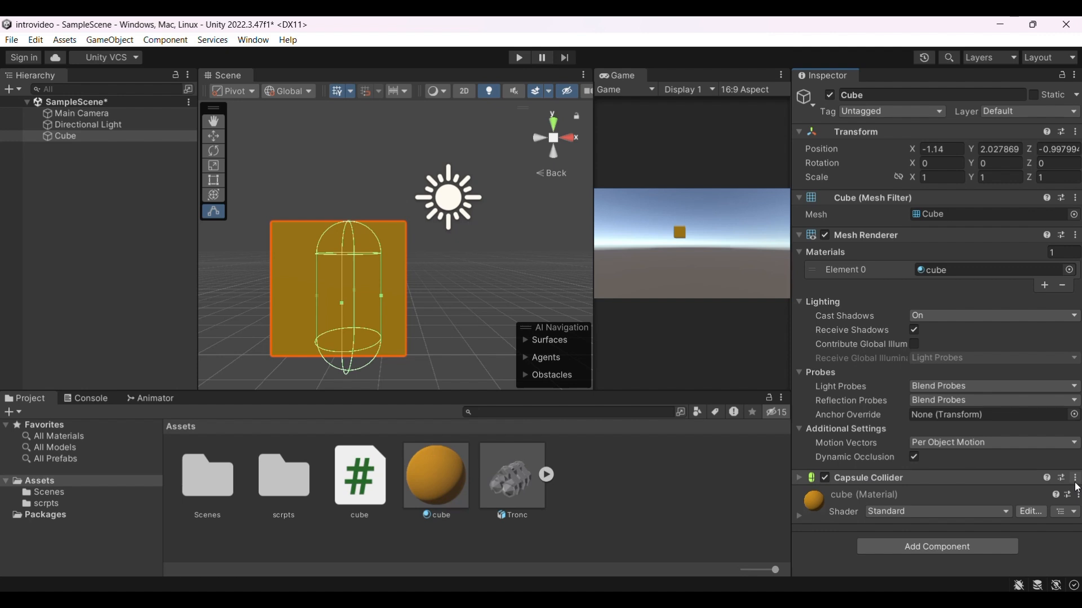
left_click(1076, 479)
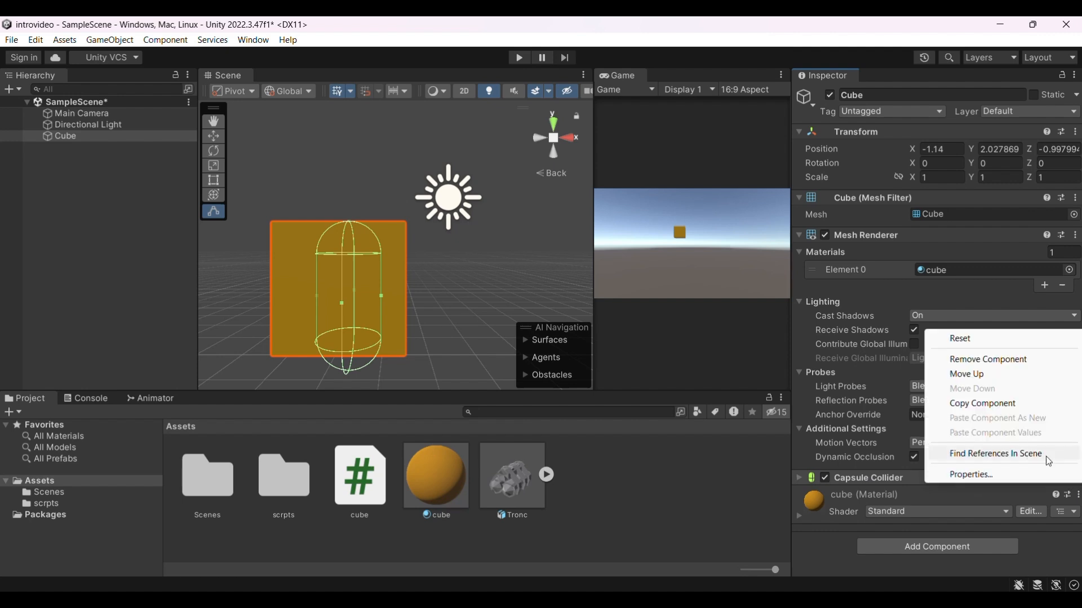
left_click(998, 359)
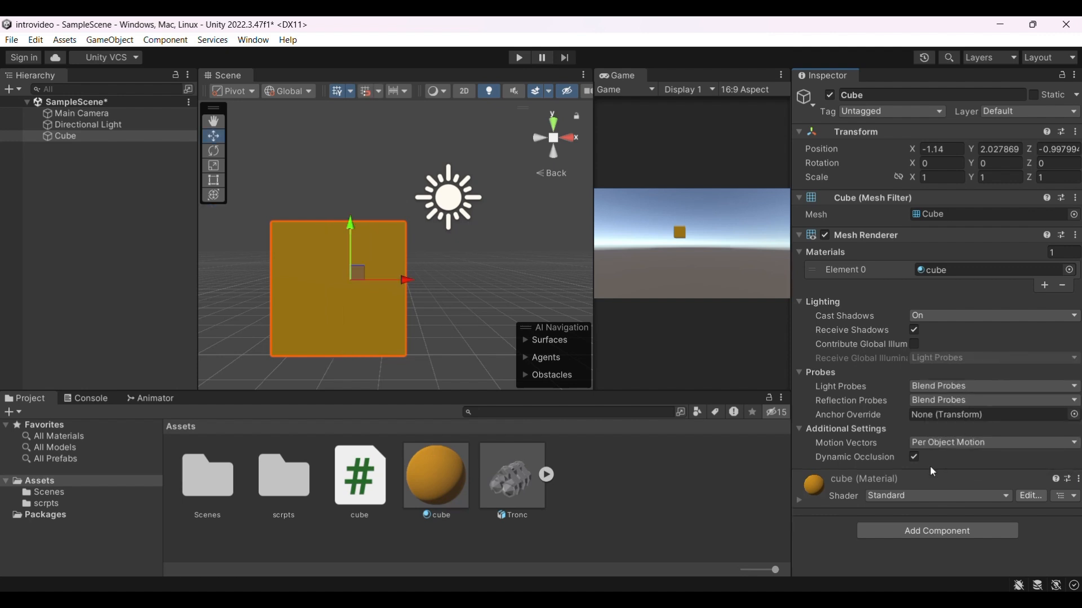
Add a Mesh Collider to the cube, turn on its Convex option and inspect the collider outline in the scene
left_click(930, 532)
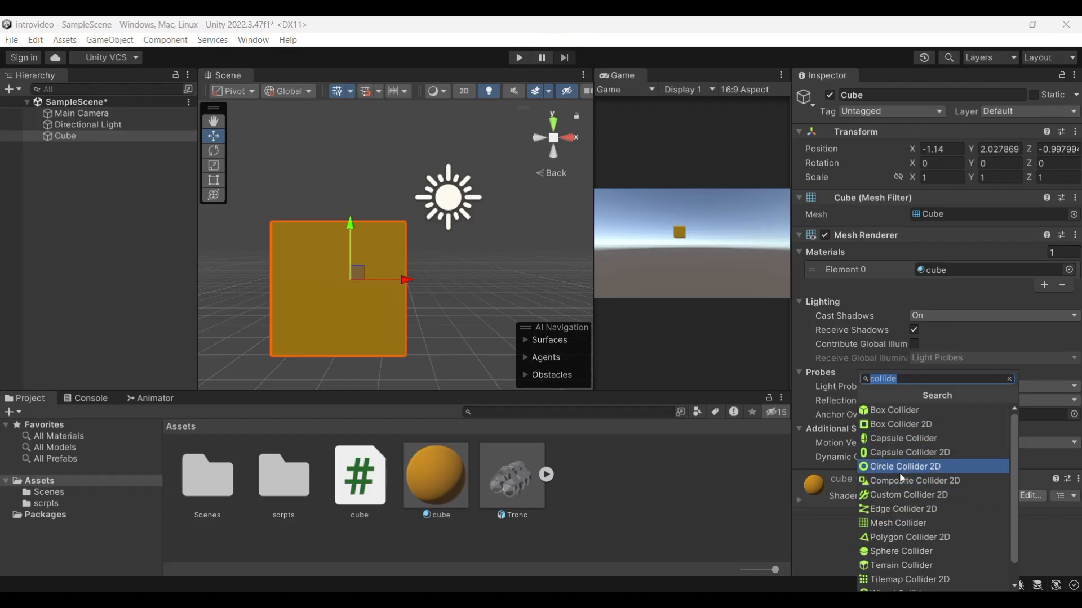
scroll(902, 478, "down", 1)
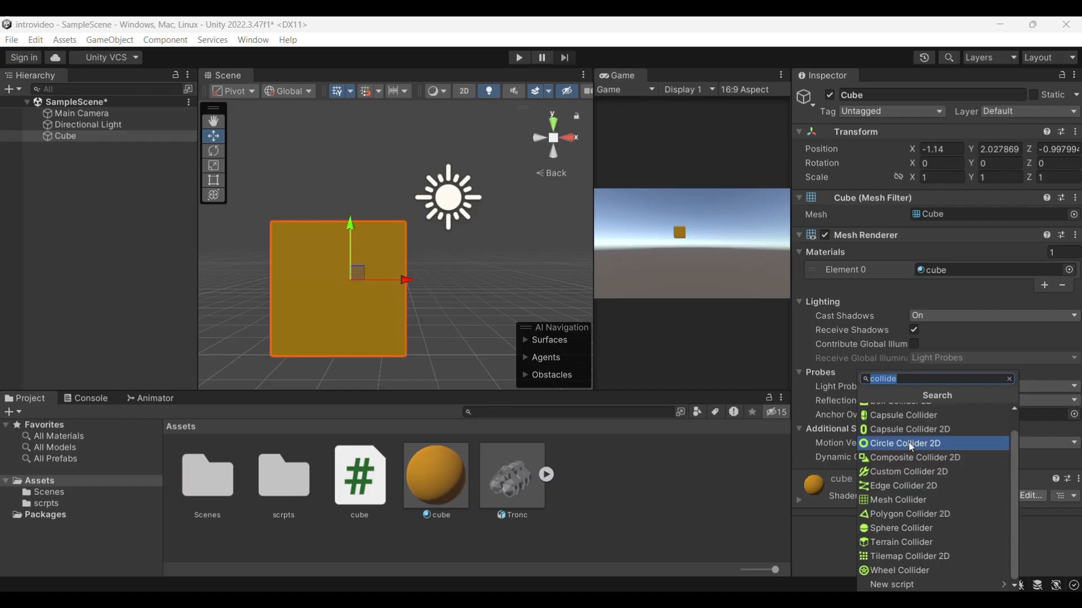
left_click(923, 499)
scroll(901, 492, "down", 5)
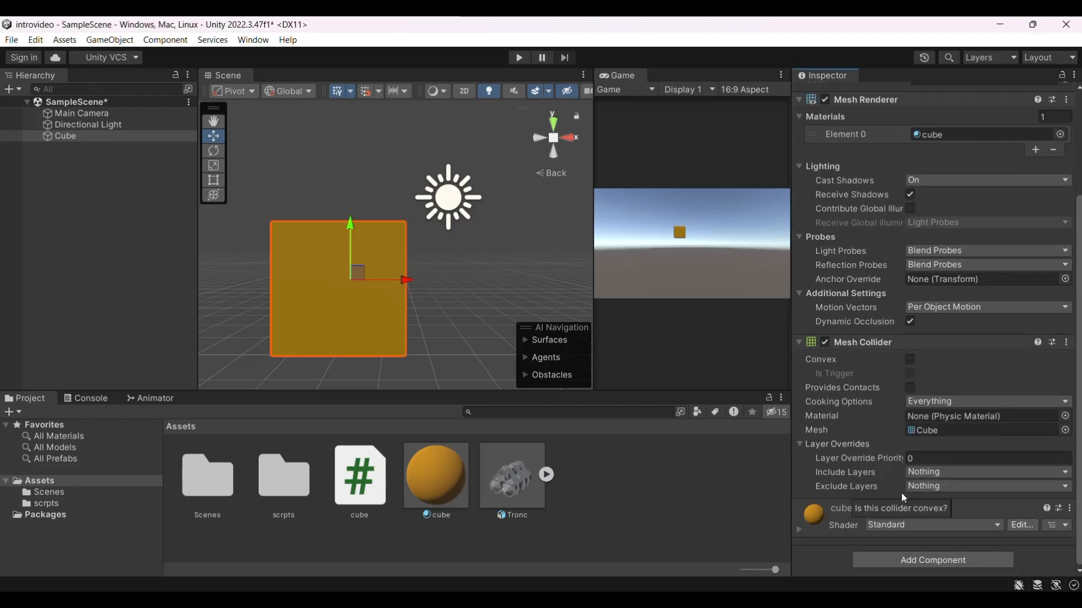
left_click(910, 360)
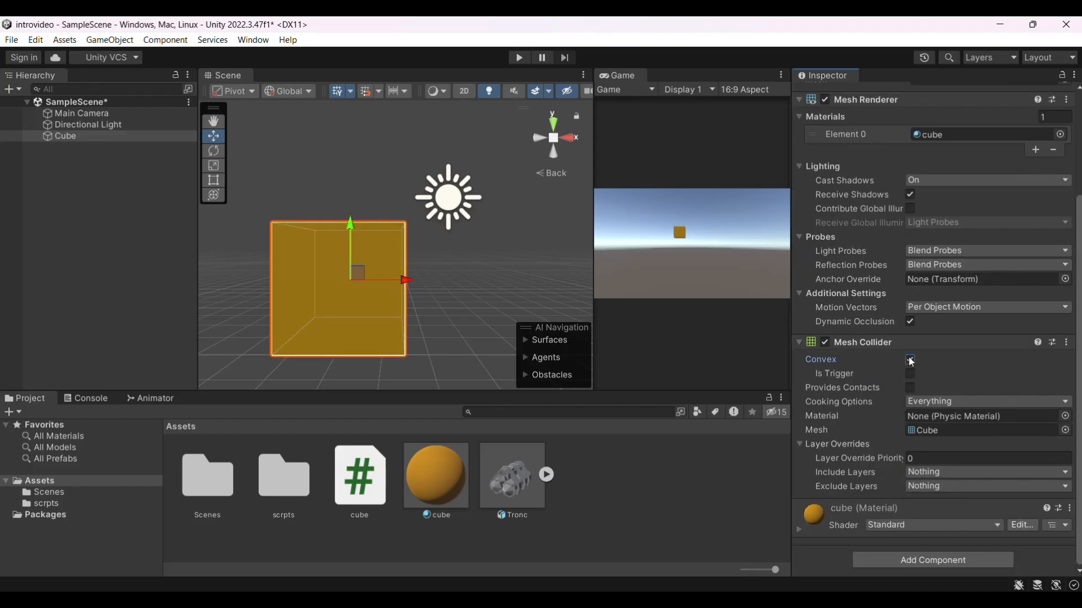
scroll(352, 286, "up", 3)
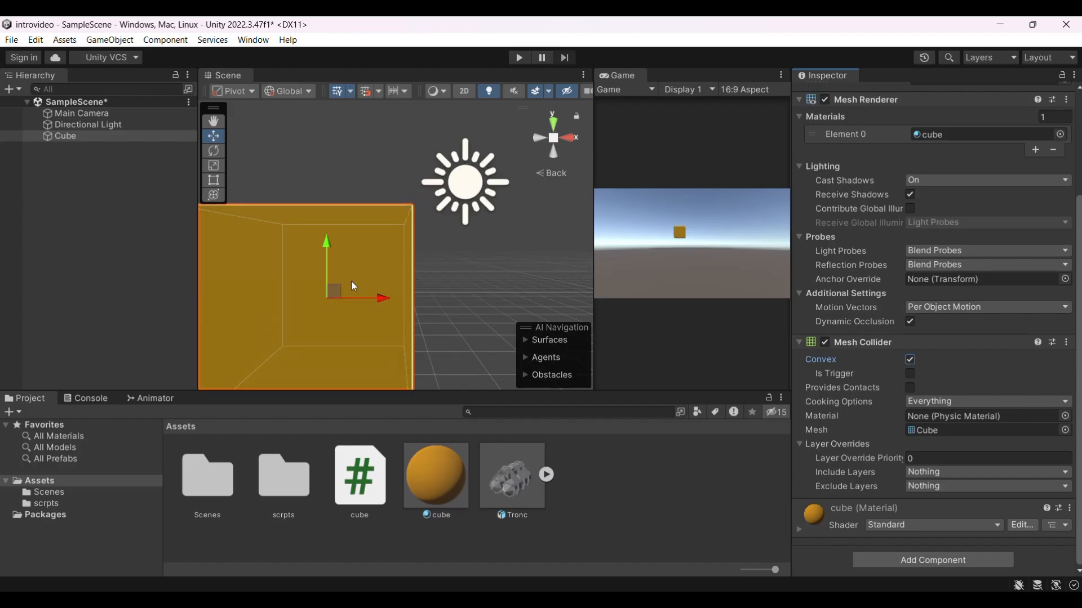
scroll(353, 286, "down", 5)
scroll(354, 287, "down", 1)
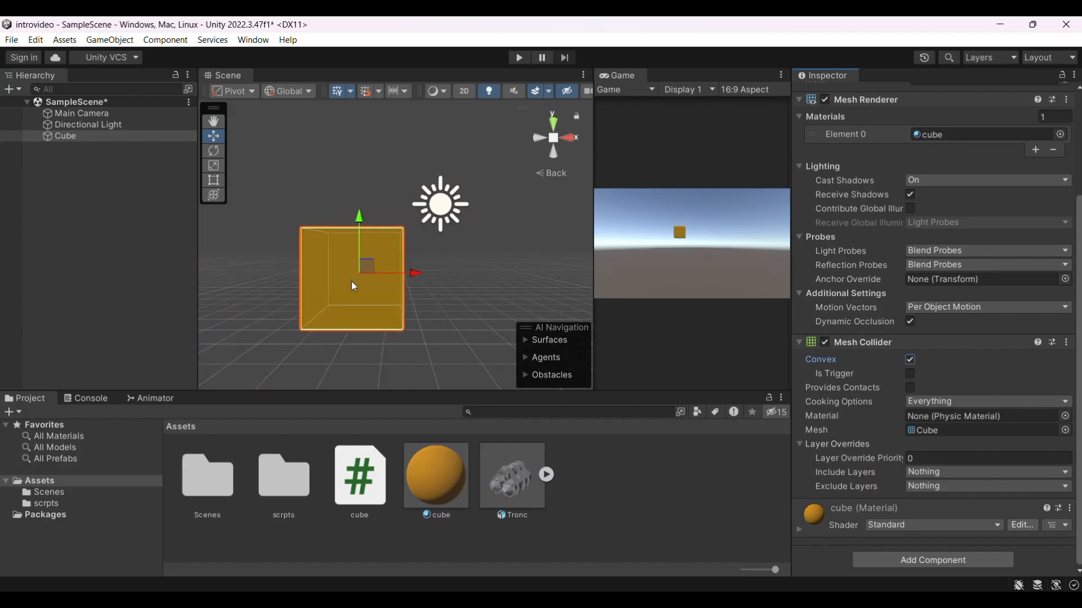
Remove the Mesh Collider from the cube and add a Sphere Collider in its place
left_click(1067, 343)
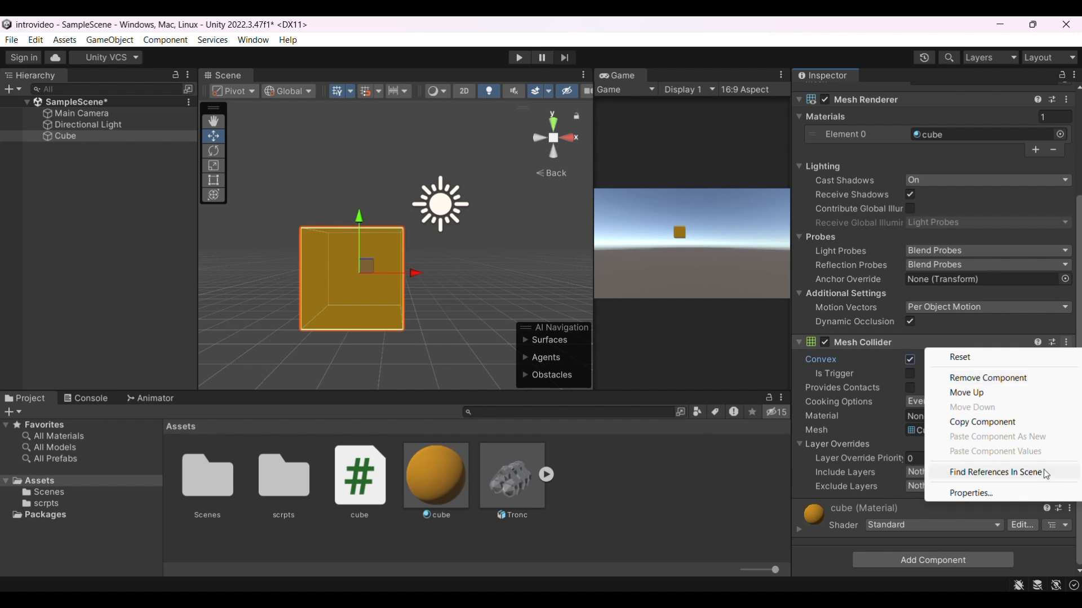
left_click(1036, 378)
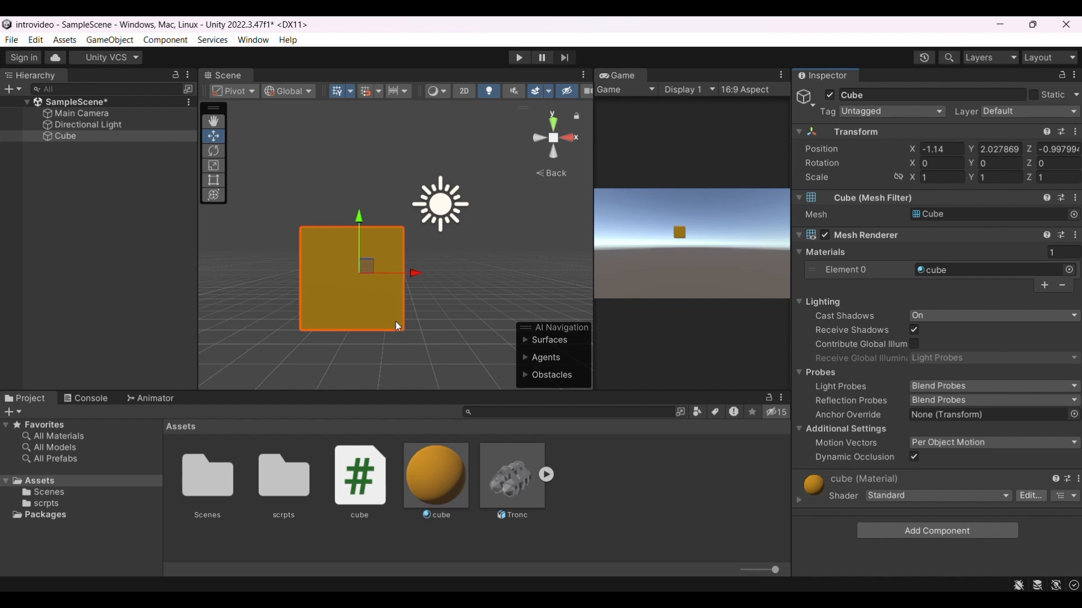
left_click(930, 533)
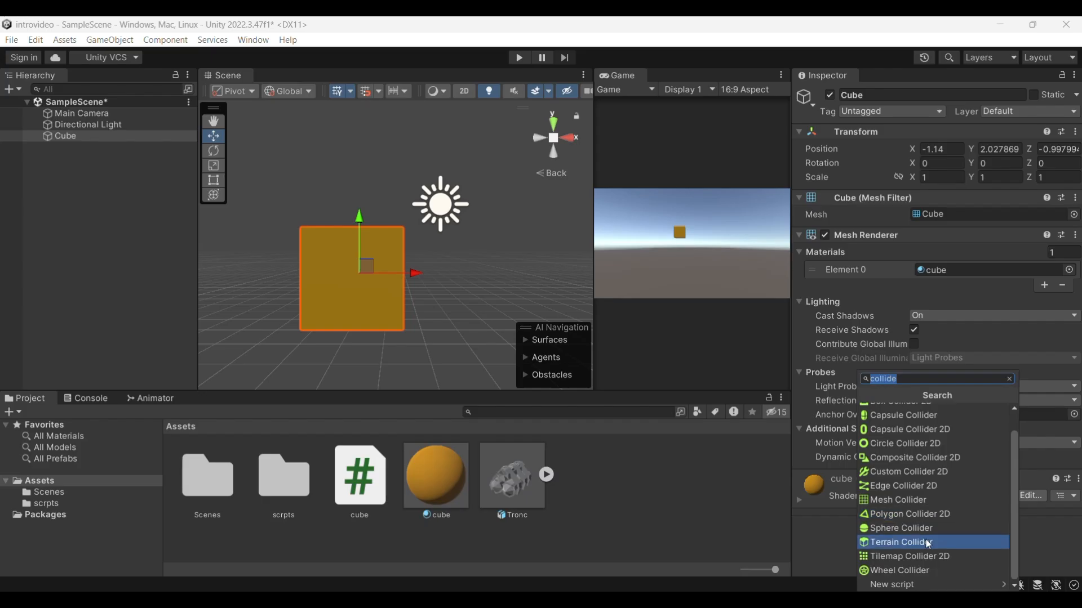
left_click(928, 530)
scroll(444, 265, "up", 4)
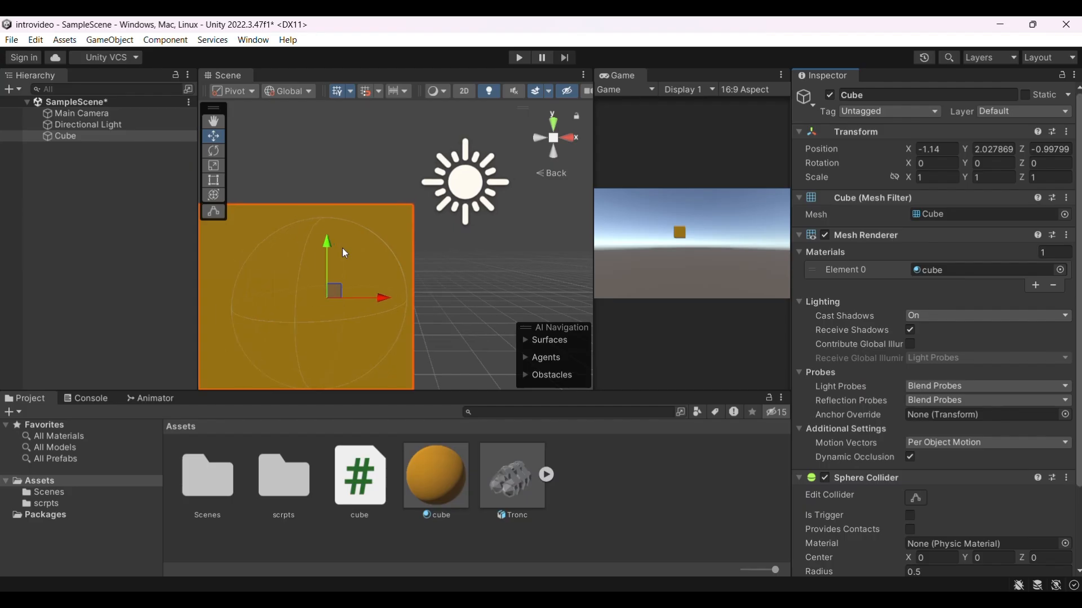
scroll(343, 249, "down", 3)
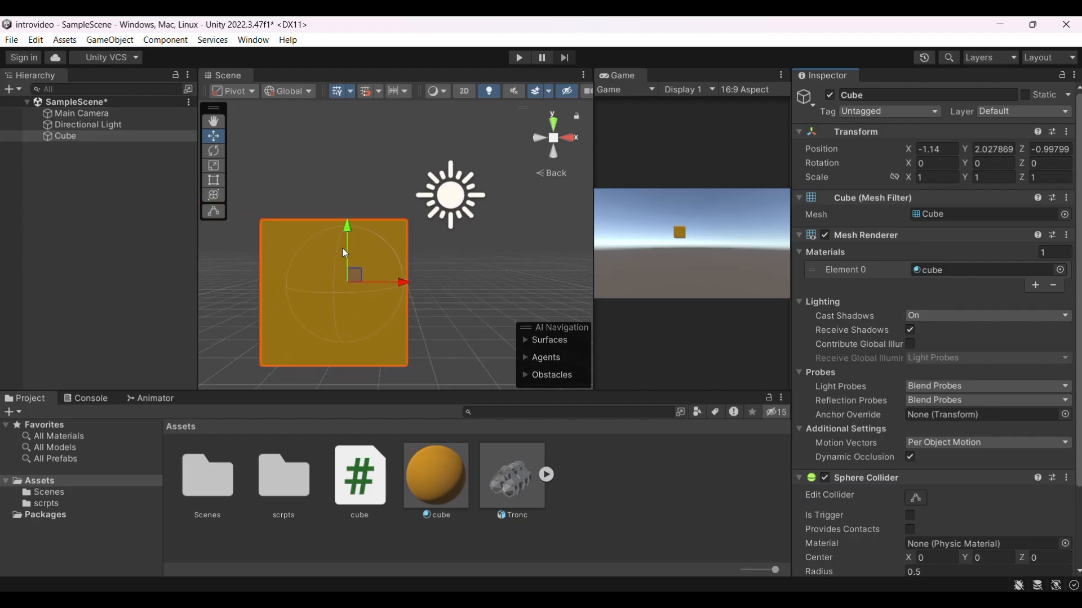
Enlarge the Sphere Collider in the scene to a radius of about 0.76 and remove the component from the cube
left_click(917, 498)
mouse_move(331, 293)
left_mouse_down()
mouse_move(282, 353)
mouse_move(307, 286)
mouse_move(275, 372)
mouse_move(301, 315)
mouse_move(323, 310)
left_mouse_up()
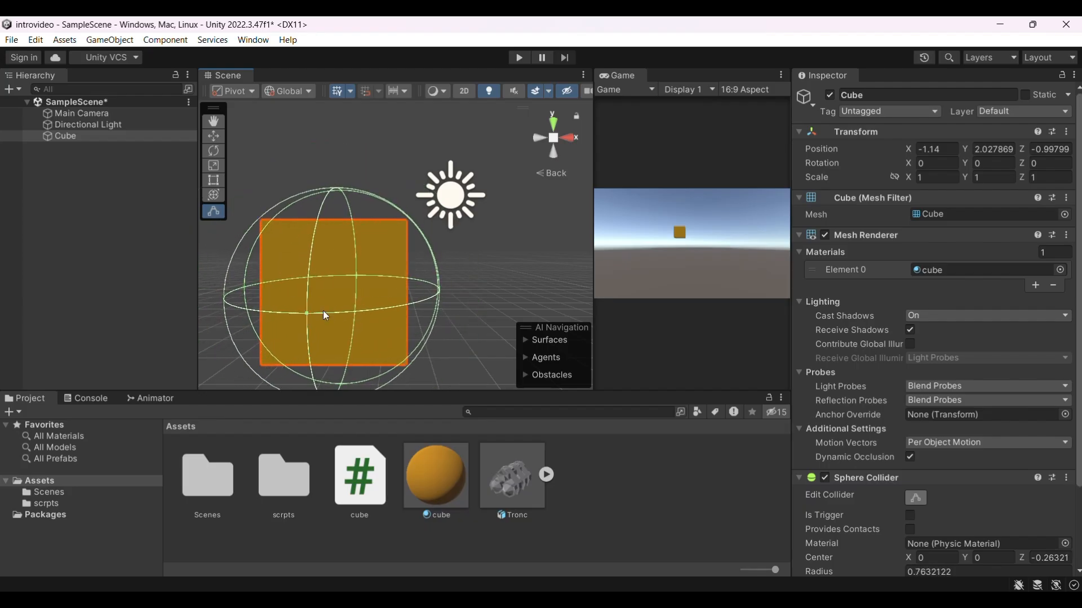
left_click(1067, 479)
left_click(976, 361)
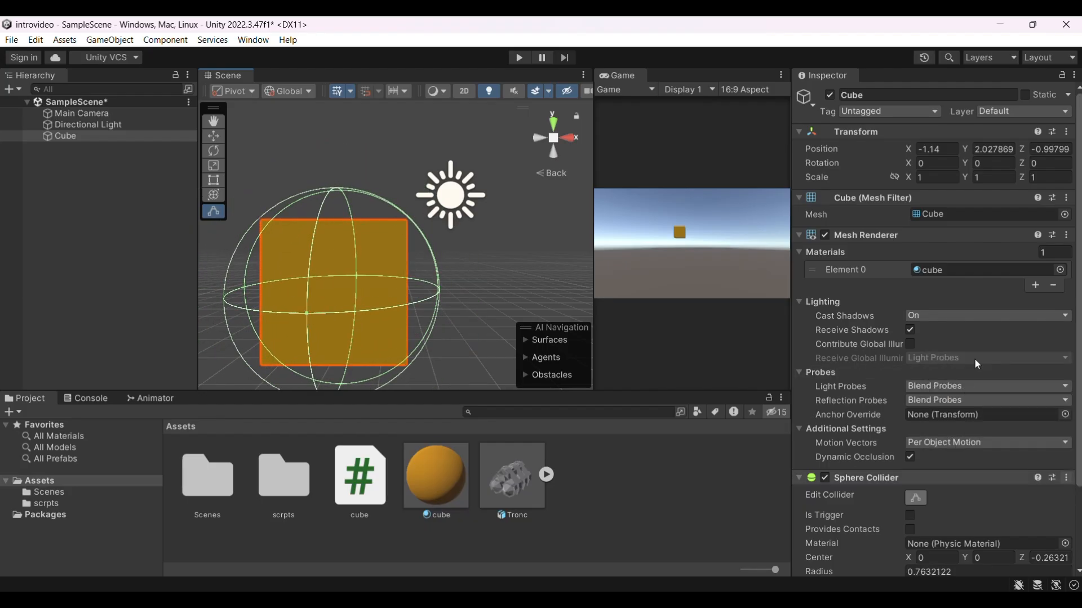
Search the available components for "rigid" and add a Rigidbody to the cube
left_click(913, 528)
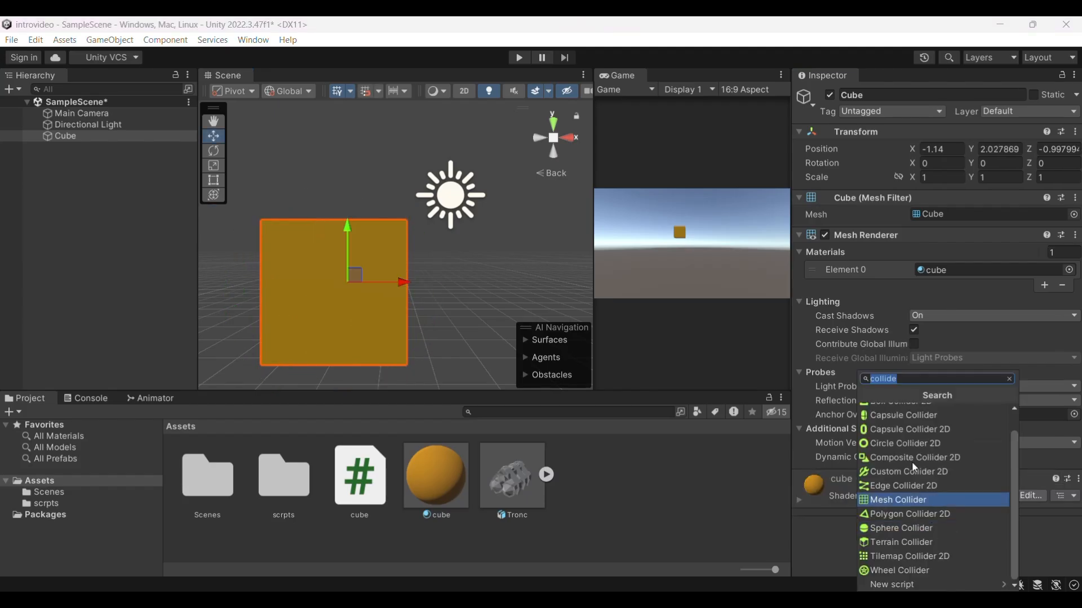
key("BackSpace")
type("rigid")
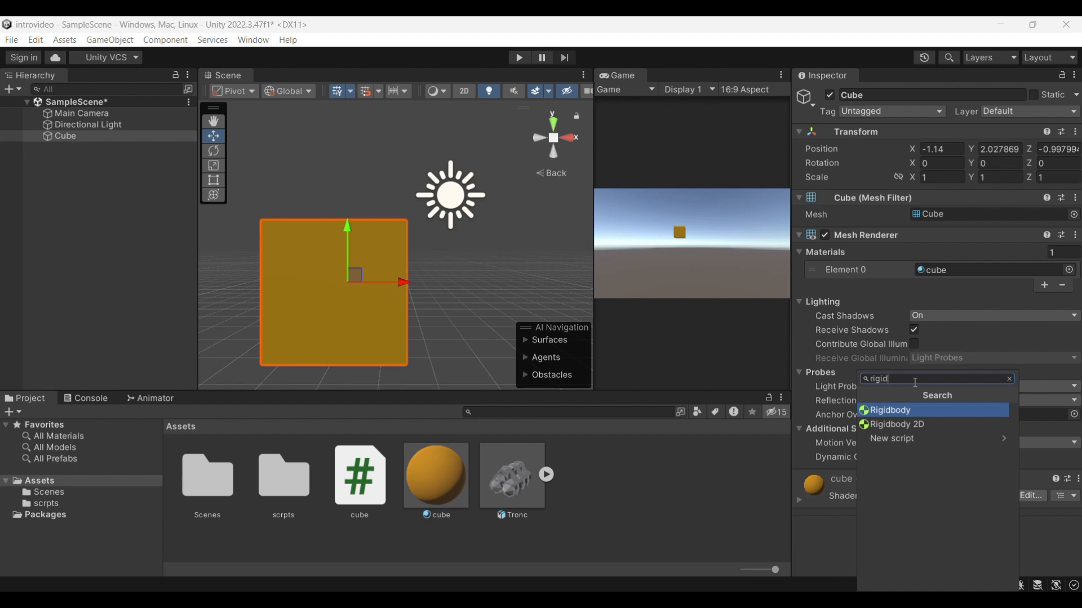
left_click(935, 411)
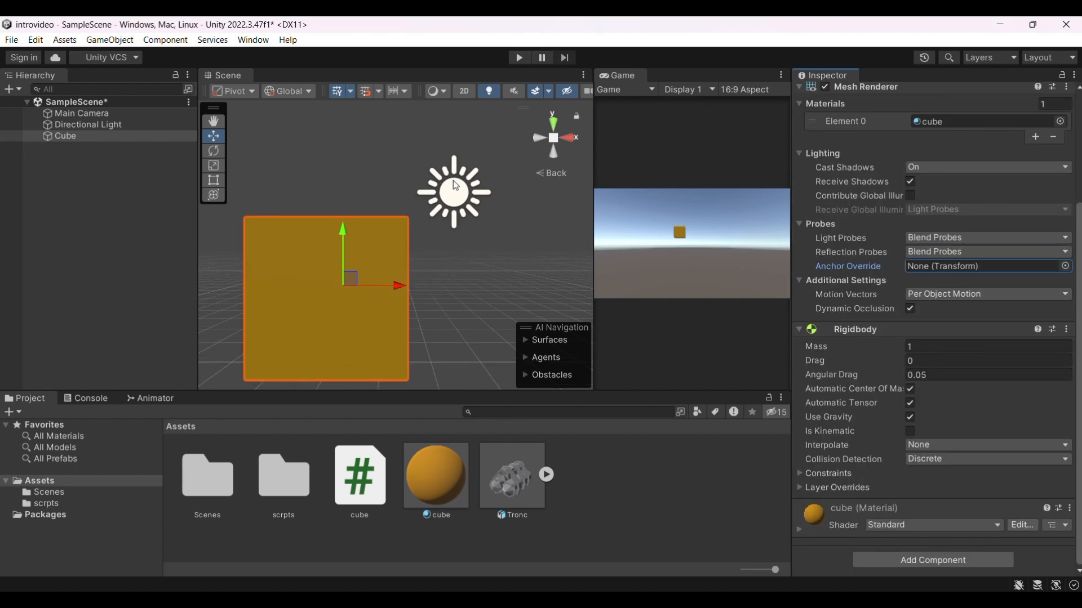
scroll(587, 234, "down", 1)
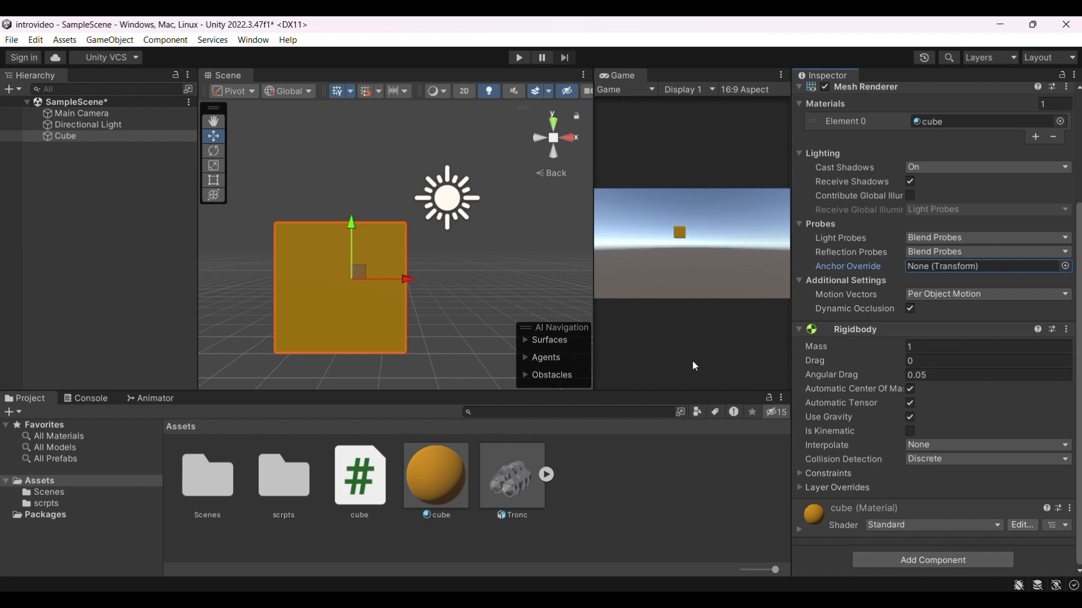
Try the Rigidbody's Use Gravity option, keep it enabled, and remove the Rigidbody component from the cube
left_click(908, 418)
mouse_move(895, 366)
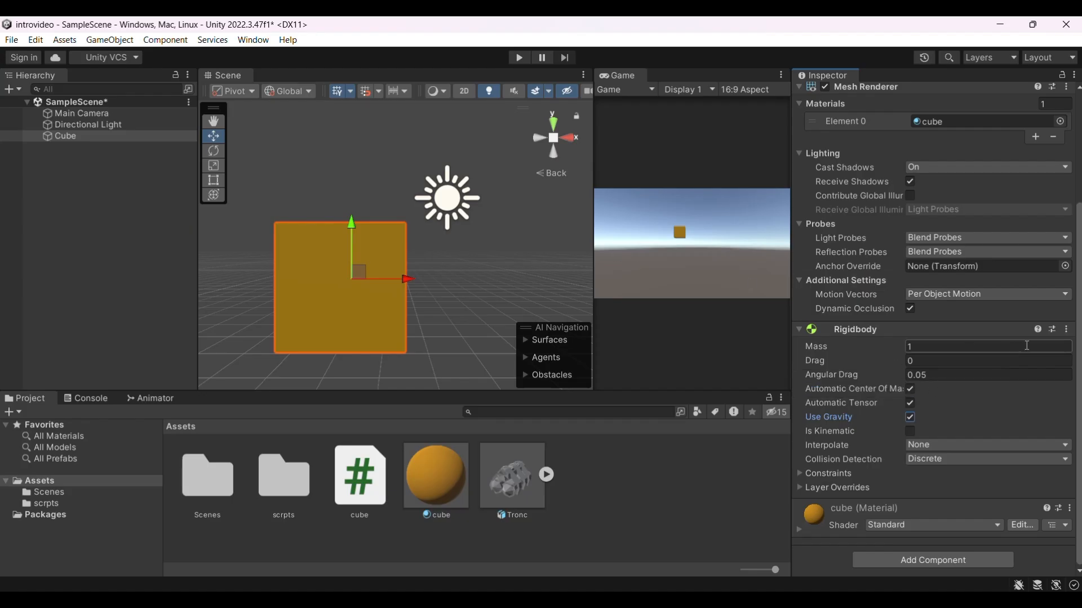
right_click(1058, 332)
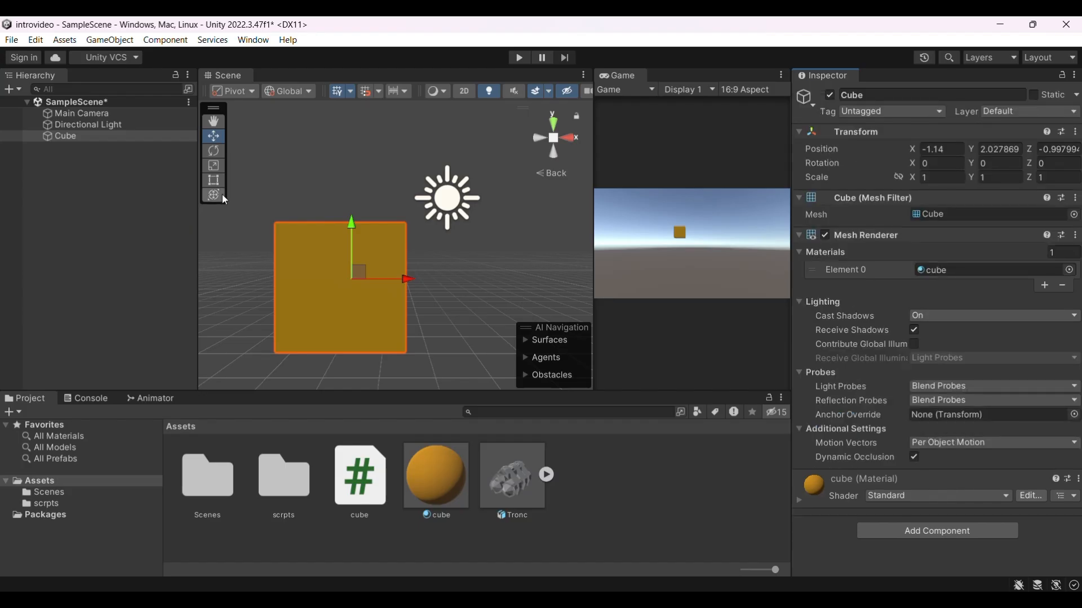
scroll(344, 167, "up", 1)
scroll(345, 168, "down", 4)
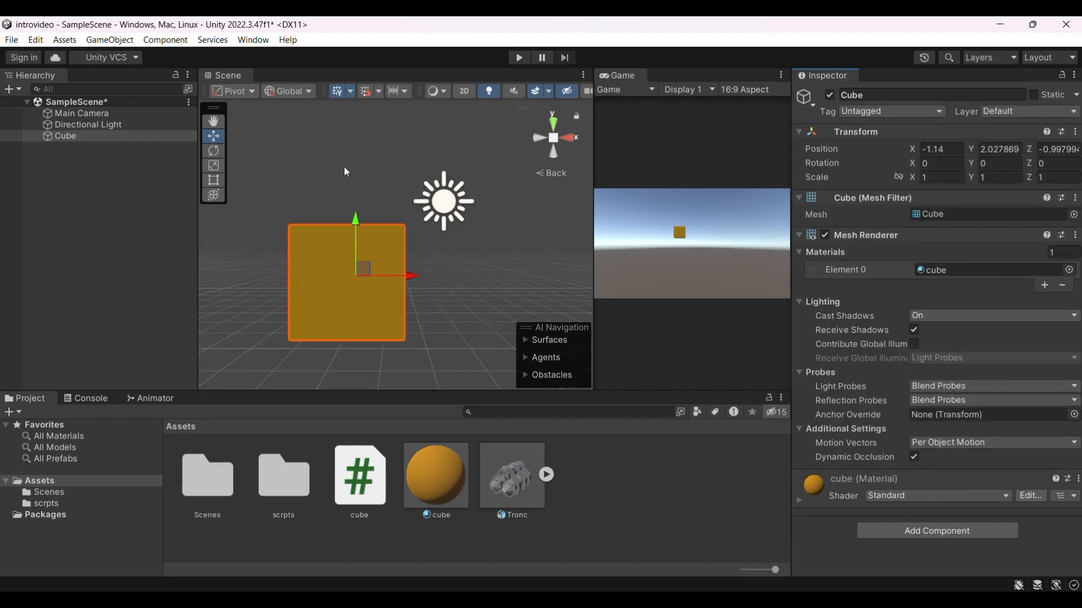
scroll(344, 167, "down", 4)
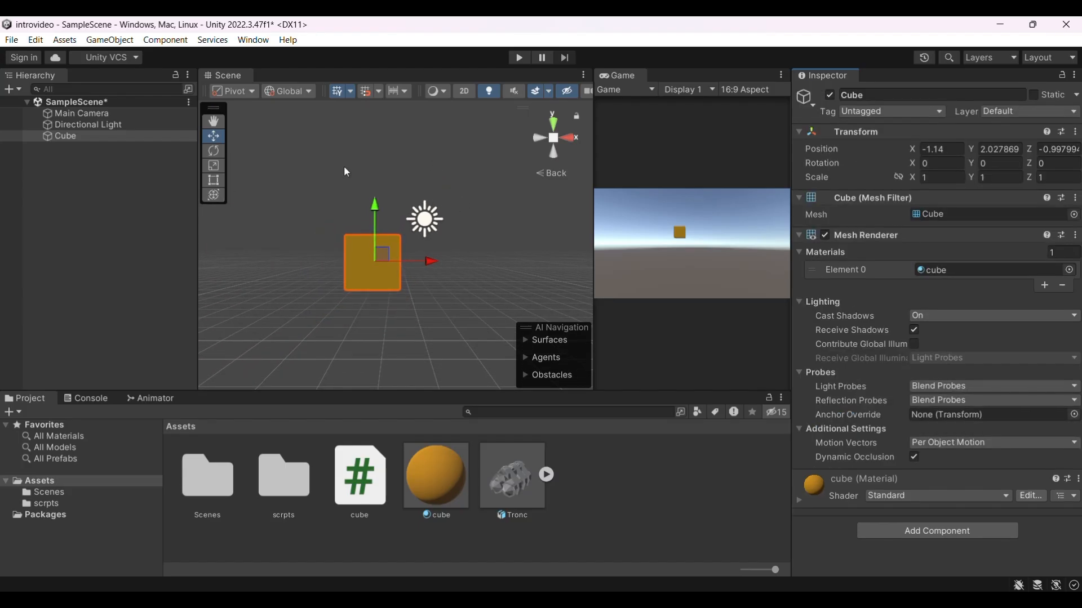
scroll(347, 172, "up", 6)
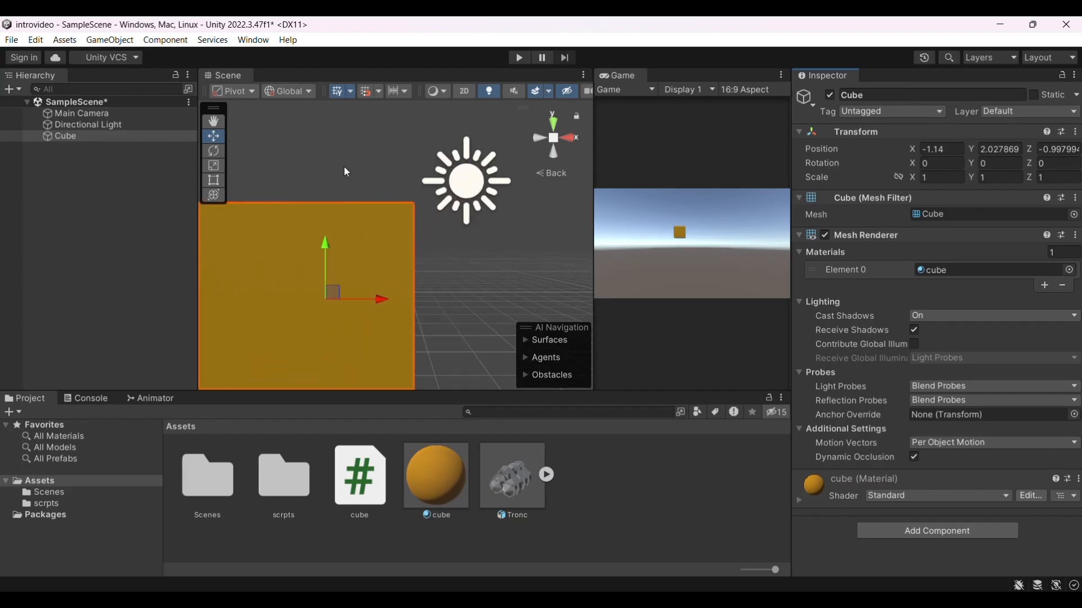
scroll(346, 171, "down", 2)
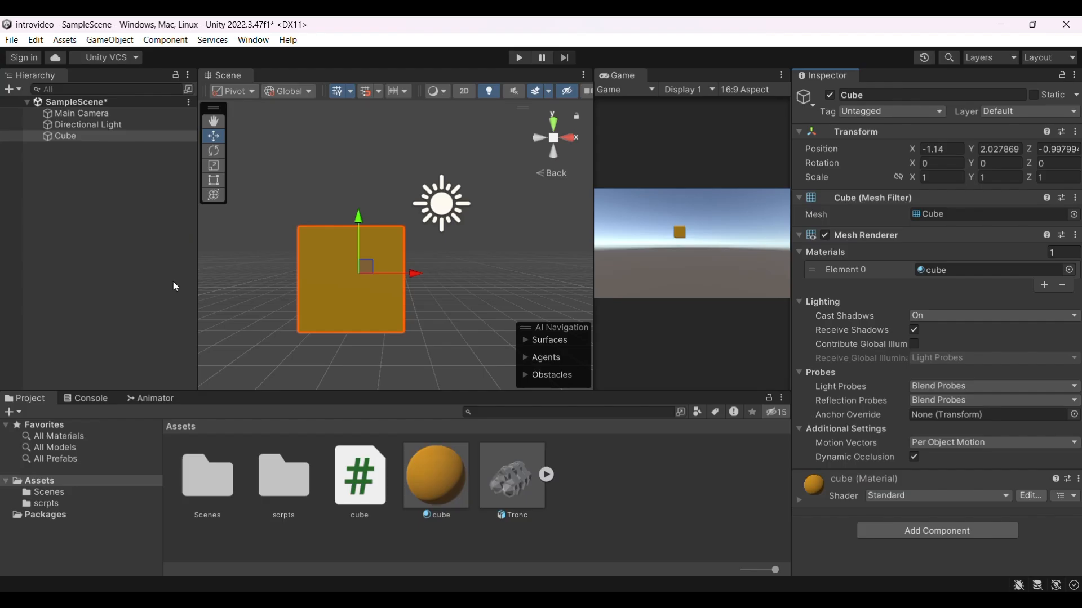
right_click(157, 273)
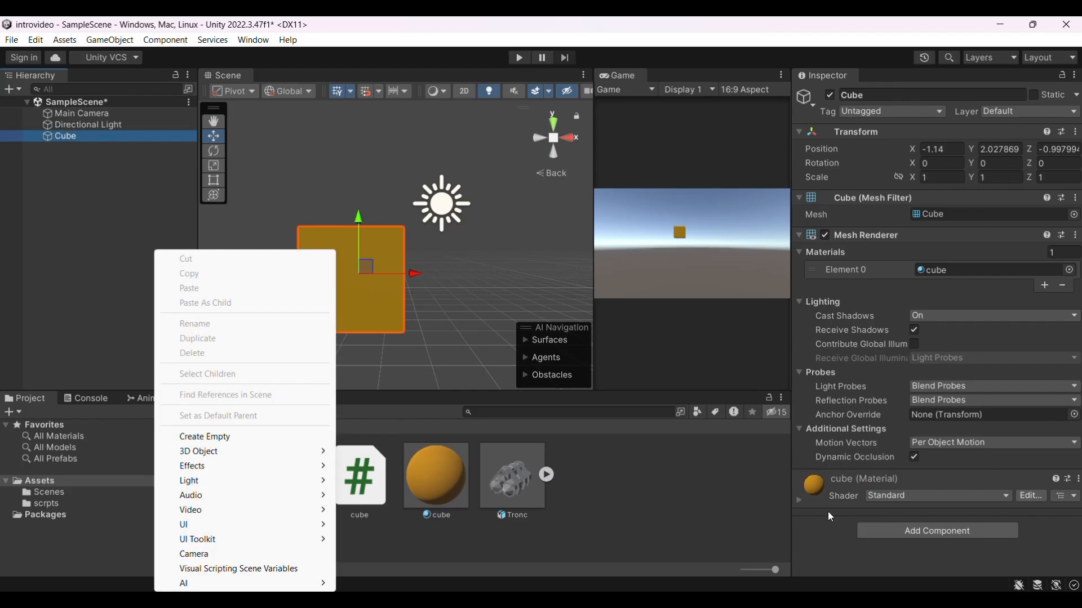
left_click(906, 528)
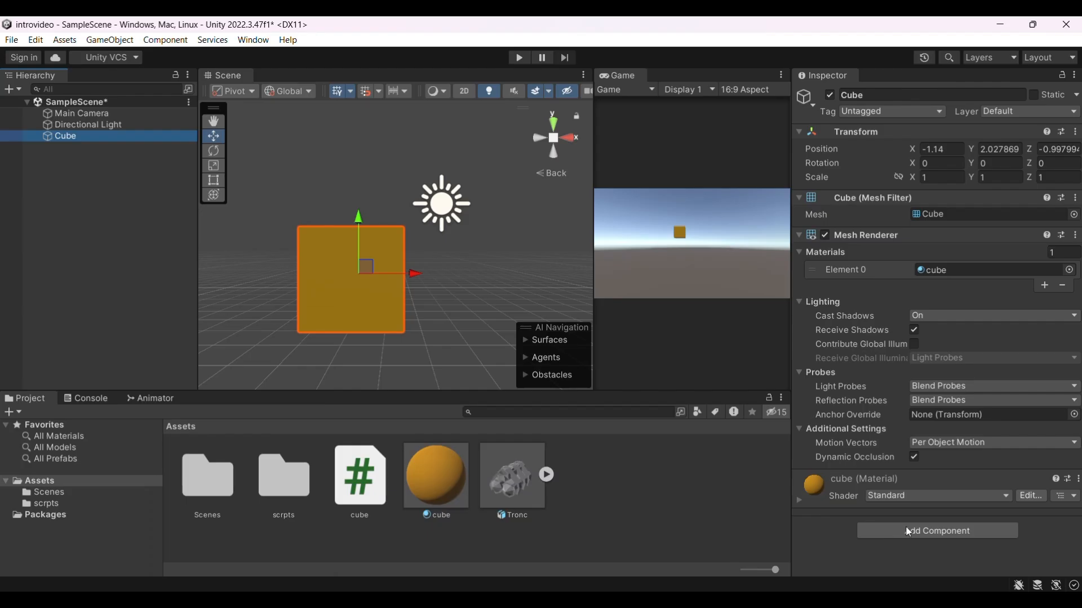
left_click(108, 134)
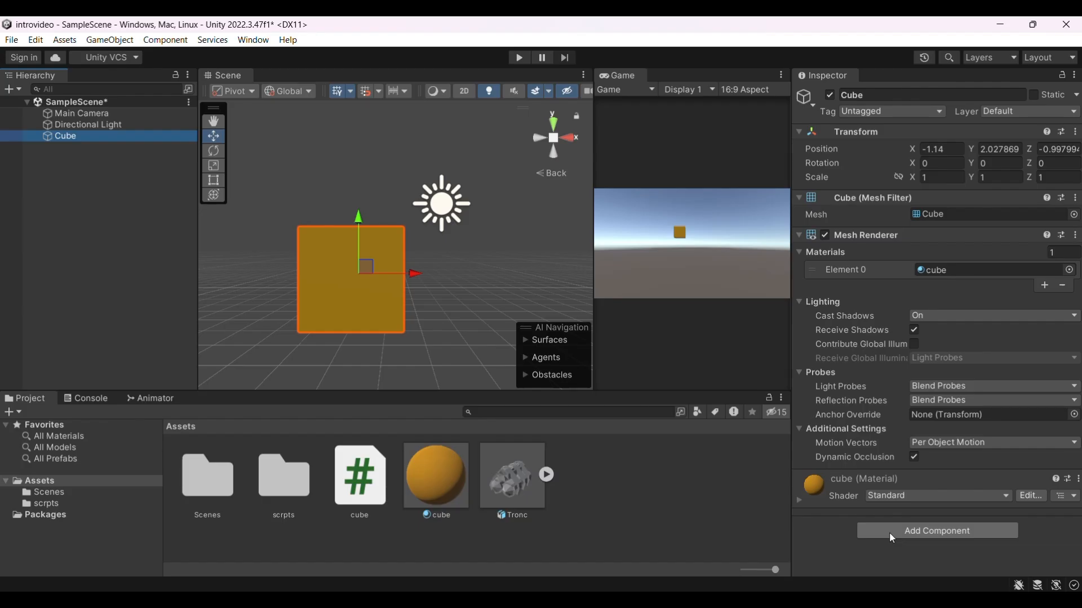
Clear the previous component search for the cube and browse the available component categories without adding one
left_click(889, 532)
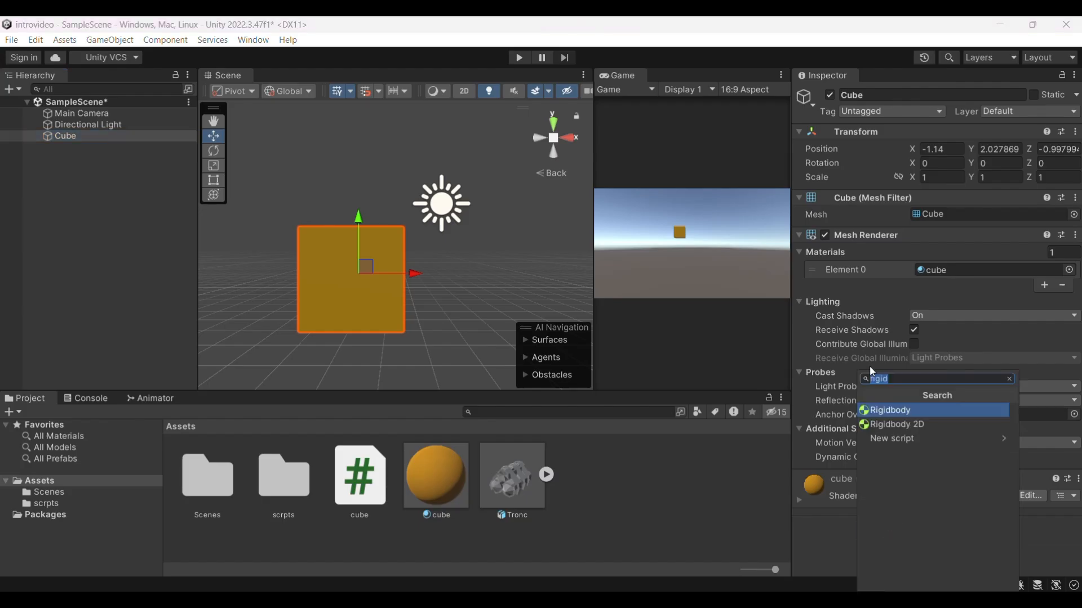
key("BackSpace")
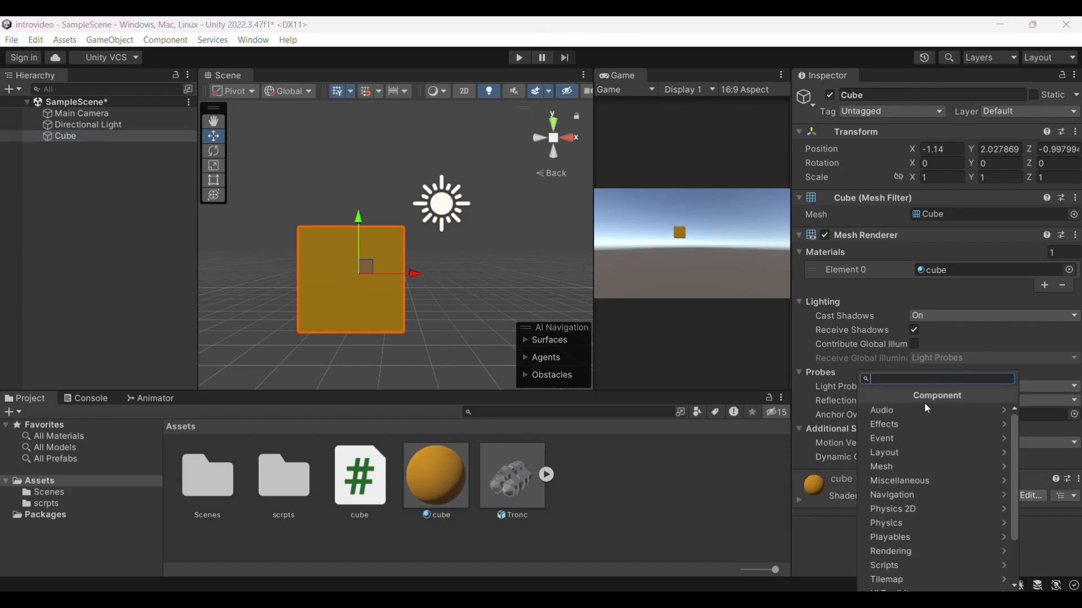
scroll(895, 528, "down", 2)
scroll(894, 528, "up", 2)
scroll(895, 528, "down", 2)
scroll(897, 533, "up", 2)
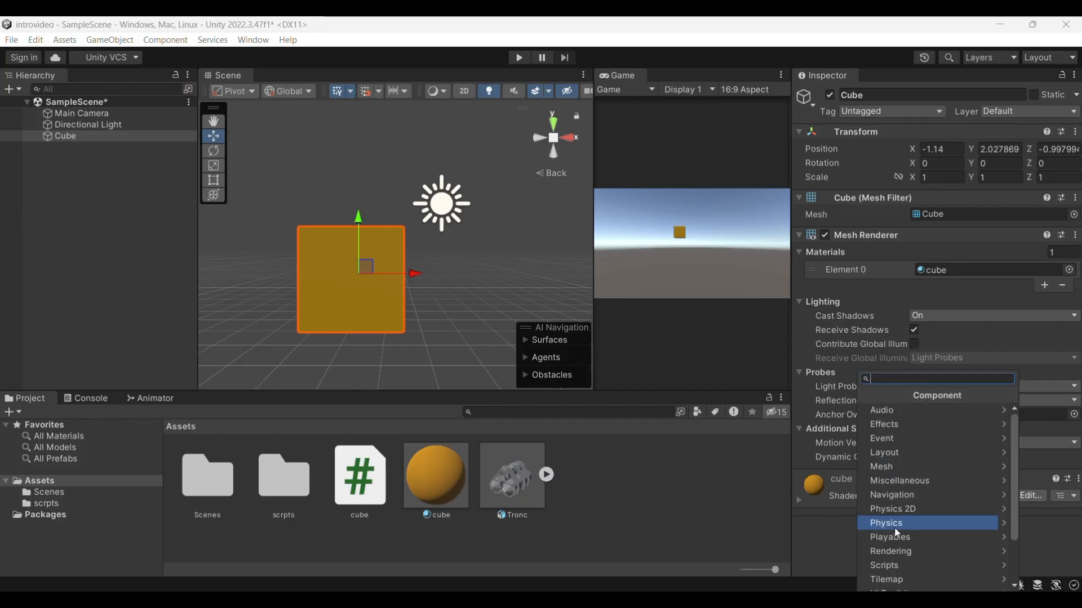
left_click(649, 477)
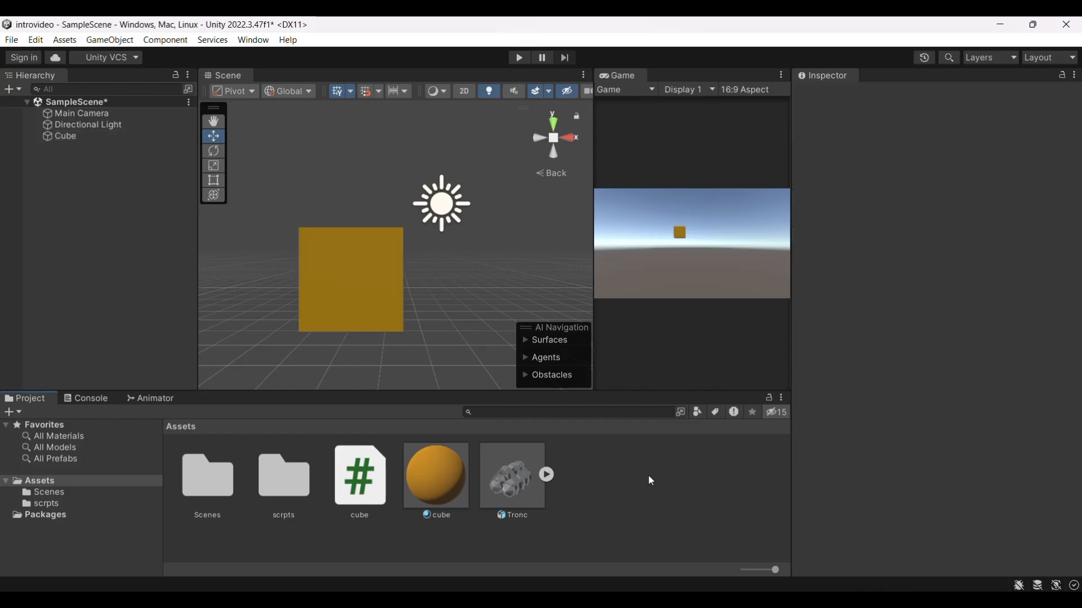
Add a UI Canvas to the scene at the root level of the hierarchy
left_click(386, 291)
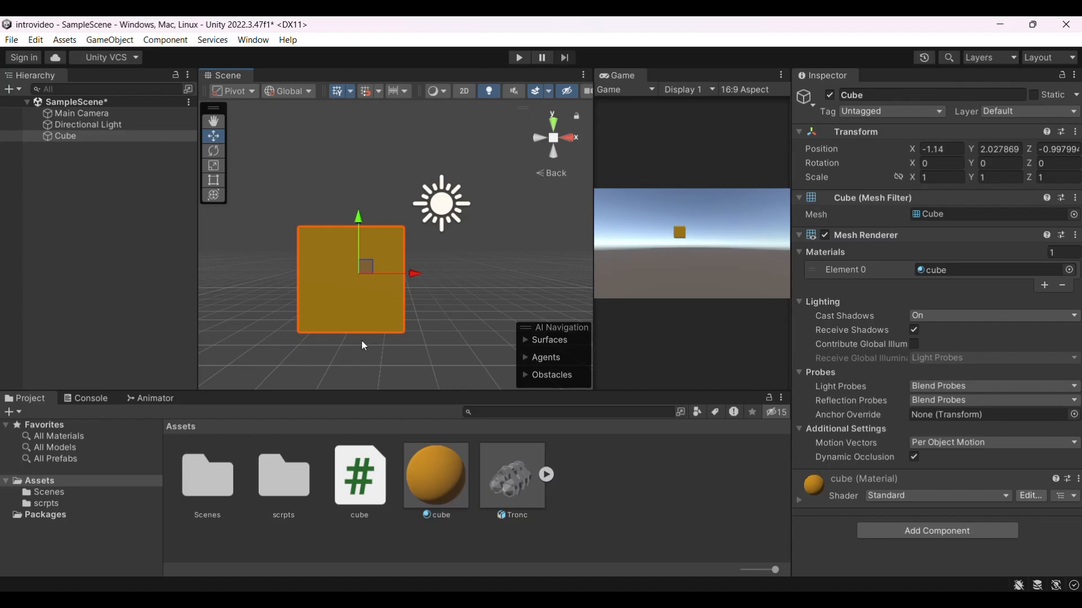
right_click(97, 248)
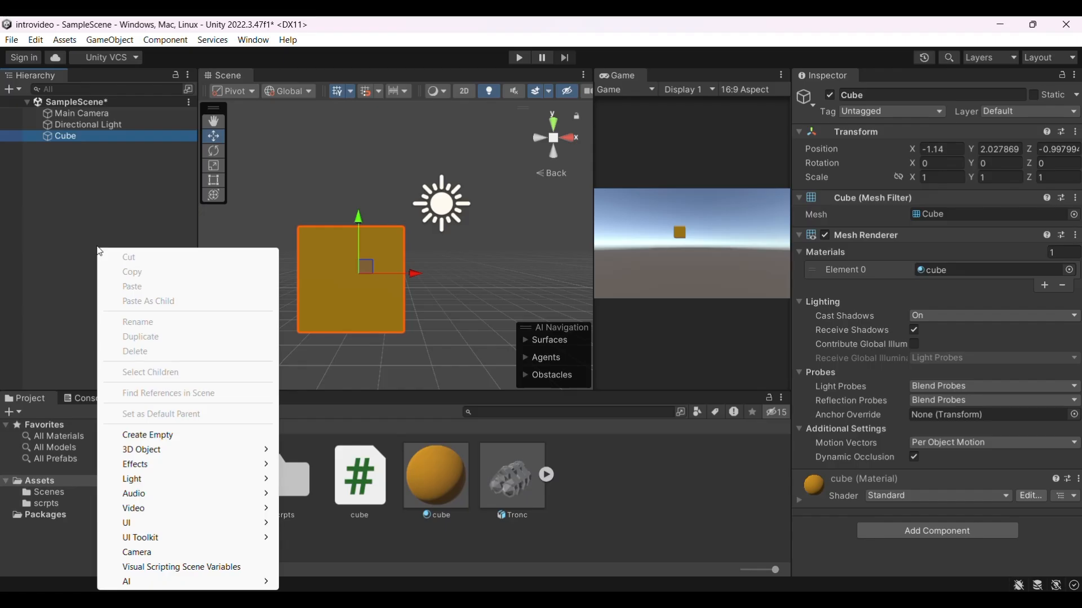
left_click(95, 234)
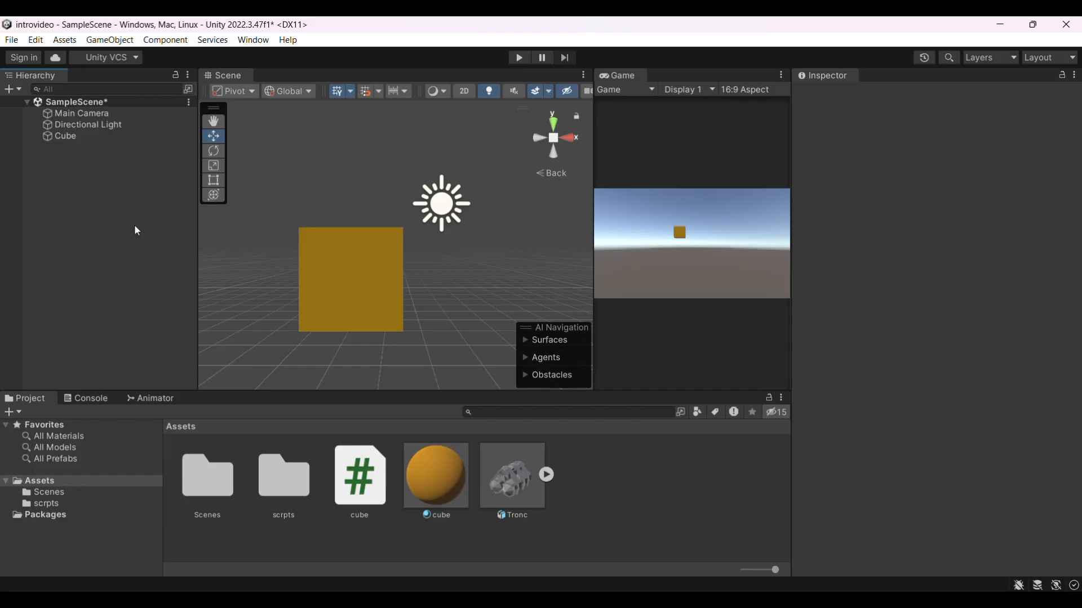
right_click(177, 236)
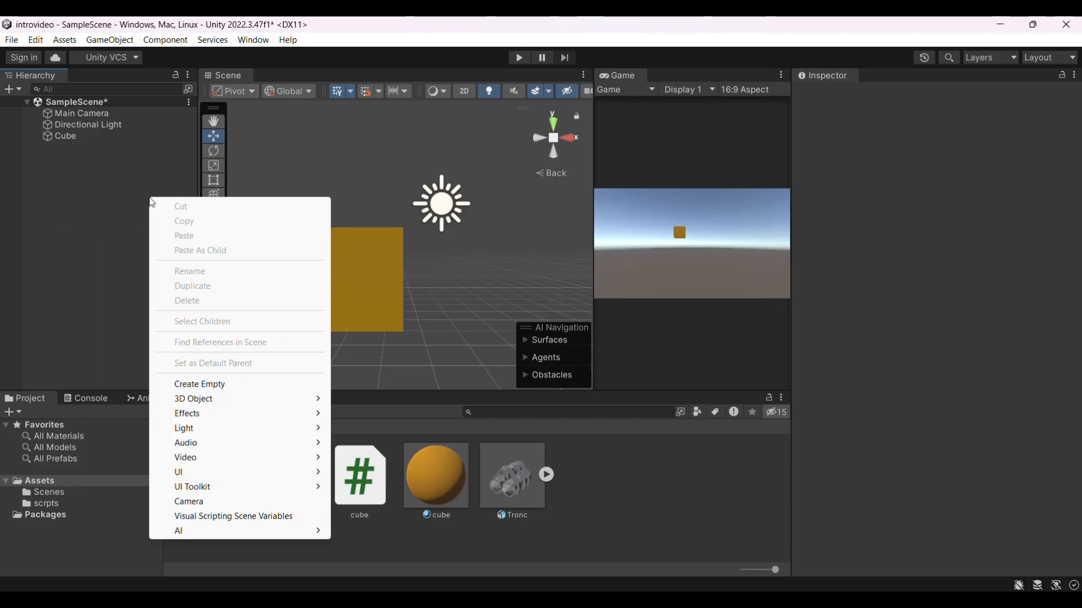
mouse_move(210, 471)
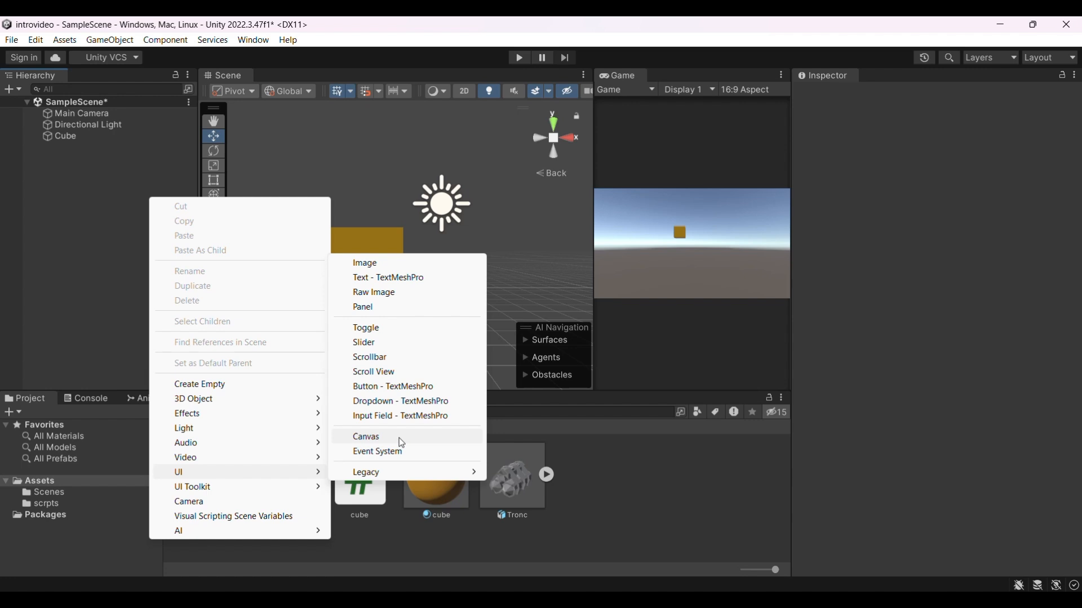
left_click(399, 438)
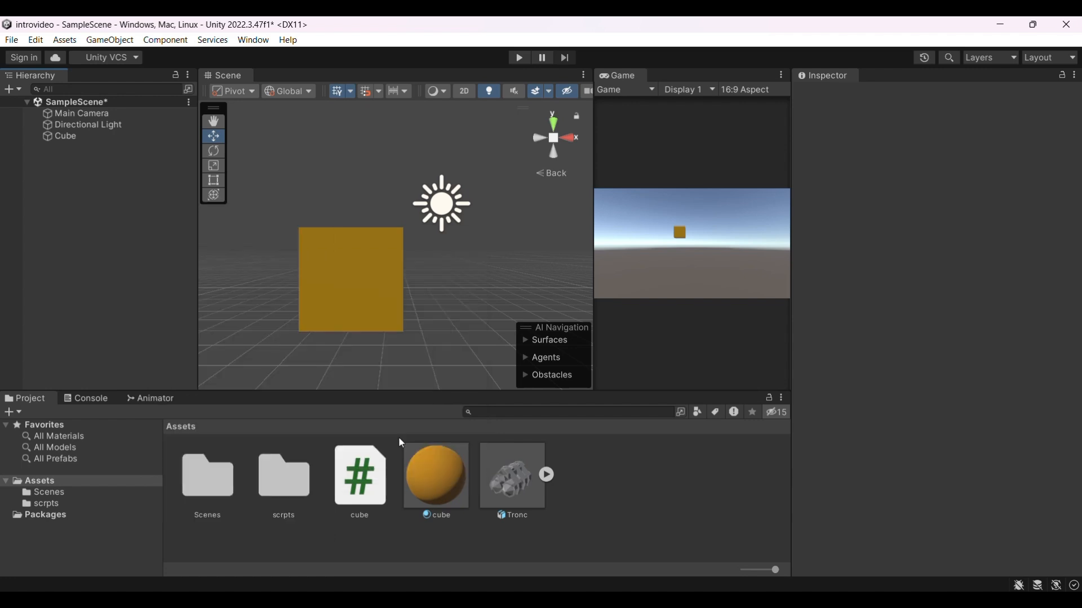
left_click(135, 262)
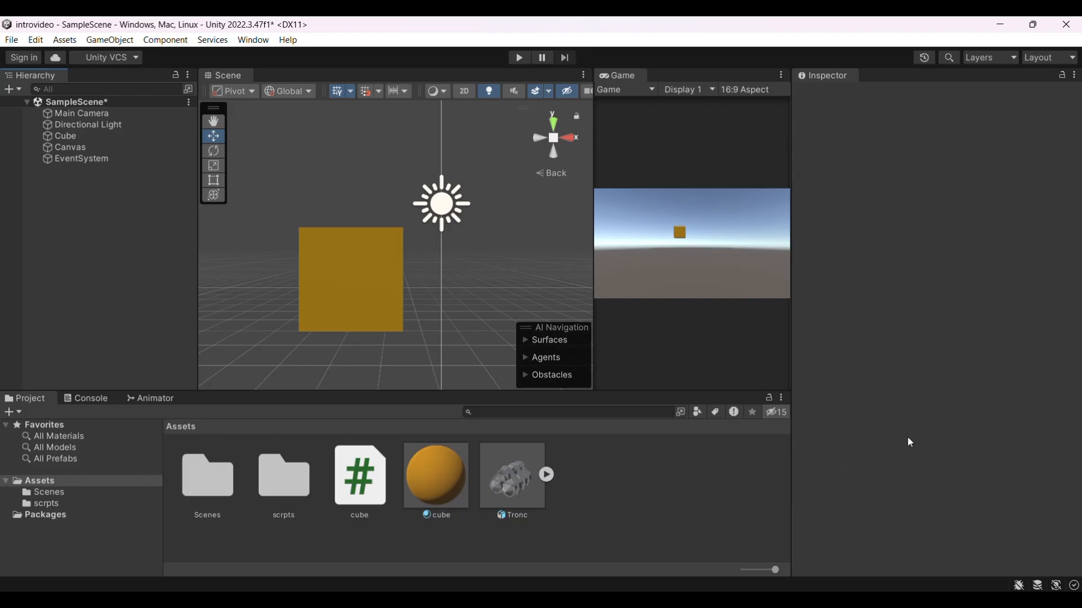
Inspect the components of the EventSystem and the Canvas in turn
left_click(133, 160)
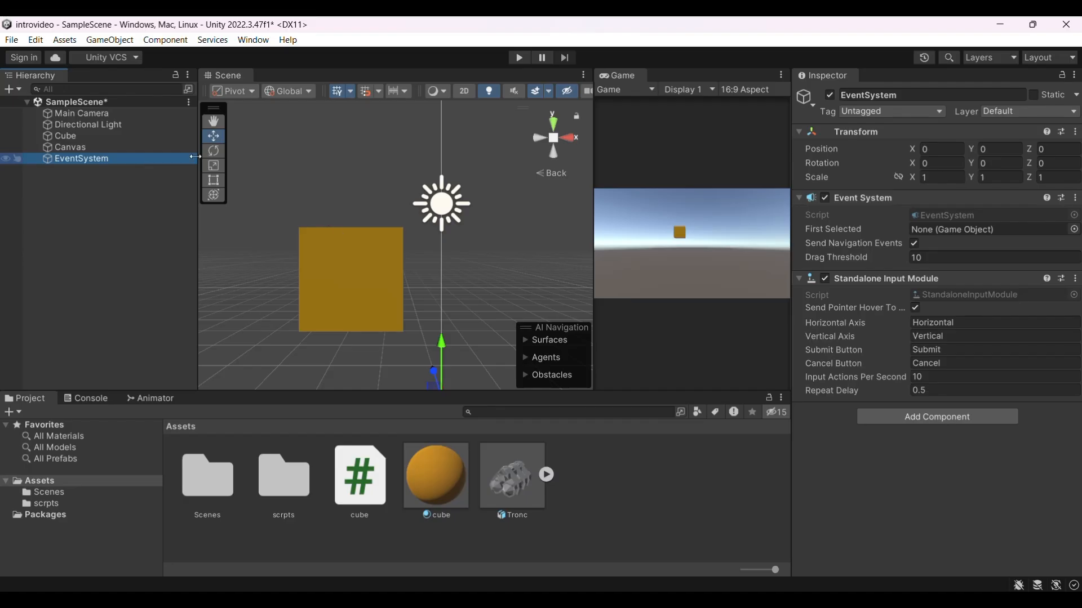
left_click(74, 149)
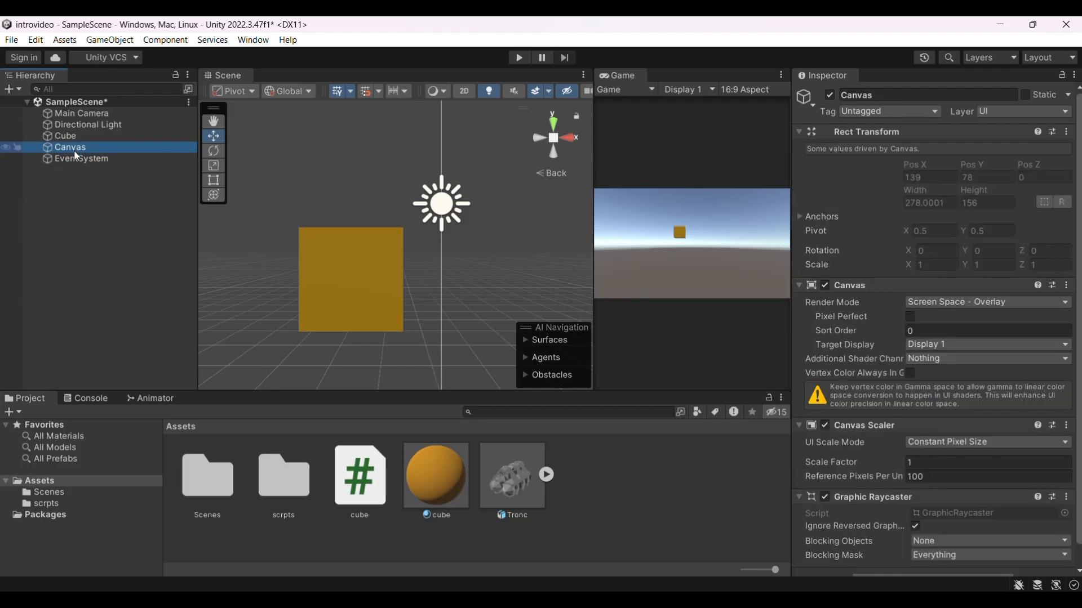
left_click(80, 159)
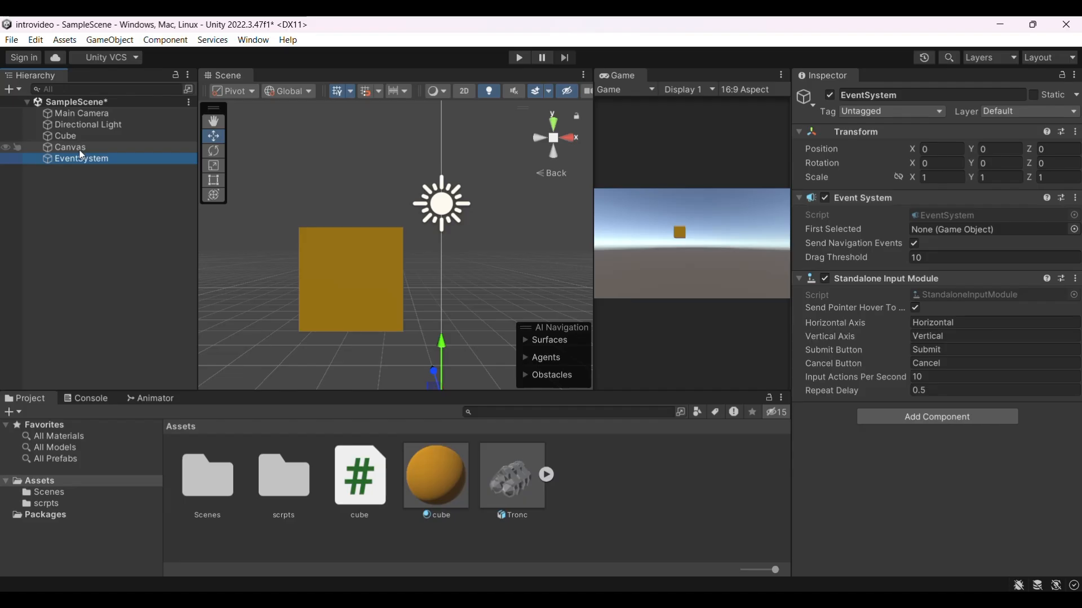
left_click(81, 149)
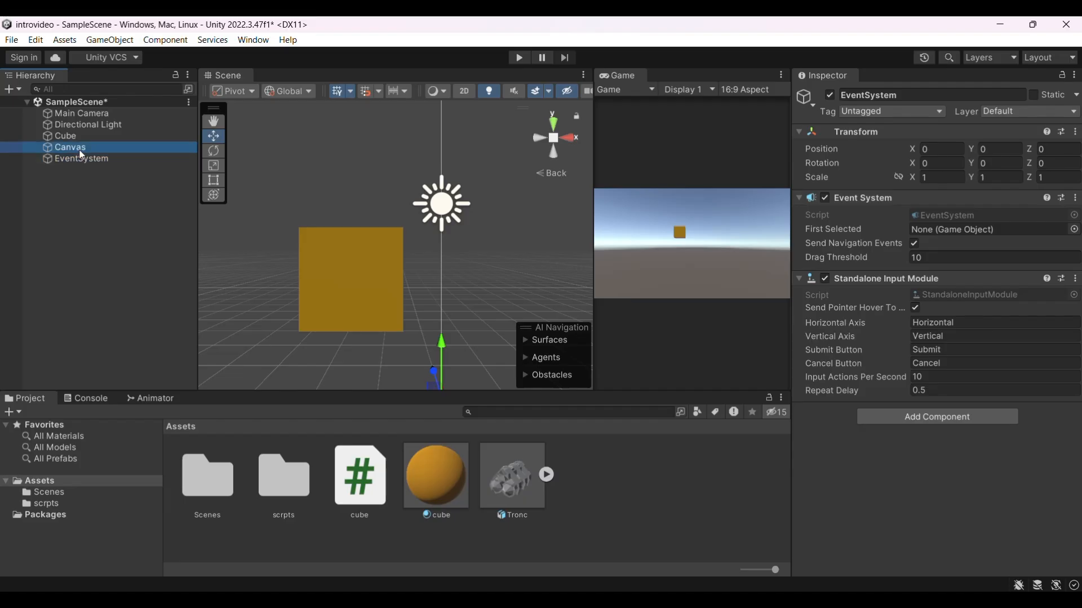
scroll(524, 253, "down", 1)
scroll(511, 233, "down", 2)
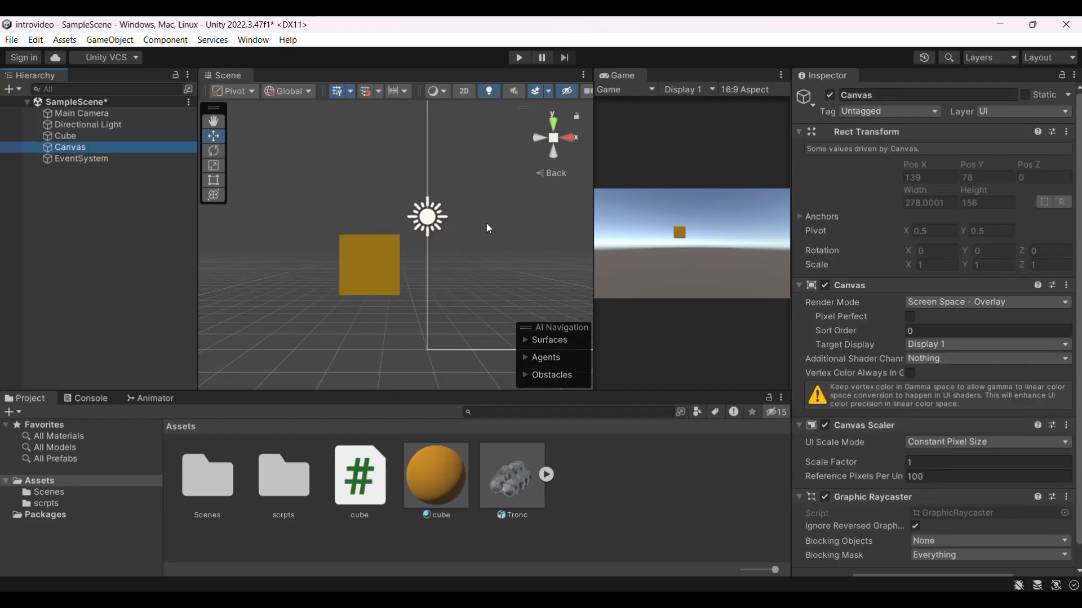
Frame the Canvas in the scene view and examine its rectangular outline from near and far
double_click(125, 146)
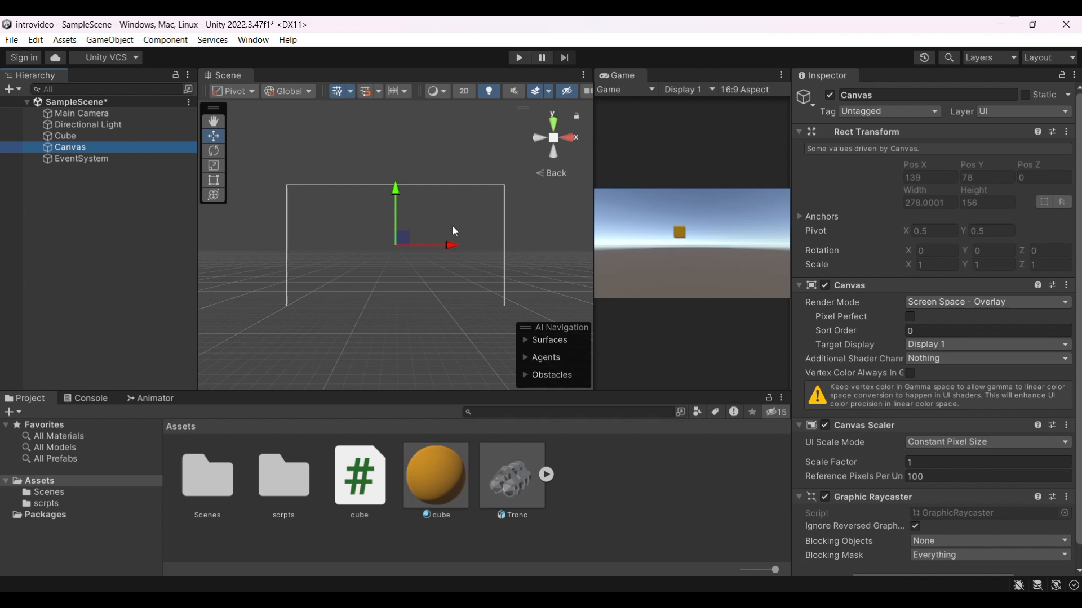
scroll(428, 183, "up", 3)
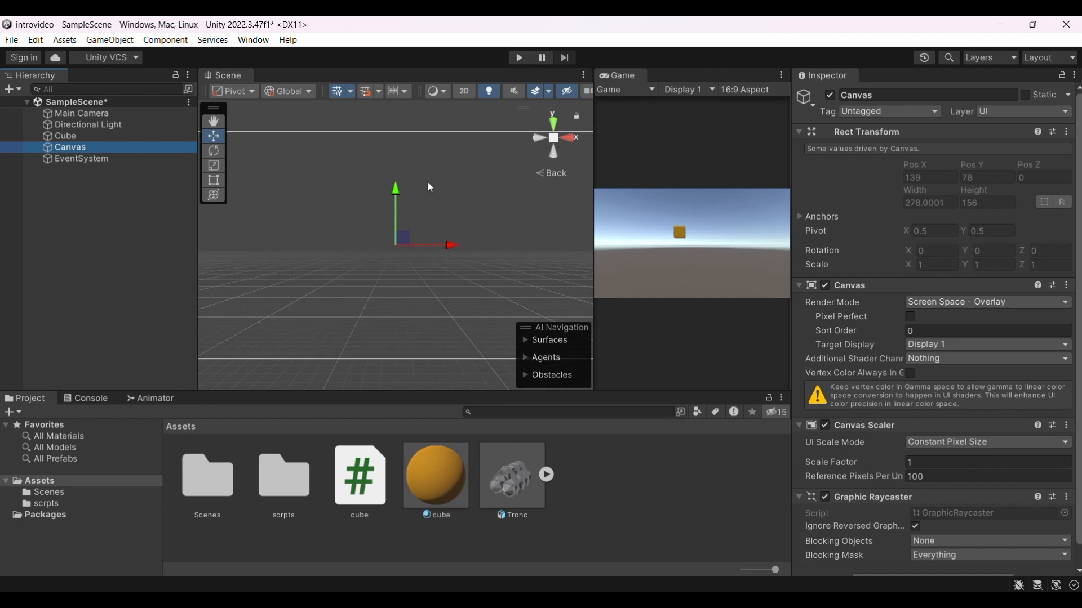
scroll(428, 184, "down", 2)
scroll(428, 183, "down", 1)
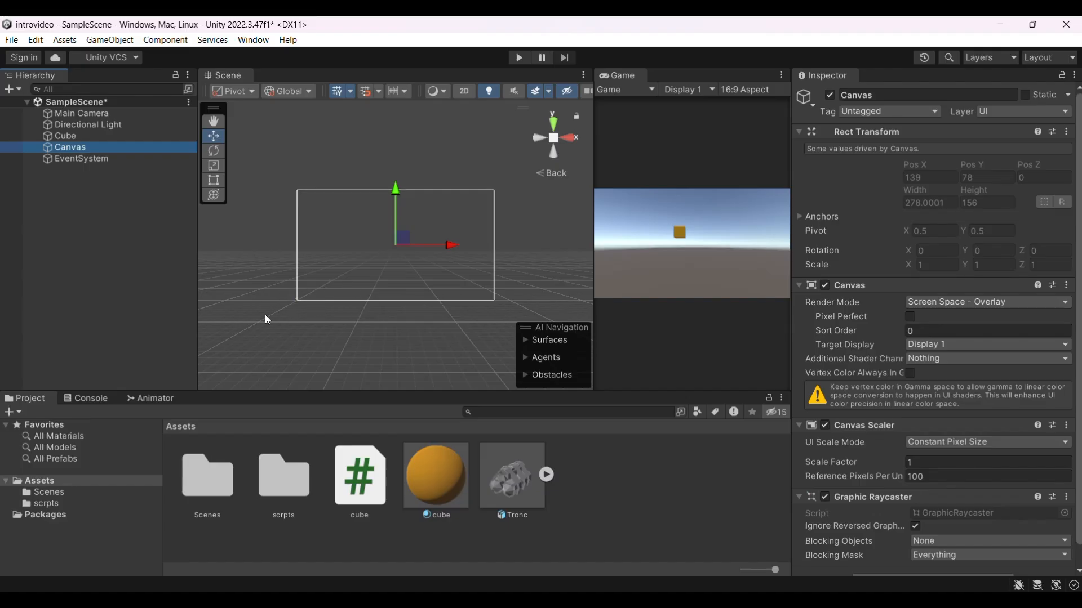
scroll(282, 308, "down", 2)
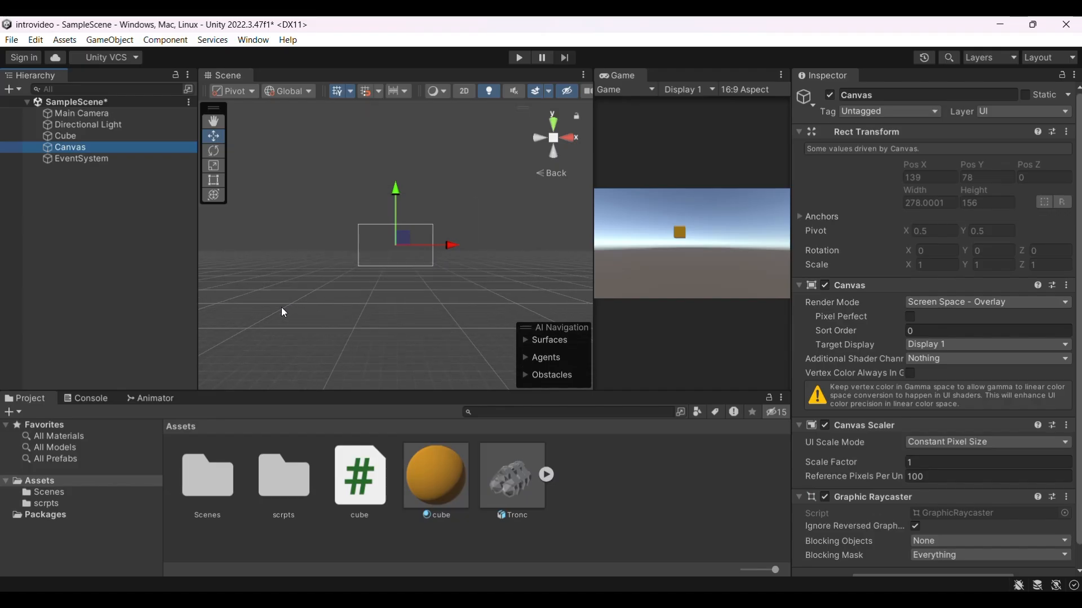
scroll(353, 260, "up", 3)
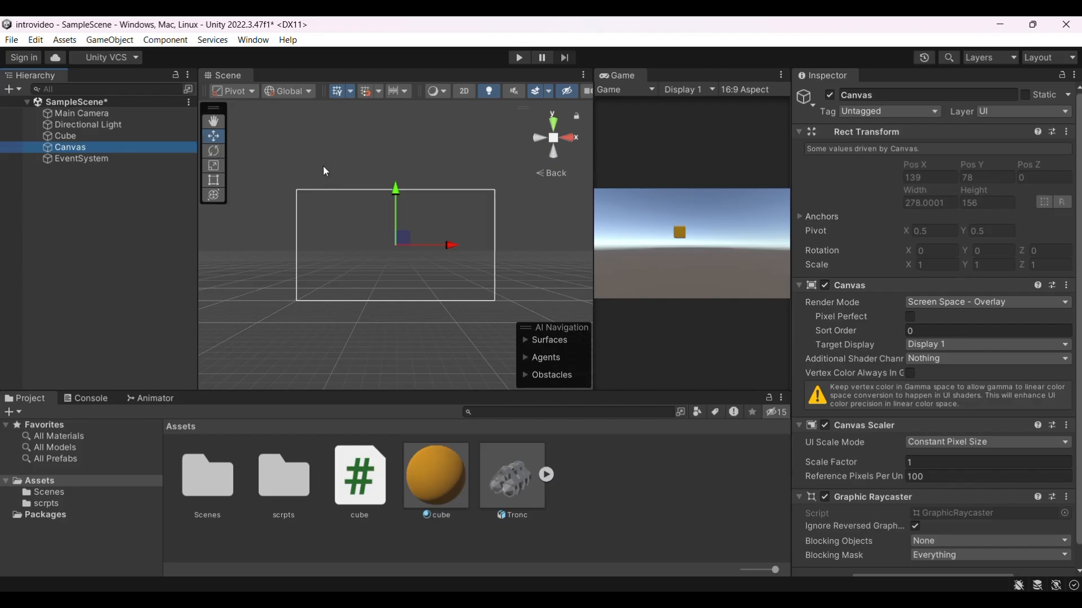
Try to scale the Canvas uniformly with the Scale tool, and switch to the Rect tool
left_click(215, 165)
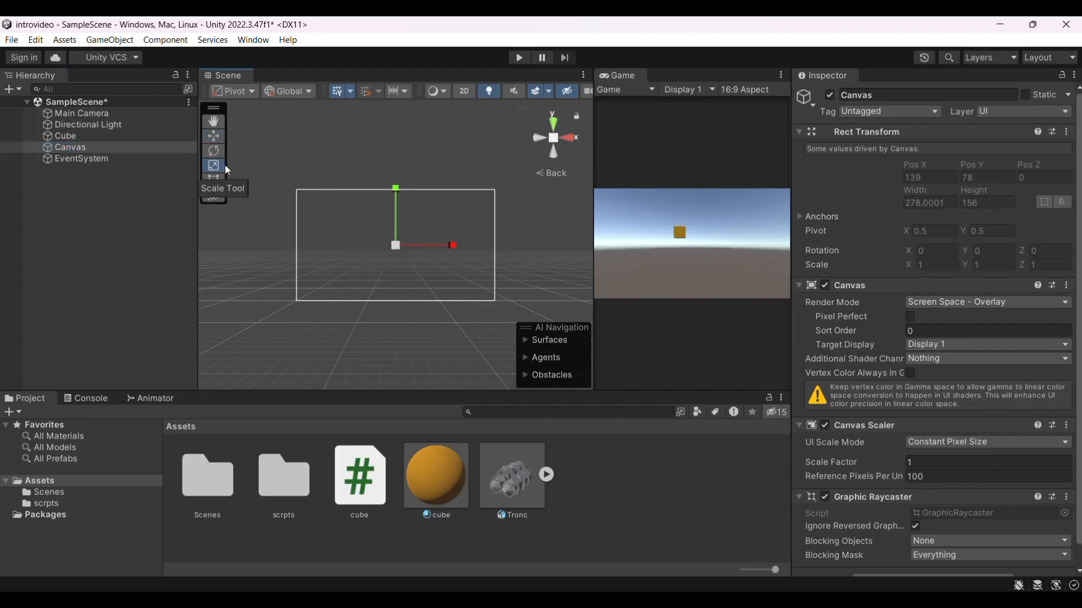
mouse_move(396, 245)
left_mouse_down()
mouse_move(405, 235)
mouse_move(332, 337)
mouse_move(462, 186)
mouse_move(304, 305)
mouse_move(369, 272)
mouse_move(401, 241)
mouse_move(397, 251)
left_mouse_up()
left_click(213, 181)
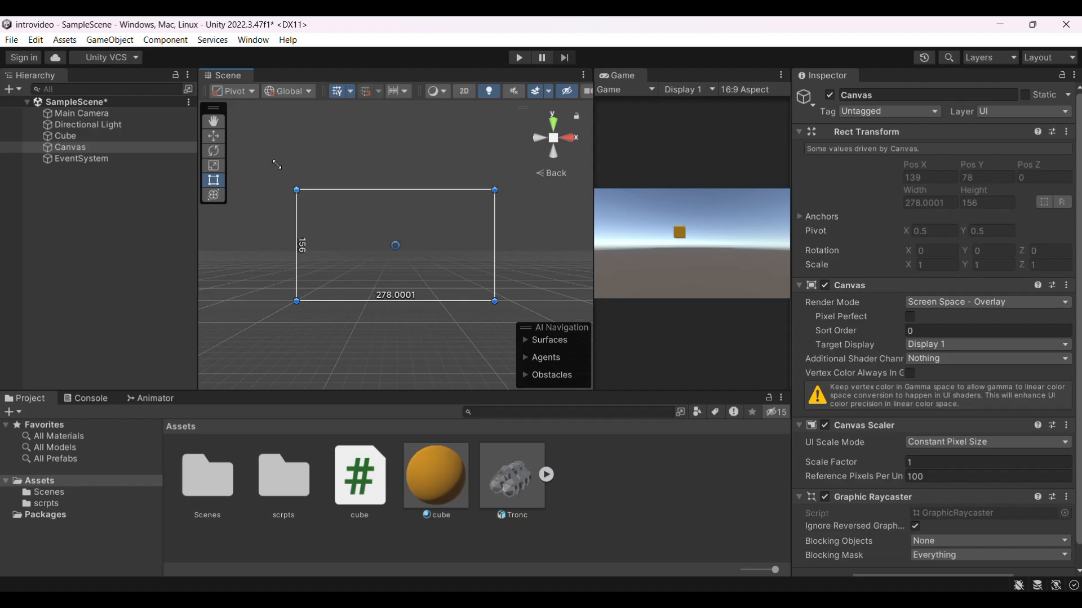
scroll(348, 238, "down", 2)
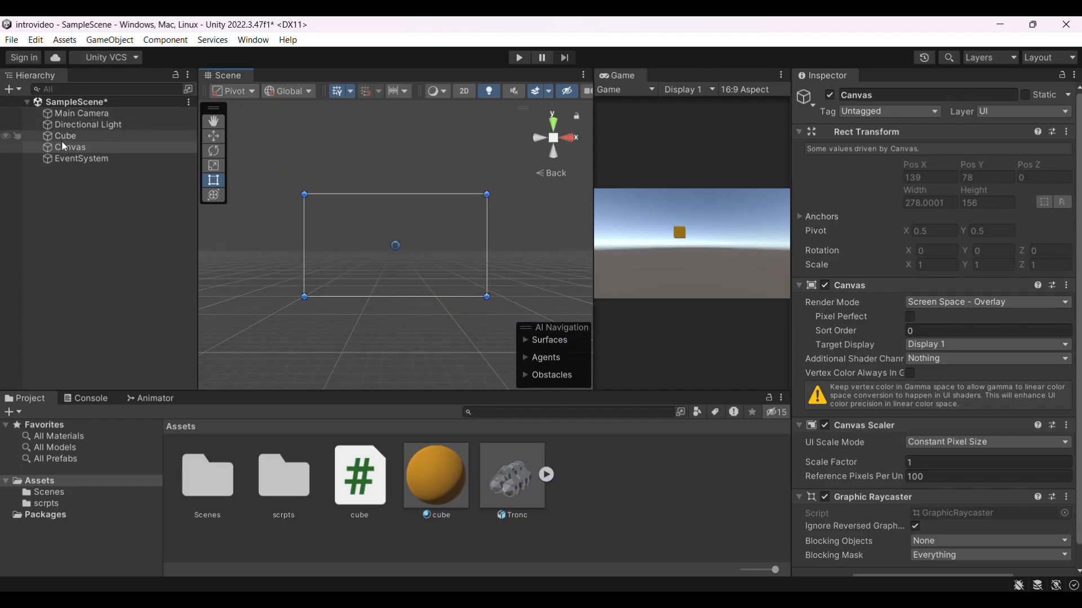
View the UI Scale Mode options of the Canvas Scaler without choosing one
scroll(945, 565, "down", 2)
left_click(938, 420)
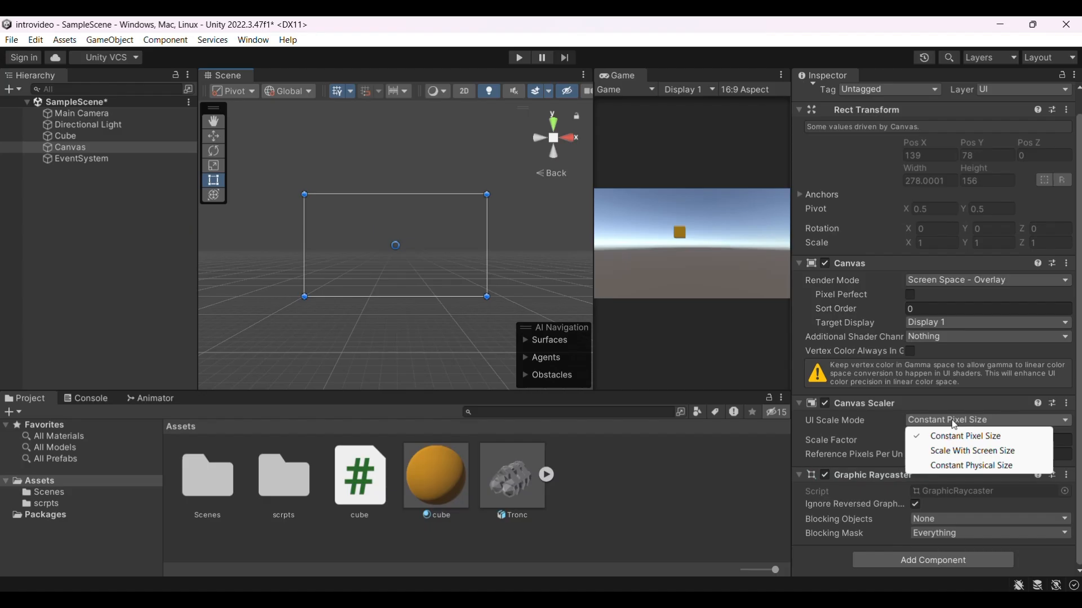
left_click(424, 207)
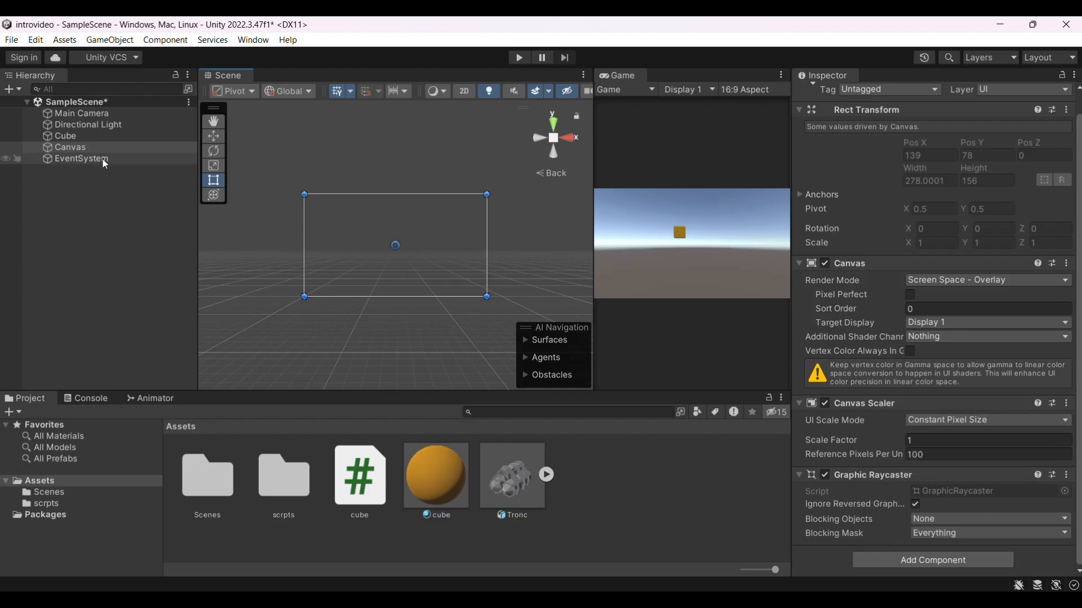
Frame the Cube in the scene view and compare its size and position with the Canvas outline
double_click(83, 136)
scroll(462, 204, "up", 5)
scroll(462, 204, "down", 10)
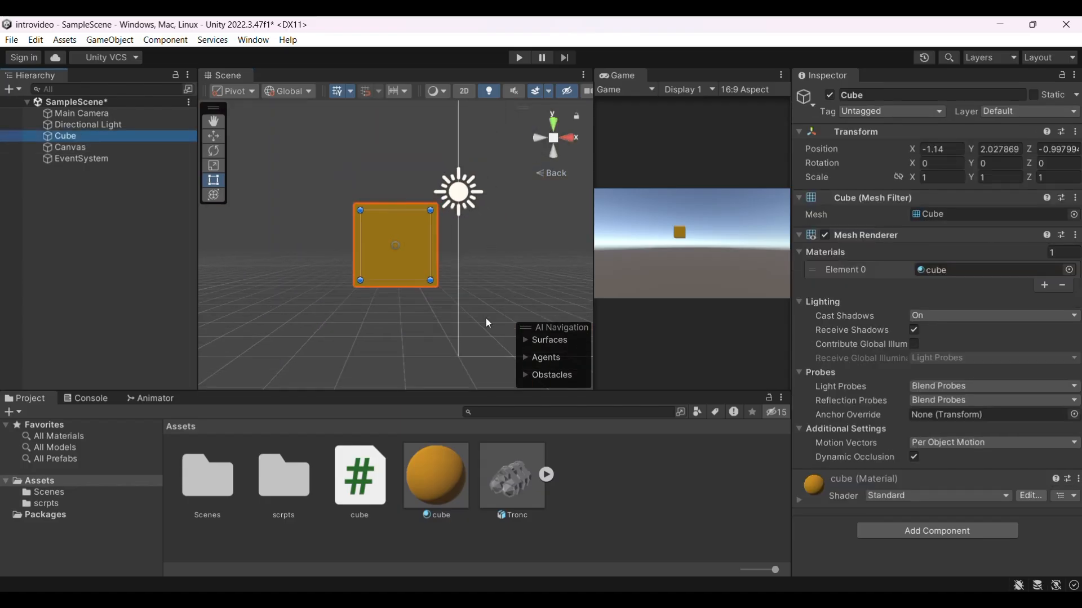
scroll(435, 236, "down", 3)
scroll(435, 237, "up", 8)
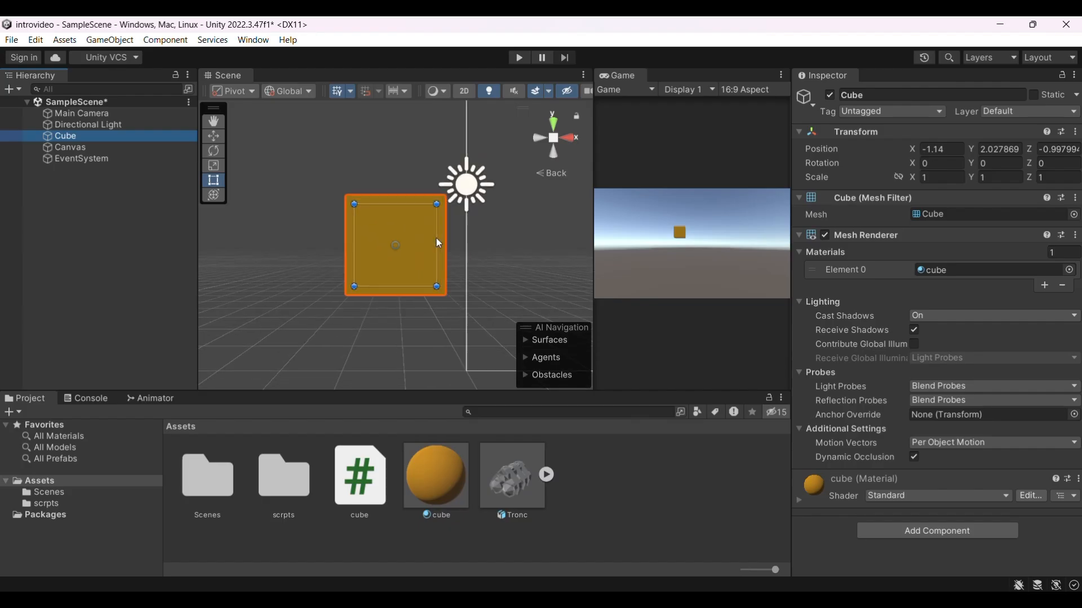
scroll(458, 224, "down", 3)
scroll(458, 227, "up", 3)
scroll(458, 227, "down", 1)
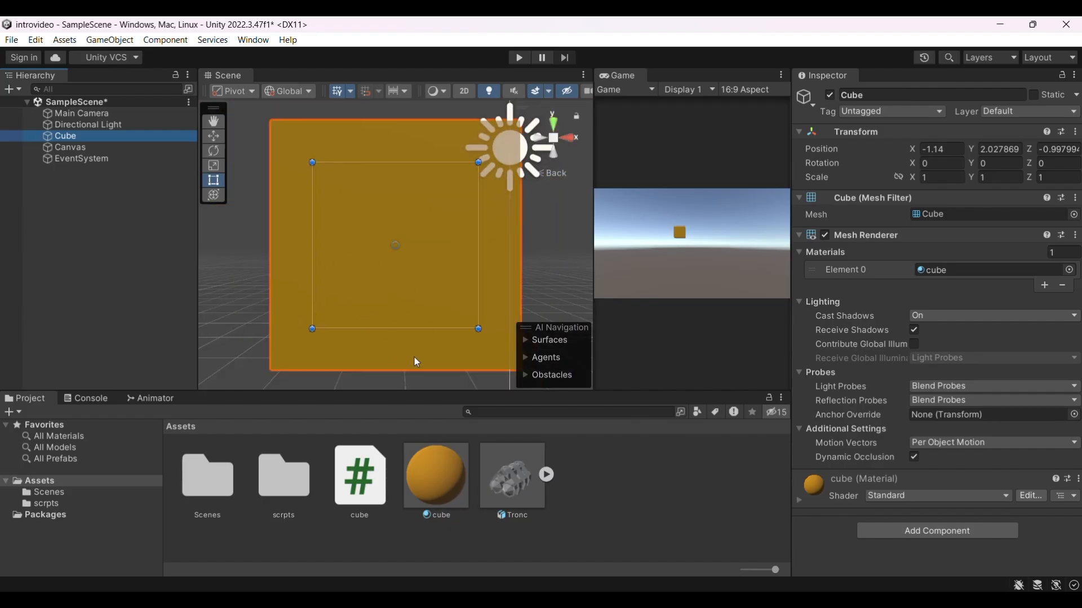
scroll(381, 333, "down", 3)
scroll(381, 334, "up", 1)
scroll(389, 327, "down", 2)
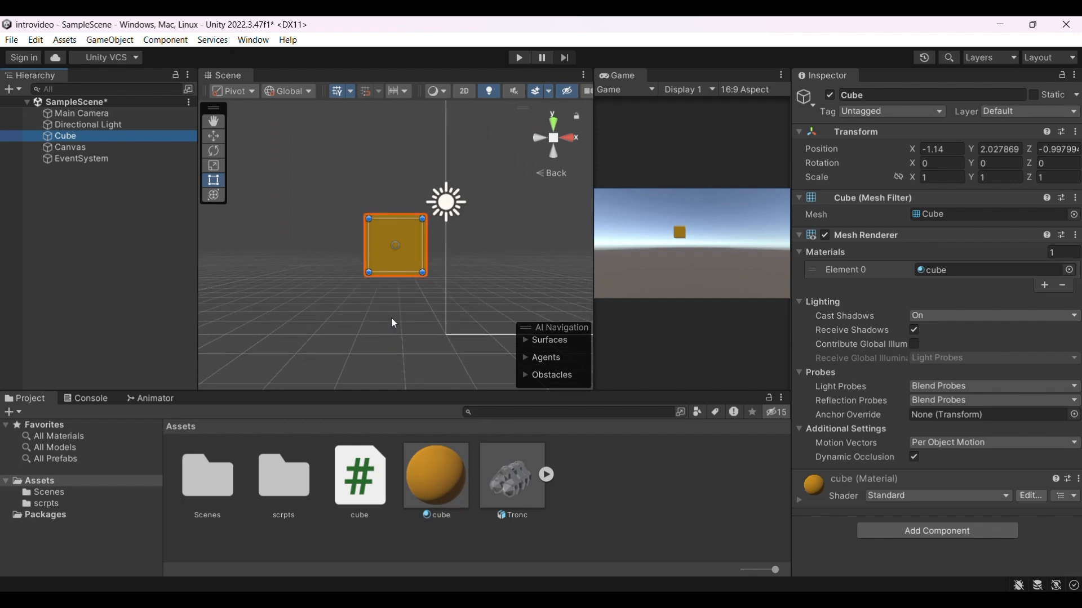
scroll(374, 225, "down", 4)
scroll(397, 209, "up", 3)
scroll(401, 205, "up", 1)
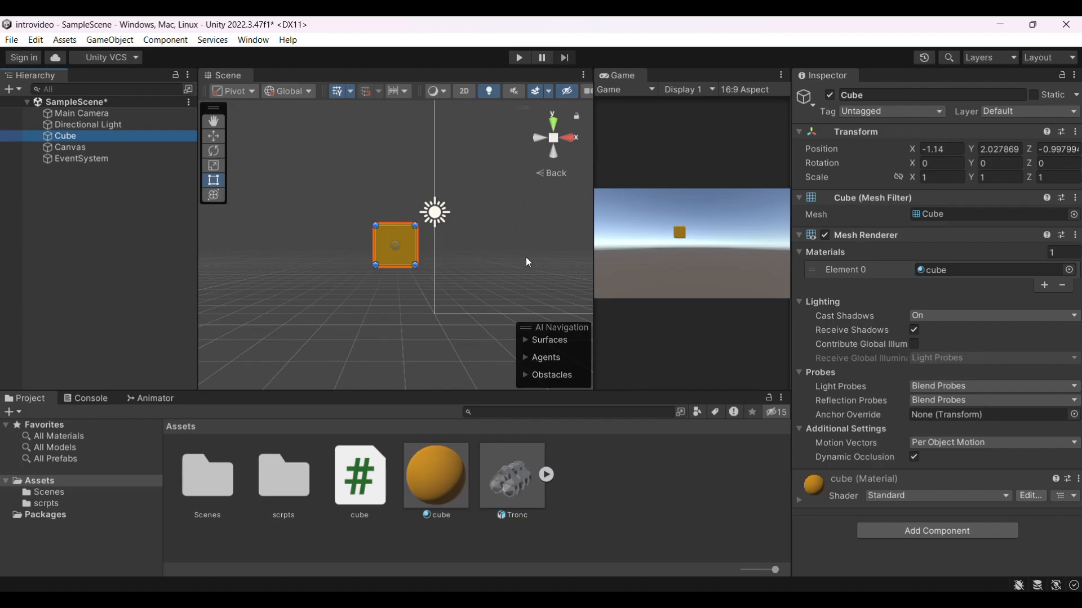
scroll(523, 245, "up", 2)
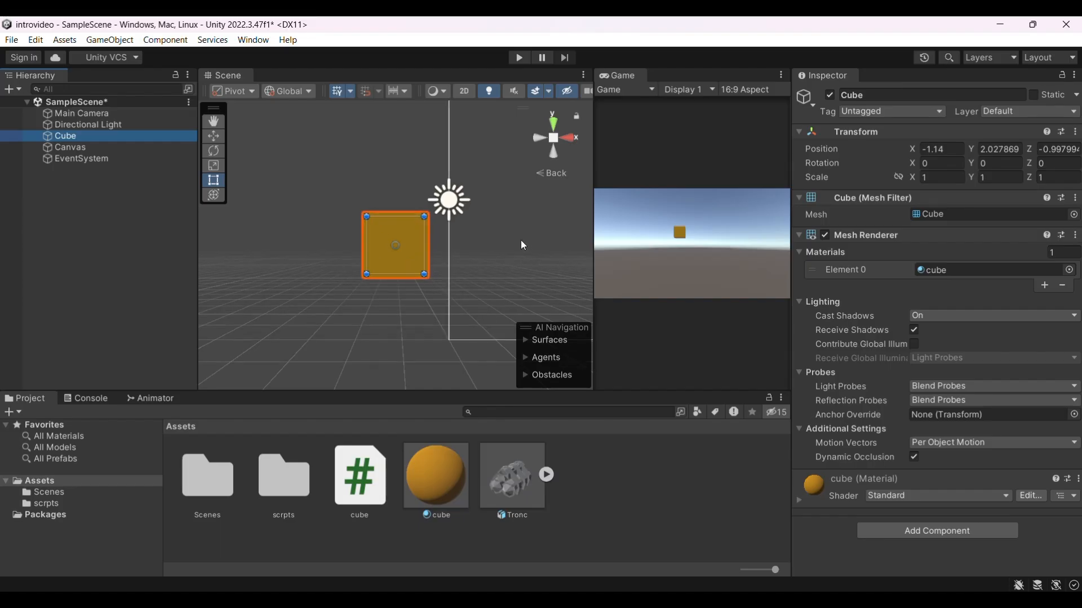
Select the Canvas and set its Canvas Scaler's UI Scale Mode to Scale With Screen Size
left_click(117, 146)
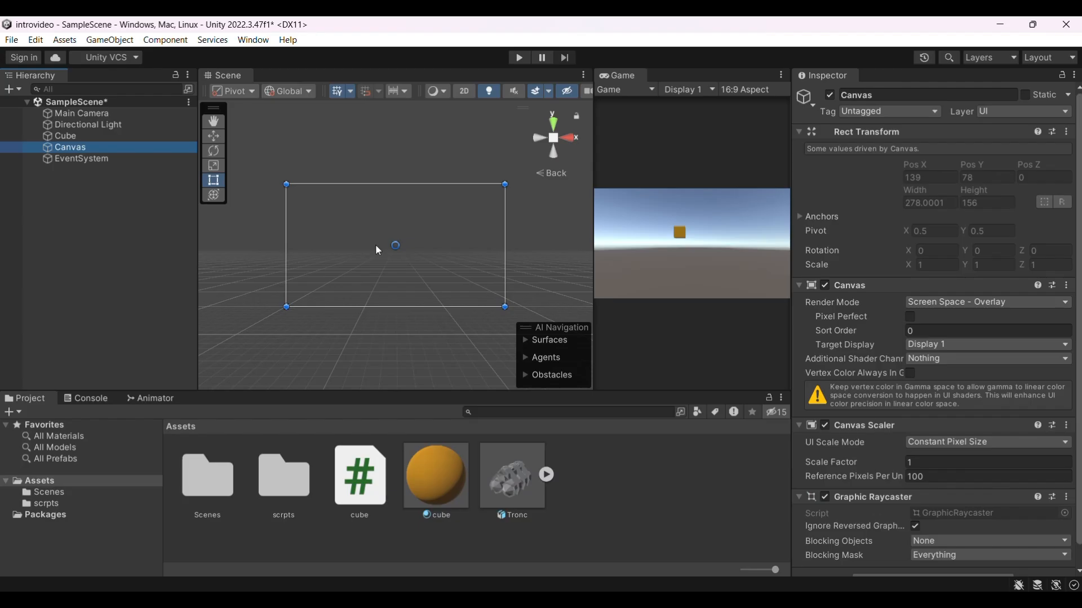
left_click(1028, 443)
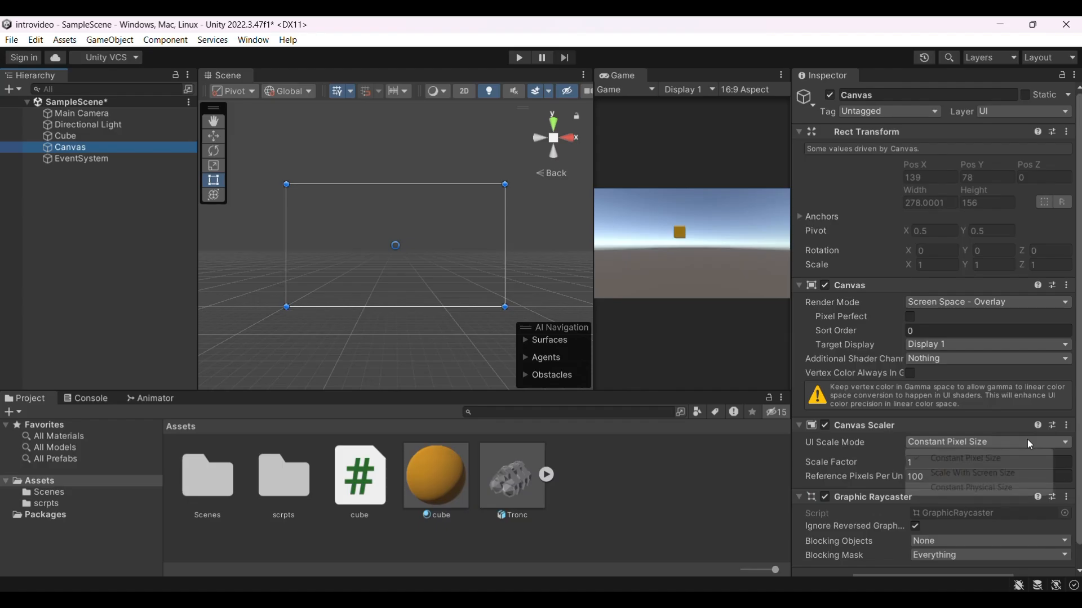
left_click(1027, 441)
left_click(1027, 441)
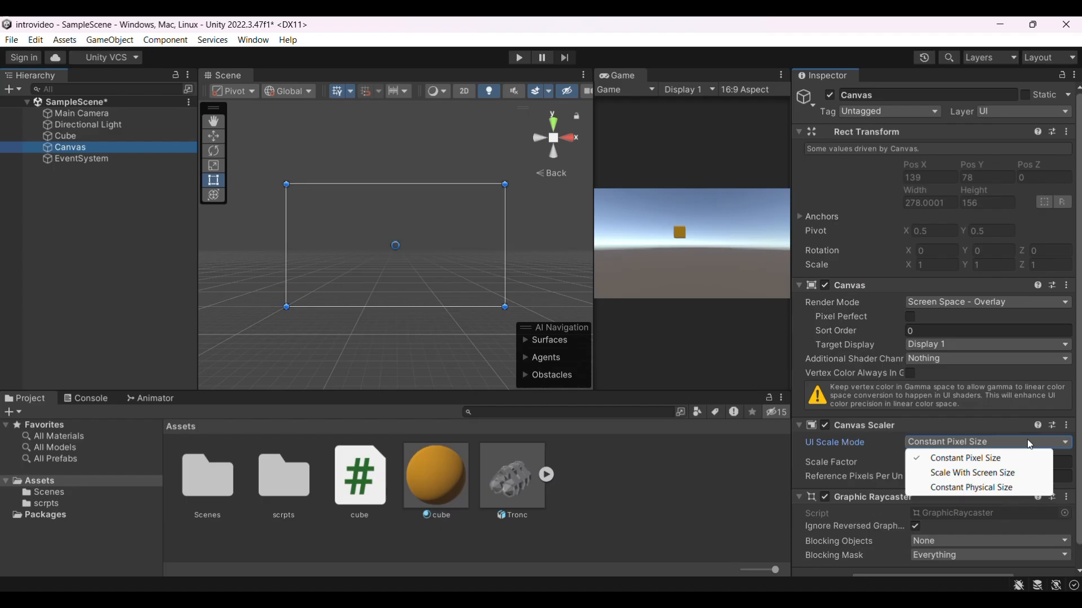
left_click(990, 472)
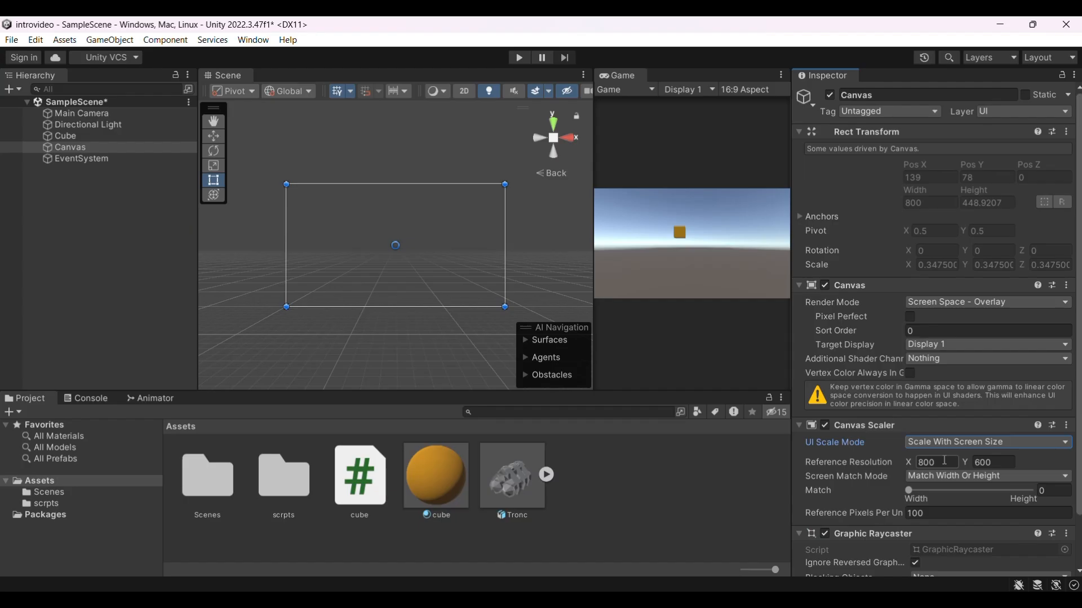
left_click(975, 443)
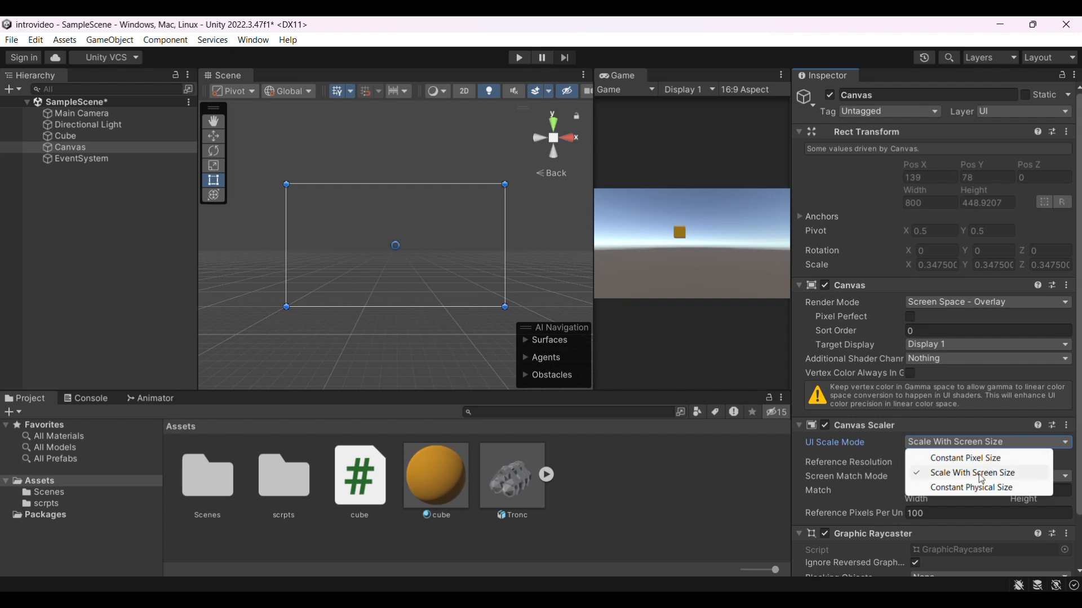
left_click(986, 473)
Set the Canvas Scaler's Reference Resolution to X 1920 and Y 1080
left_click(936, 462)
type("1080")
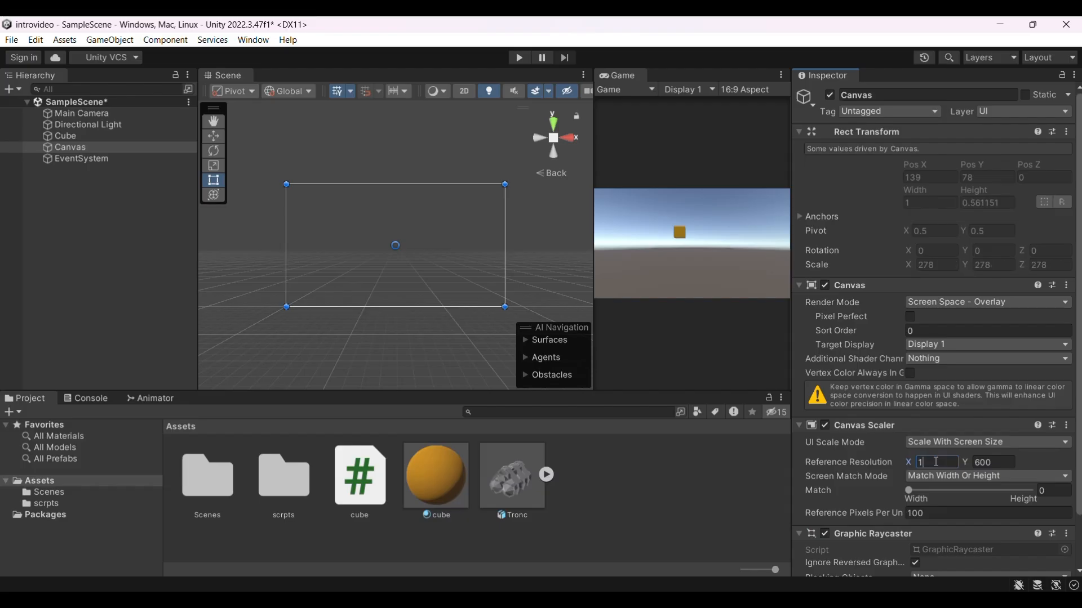
key("BackSpace")
key("BackSpace")
key("BackSpace")
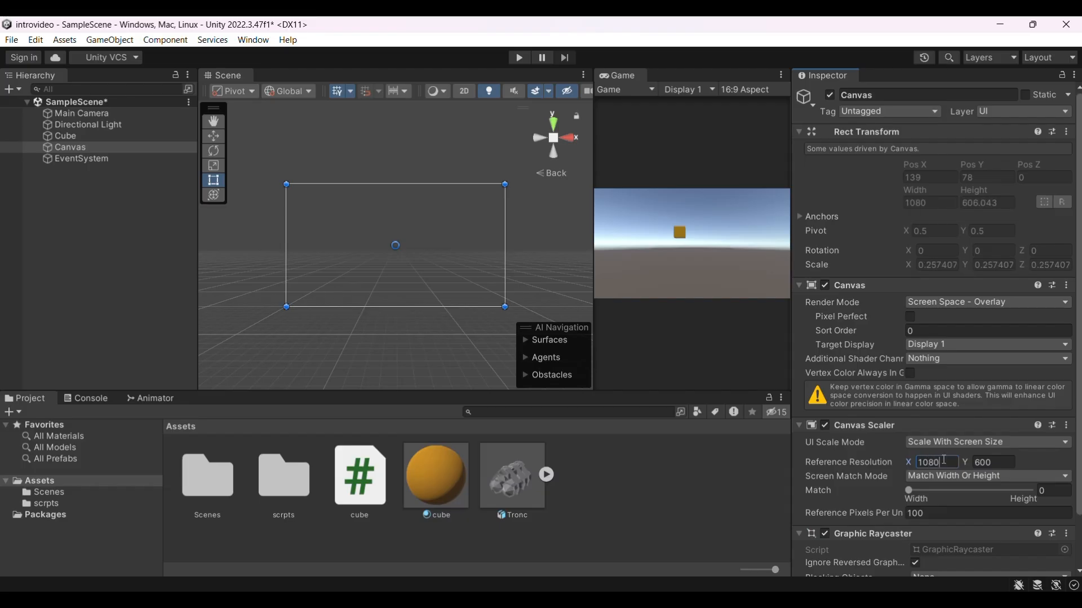
type("93")
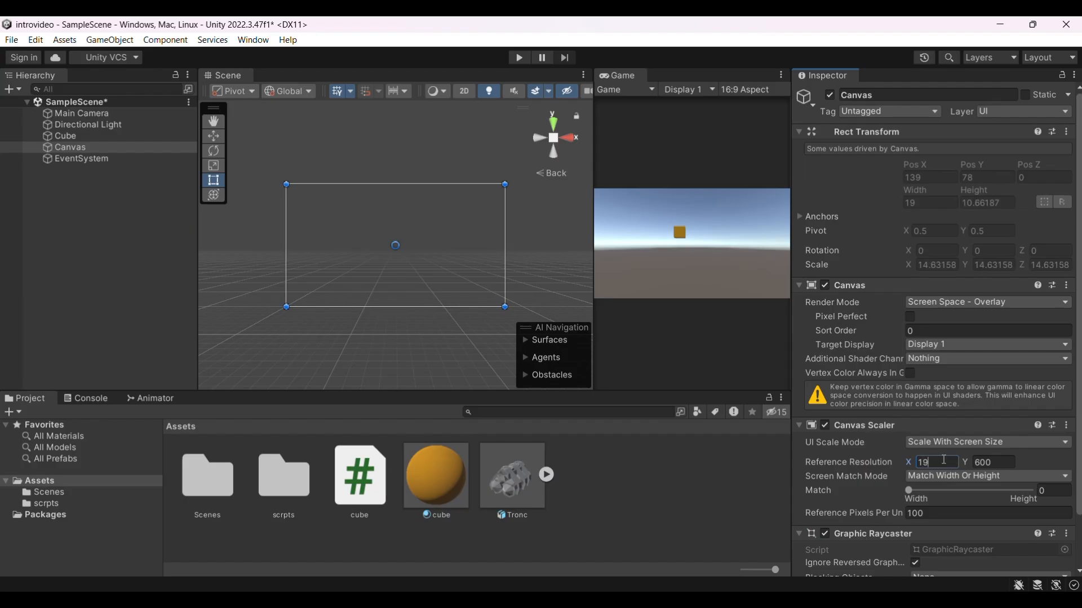
key("BackSpace")
type("12")
key("BackSpace")
key("BackSpace")
type("20")
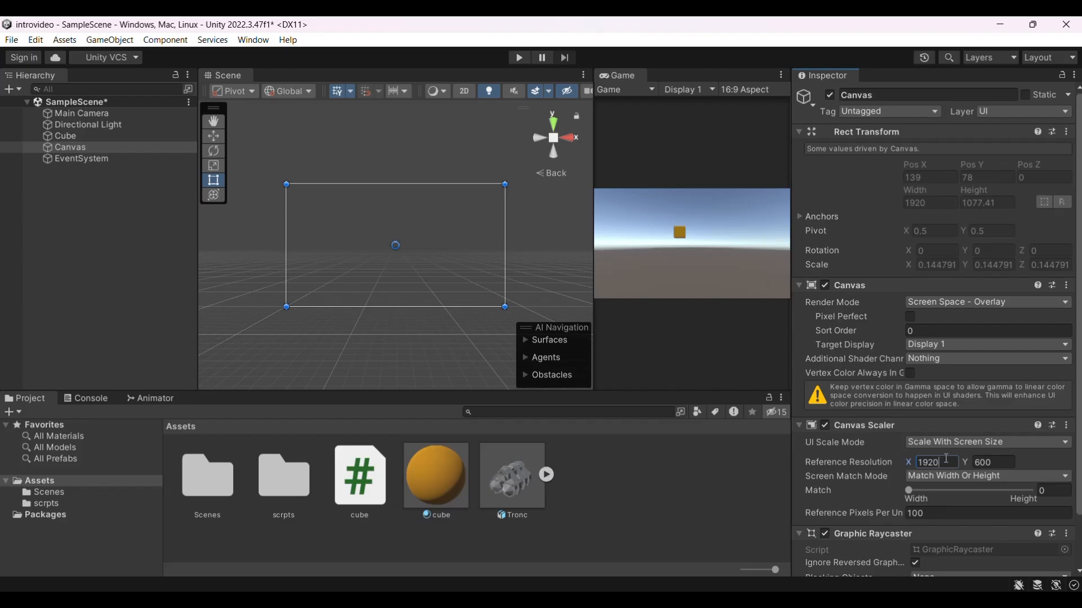
left_click(987, 461)
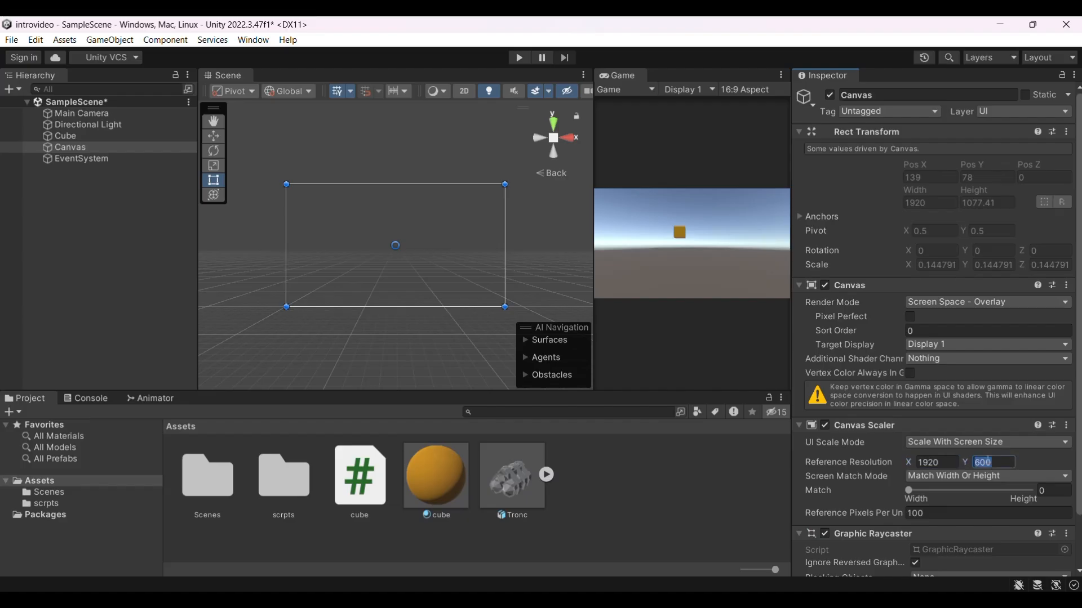
type("1080")
Change the Reference Resolution's X to 1080 and try to resize the Canvas outline from its upper-left corner
left_click(937, 462)
type("1080")
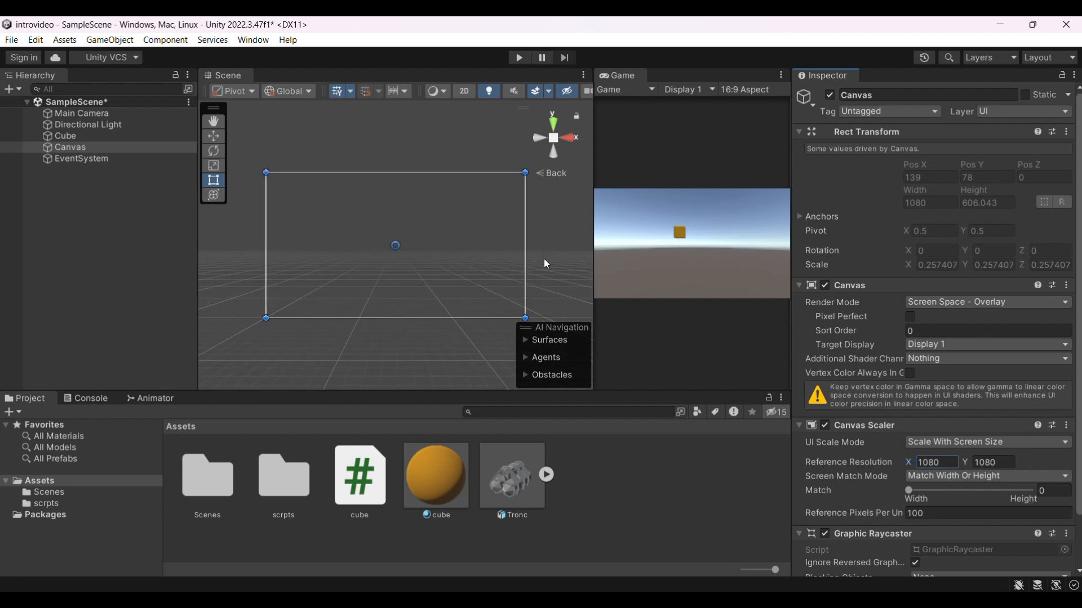
left_click_drag(909, 490, 838, 483)
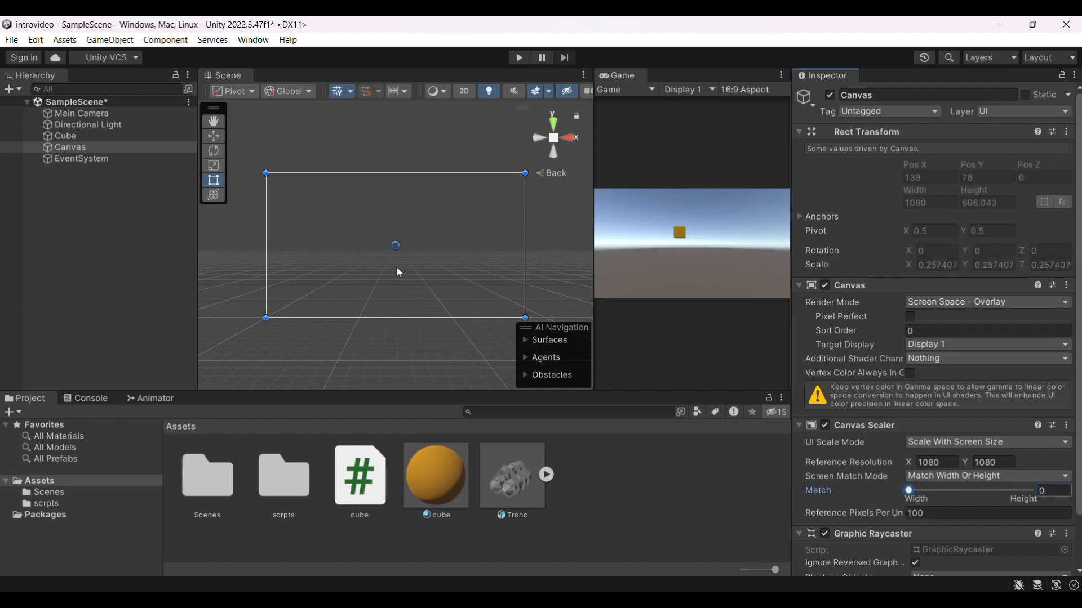
left_click_drag(256, 166, 339, 206)
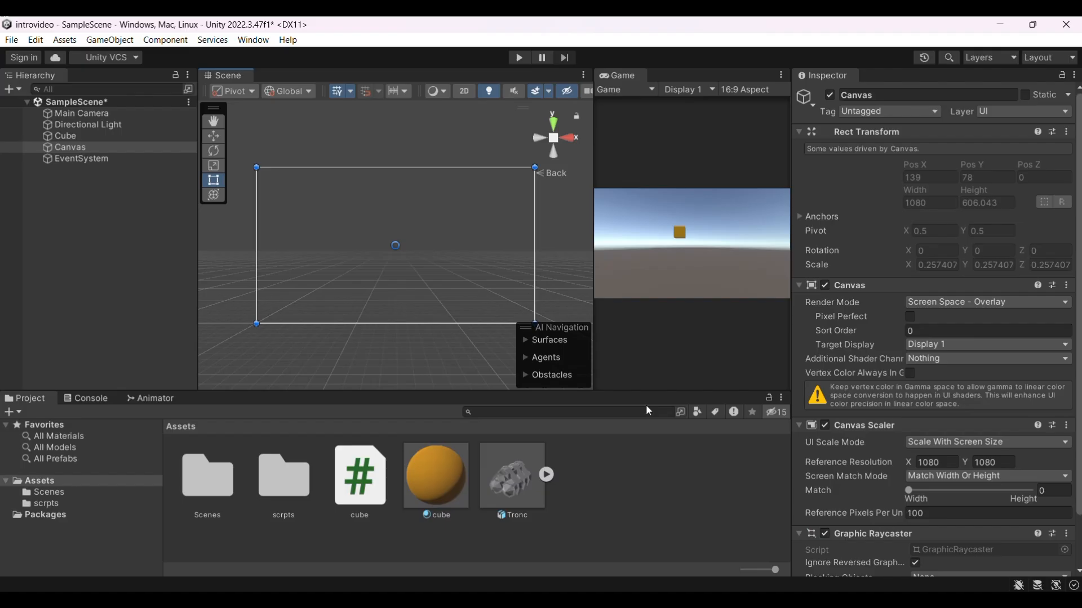
Set the X value of the Canvas Scaler's Reference Resolution back to 1920
left_click(939, 461)
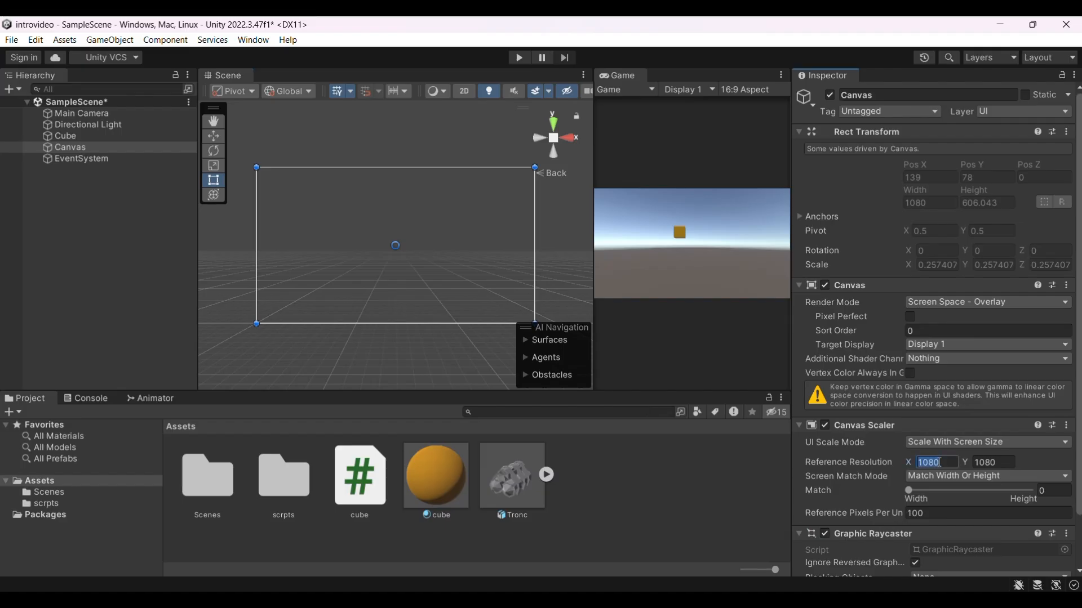
type("19")
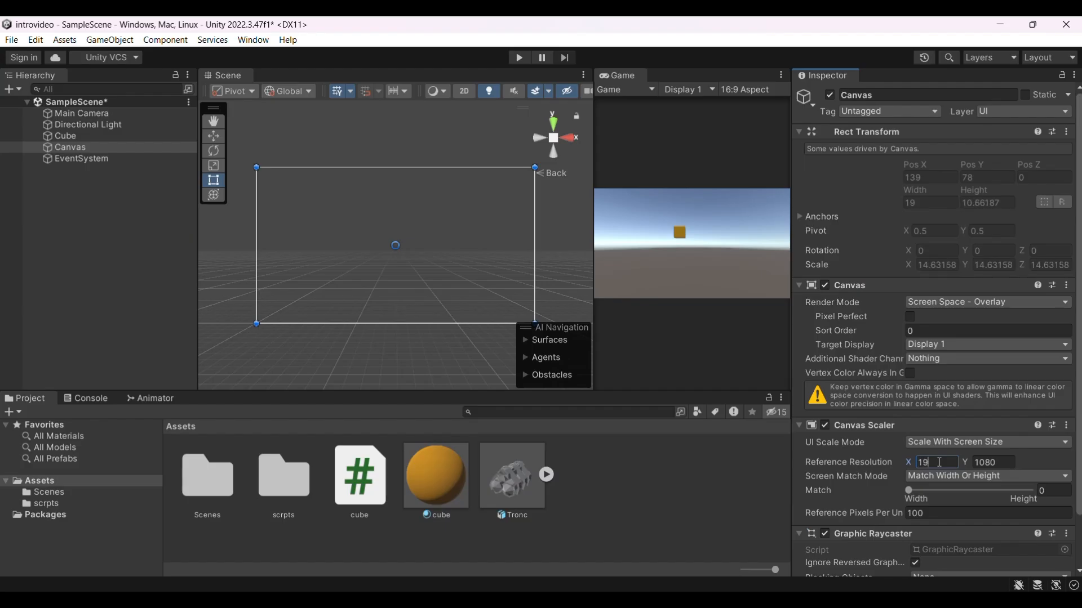
type("20")
Switch the UI Scale Mode to Constant Pixel Size and back to Scale With Screen Size, and review the remaining Canvas components
left_click(991, 443)
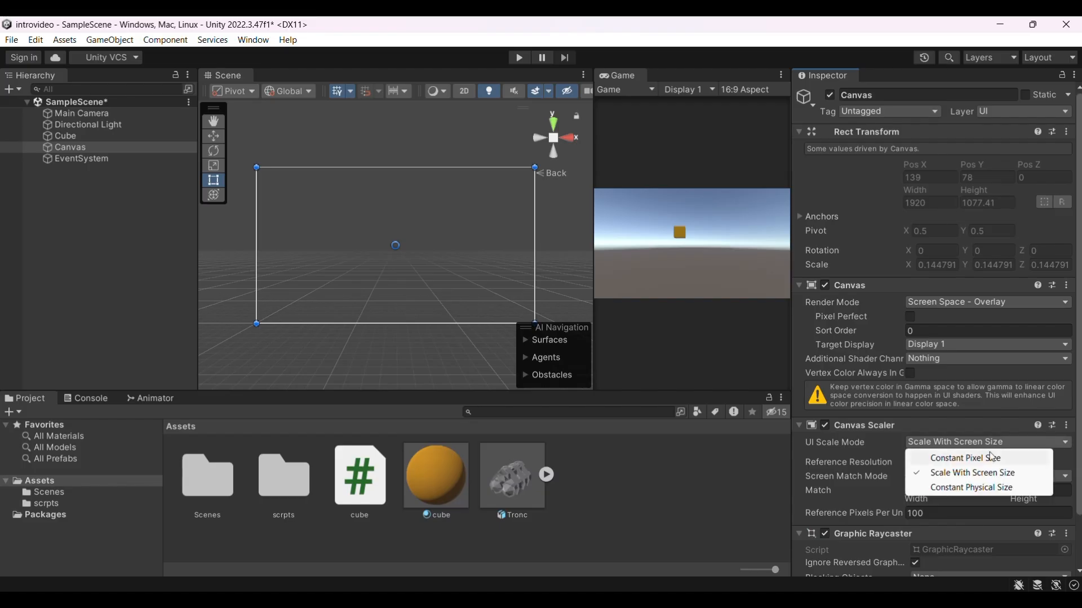
left_click(993, 457)
left_click(979, 444)
left_click(983, 468)
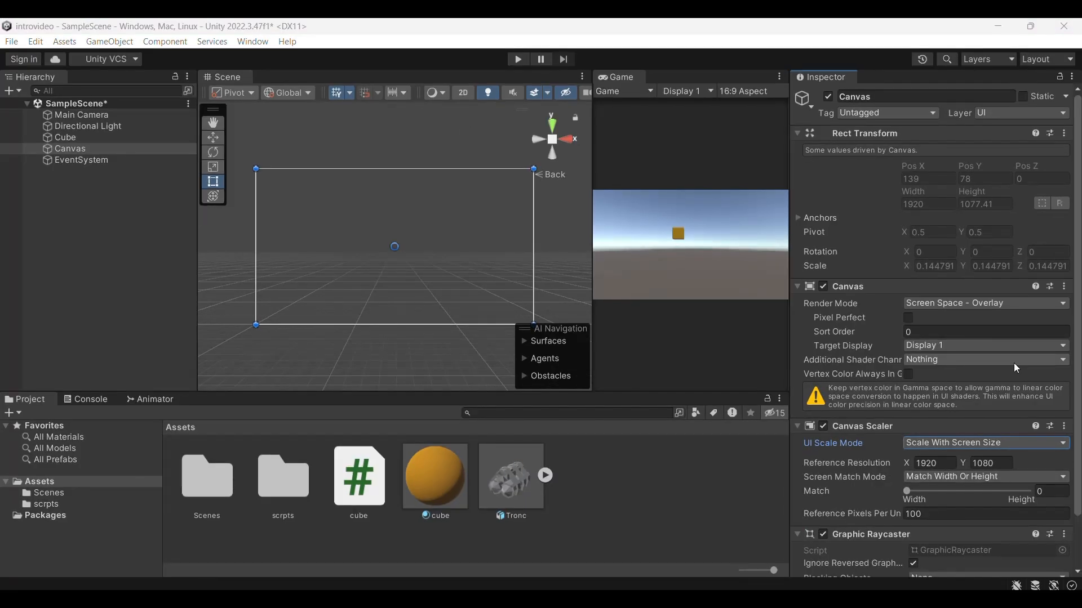
left_click(951, 445)
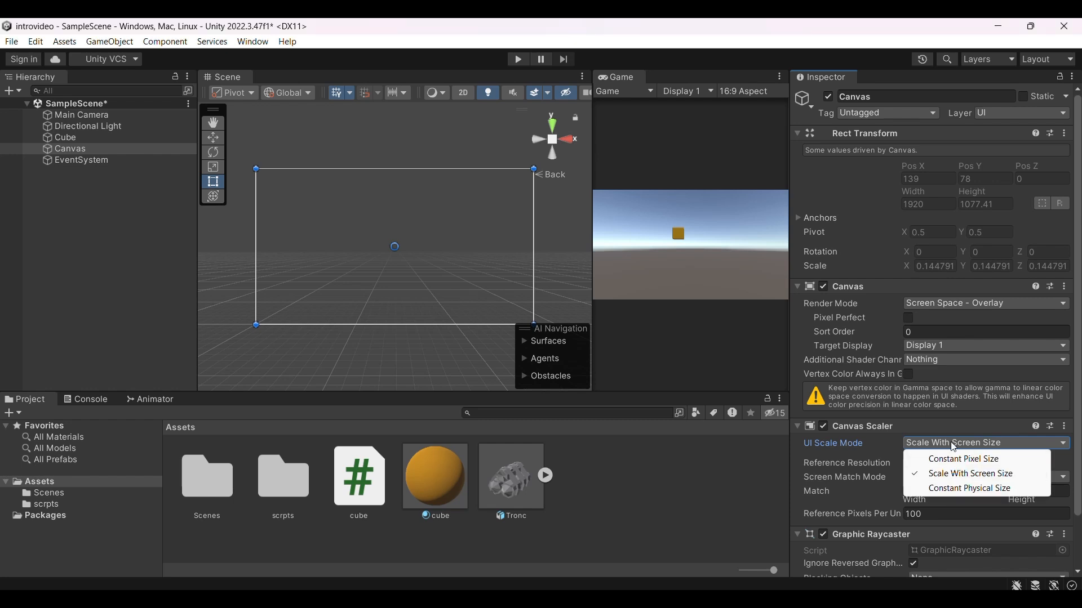
left_click(963, 474)
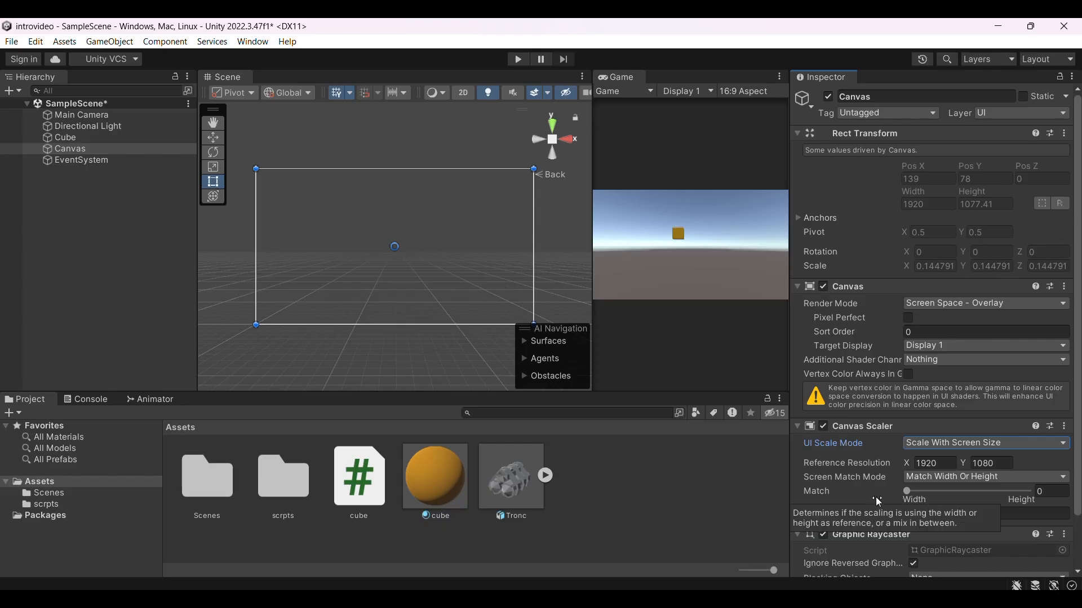
scroll(879, 502, "down", 3)
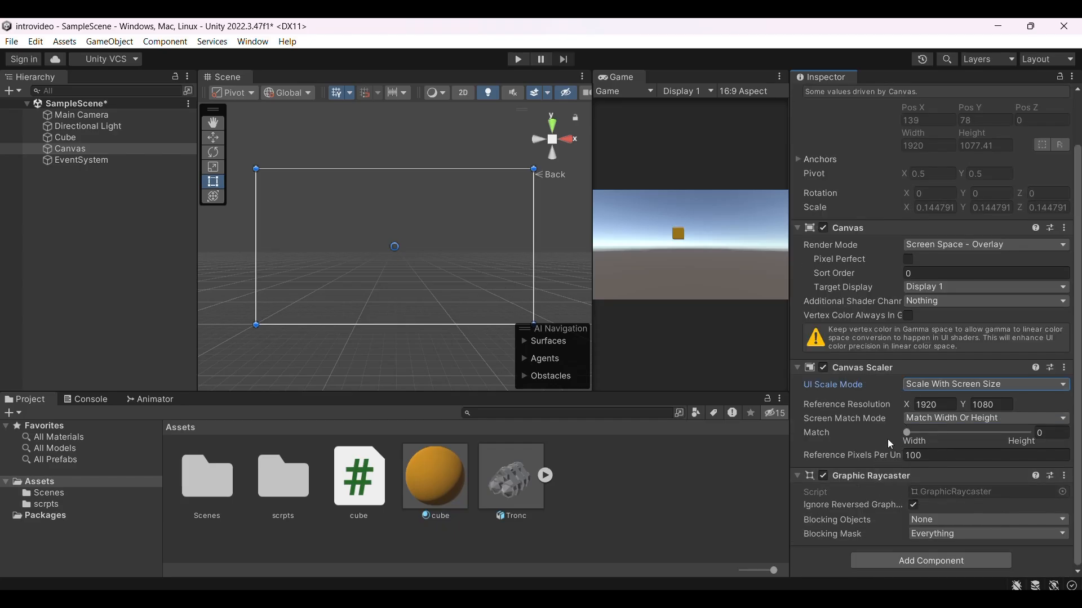
Add a UI Image as a child of the Canvas and enlarge it from its upper-right corner to about 1028 by 533
left_click(85, 149)
right_click(85, 149)
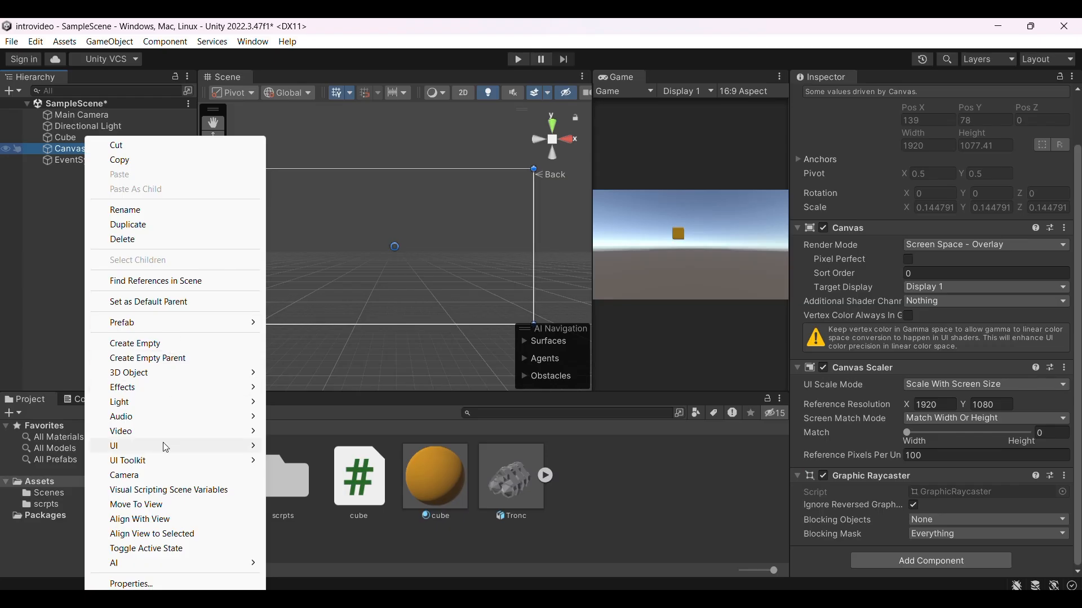
mouse_move(170, 446)
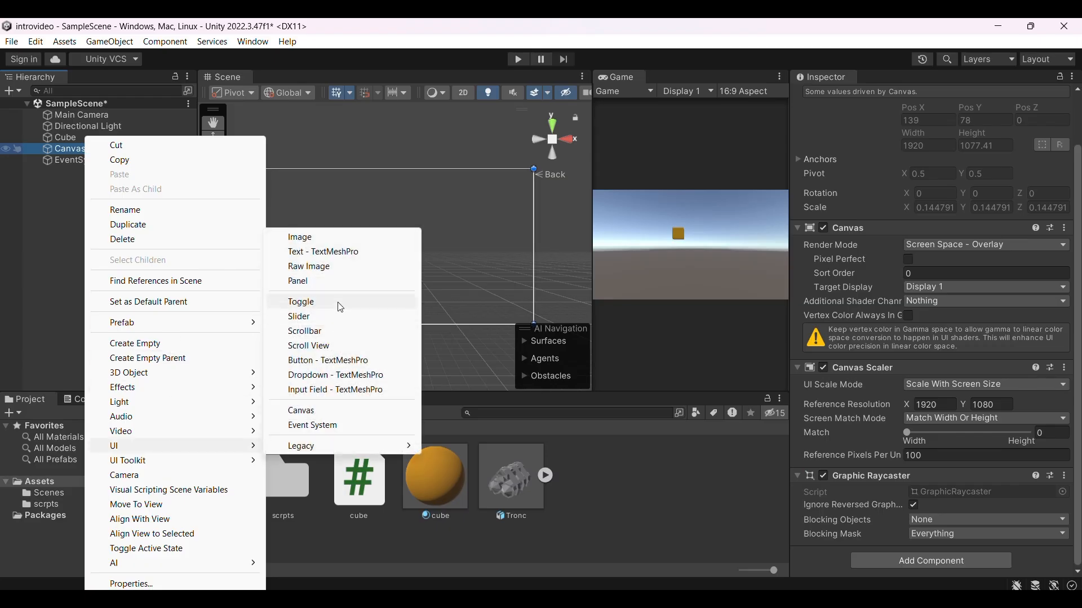
left_click(351, 241)
scroll(421, 230, "down", 6)
scroll(421, 230, "up", 10)
left_click_drag(408, 233, 642, 124)
scroll(435, 228, "down", 1)
scroll(437, 233, "down", 3)
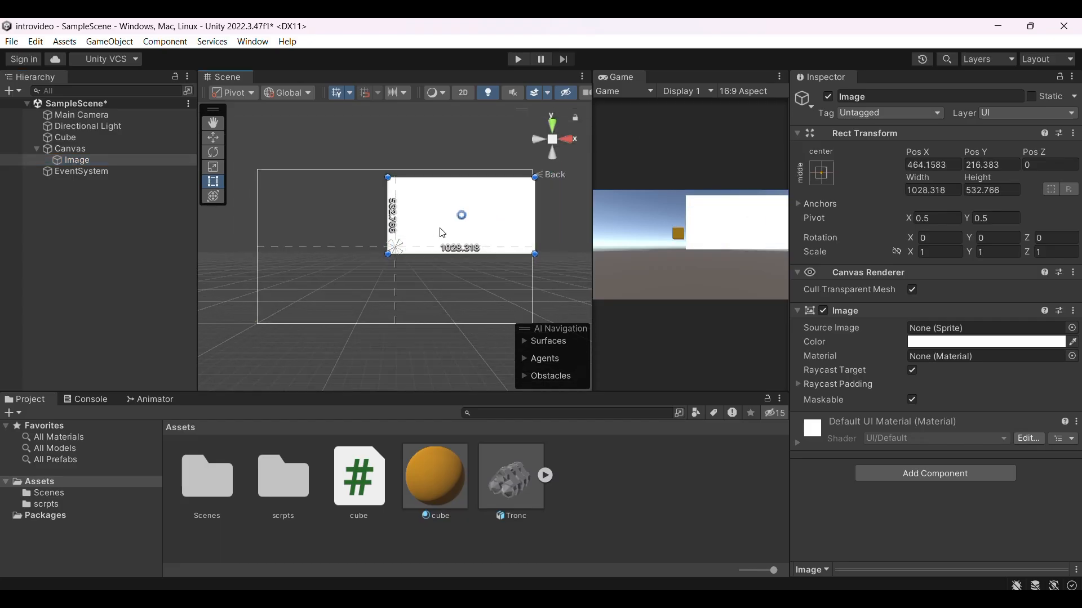
Switch the scene view to 2D and stretch the Image's edges to the Canvas borders, about 1920 by 1077
left_click(539, 181)
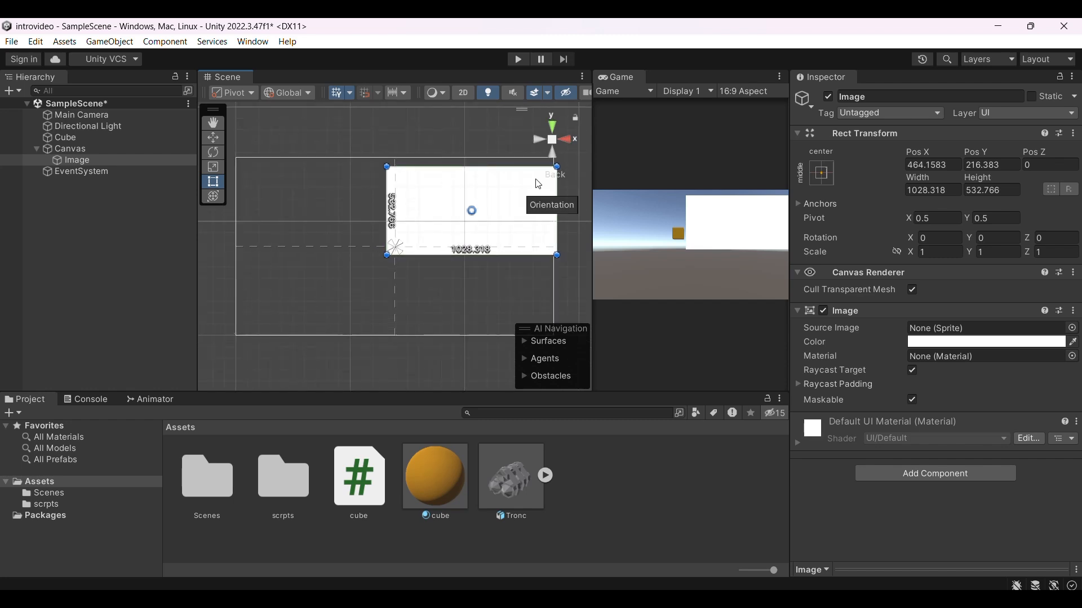
scroll(413, 224, "up", 5)
scroll(415, 212, "down", 5)
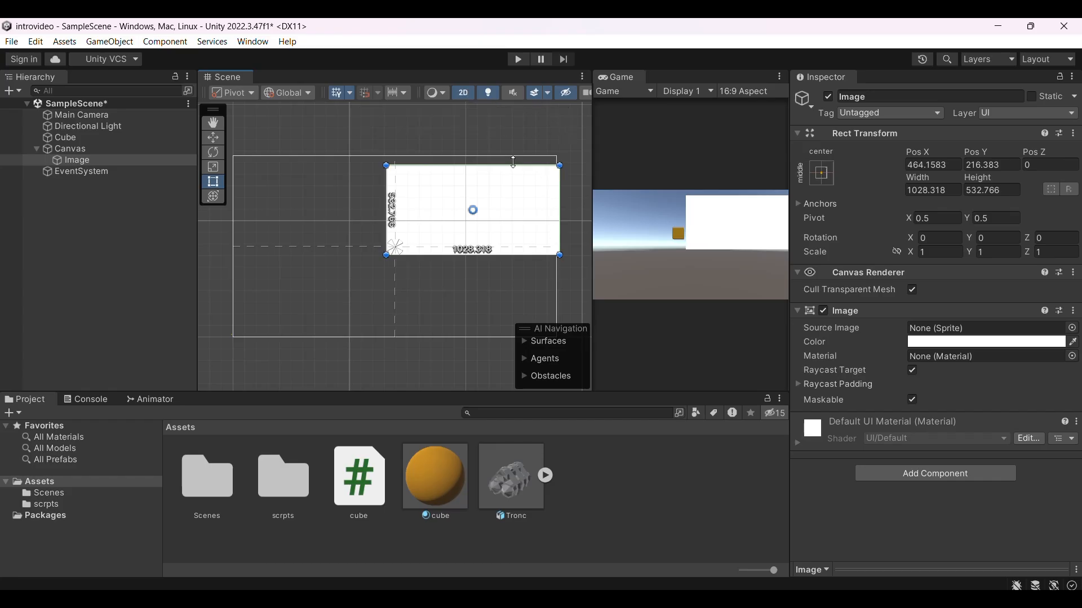
left_click_drag(511, 166, 510, 156)
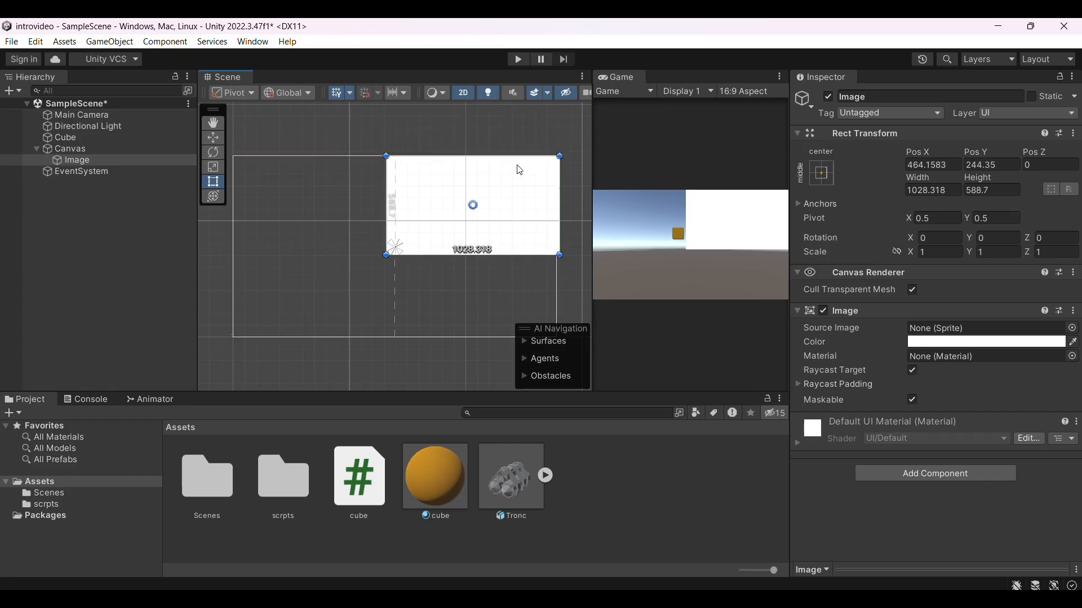
left_click_drag(560, 190, 556, 189)
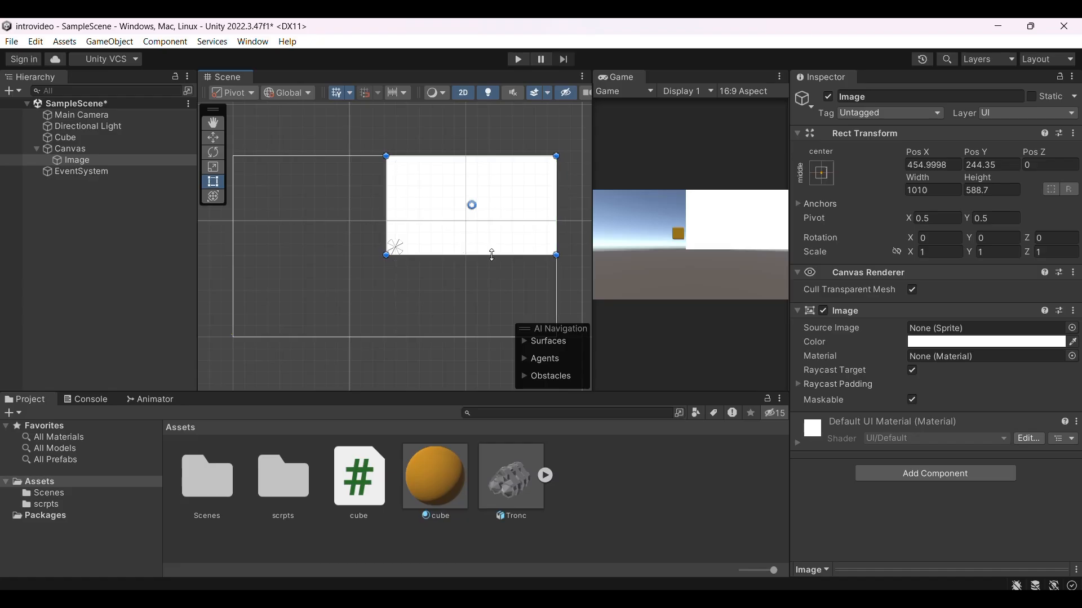
left_click_drag(492, 254, 490, 337)
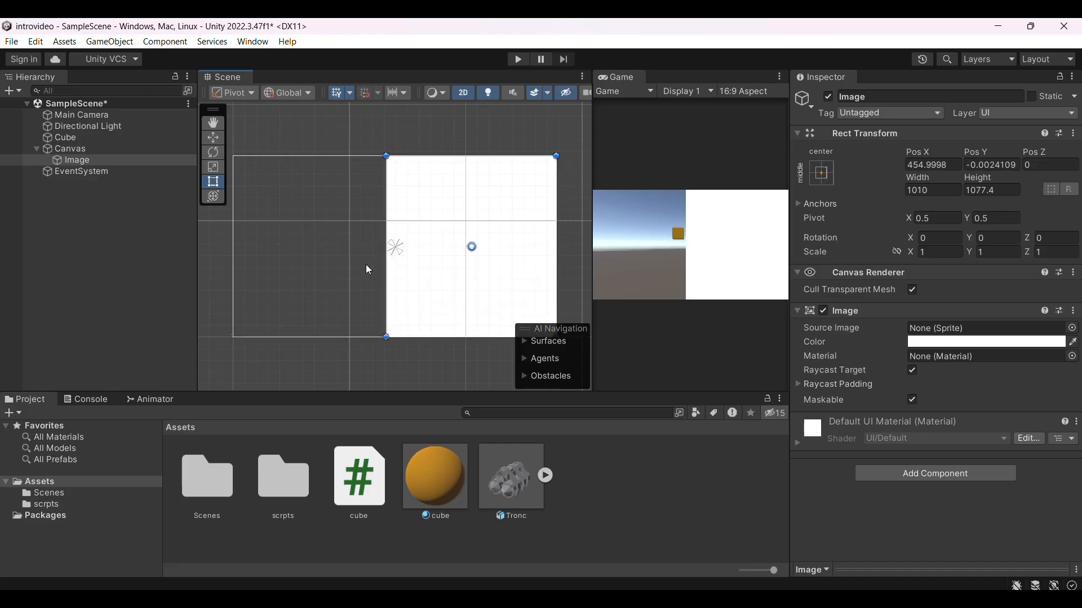
left_click_drag(382, 232, 235, 227)
scroll(345, 229, "up", 1)
scroll(345, 230, "down", 2)
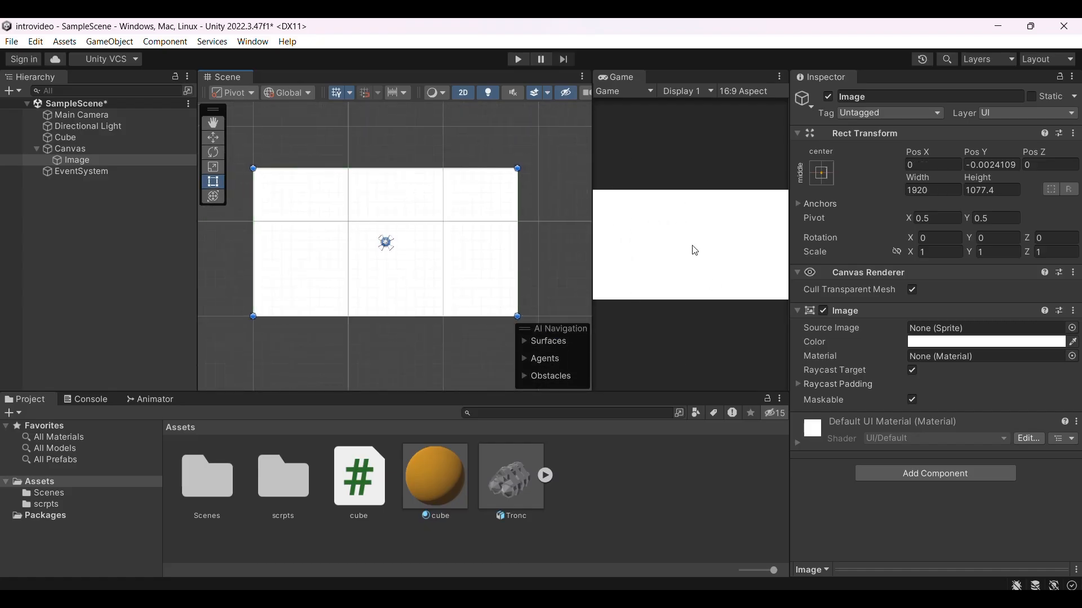
View the sprites available for the Image's Source Image without choosing one
left_click(1072, 328)
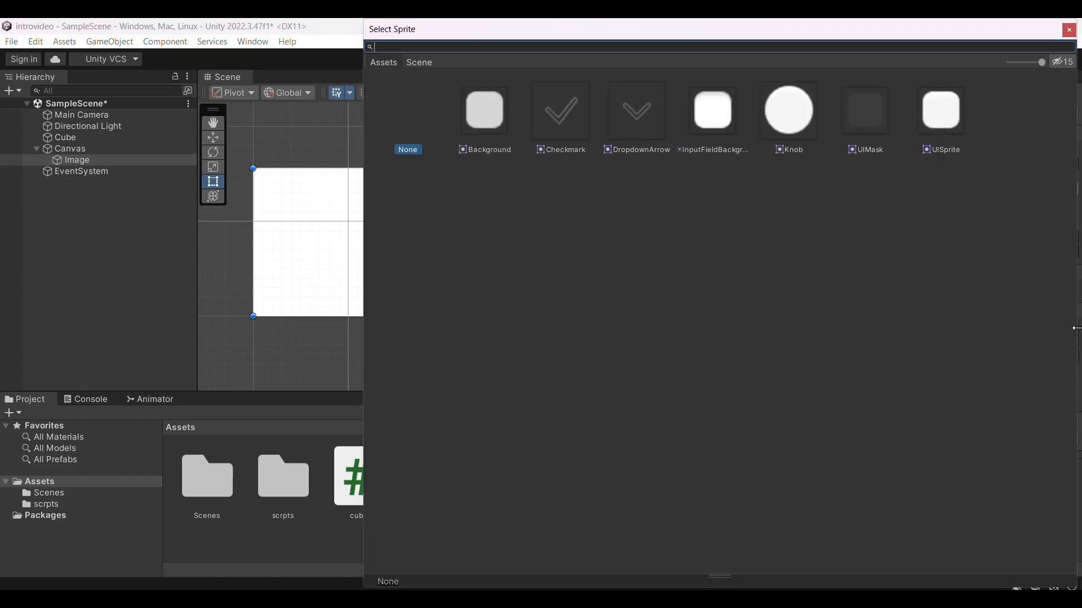
left_click(1069, 30)
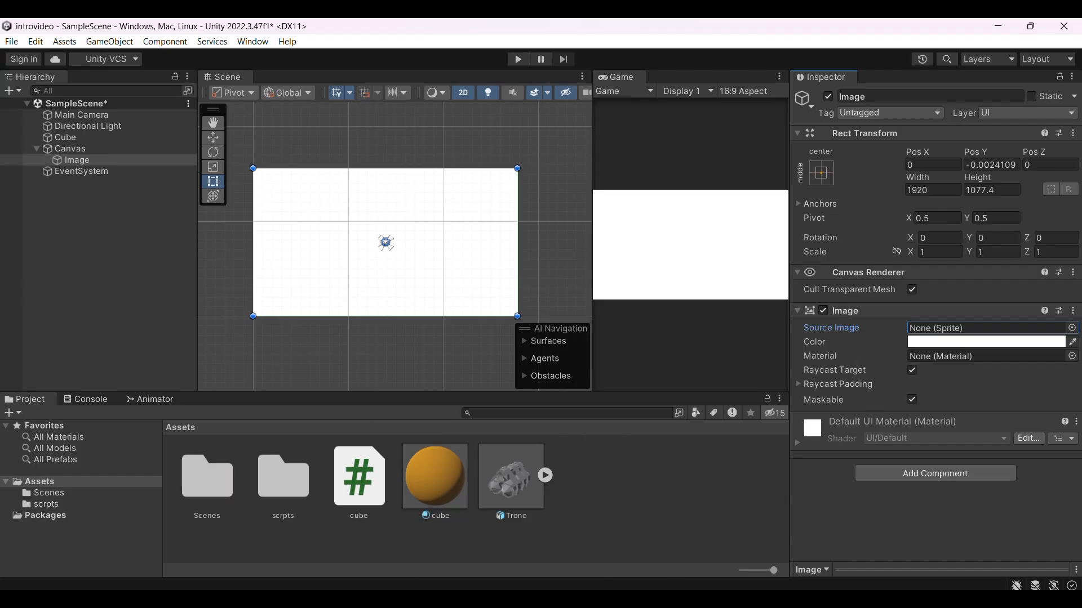
Switch to the Chrome browser, replace the open chat tab with a new one, and search Google Images for "main menu image"
key("alt+Tab")
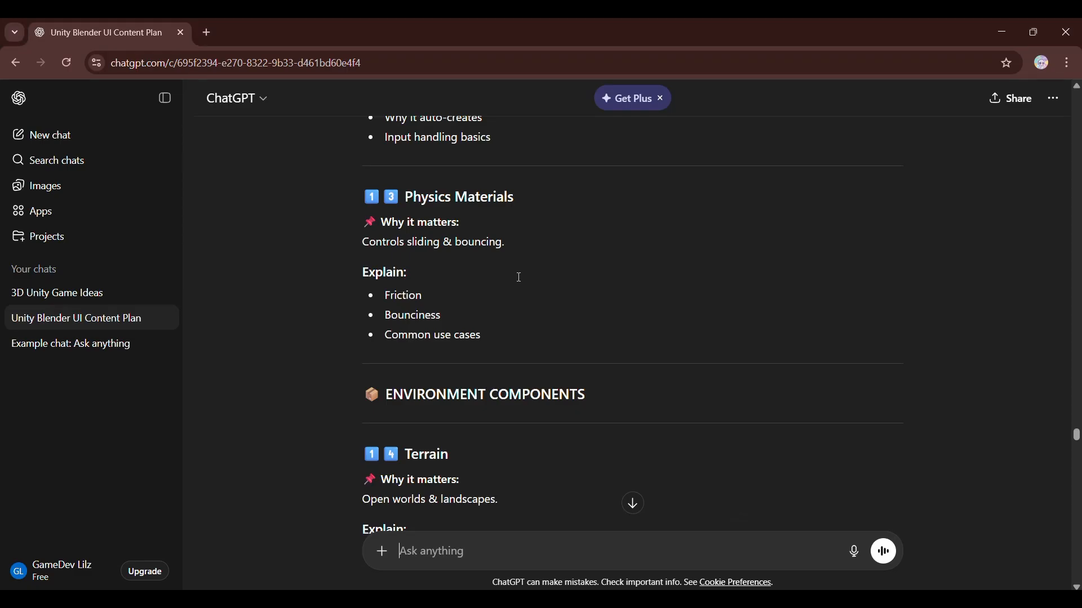
left_click(208, 34)
left_click(177, 34)
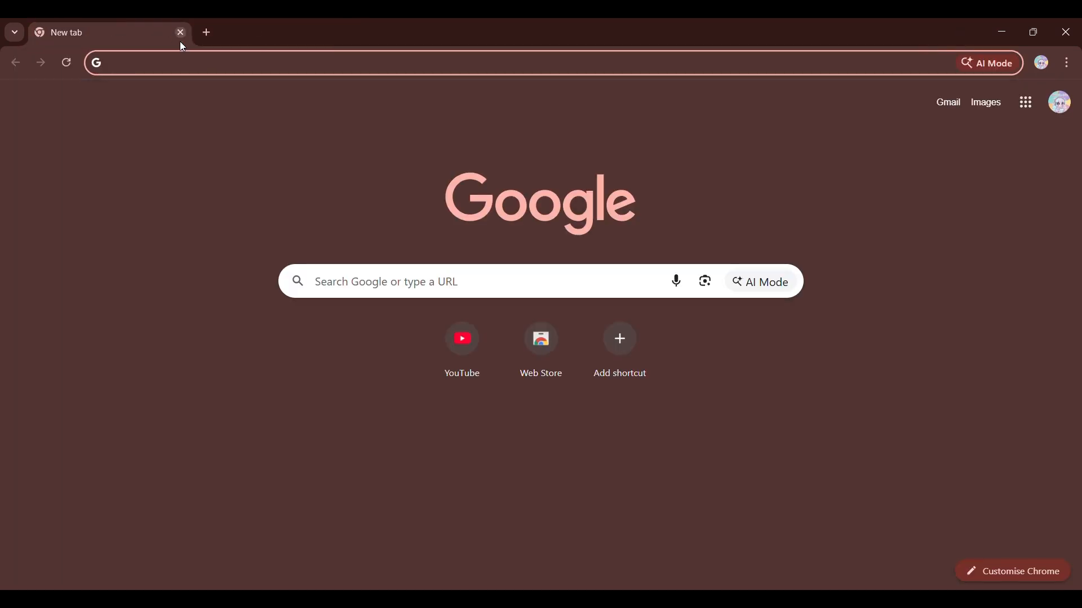
left_click(185, 60)
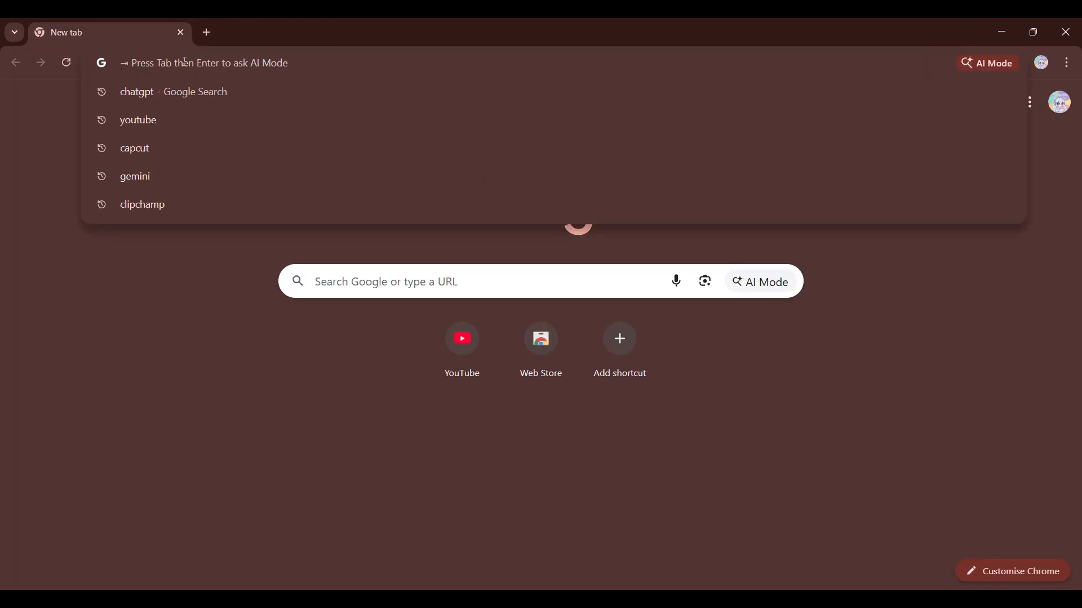
type("mai")
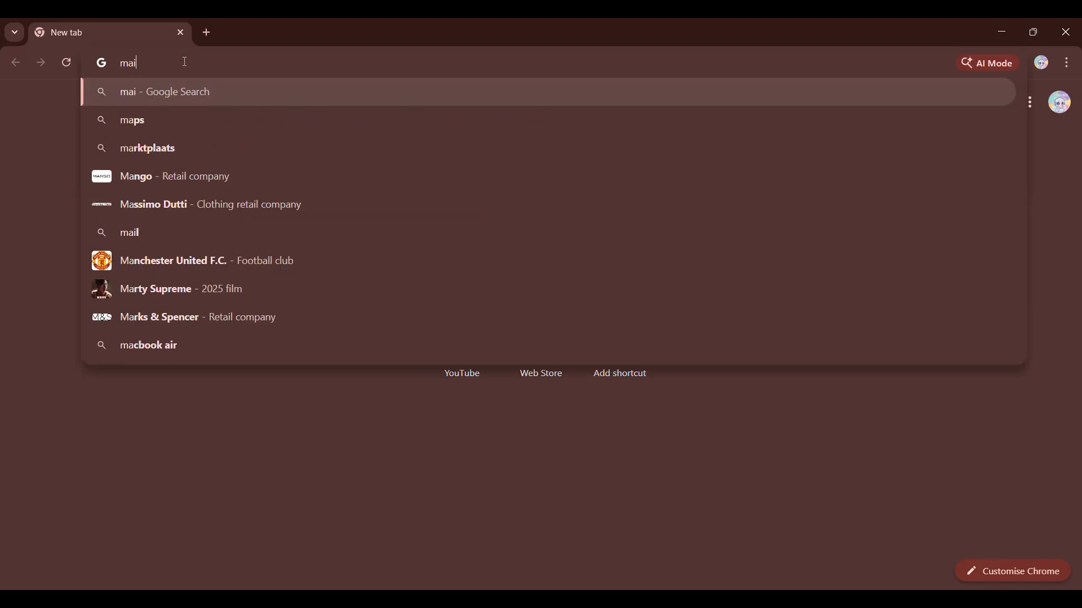
type("n menu i")
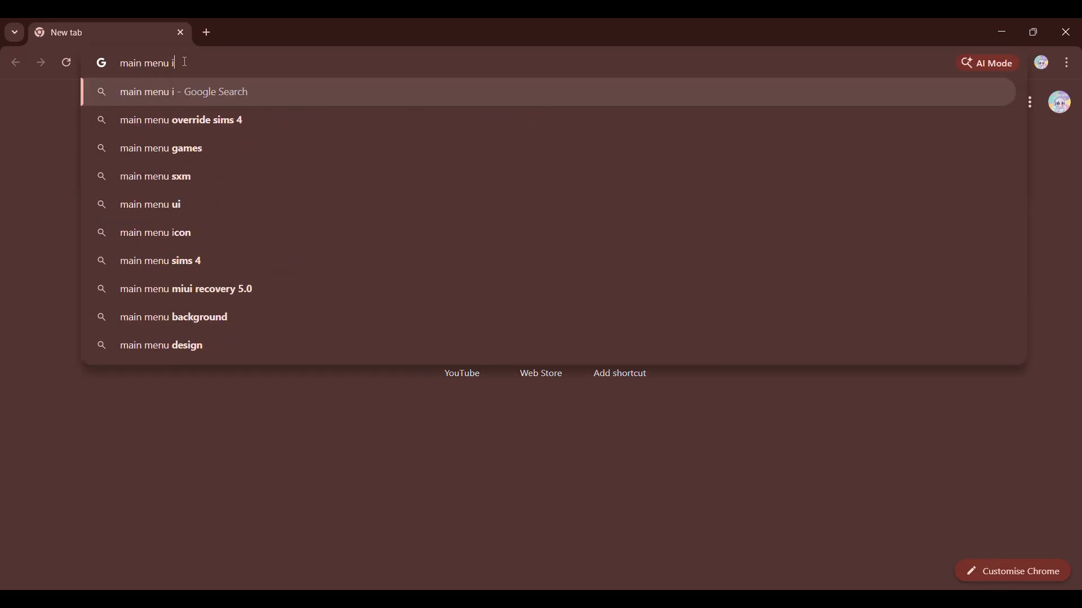
type("mage")
key("Return")
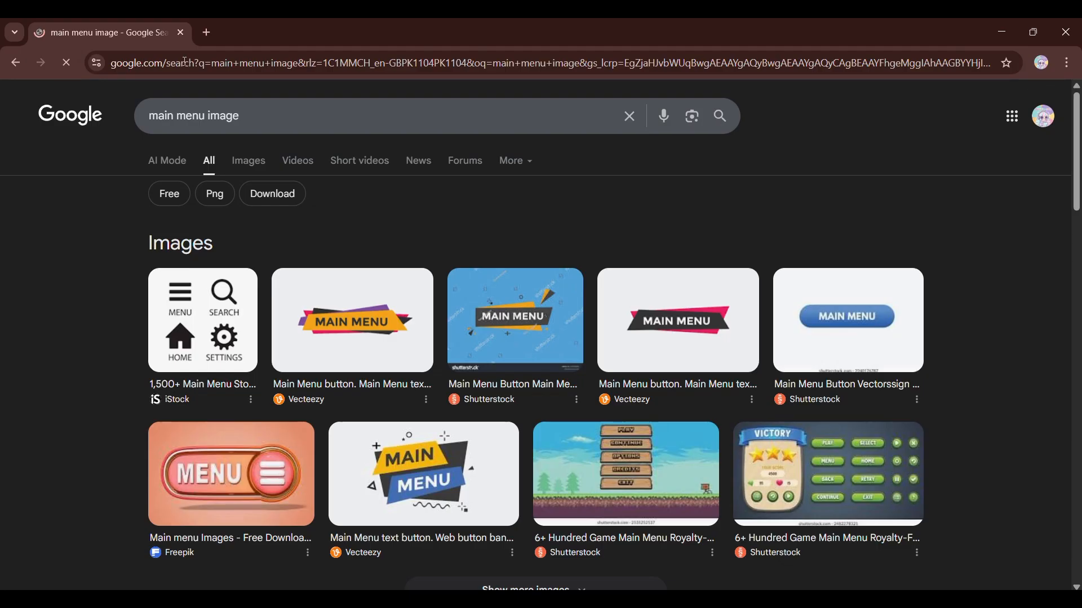
left_click(258, 162)
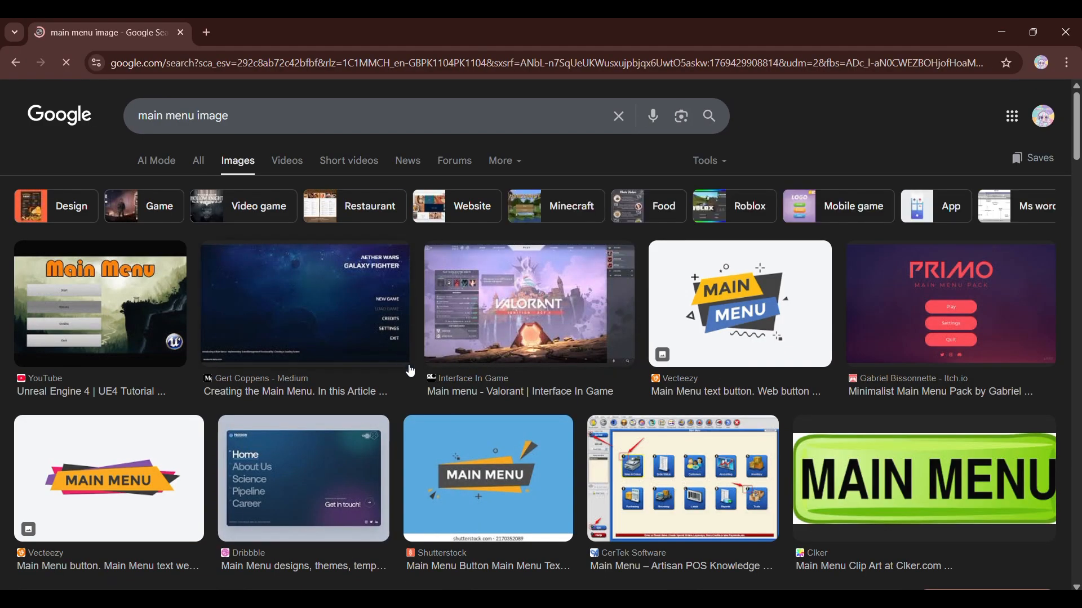
Look through the image results and refine the search to "main menu image plain"
scroll(476, 445, "down", 10)
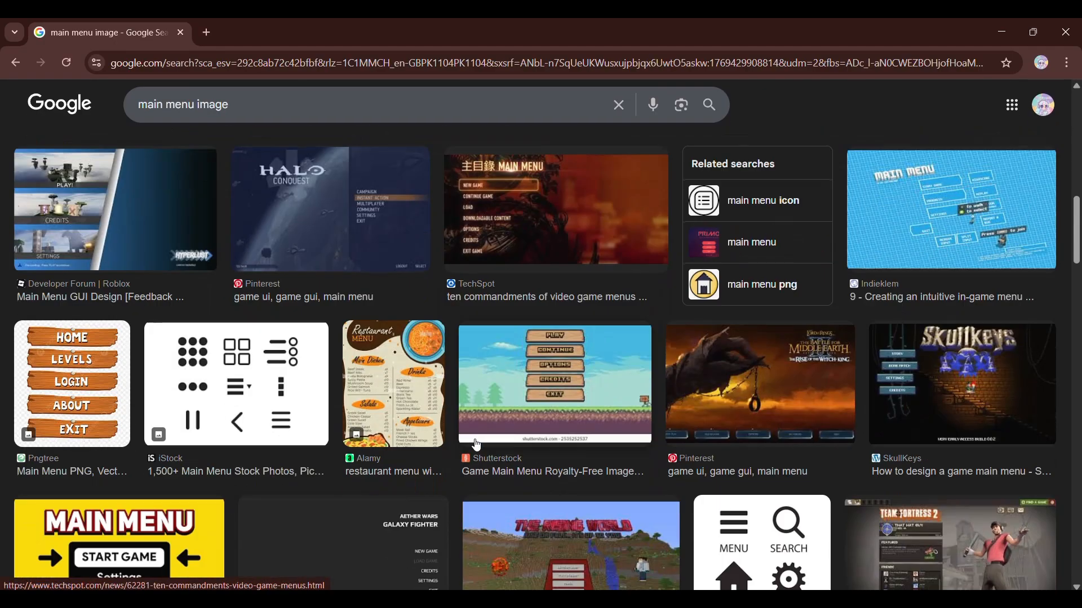
scroll(476, 445, "up", 2)
scroll(476, 445, "down", 5)
scroll(476, 445, "up", 13)
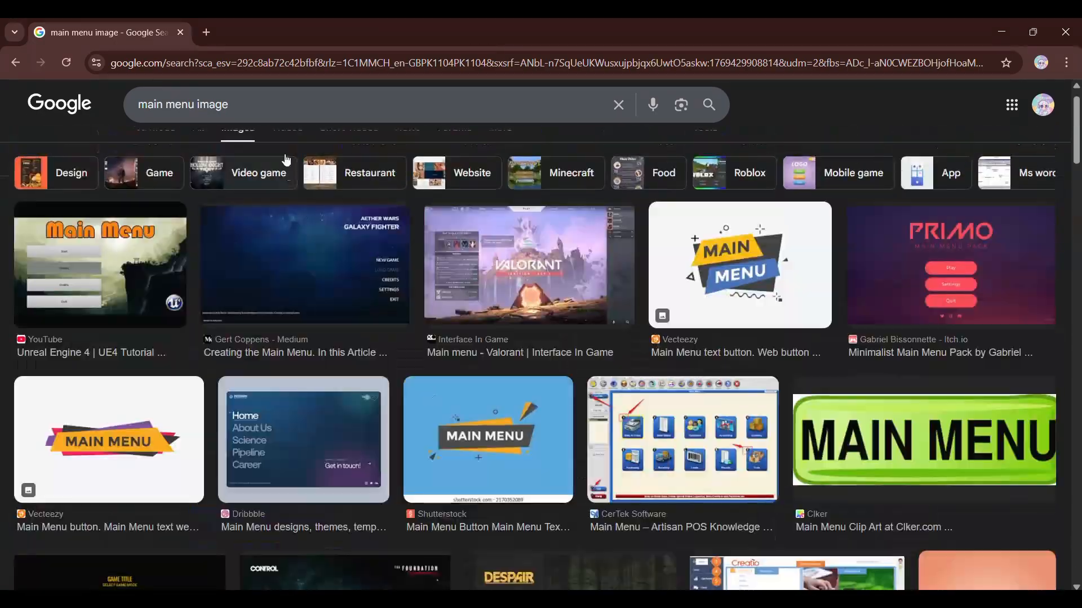
left_click(270, 107)
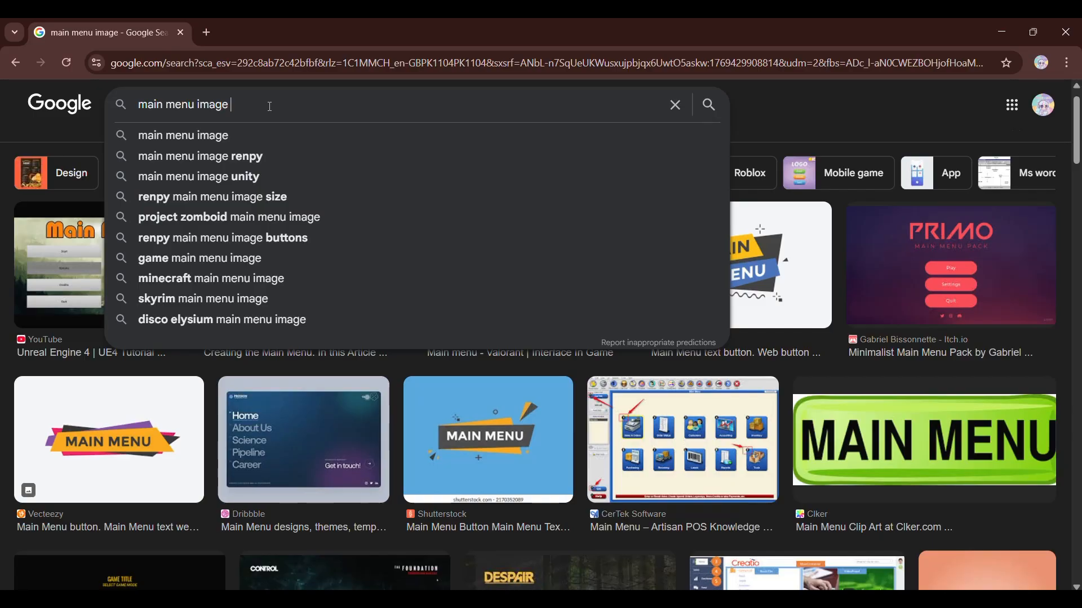
type("pls")
type("ain")
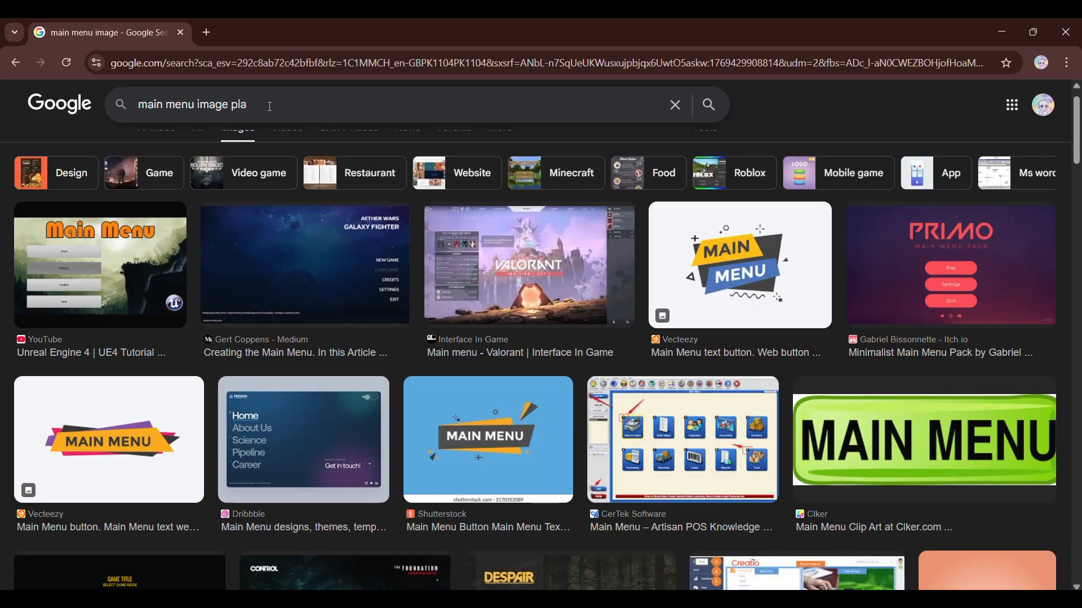
key("Return")
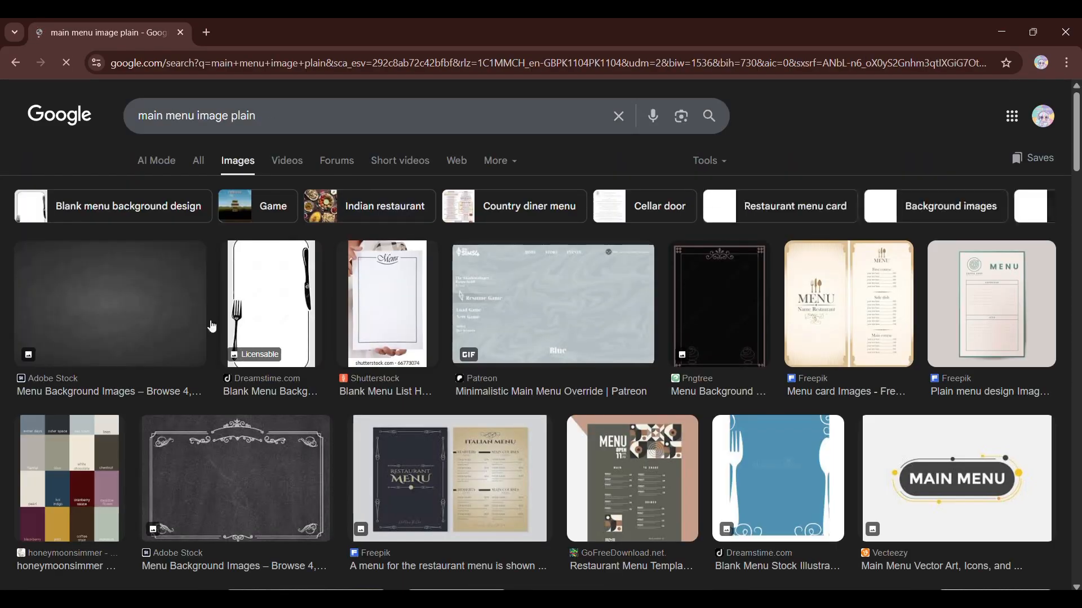
Save the plain dark Adobe Stock menu background to the Downloads folder as images (3).jpg
left_click(145, 297)
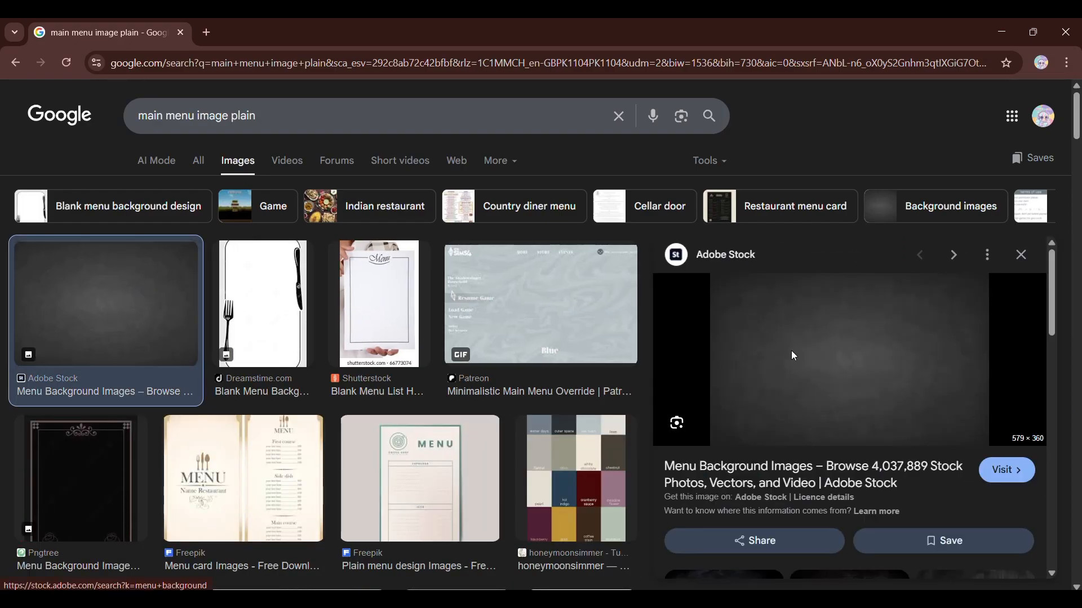
right_click(792, 351)
left_click(851, 482)
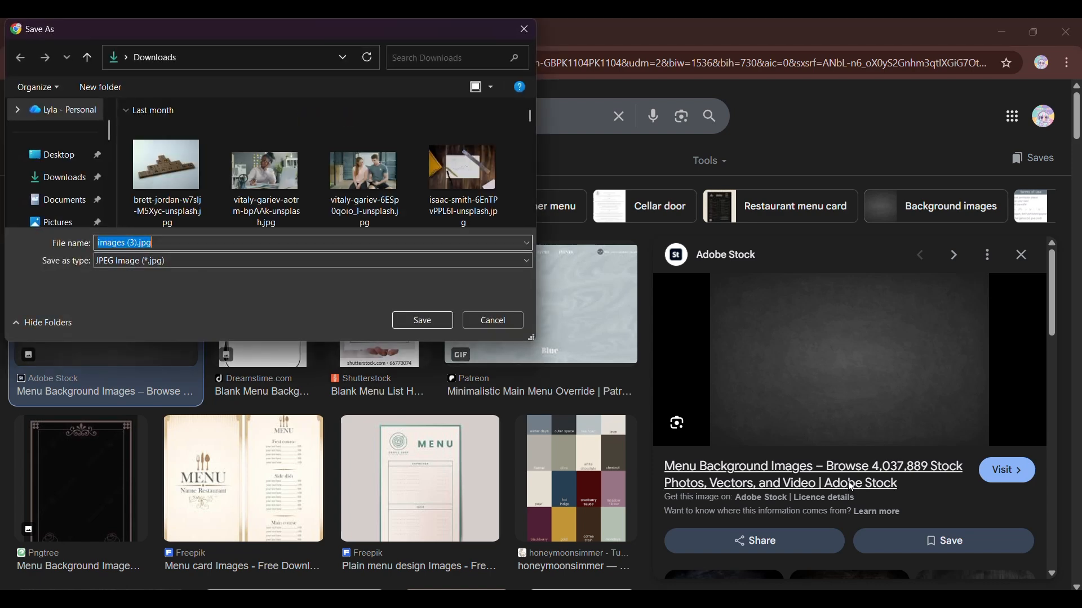
left_click(418, 325)
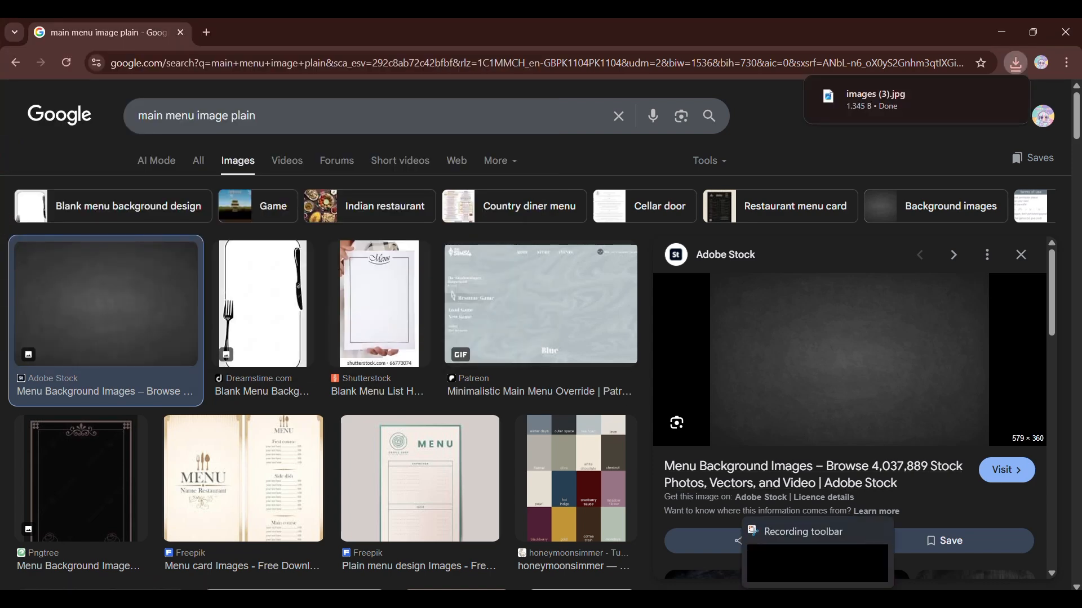
Switch back to Unity, start importing a new asset into Assets, and show the Downloads folder's files as a list
mouse_move(786, 601)
left_click(786, 535)
right_click(606, 488)
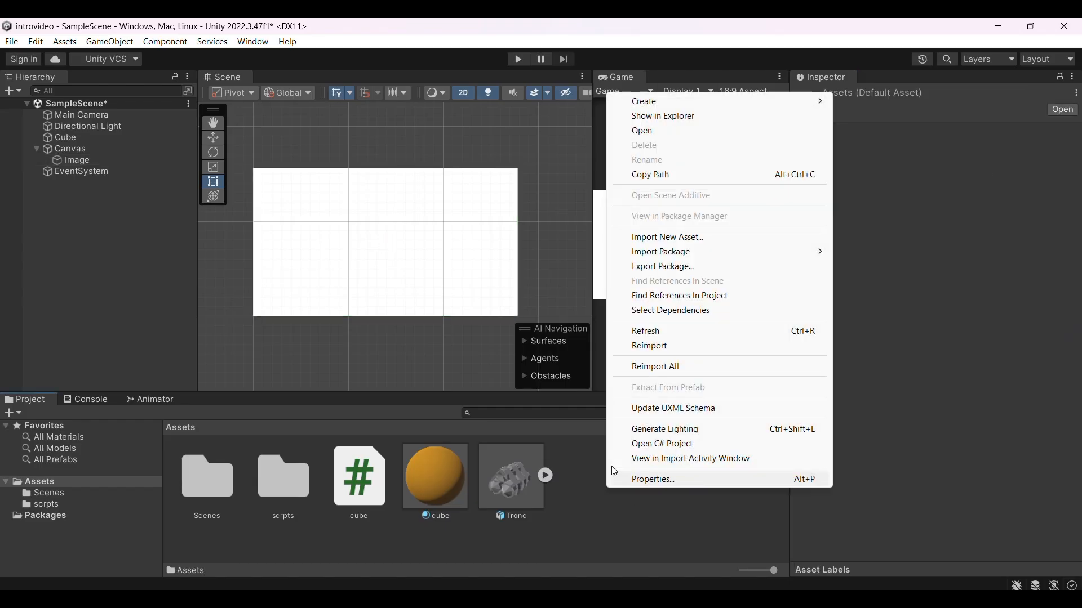
left_click(676, 243)
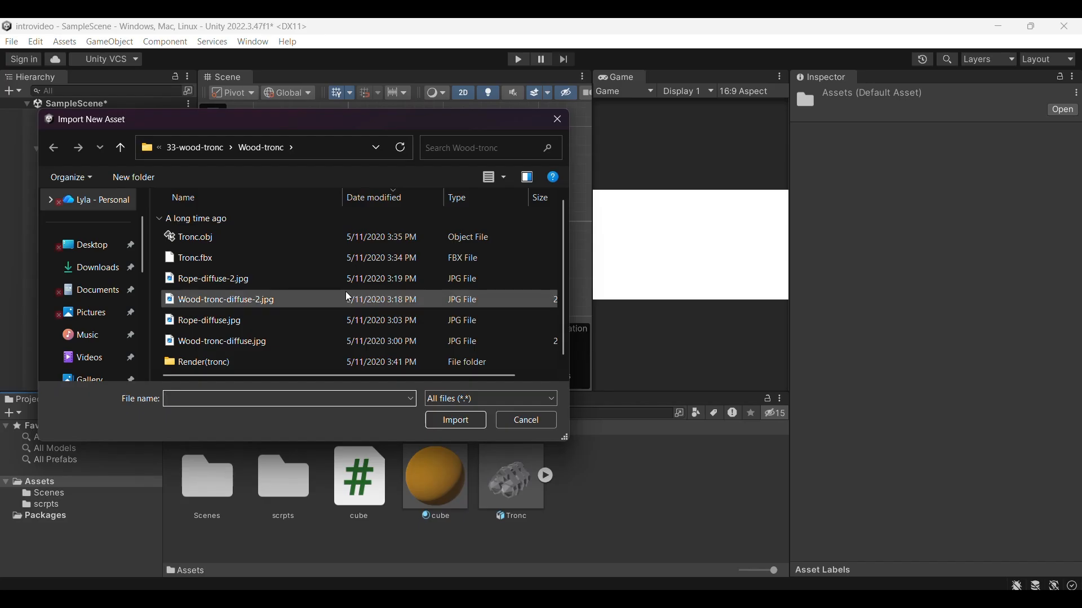
left_click(86, 269)
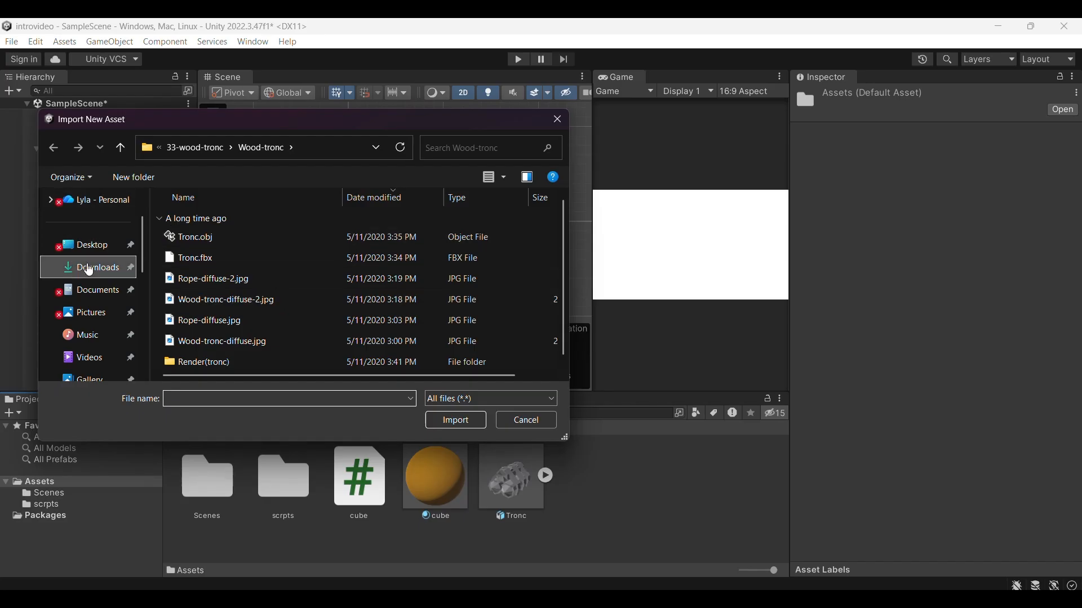
scroll(211, 239, "up", 10)
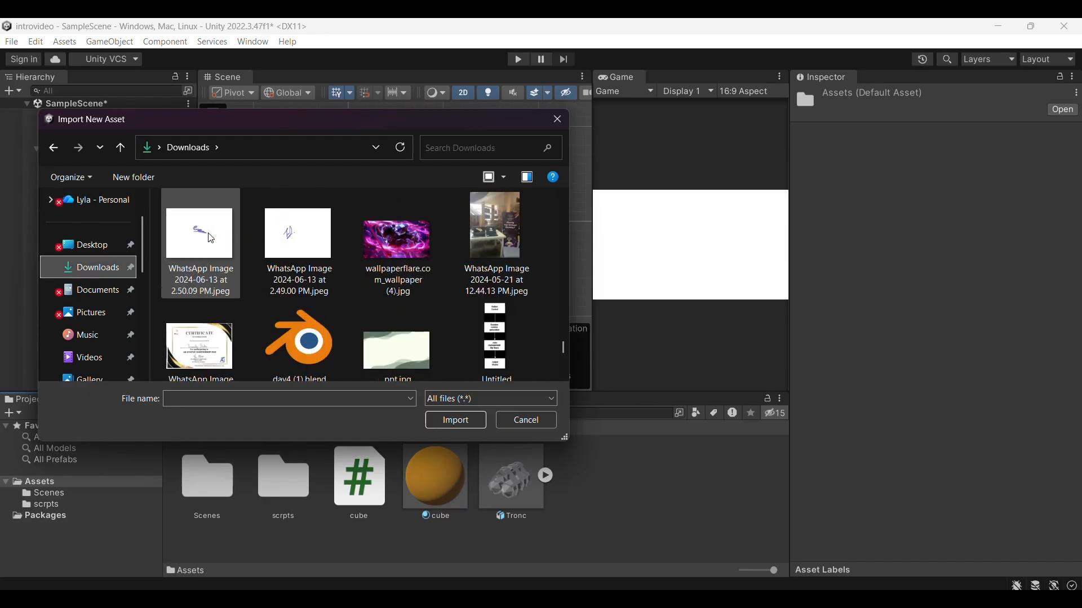
scroll(211, 238, "up", 10)
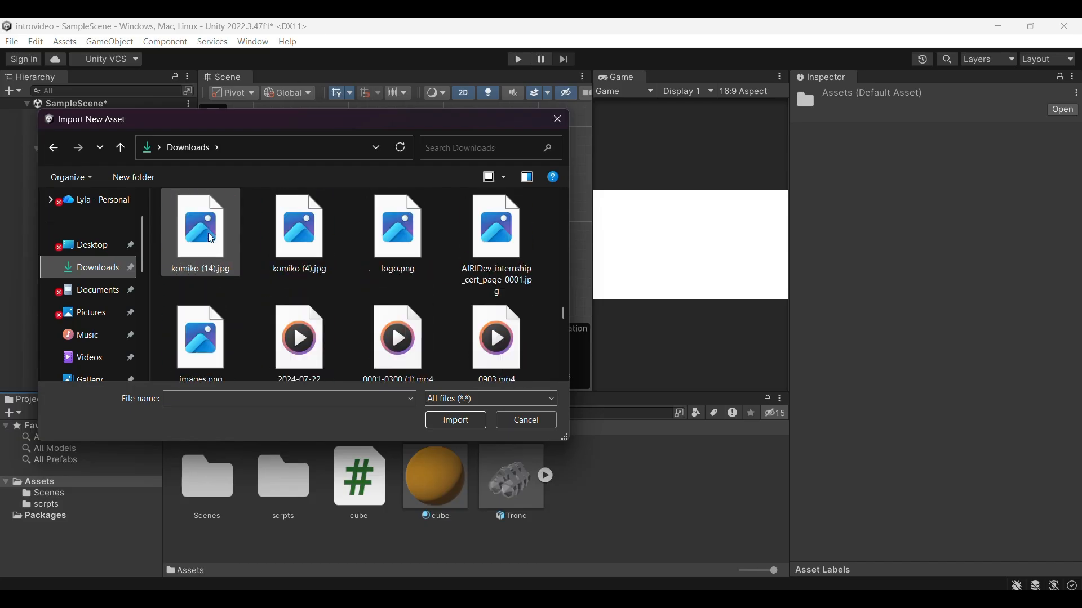
scroll(211, 239, "up", 10)
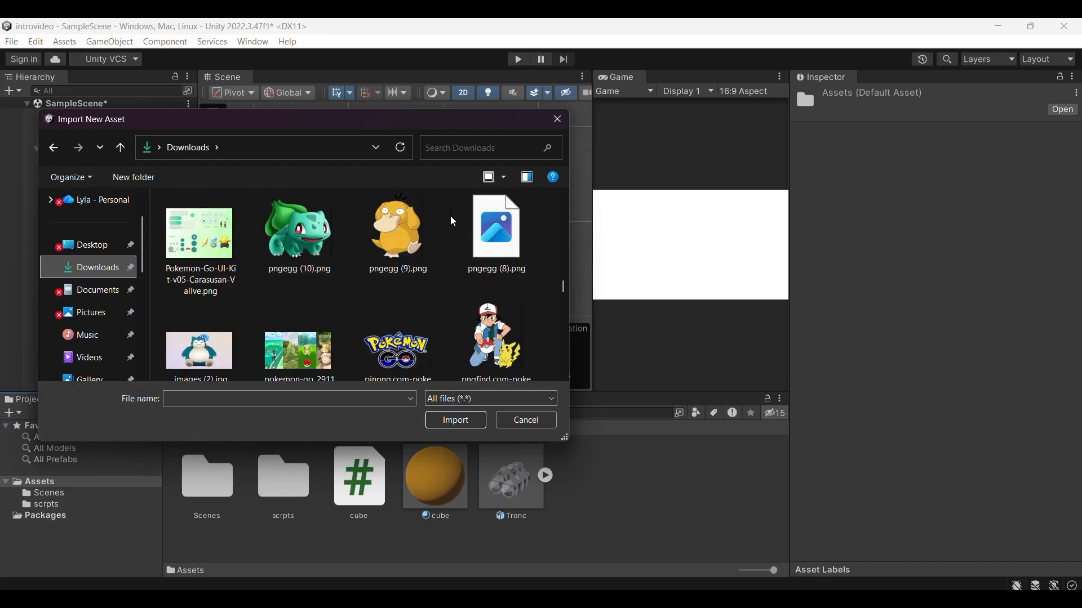
left_click(499, 186)
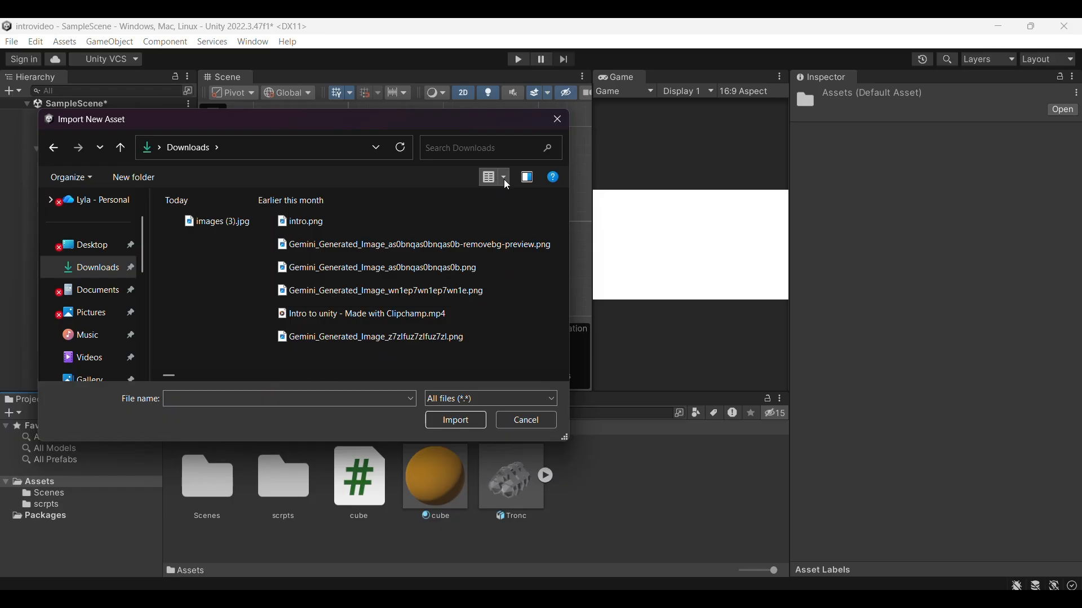
left_click(507, 184)
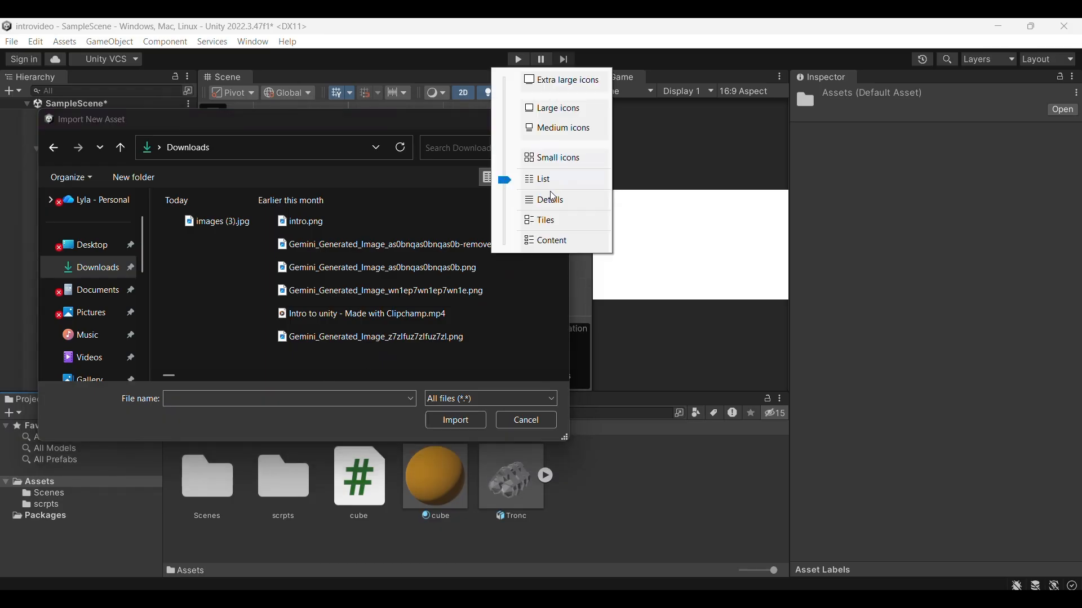
left_click(485, 178)
left_click(528, 178)
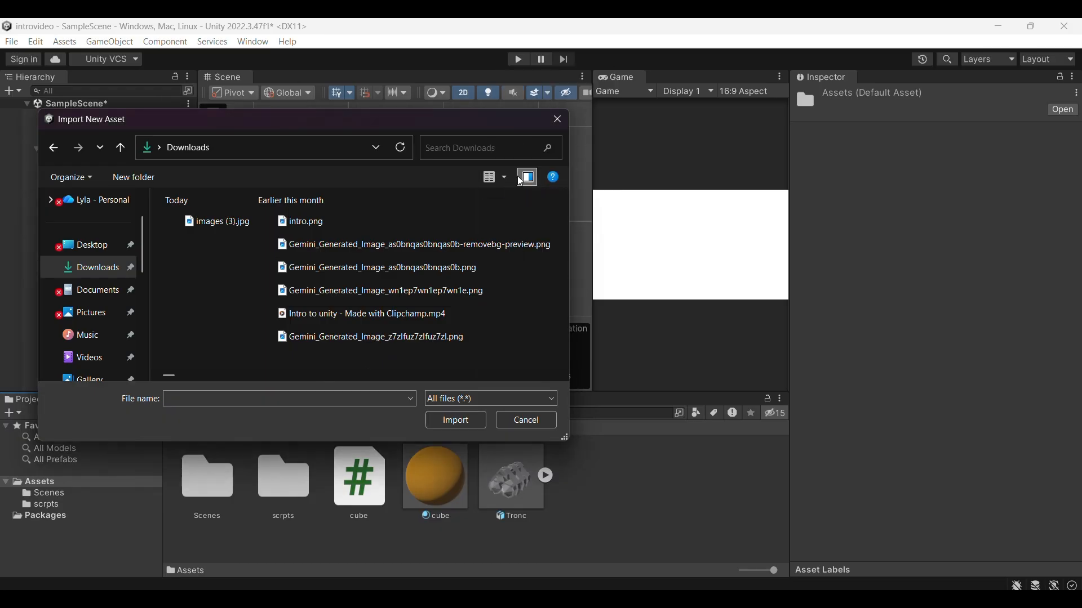
left_click(504, 178)
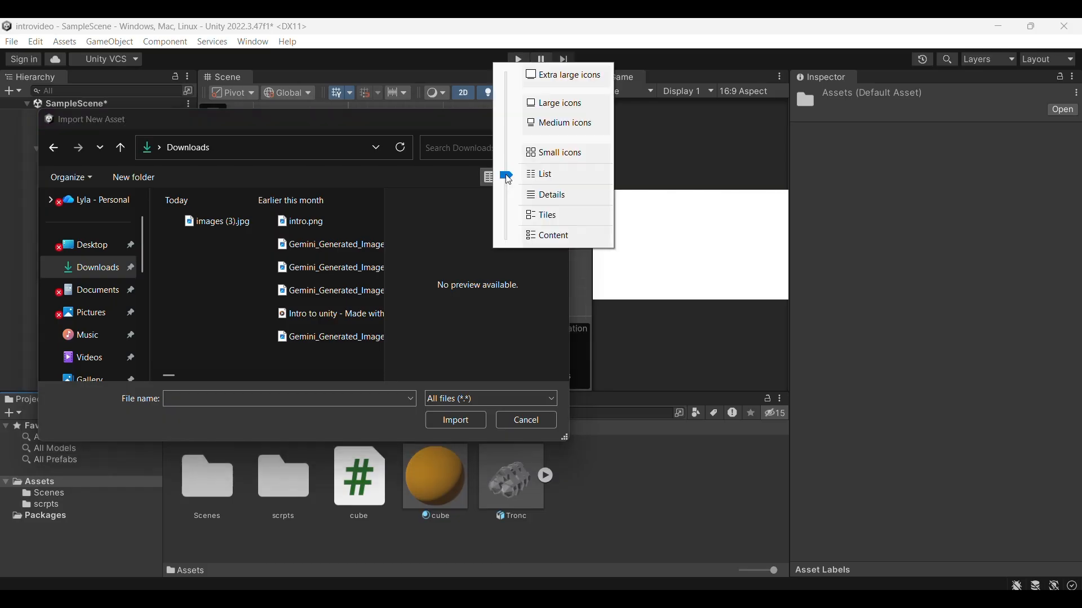
left_click(401, 182)
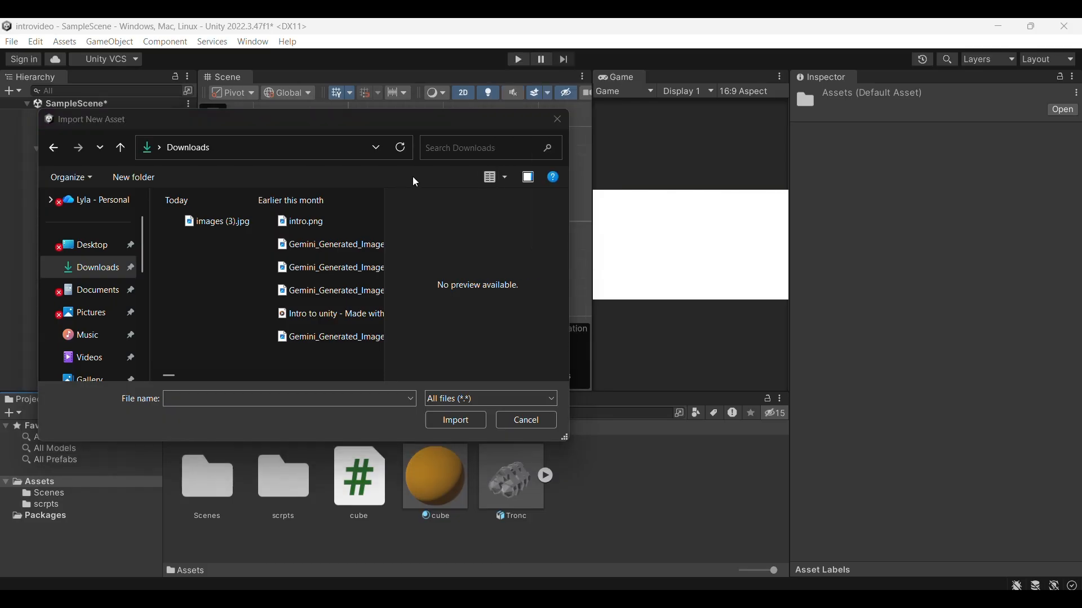
left_click(529, 178)
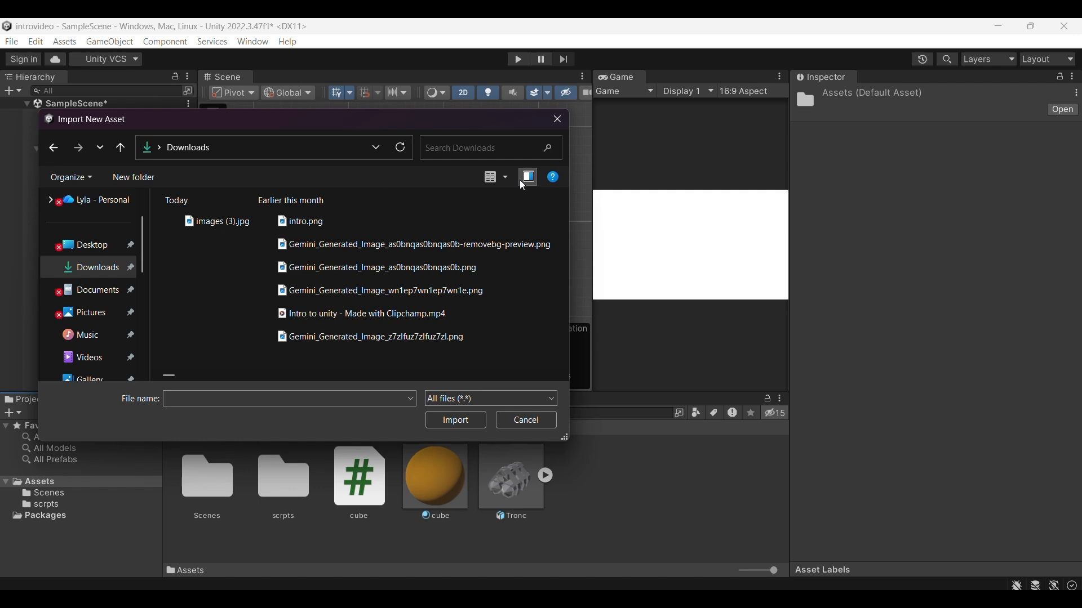
Import images (3).jpg from the Downloads folder into the project's Assets
left_click(219, 231)
scroll(220, 234, "up", 3, "ctrl")
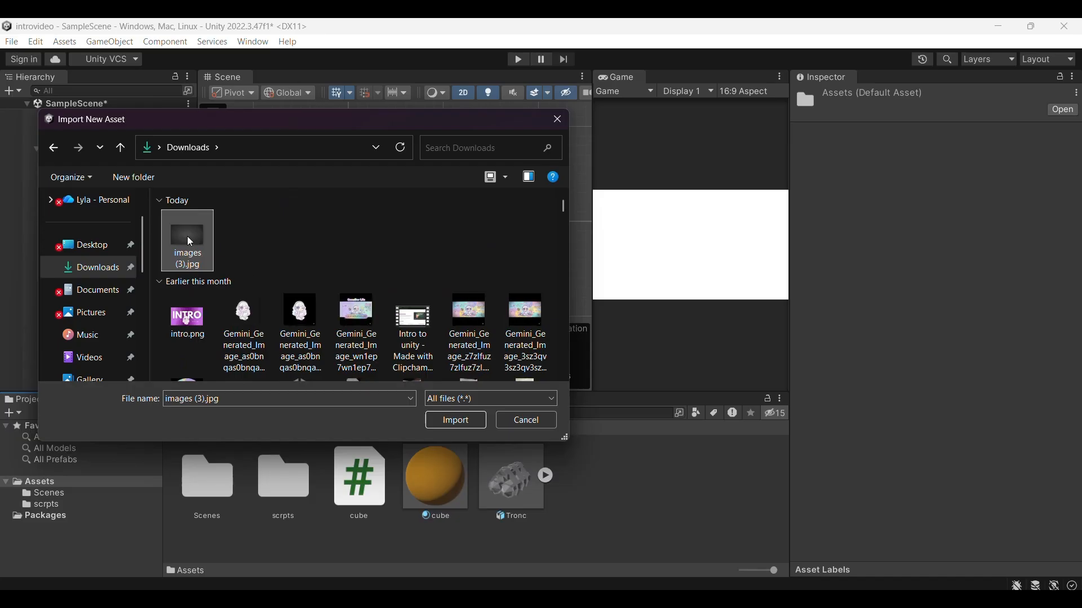
double_click(190, 242)
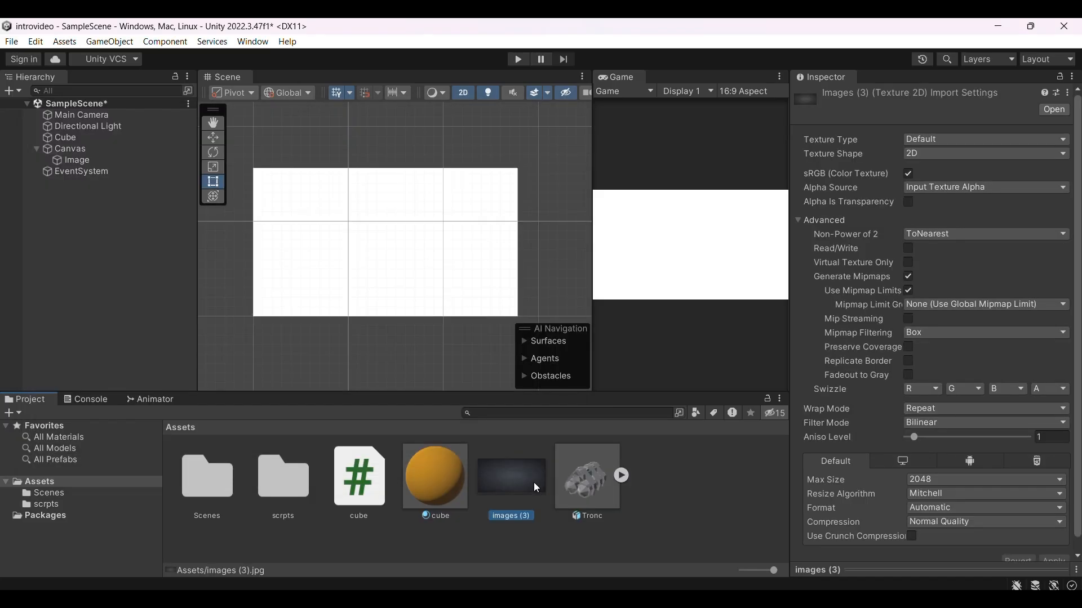
Try to place the imported picture in the scene, and look for it among the sprites offered for the Image's Source Image
left_click_drag(512, 463, 434, 258)
left_click(144, 161)
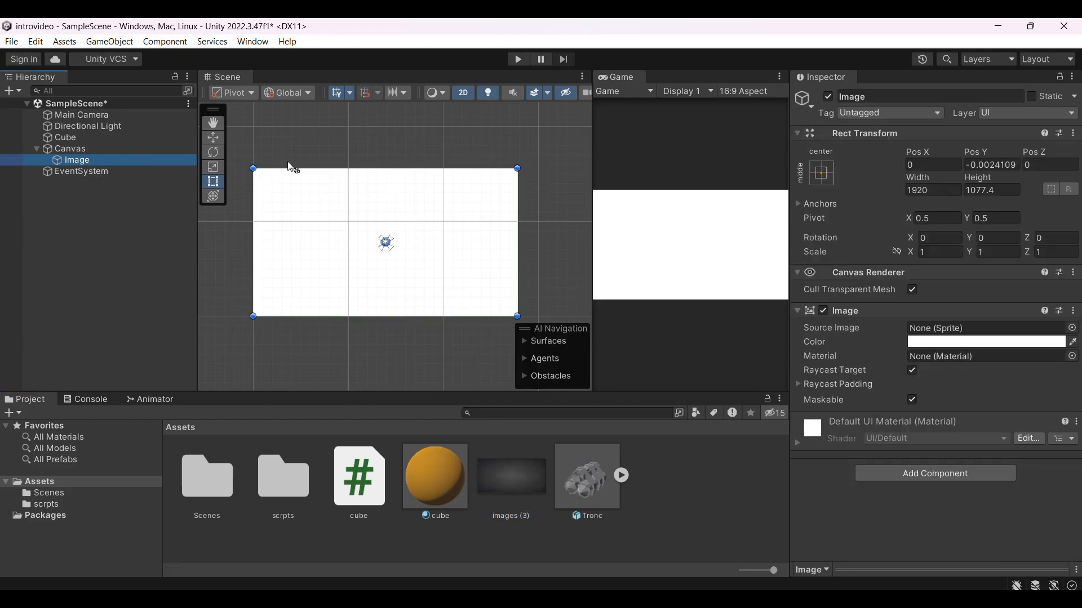
left_click(1072, 327)
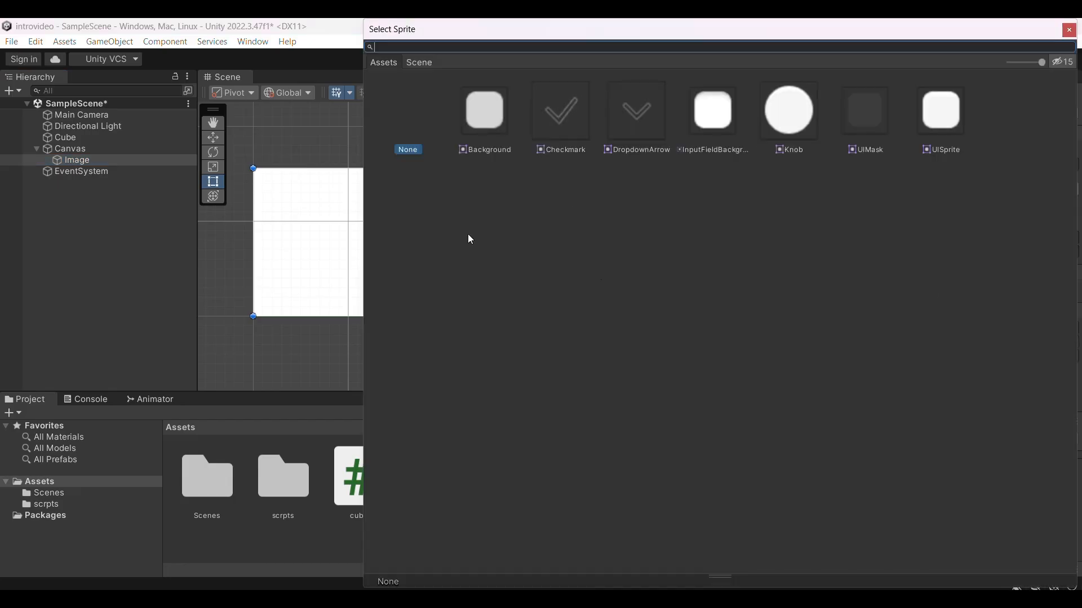
left_click(1069, 30)
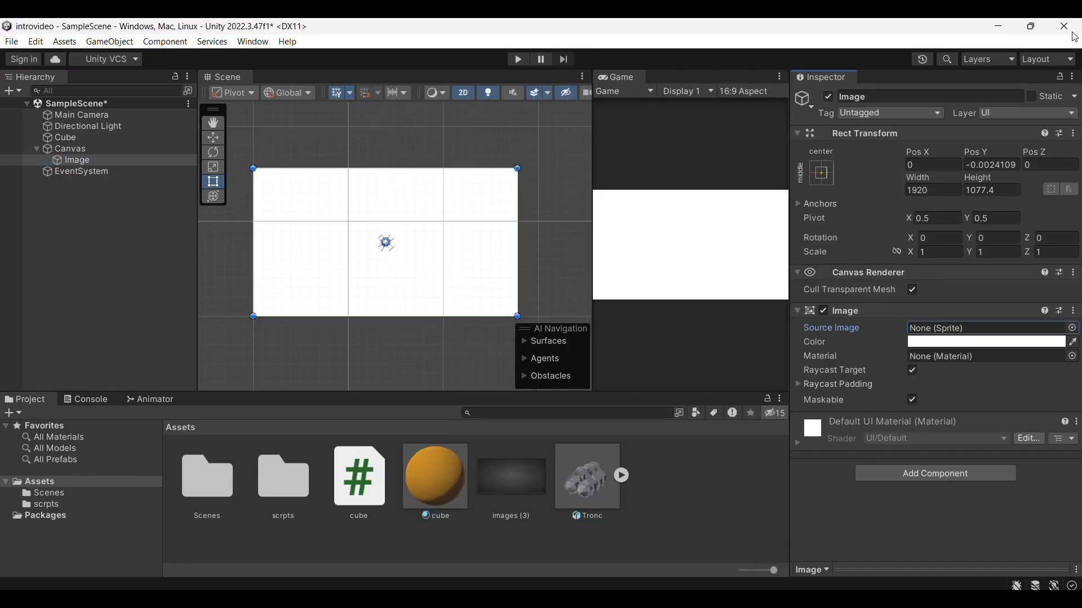
Change the images (3) texture type to Sprite (2D and UI), apply the import settings, and check its generated sprite
left_click(516, 487)
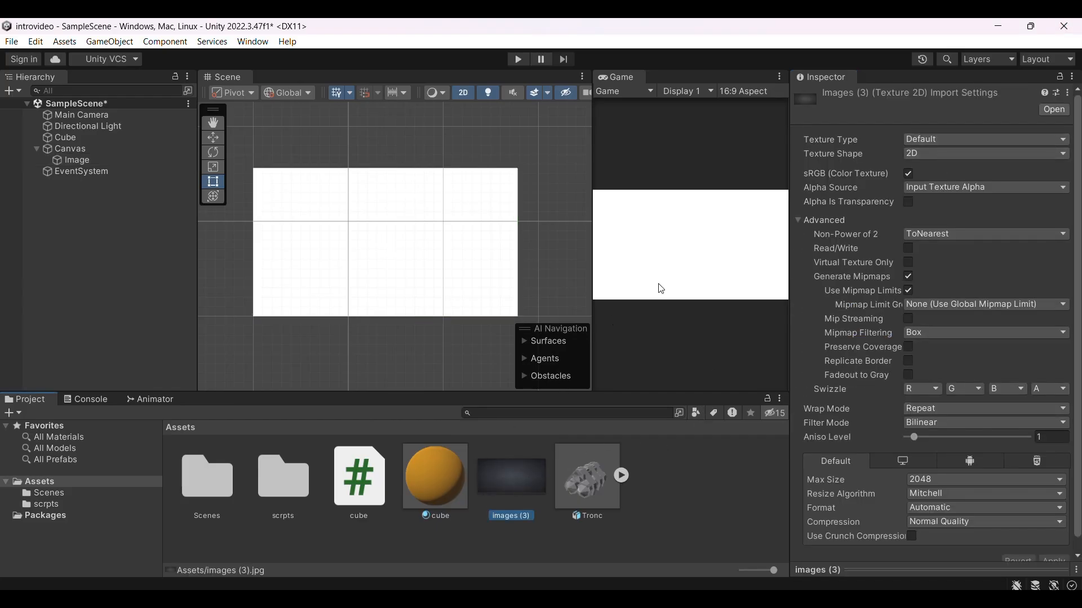
left_click(923, 136)
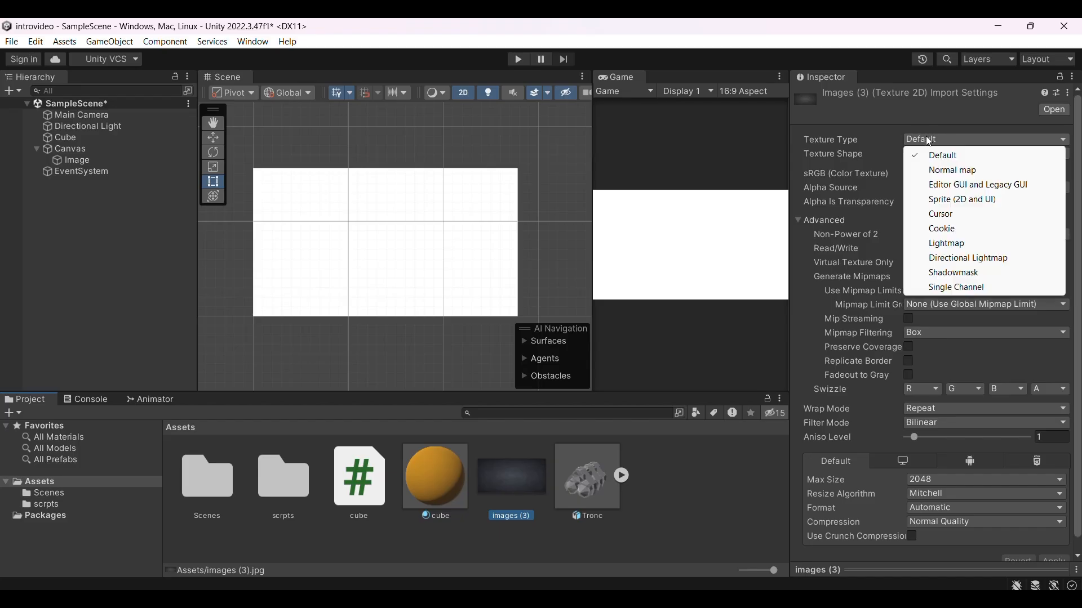
left_click(969, 201)
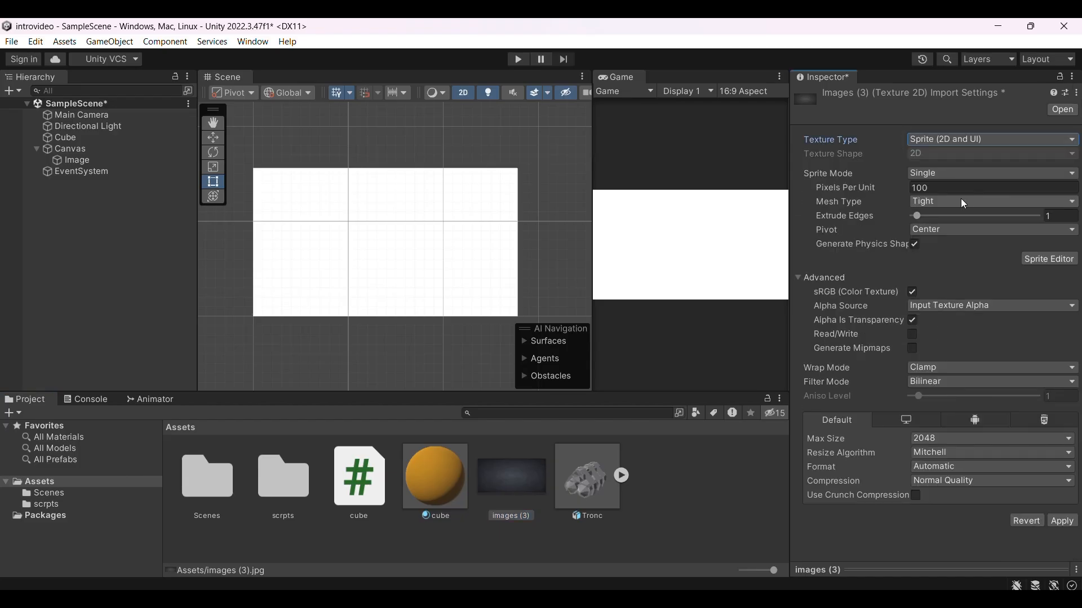
left_click(1062, 521)
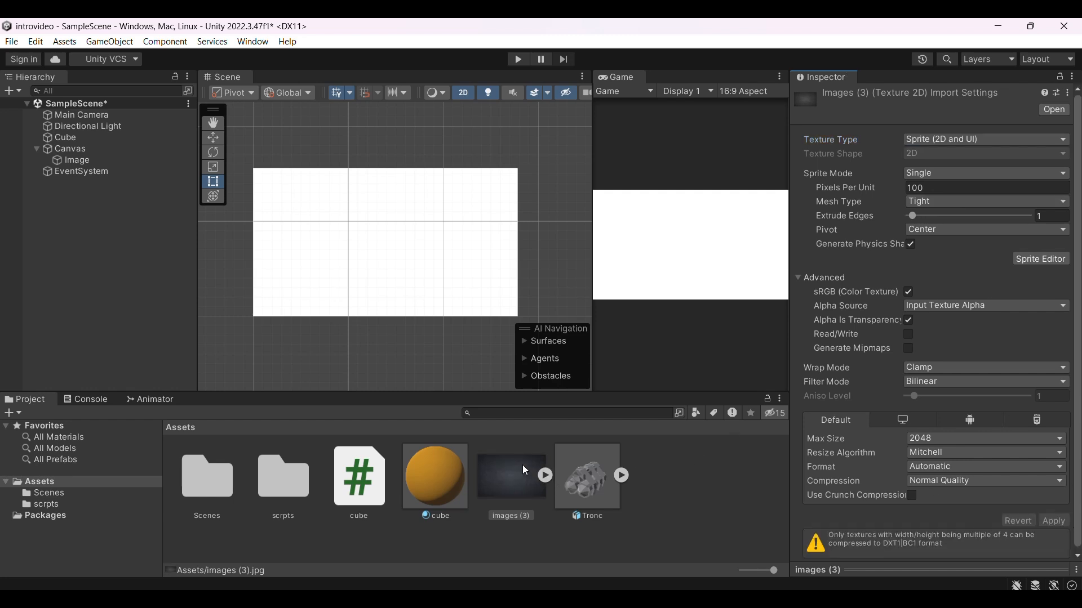
left_click(545, 476)
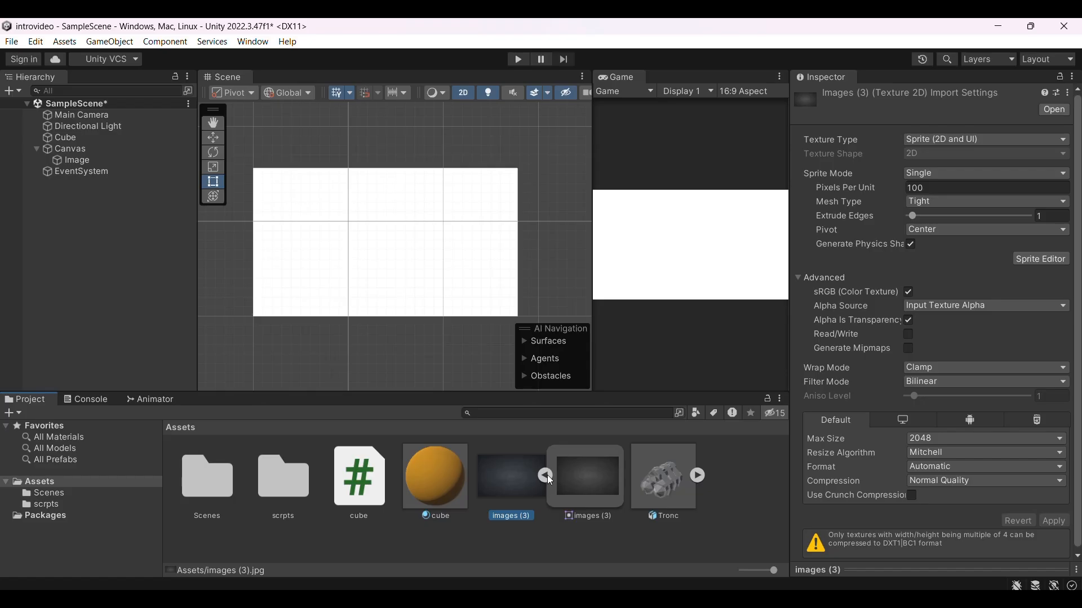
left_click(551, 475)
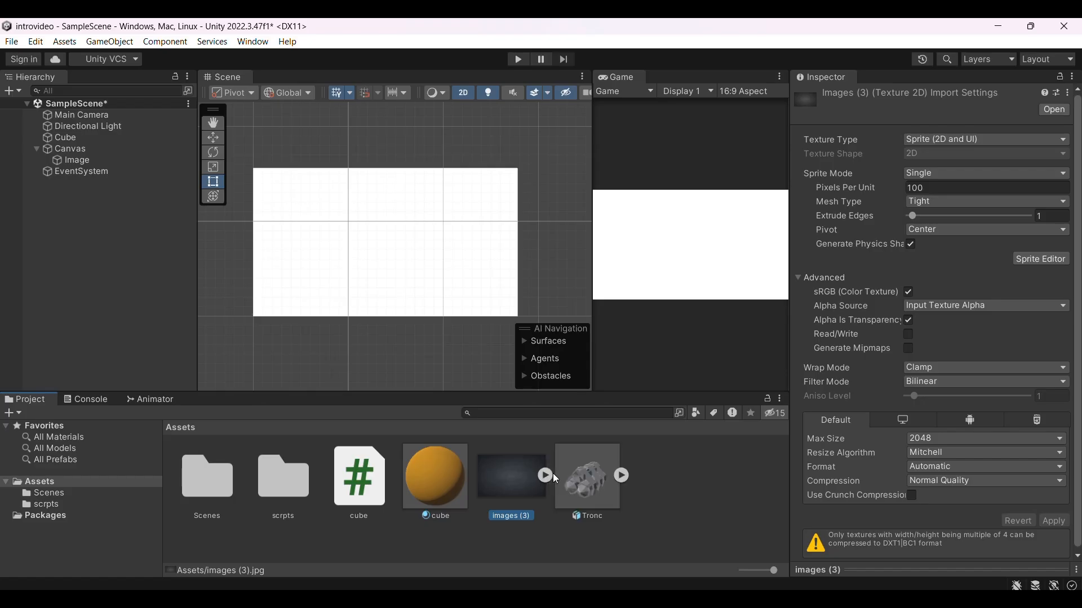
Assign the images (3) sprite as the Canvas Image's Source Image and inspect the background in the scene
left_click(76, 162)
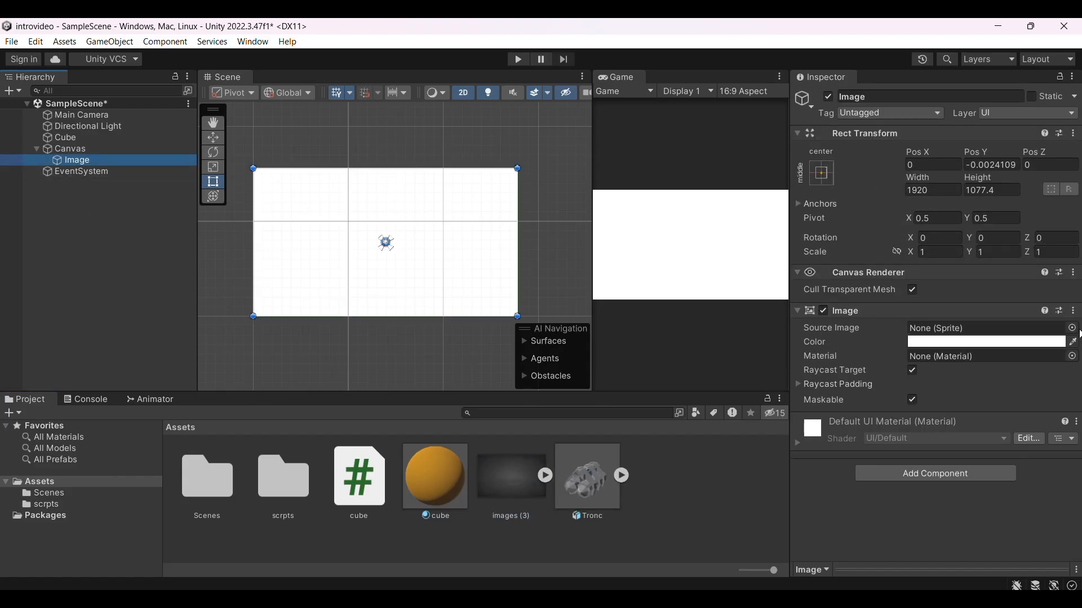
left_click(1073, 329)
double_click(477, 119)
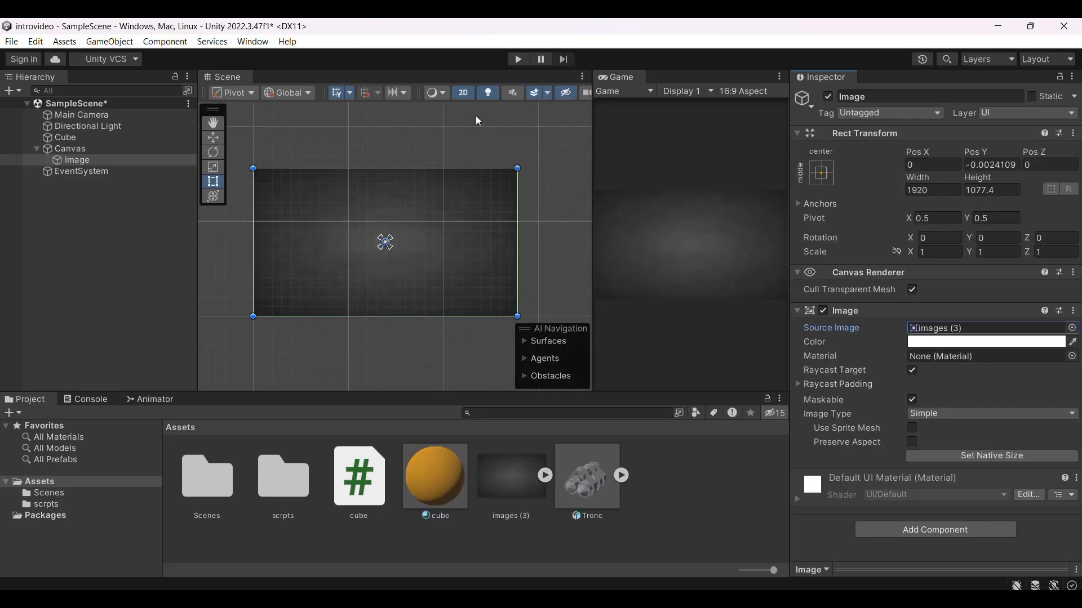
scroll(401, 197, "up", 6)
scroll(402, 197, "down", 6)
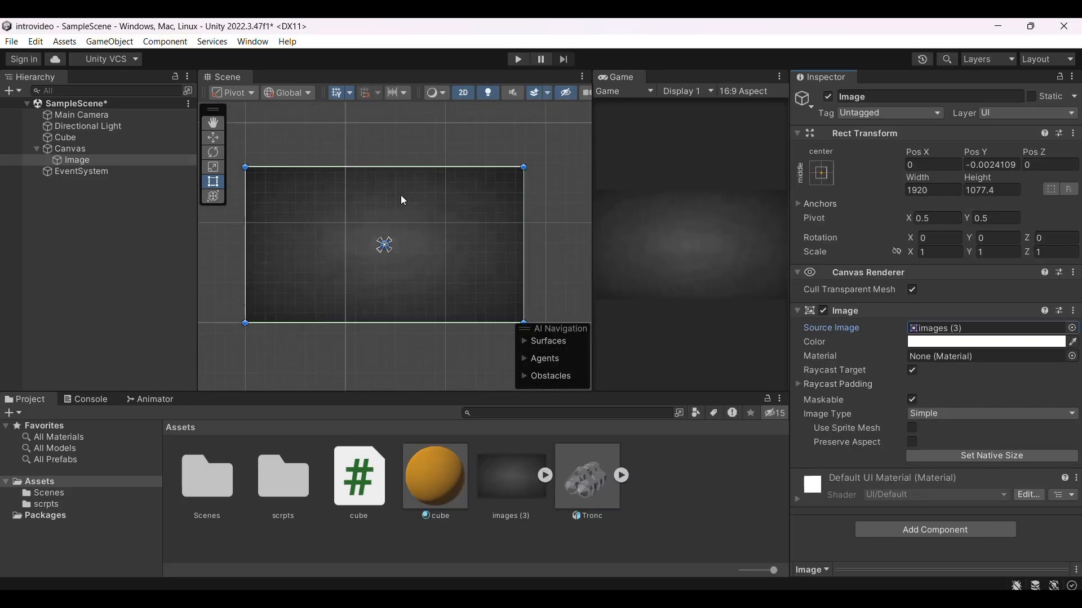
left_click(504, 145)
scroll(514, 217, "up", 2)
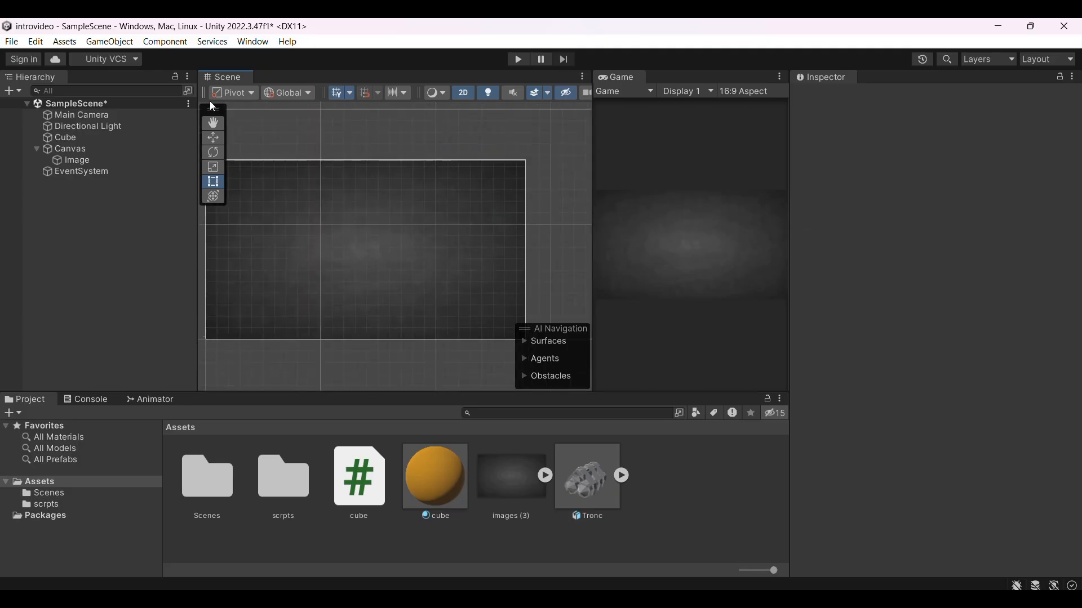
Add a Text - TextMeshPro object as a child of Image and import the TMP Essentials
left_click(214, 122)
left_click_drag(377, 158, 422, 159)
left_click(99, 241)
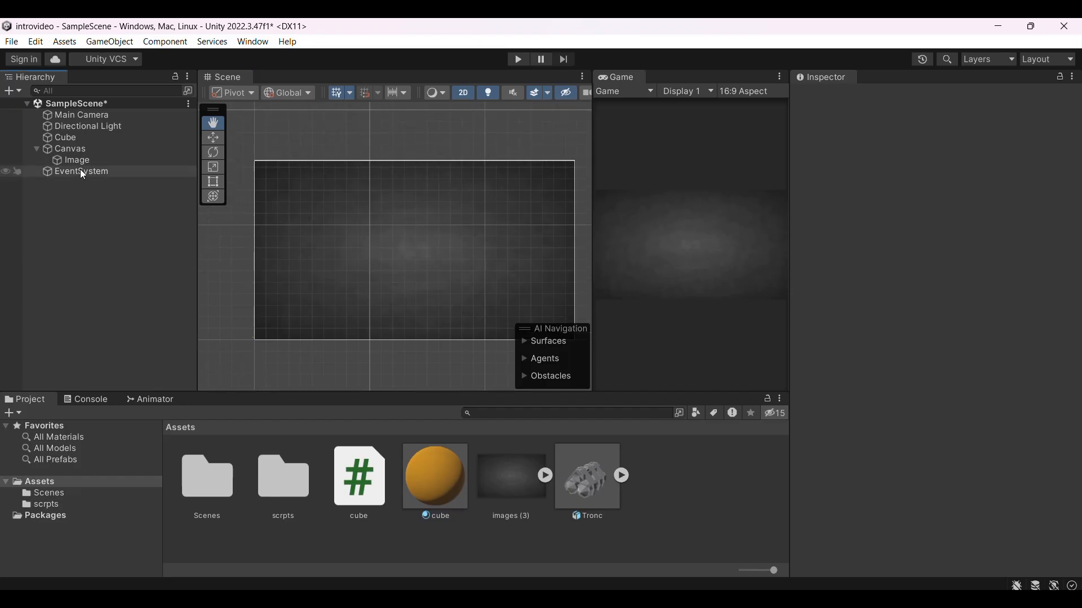
left_click(73, 161)
right_click(82, 161)
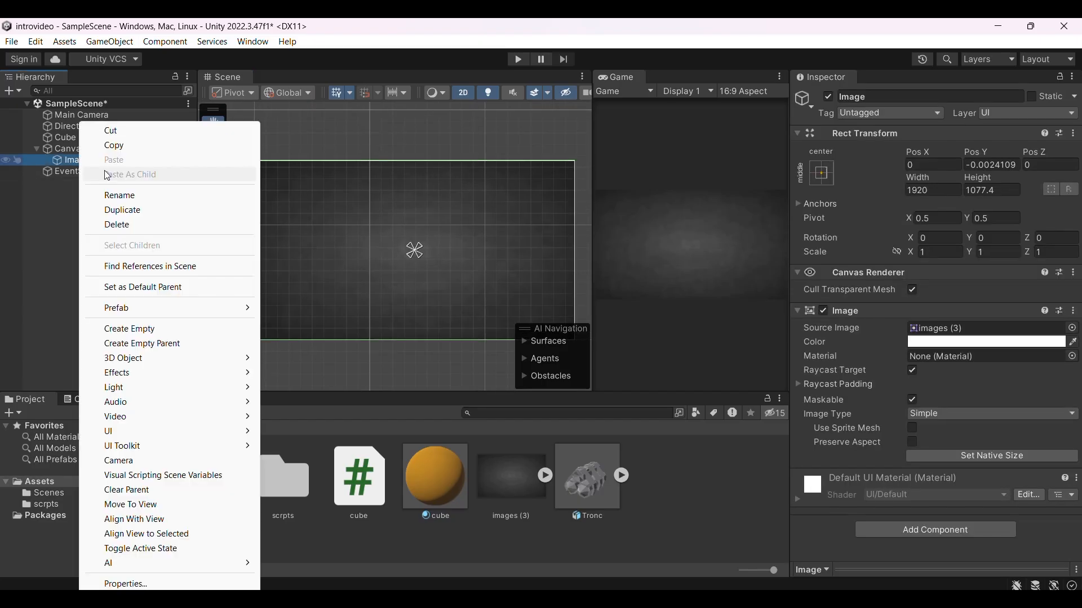
mouse_move(127, 432)
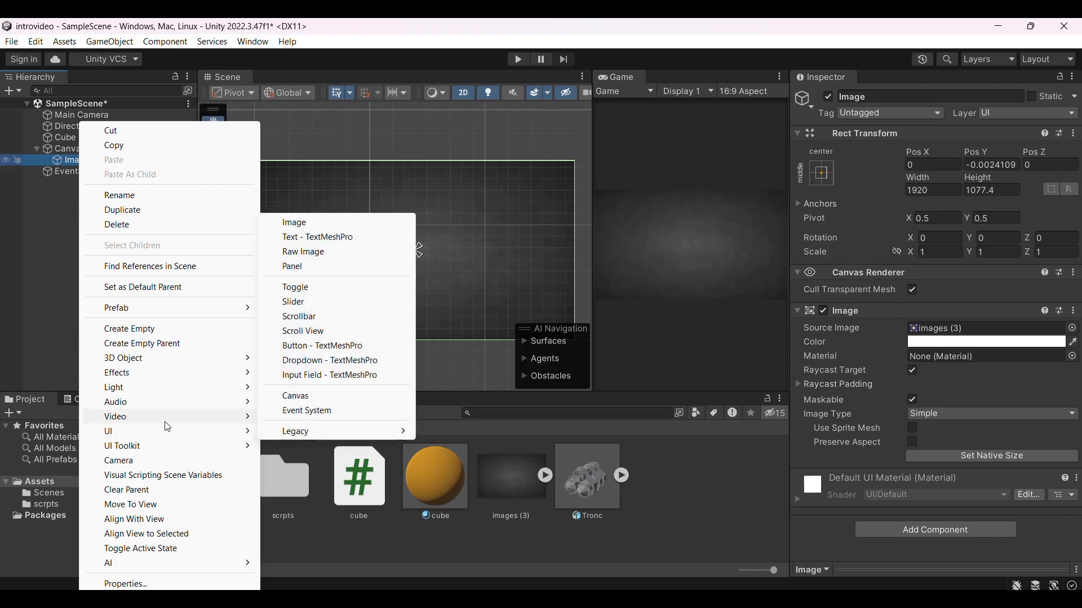
left_click(327, 237)
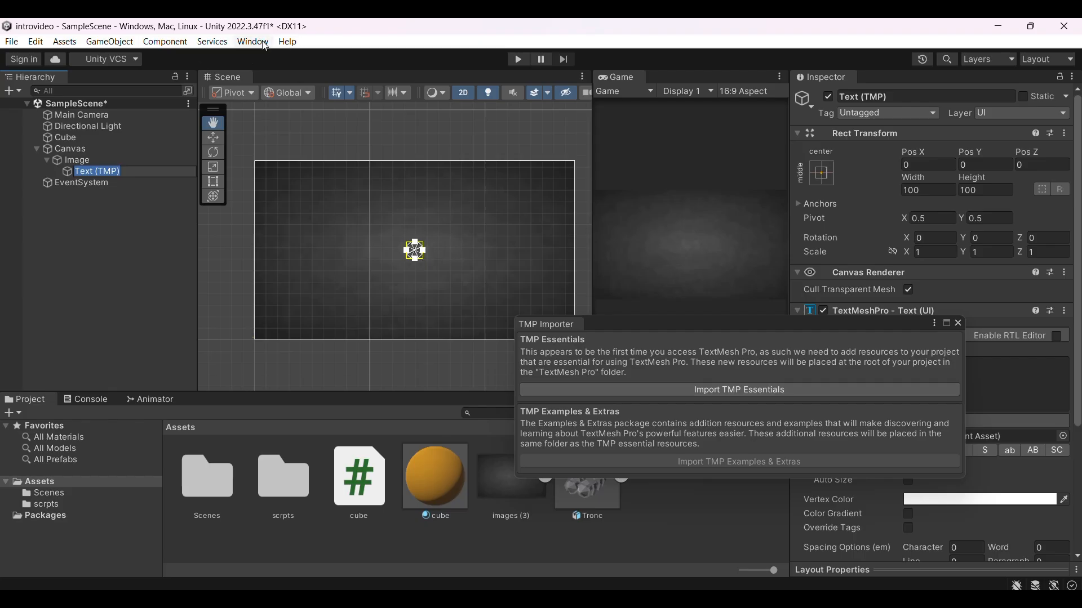
left_click(770, 397)
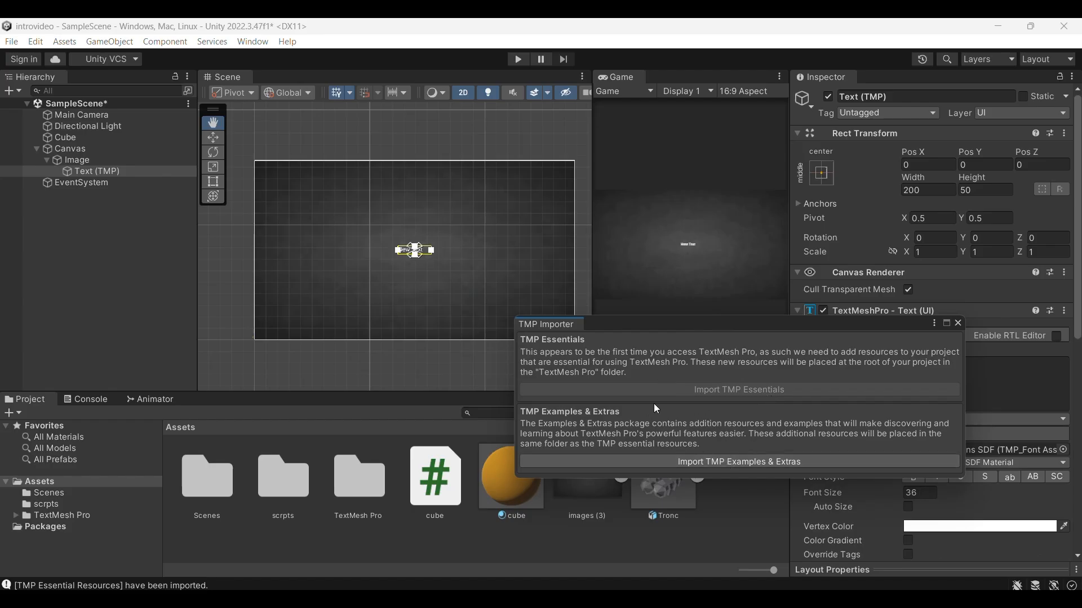
left_click(957, 324)
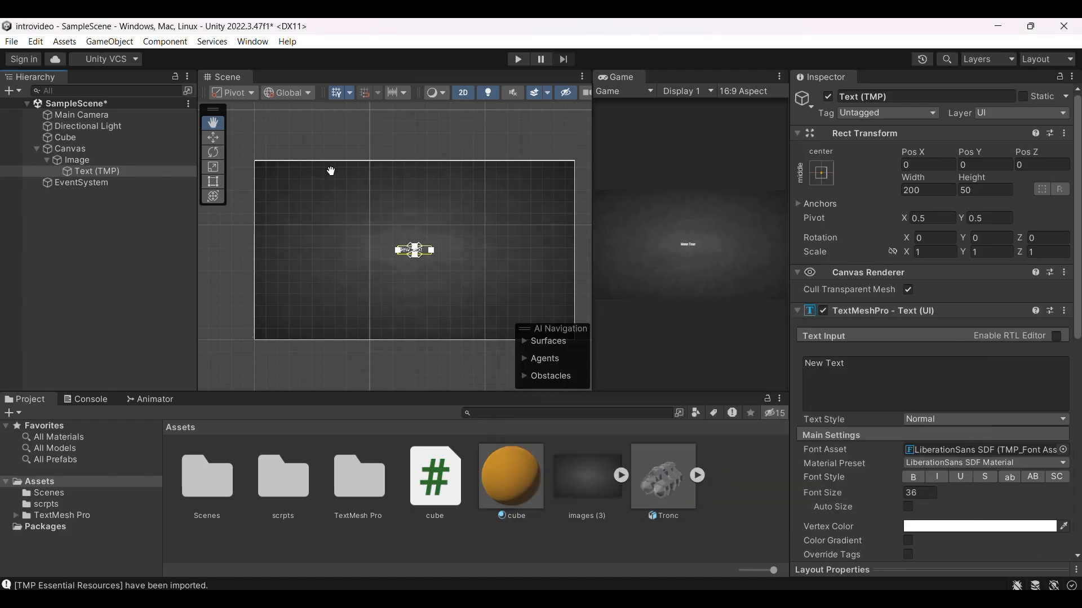
Replace the new text object's default content with "main menu"
scroll(332, 170, "up", 4)
left_click(360, 214)
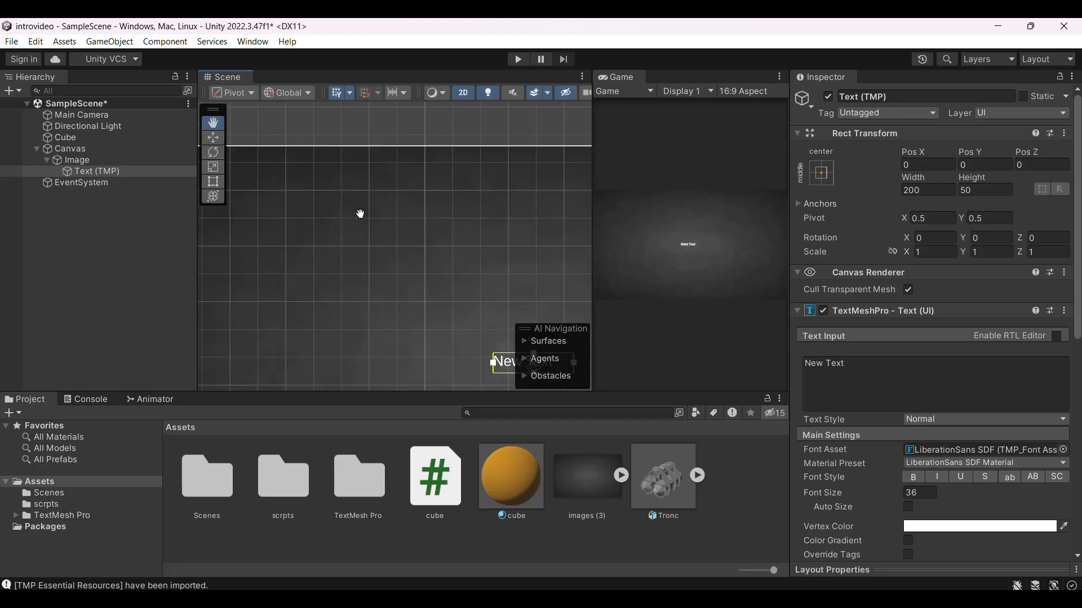
key("f")
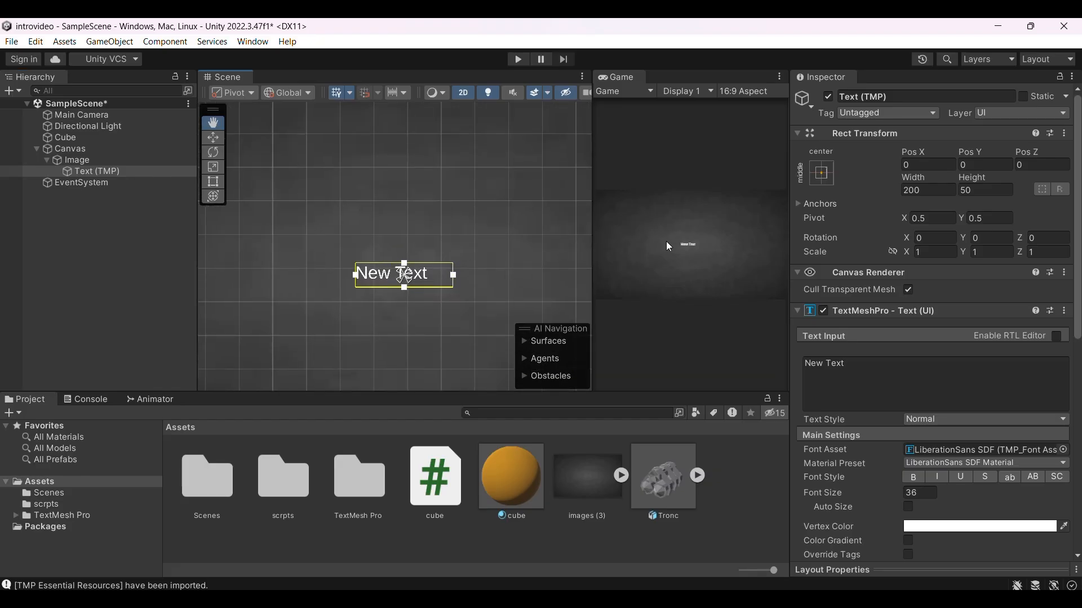
left_click(871, 378)
key("BackSpace")
type("main m")
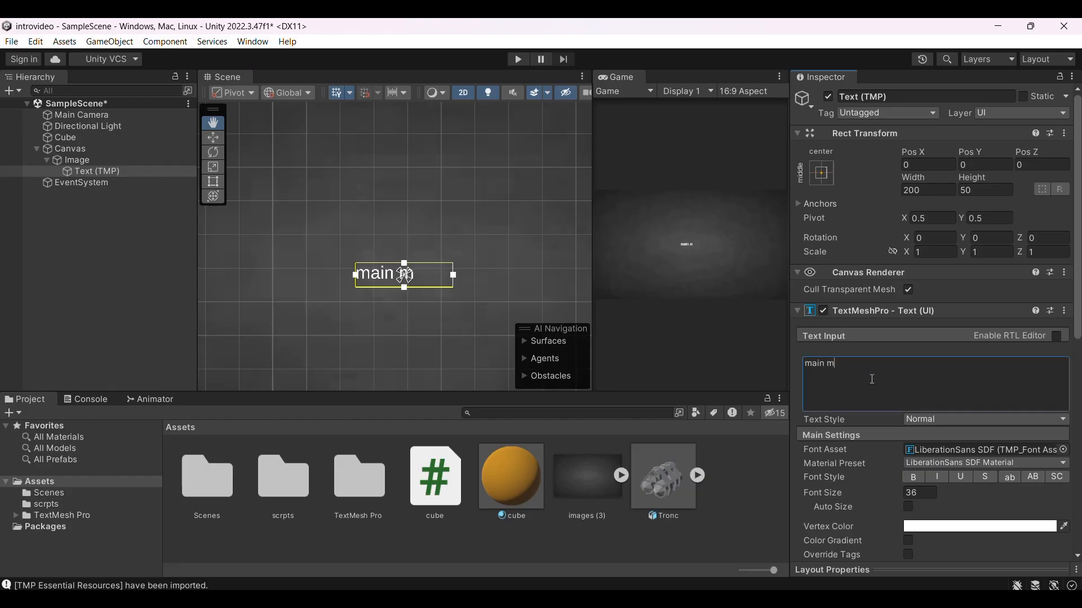
type("enu")
scroll(442, 328, "up", 2)
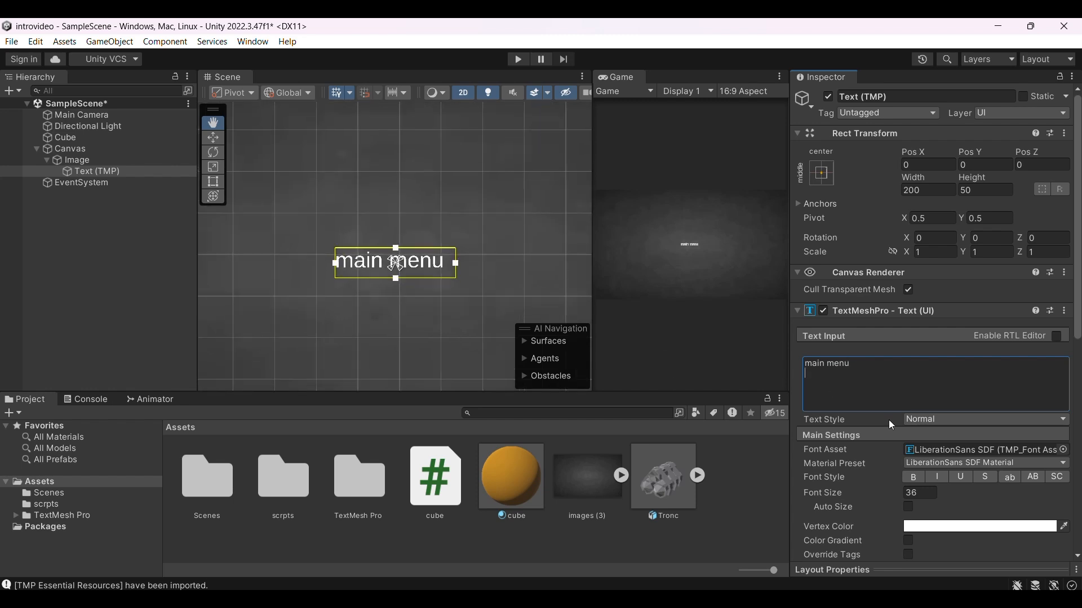
Set the text's font asset to LiberationSans SDF - Fallback and make it bold
left_click(1064, 449)
double_click(593, 142)
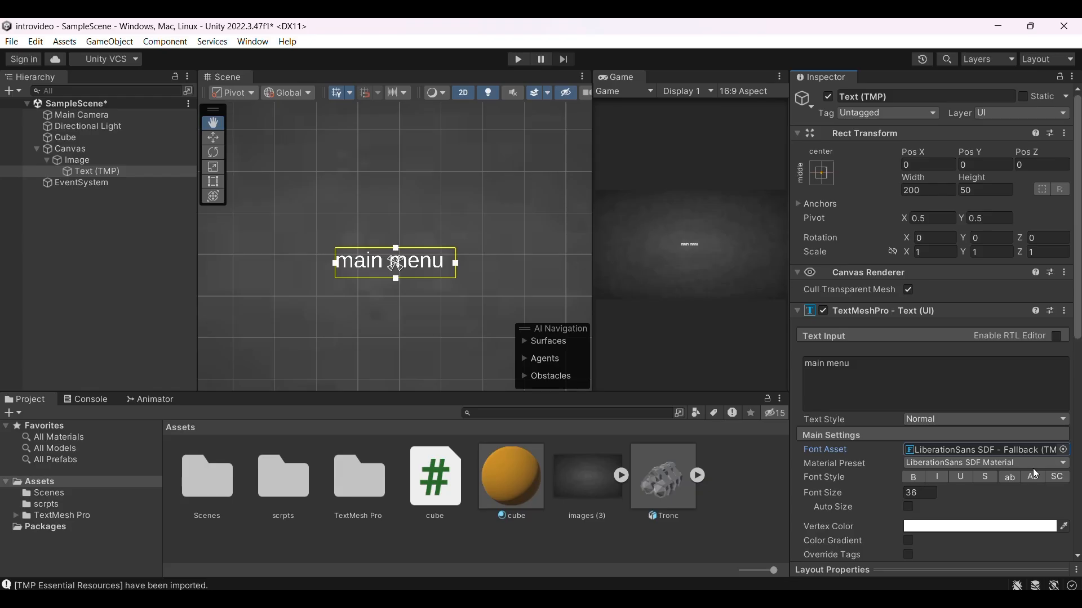
left_click(914, 478)
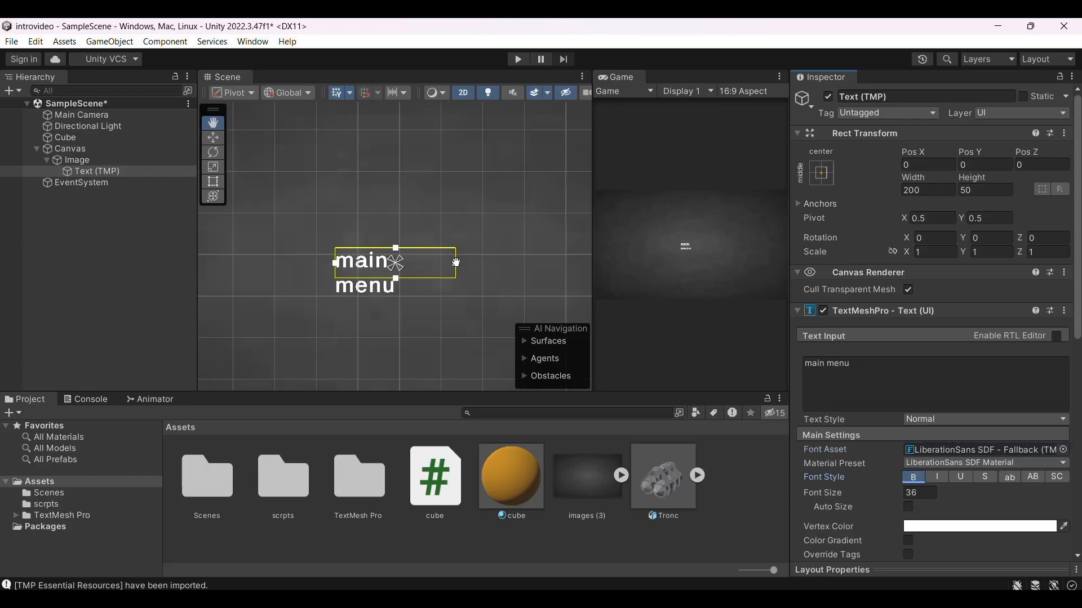
Resize the text's rectangle to about 243 by 54 so that "main menu" fits on one line
left_click(218, 142)
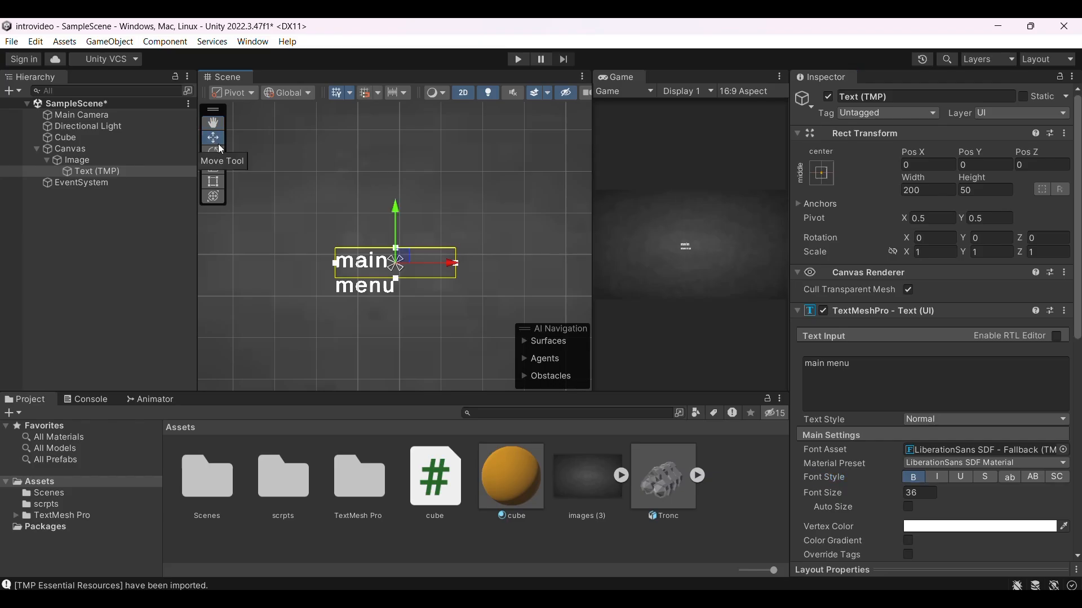
left_click(214, 182)
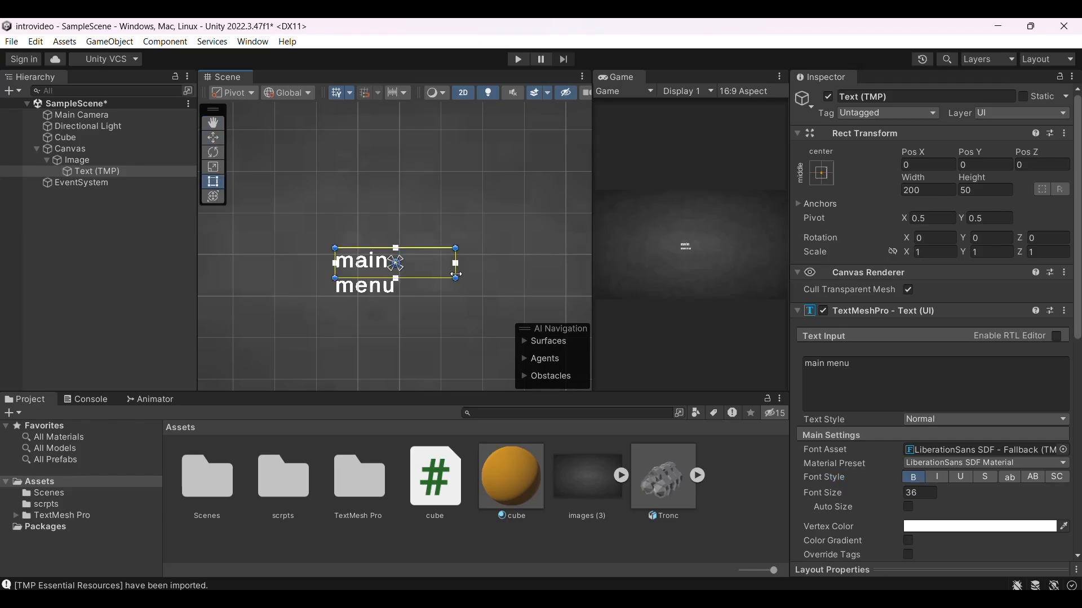
left_click_drag(458, 279, 509, 317)
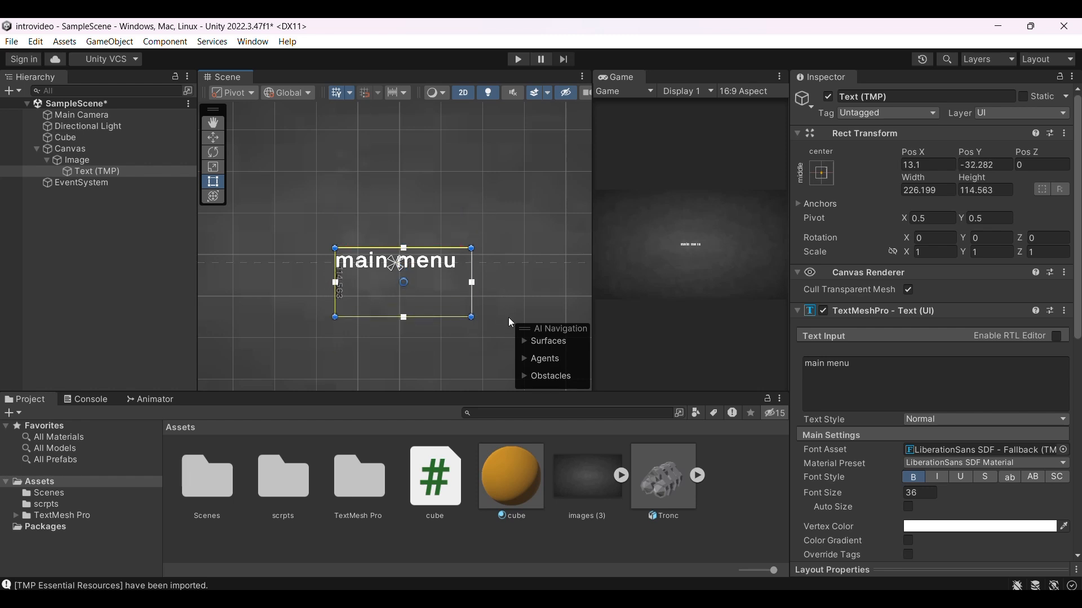
left_click_drag(472, 249, 483, 282)
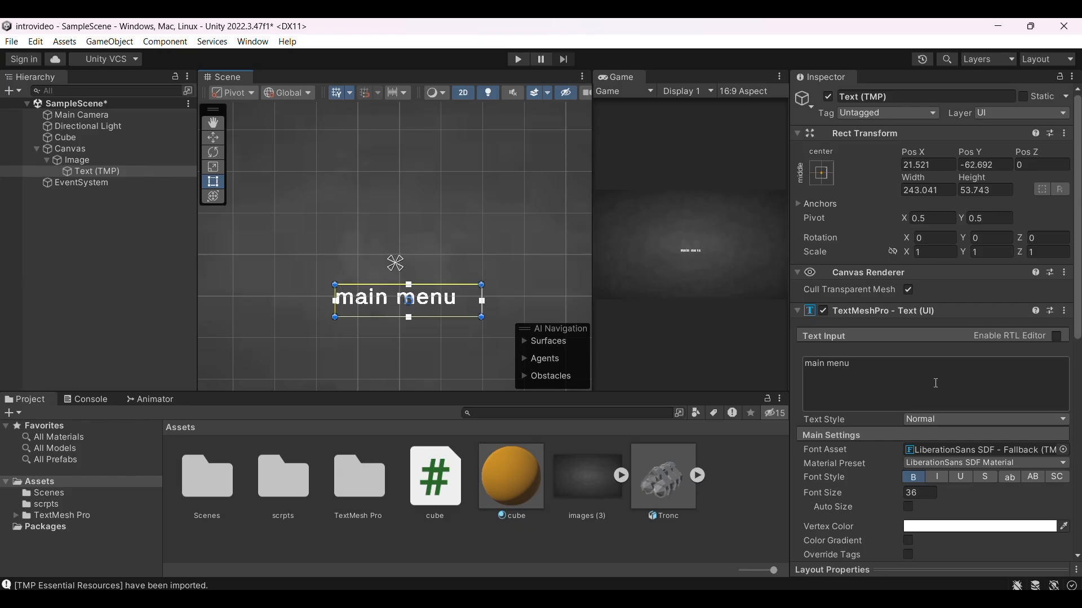
Set the text's font size to 60 and enlarge its rectangle to about 339 by 75
left_click(928, 493)
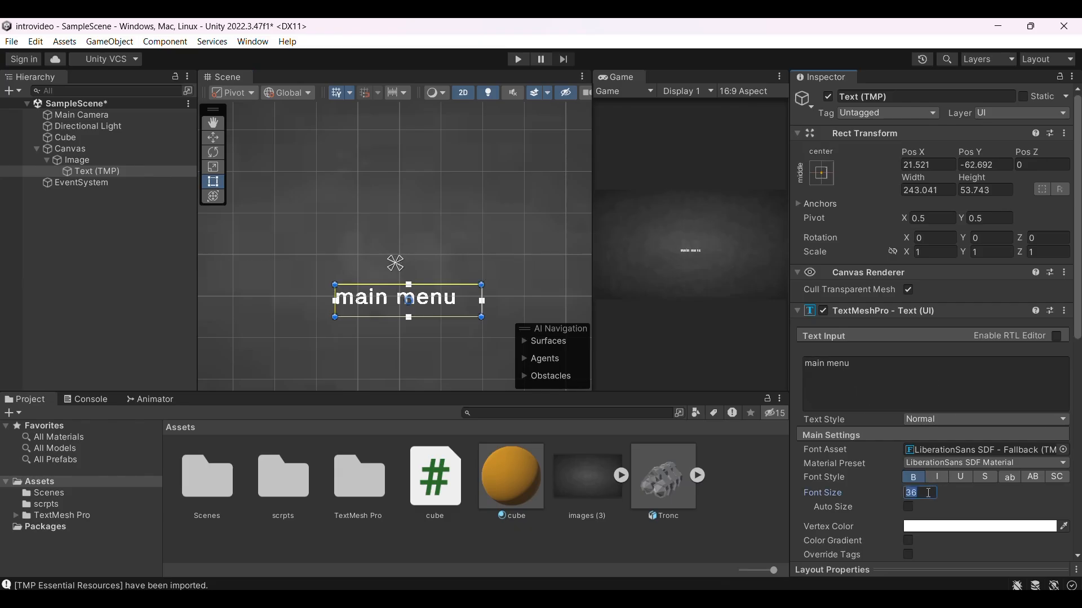
type("60")
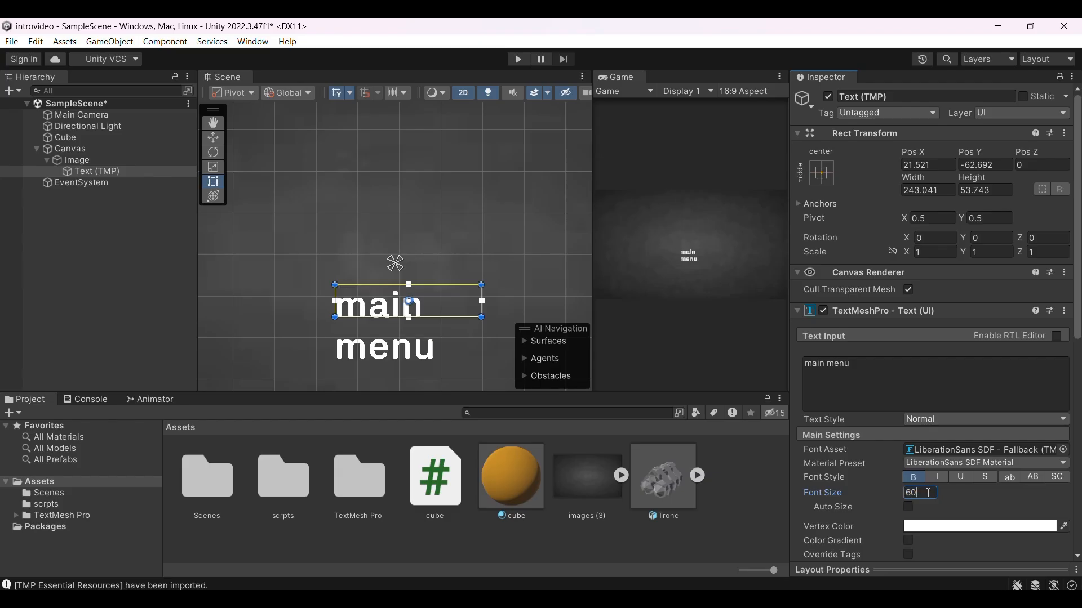
left_click_drag(481, 318, 539, 330)
scroll(514, 240, "down", 3)
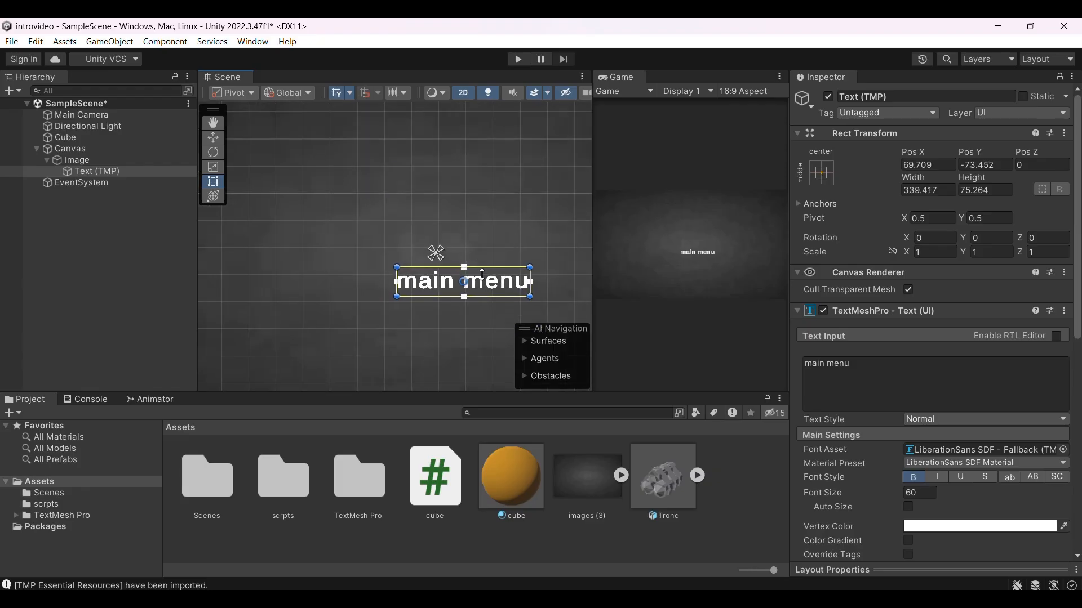
Move the main menu text to the center of the background image
left_click_drag(470, 281, 445, 254)
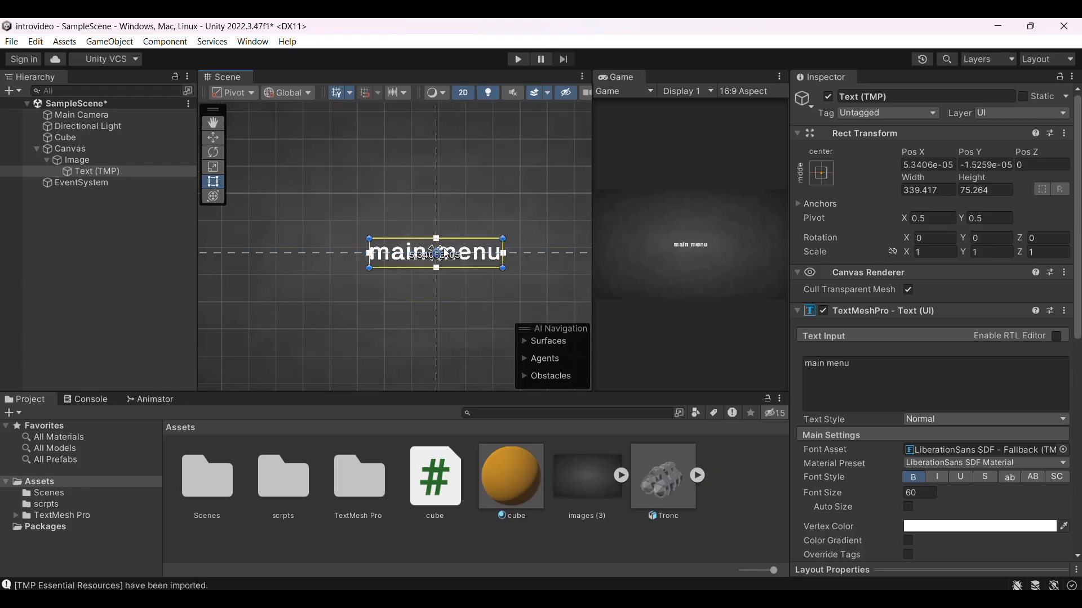
scroll(486, 273, "down", 1)
scroll(486, 273, "up", 2)
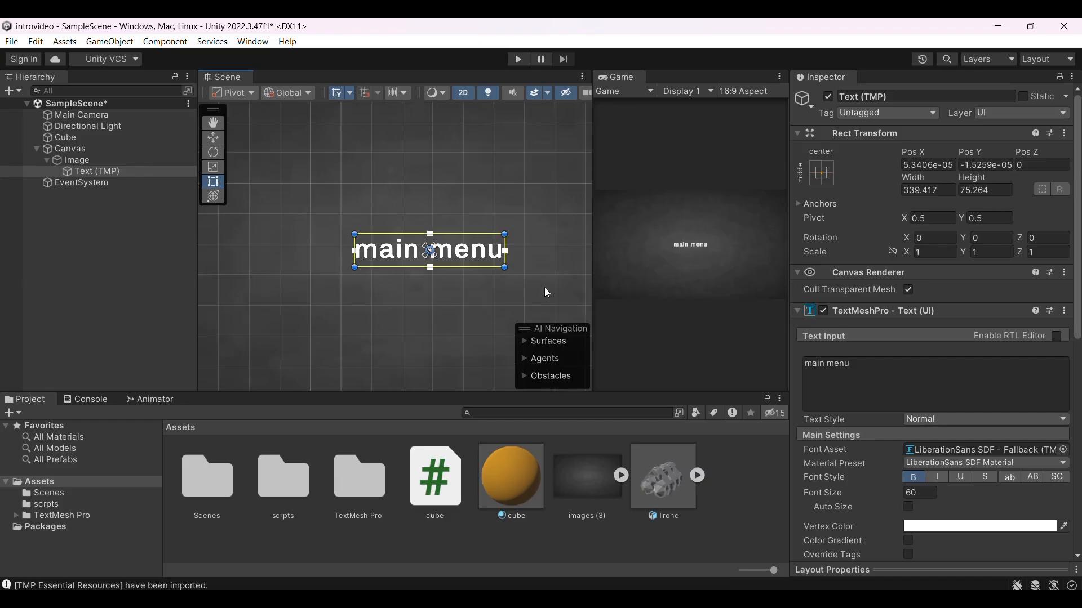
Try out other vertex colors for the main menu text
scroll(821, 404, "down", 10)
scroll(925, 465, "up", 8)
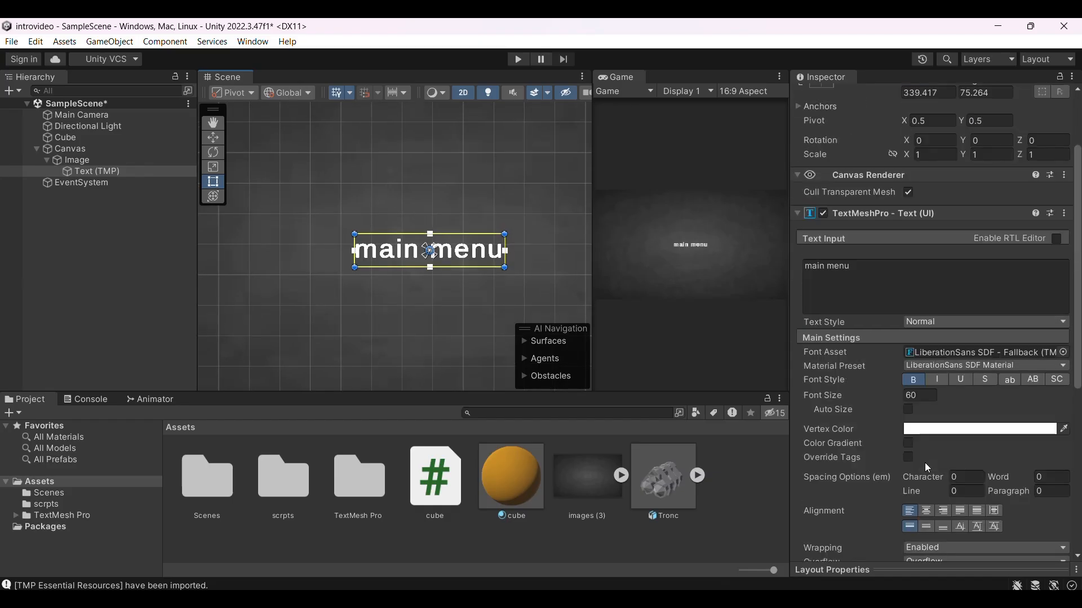
left_click(933, 431)
left_click_drag(995, 374, 921, 316)
left_click(866, 452)
Turn on Auto Size for the text and enlarge its rectangle to about 384 by 149
left_click(908, 410)
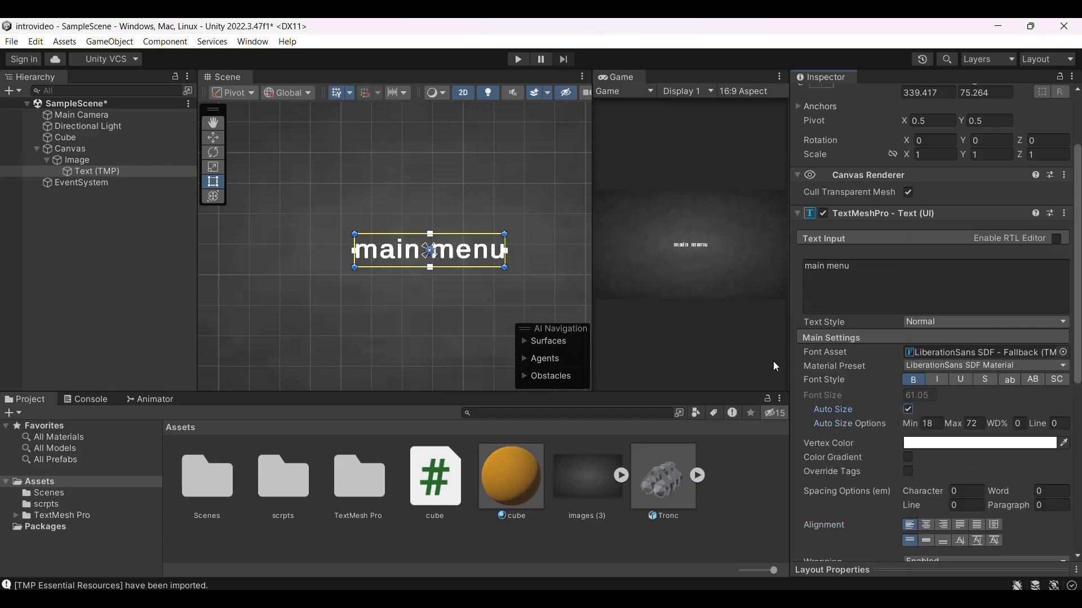
left_click_drag(503, 269, 538, 277)
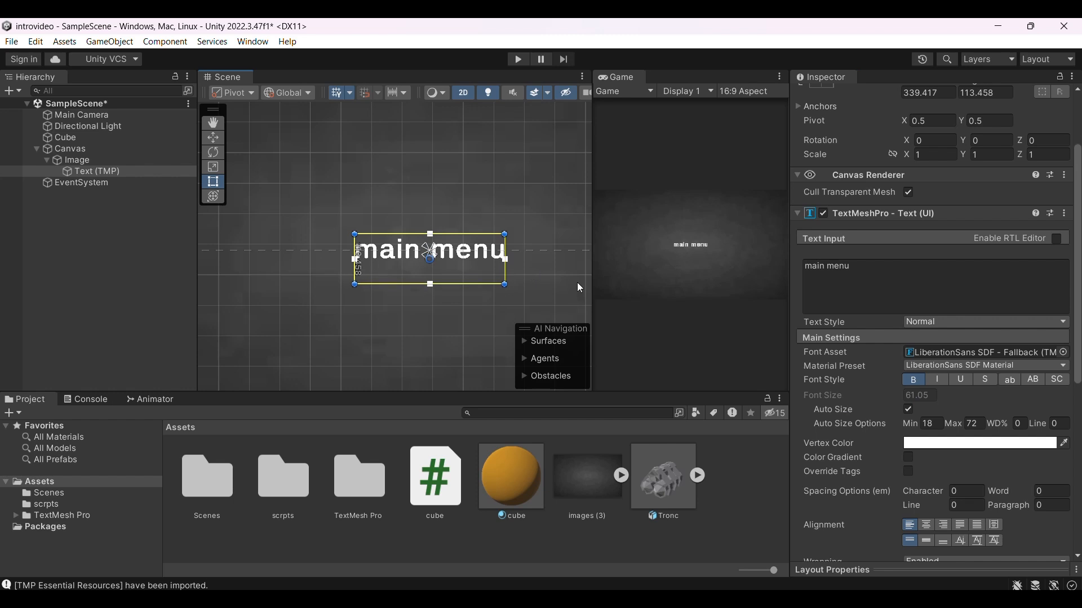
left_click_drag(505, 234, 414, 270)
left_click_drag(412, 272, 525, 217)
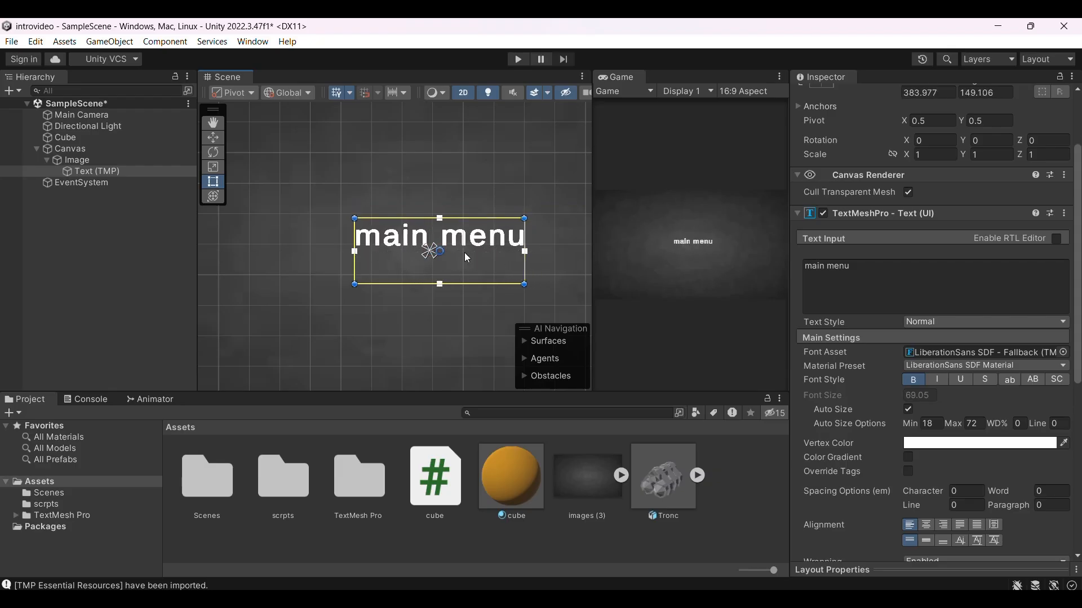
Try middle and bottom vertical alignment on the main menu text, then restore top alignment
left_click(535, 158)
left_click(493, 241)
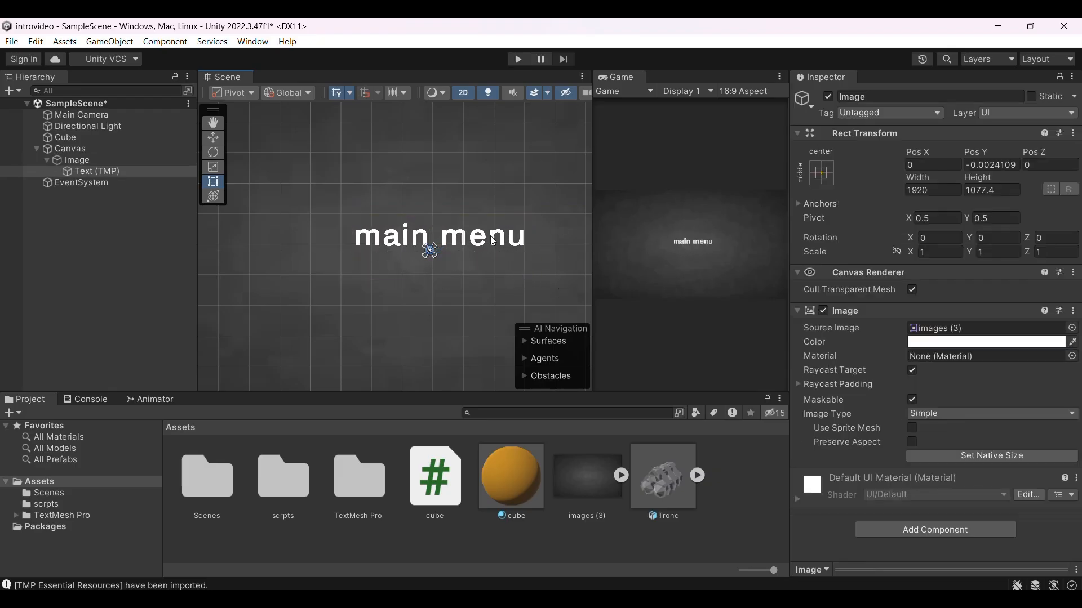
scroll(954, 478, "down", 2)
scroll(954, 478, "down", 7)
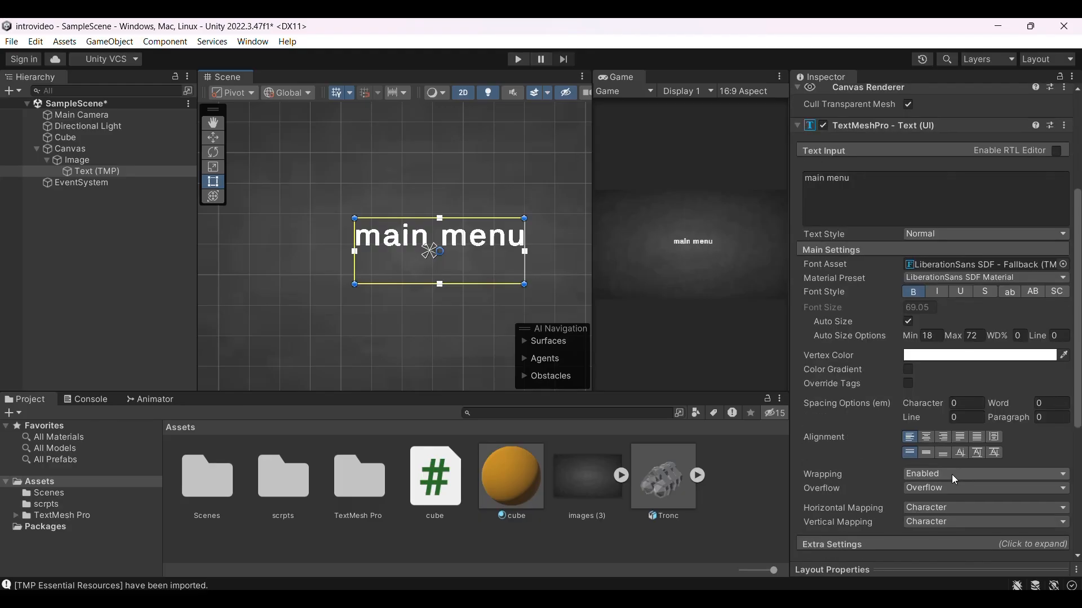
left_click(926, 461)
left_click(910, 462)
left_click(926, 478)
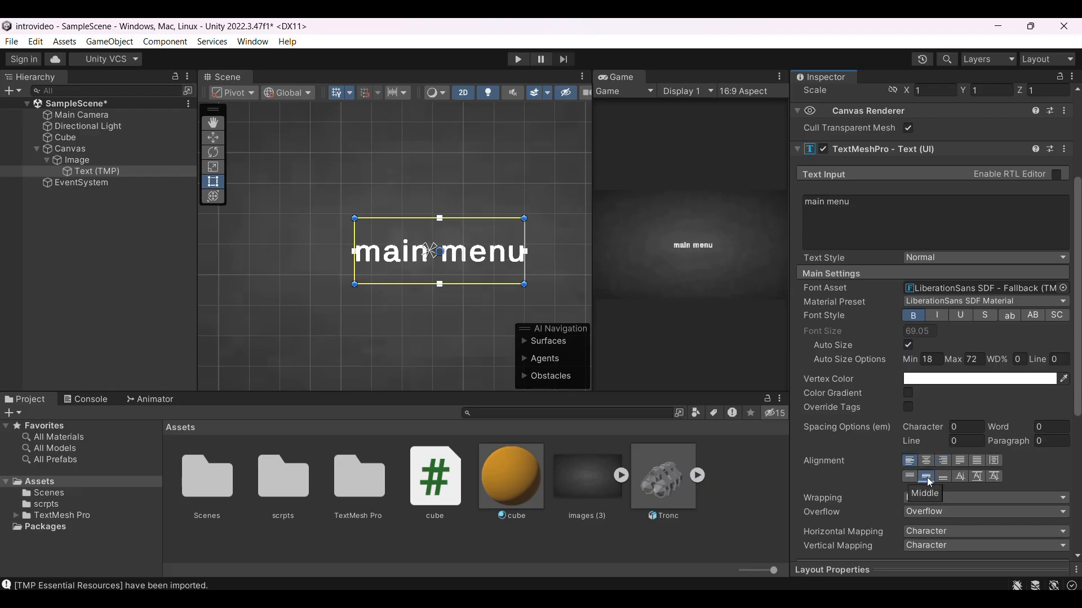
left_click(943, 477)
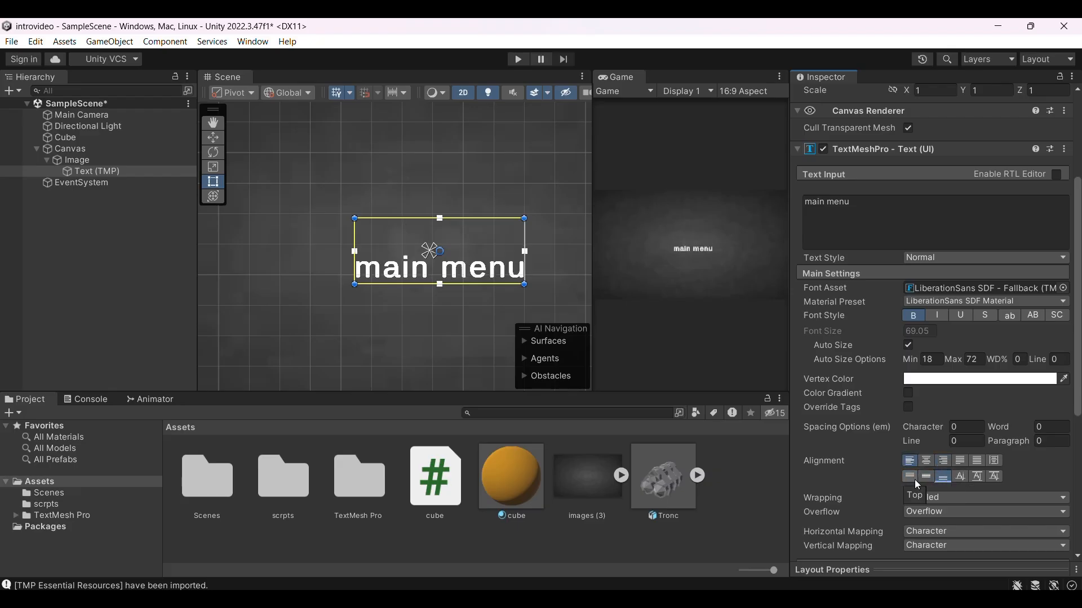
left_click(916, 476)
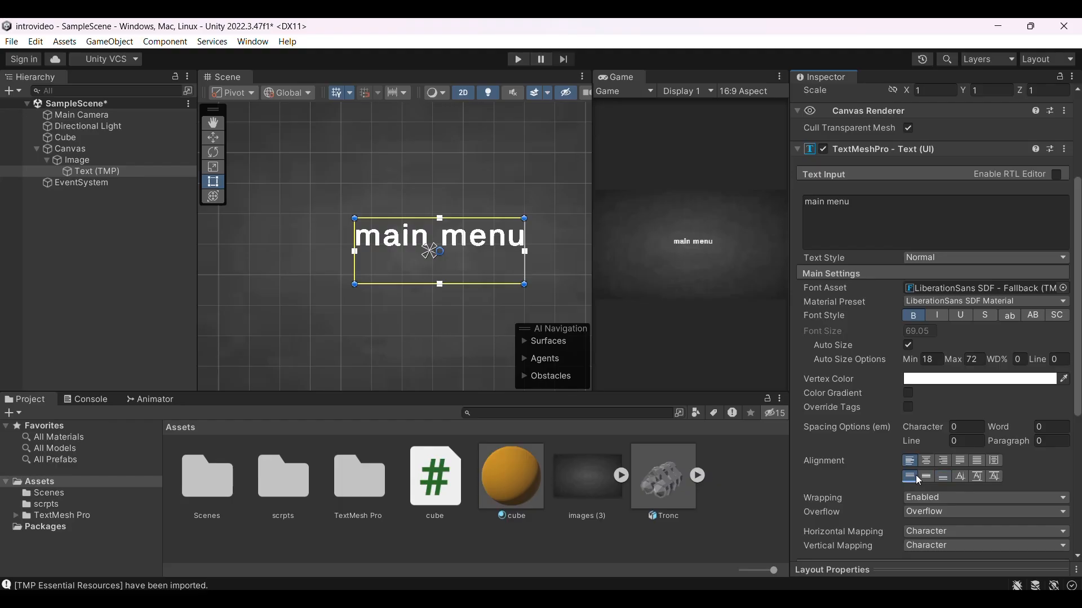
Widen the text rectangle to about 678 by 168 and set the text's horizontal alignment to center
left_click_drag(524, 284, 558, 268)
scroll(489, 240, "down", 3)
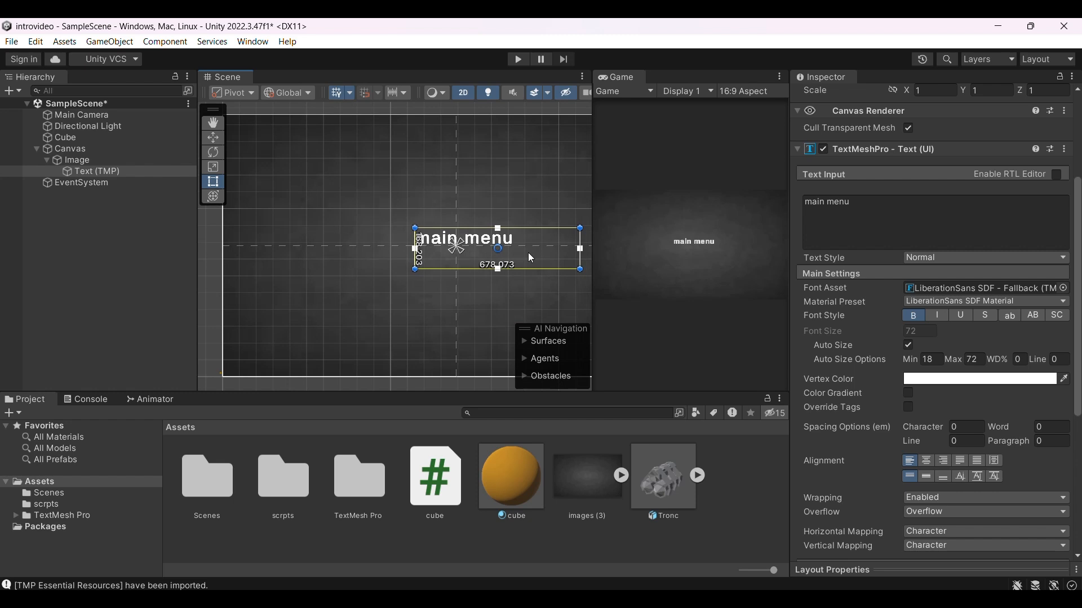
left_click(928, 462)
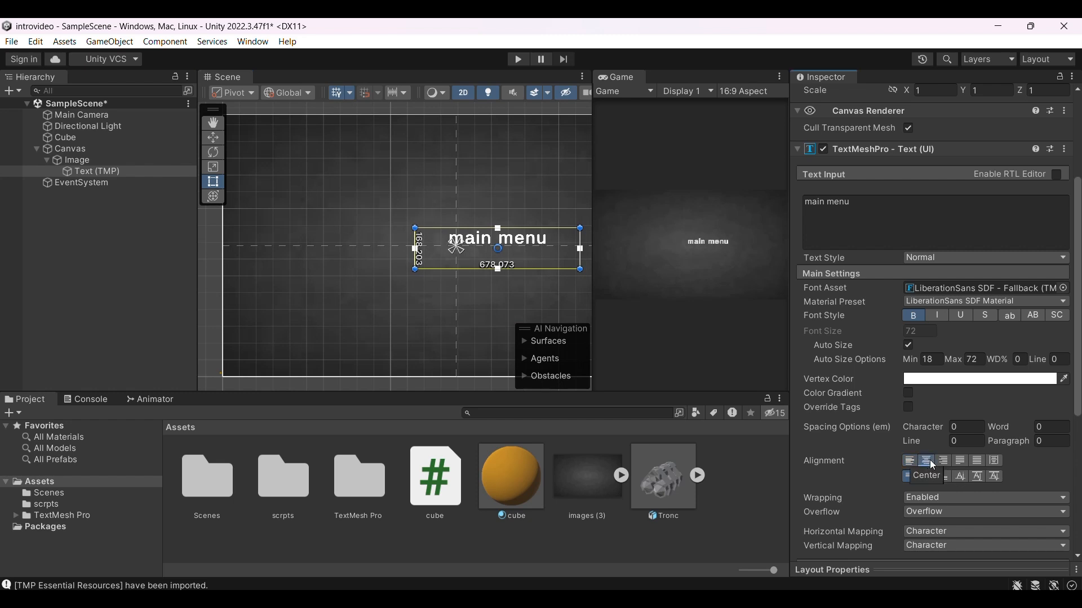
left_click(952, 461)
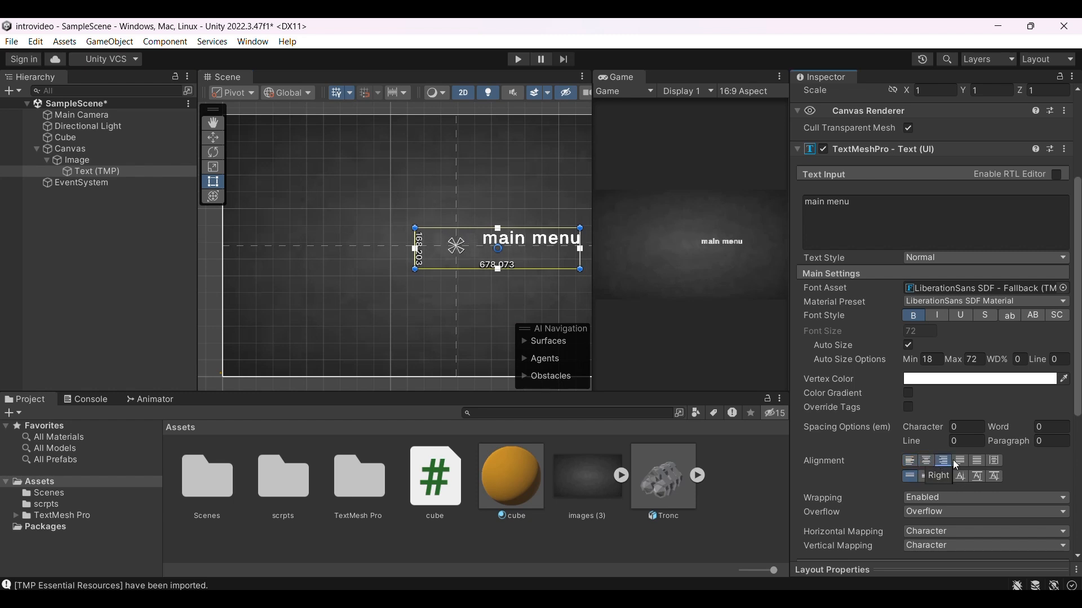
left_click(966, 460)
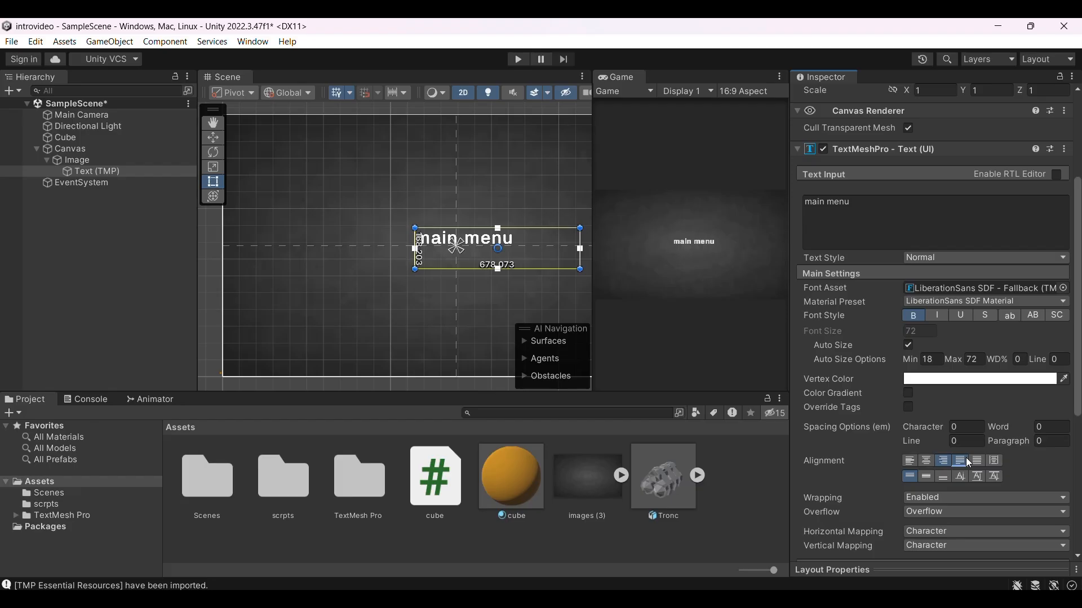
left_click(911, 461)
left_click(927, 461)
Move the main menu text to the middle of the background and shrink its rectangle to about 296 by 64
left_click_drag(509, 238, 465, 241)
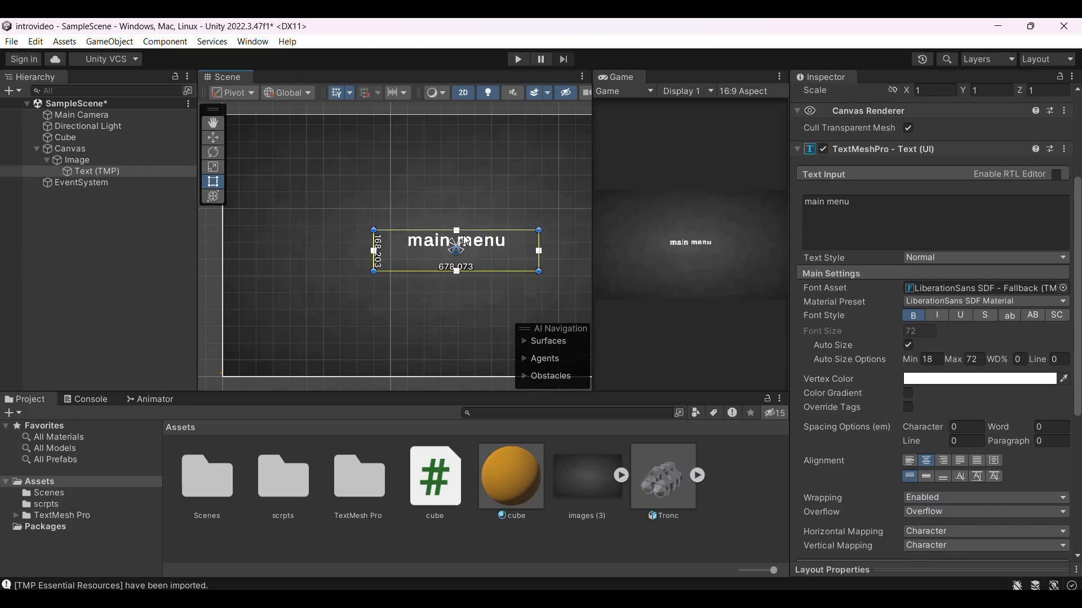
left_click_drag(540, 272, 480, 252)
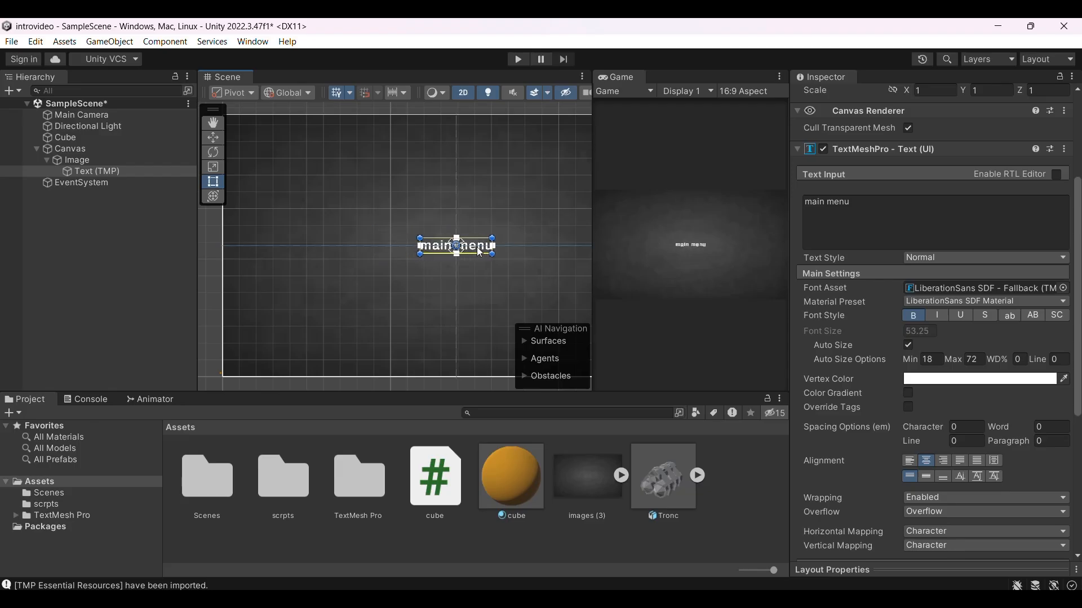
scroll(480, 252, "up", 3)
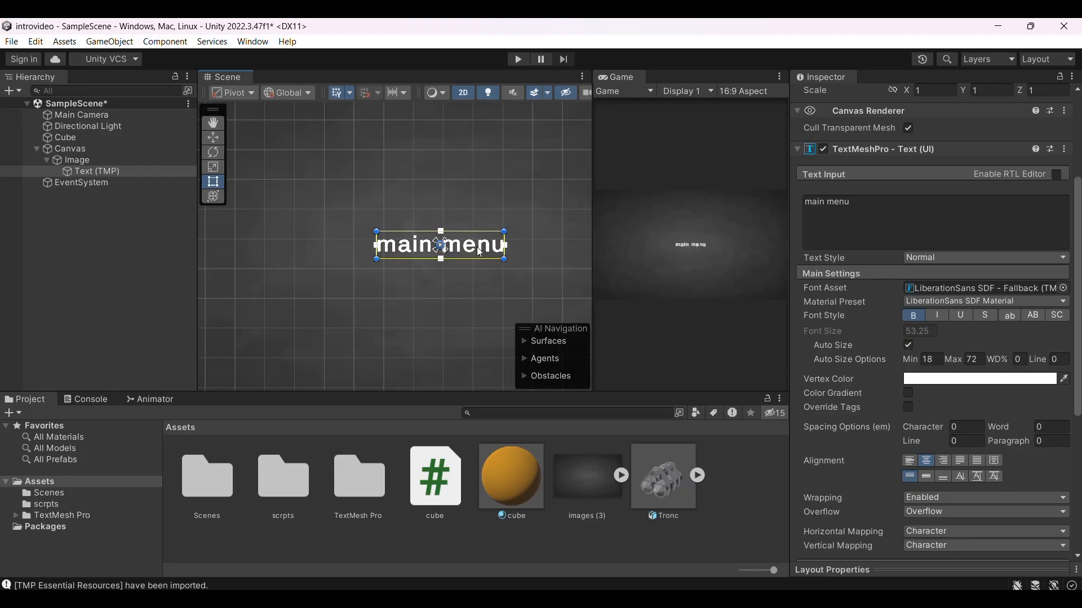
scroll(866, 506, "down", 8)
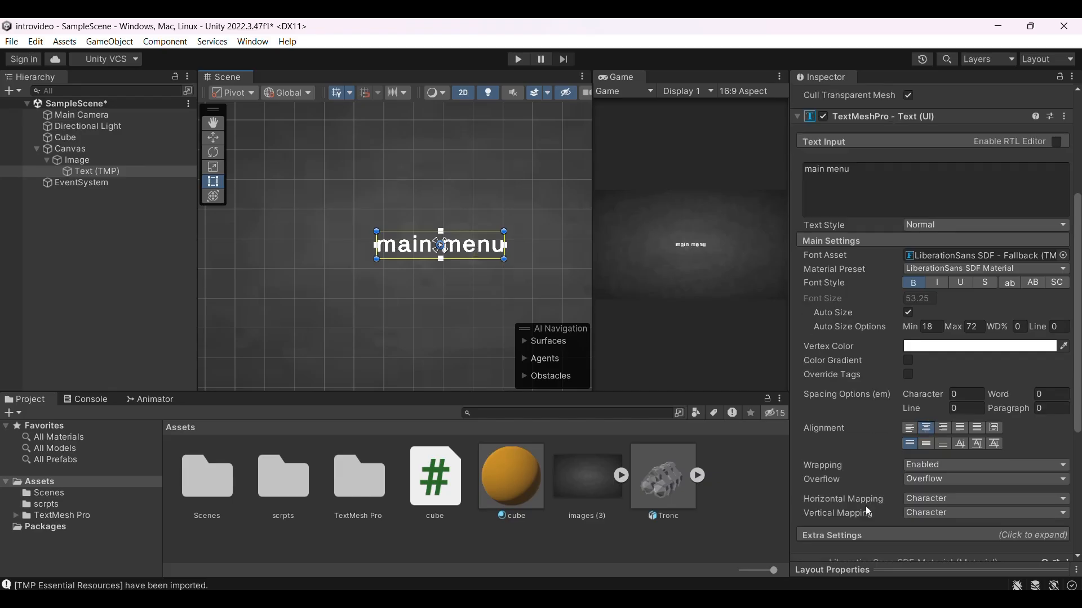
scroll(865, 506, "up", 5)
scroll(865, 506, "up", 2)
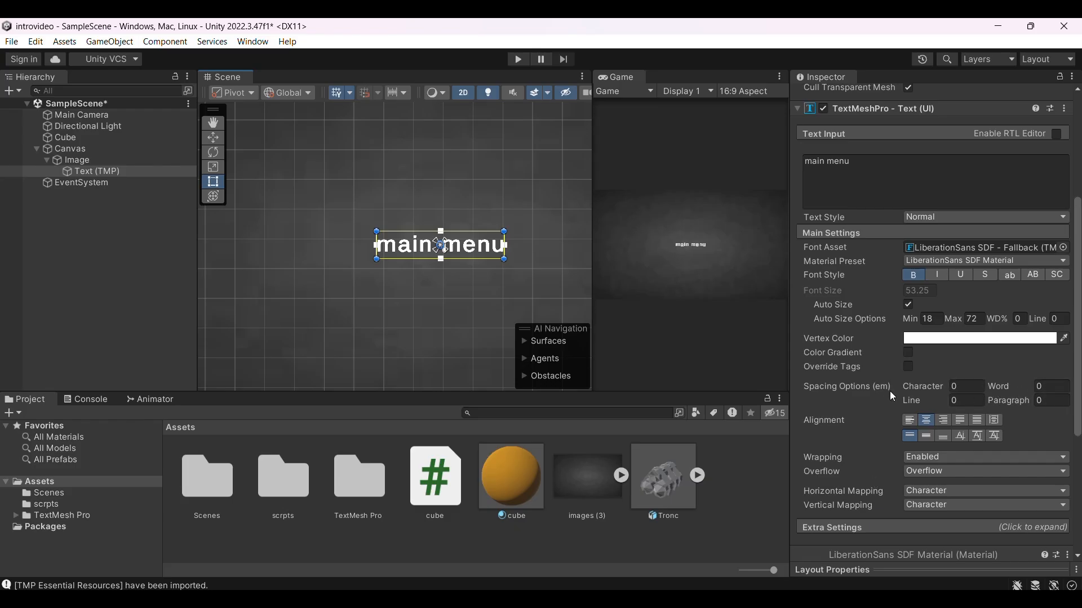
left_click(960, 386)
scroll(597, 276, "up", 2)
scroll(597, 276, "down", 2)
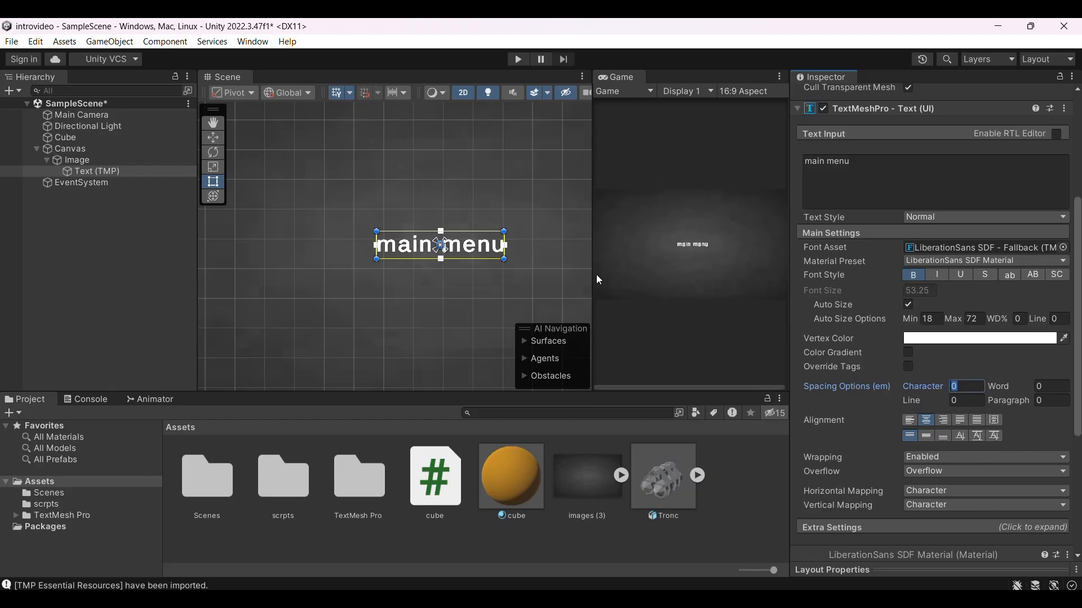
Try italic and underline font styles on the main menu text, switching both off again
left_click(940, 274)
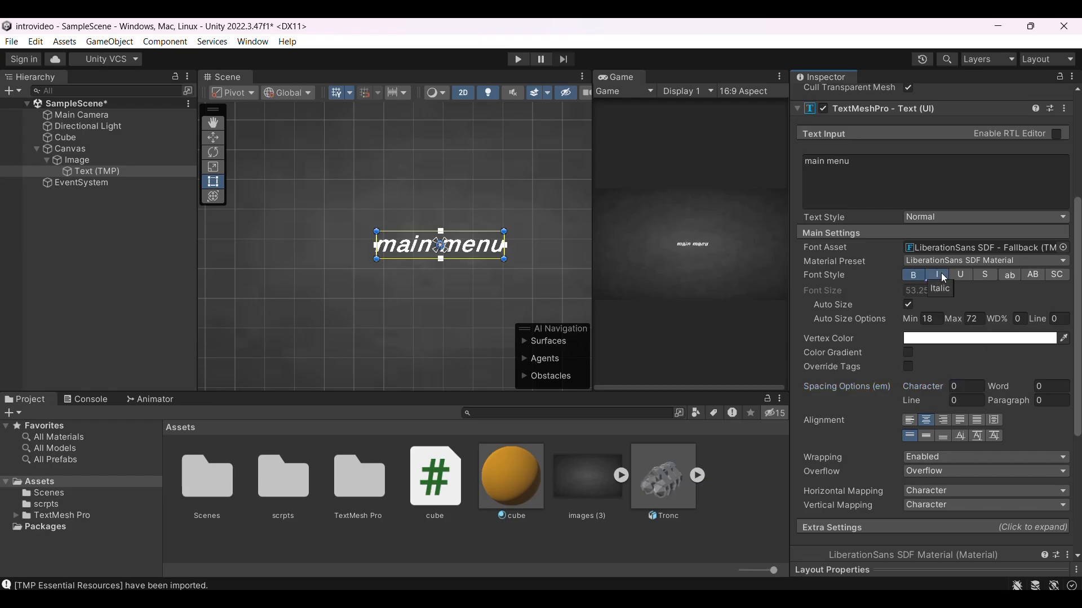
left_click(960, 276)
left_click(958, 277)
left_click(944, 275)
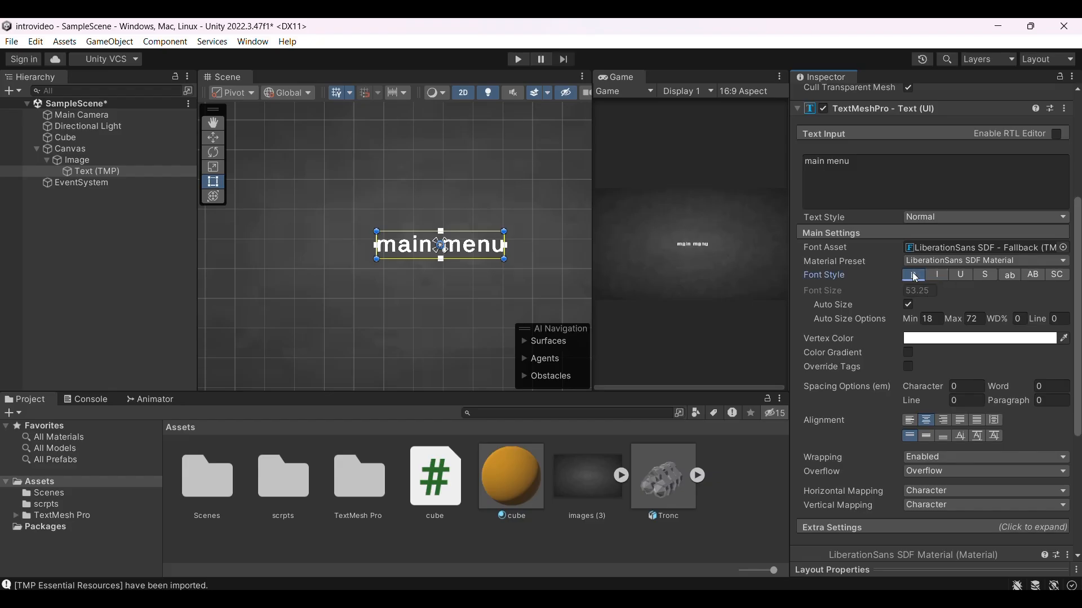
Compare lowercase, uppercase and small caps styles on the main menu text and settle on bold uppercase
left_click(915, 278)
left_click(991, 278)
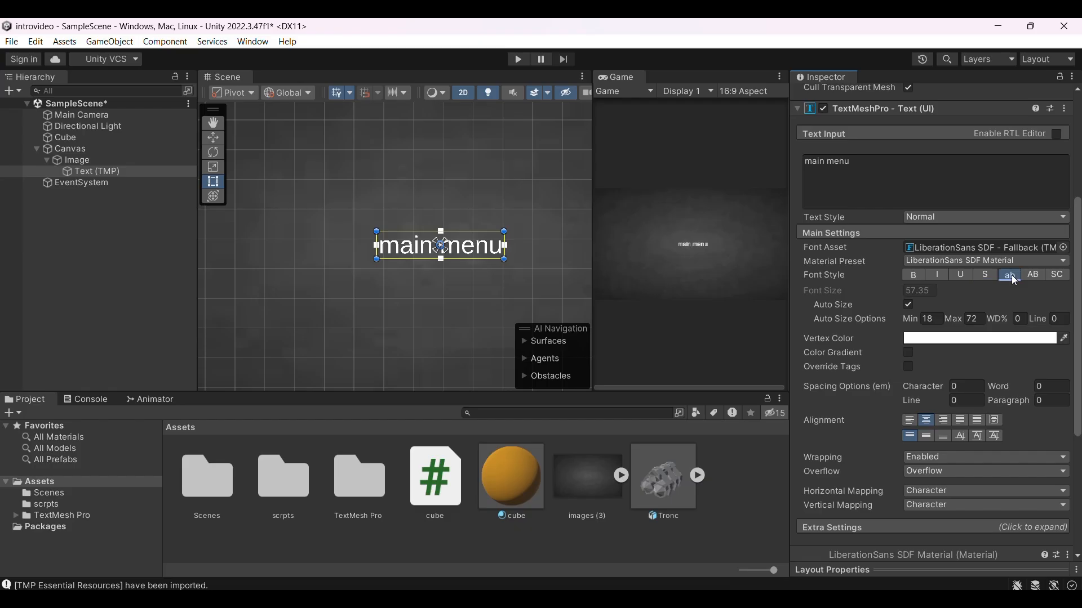
left_click(1032, 274)
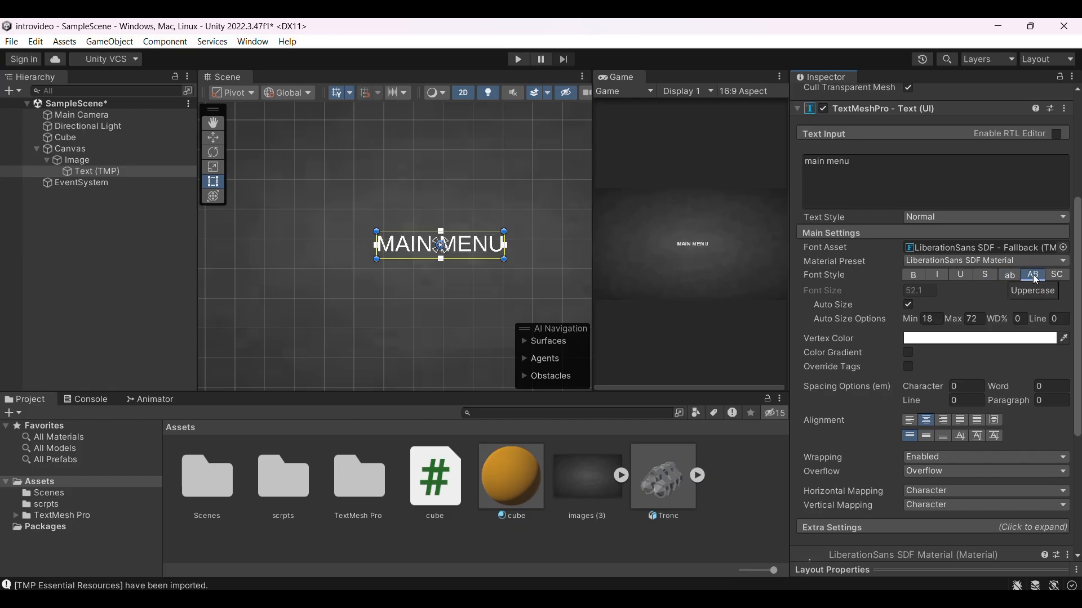
left_click(1017, 275)
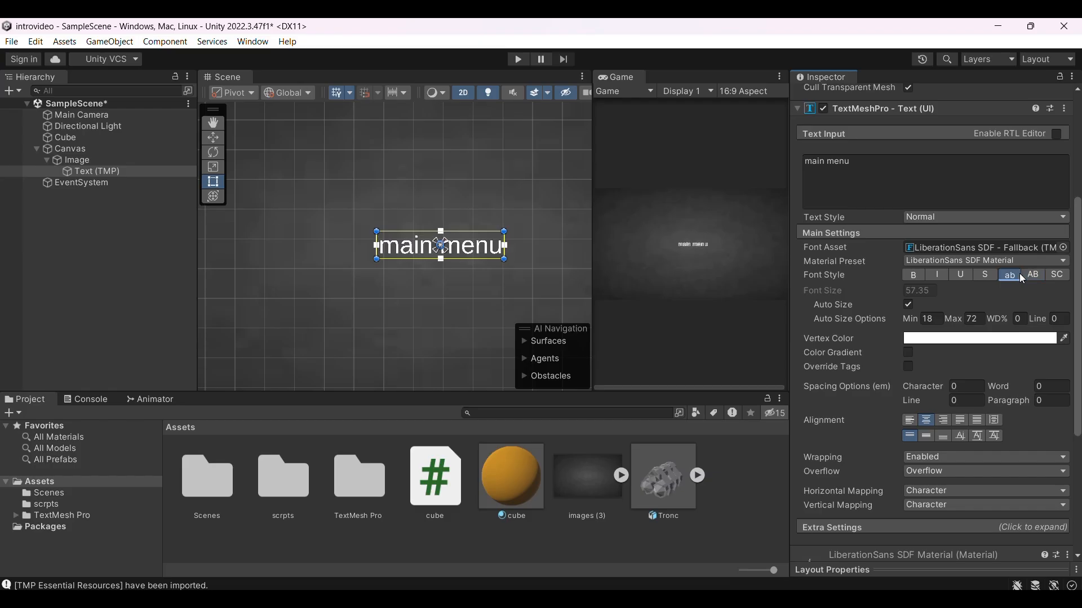
left_click(1059, 276)
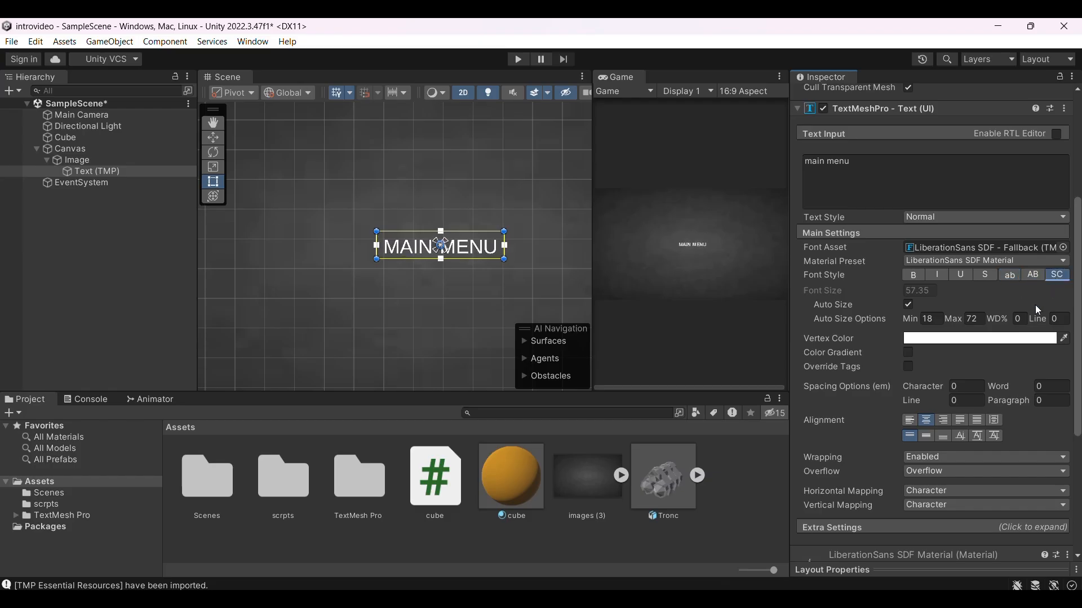
left_click(1038, 278)
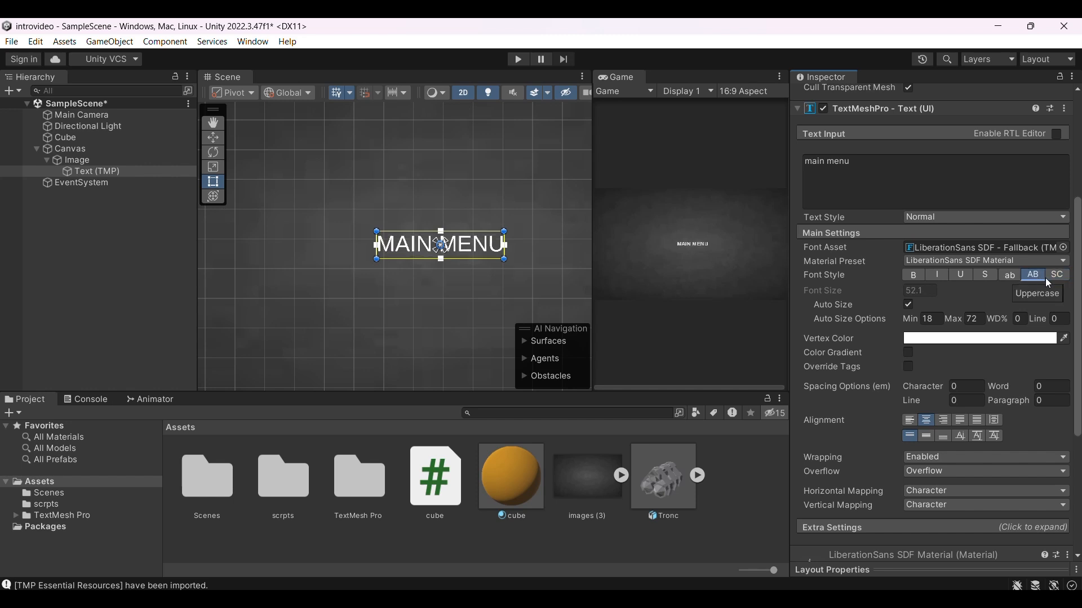
left_click(1055, 276)
left_click(1036, 276)
left_click(914, 274)
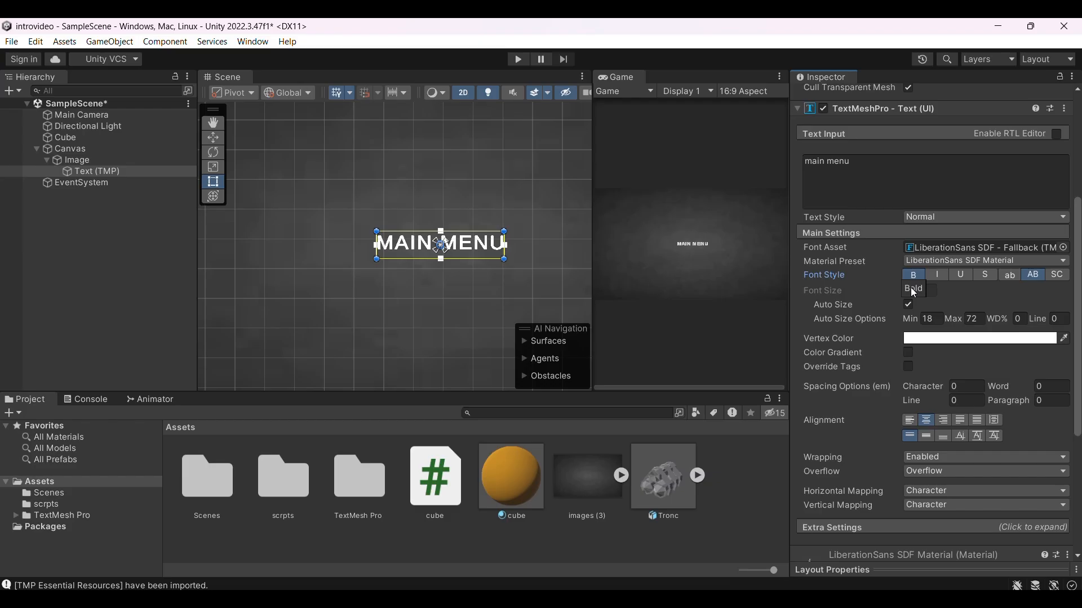
Move the main menu title straight up near the background's upper edge, to a Y position of about 365
scroll(478, 293, "down", 8)
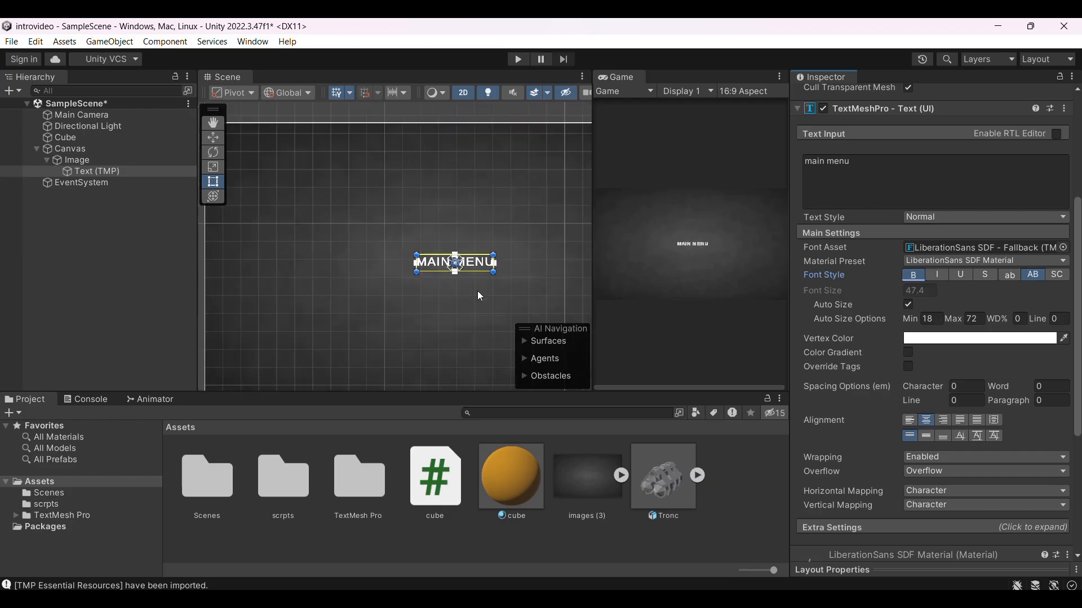
scroll(476, 281, "up", 4)
left_click_drag(478, 256, 479, 141)
scroll(479, 142, "down", 5)
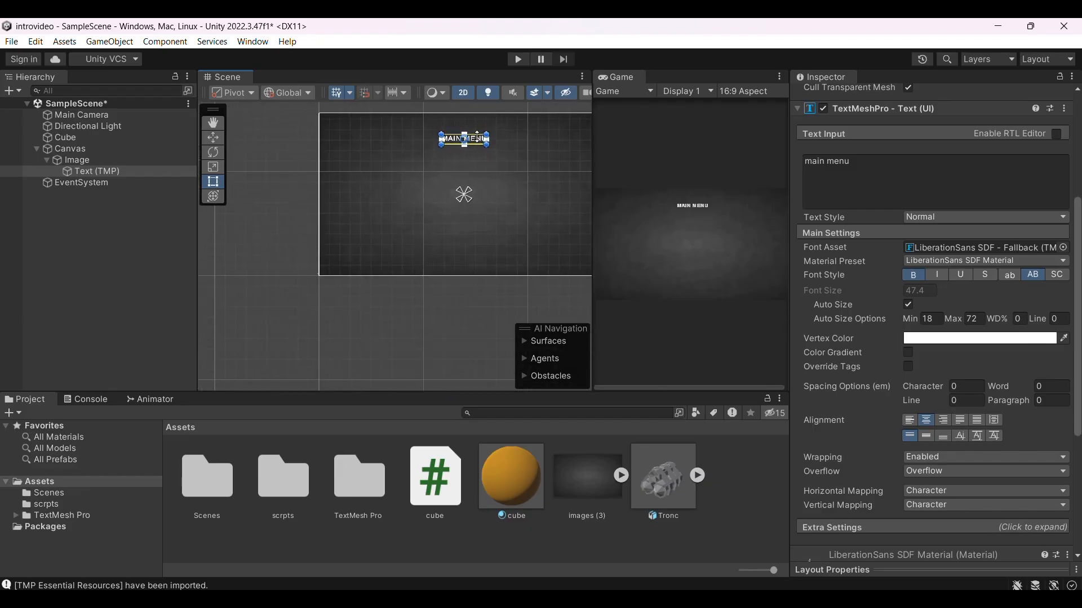
Examine how the Canvas, its Image and the nested Text (TMP) are arranged in the scene hierarchy
left_click(84, 149)
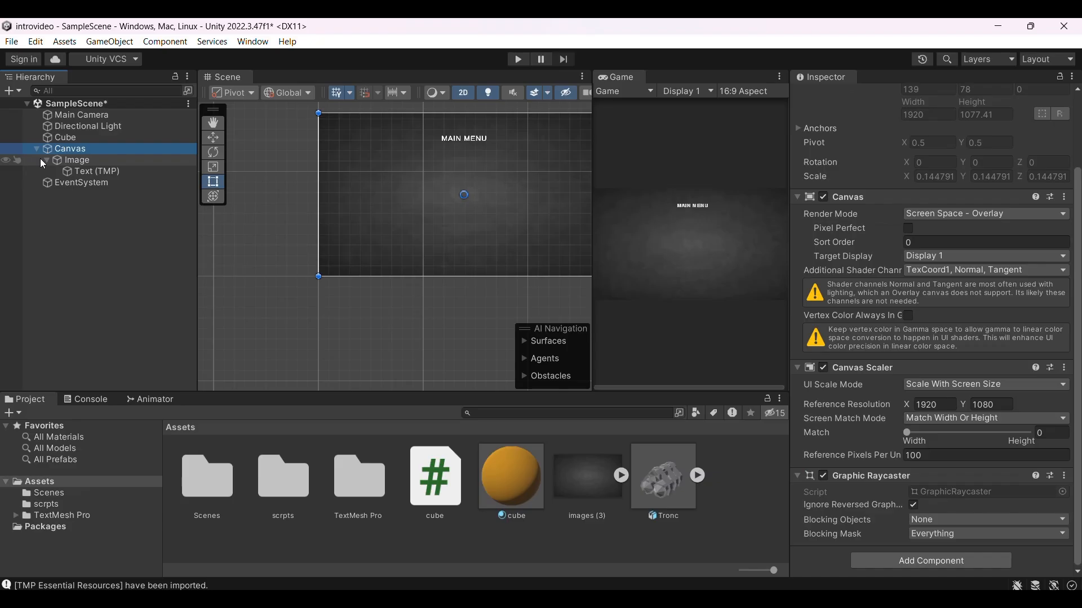
left_click(46, 160)
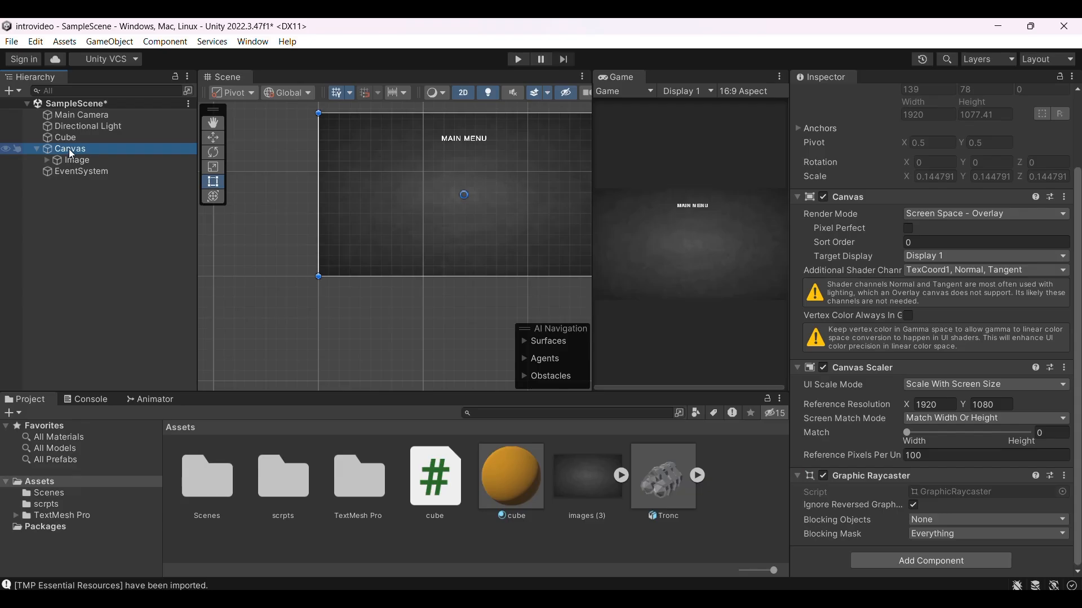
left_click(81, 160)
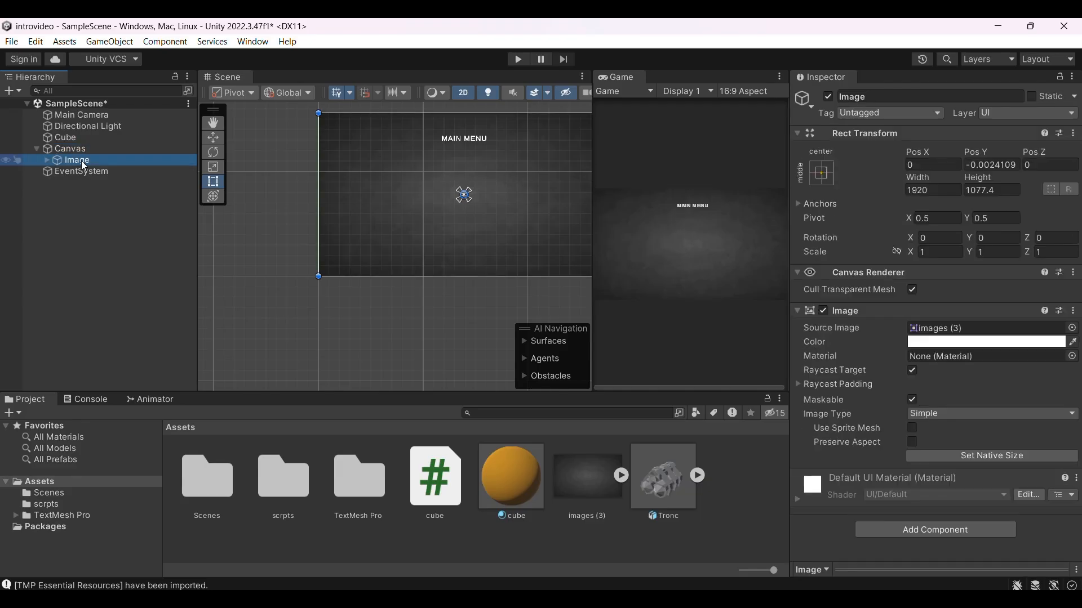
left_click(46, 160)
left_click(97, 174)
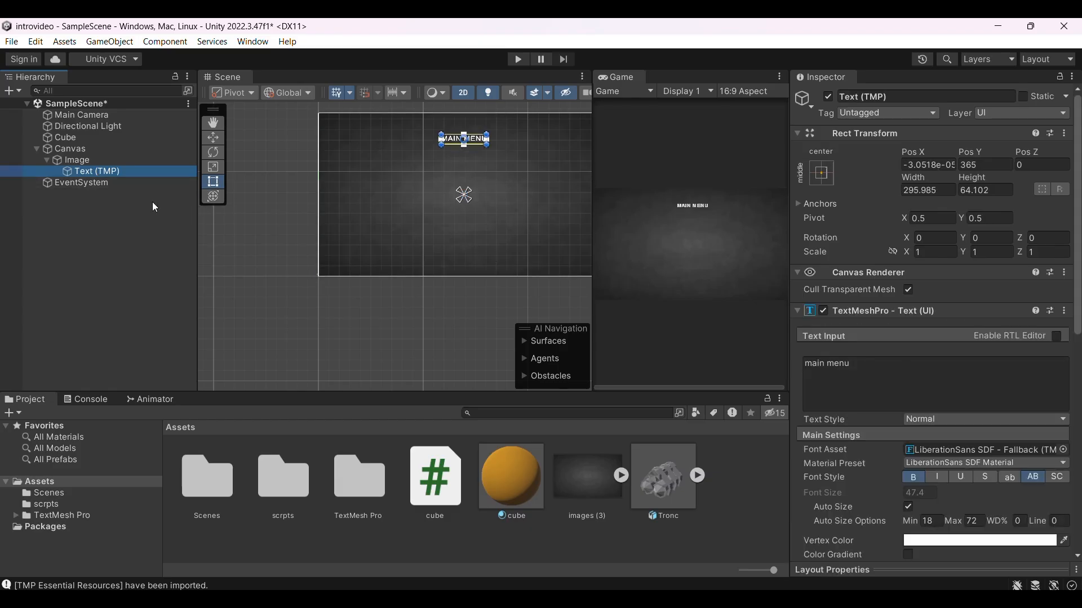
left_click(46, 160)
Add a Button - TextMeshPro UI element as a child of the Canvas
left_click(62, 151)
right_click(60, 152)
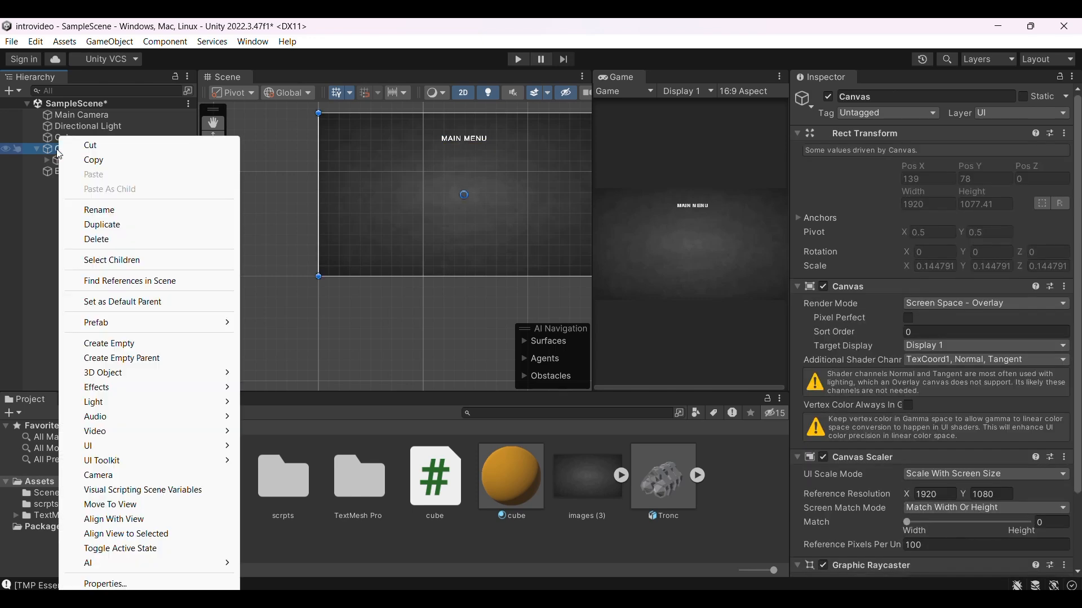
left_click(52, 147)
right_click(52, 147)
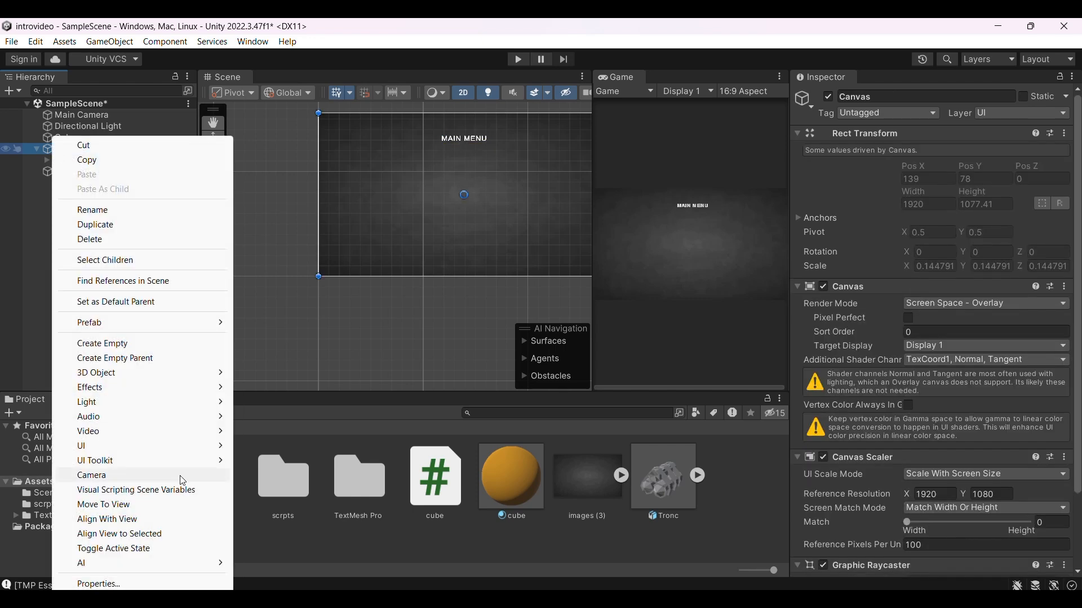
mouse_move(155, 449)
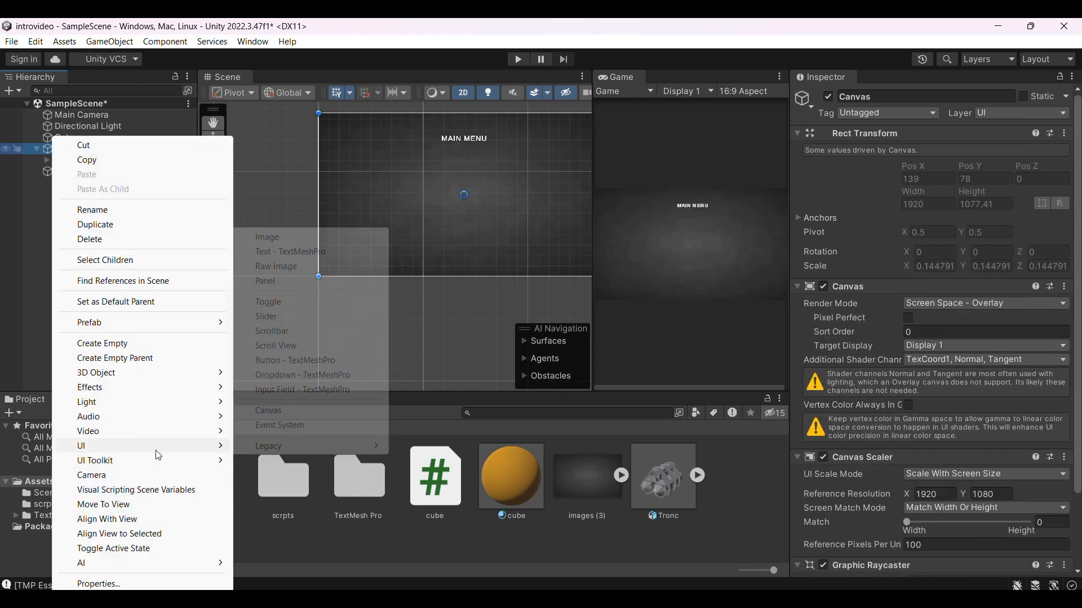
left_click(301, 365)
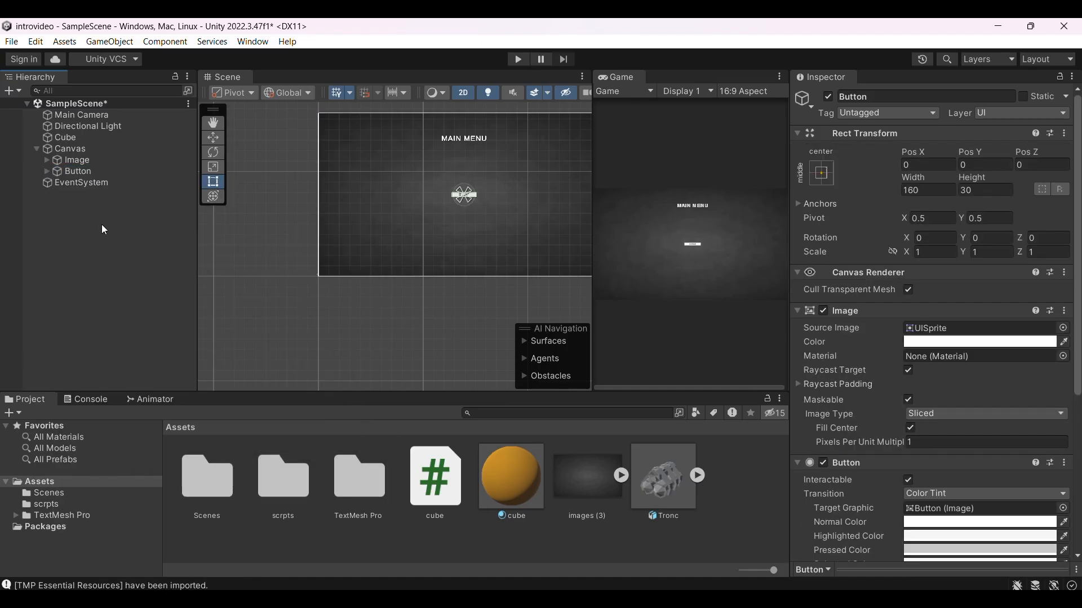
Reorder the Button above the Image among the Canvas children and check its visibility over the background
left_click(101, 224)
left_click_drag(76, 169, 76, 153)
key("f")
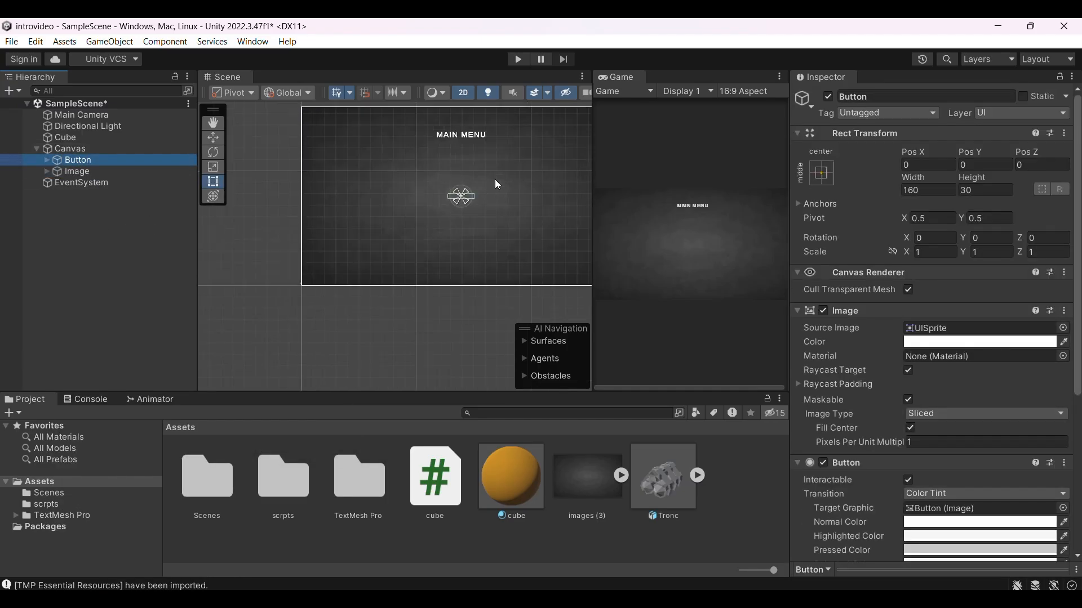
left_click(316, 371)
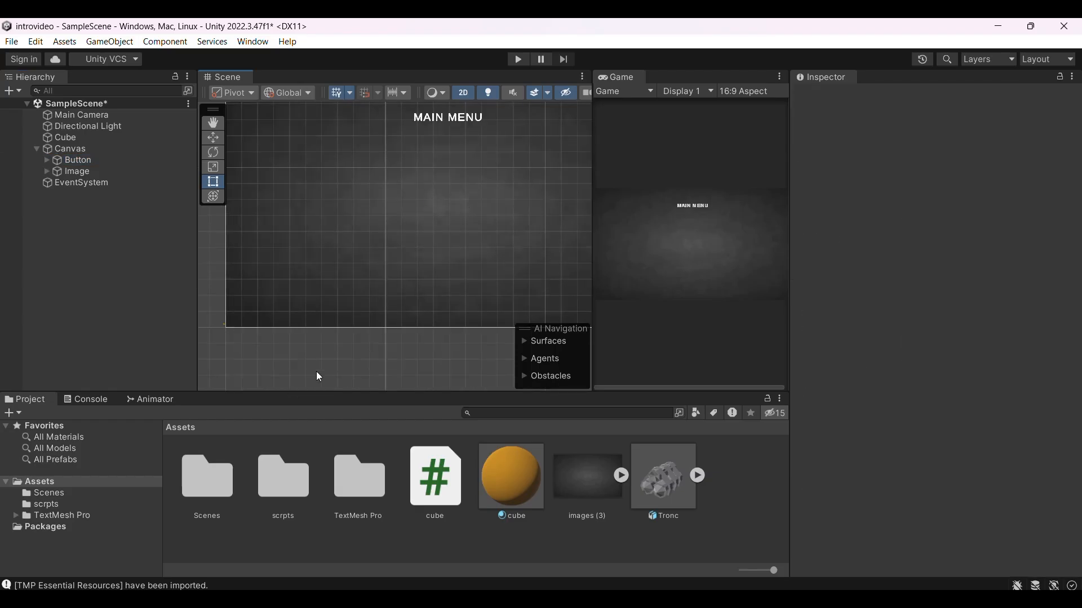
Reorder the Button below the Image among the Canvas children so it draws over the background
left_click(82, 161)
left_click(87, 169)
left_click_drag(90, 161, 93, 174)
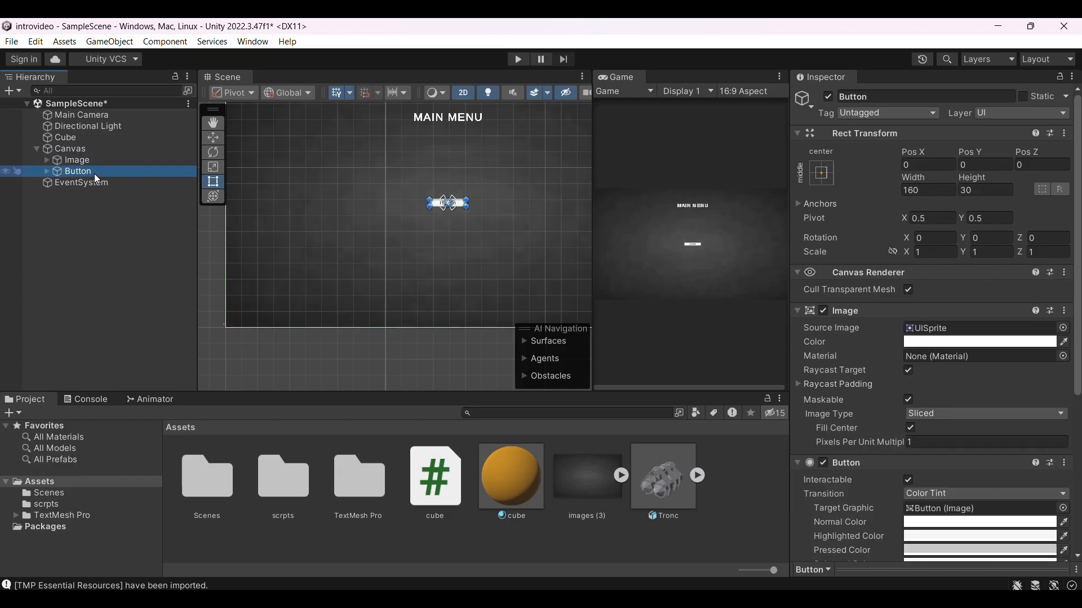
scroll(482, 198, "up", 3)
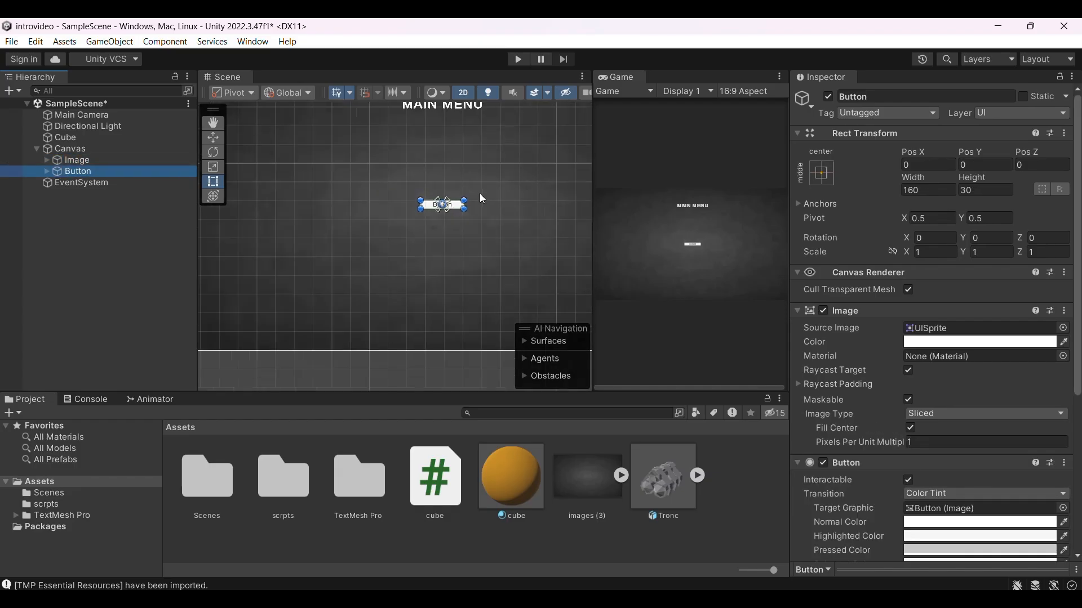
scroll(482, 198, "down", 5)
left_click(357, 289)
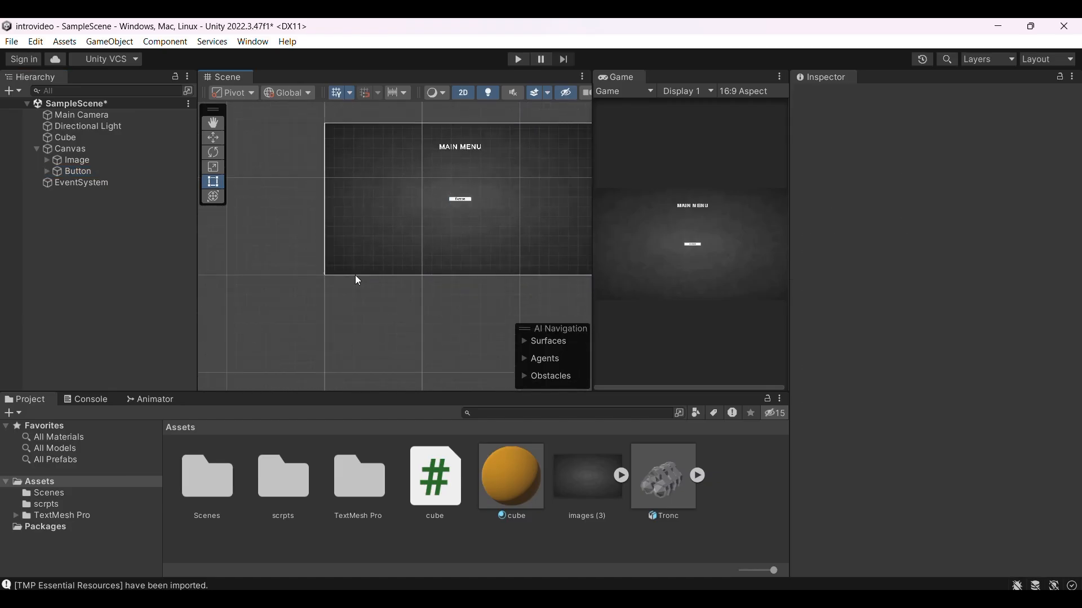
scroll(357, 280, "up", 2)
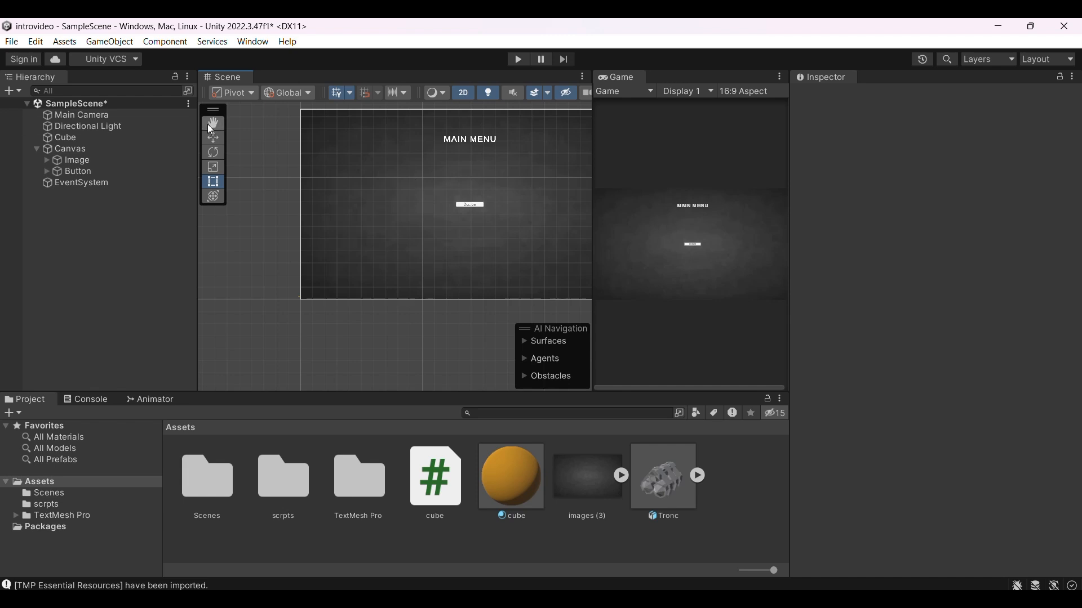
Enlarge the Button in the scene to about 396 wide by 111 high
left_click(119, 163)
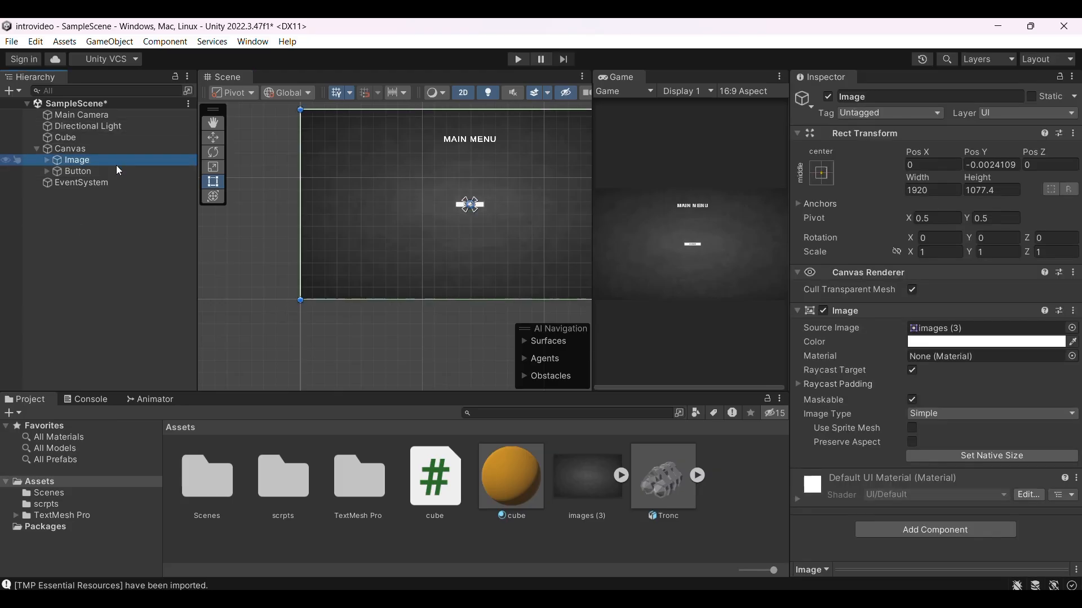
left_click(116, 169)
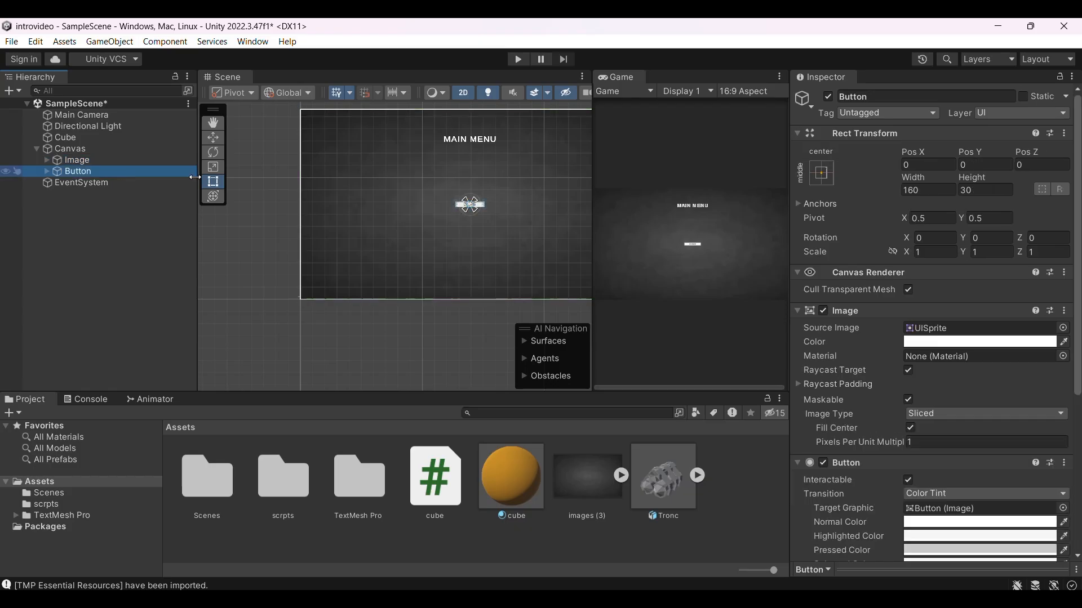
scroll(483, 208, "up", 5)
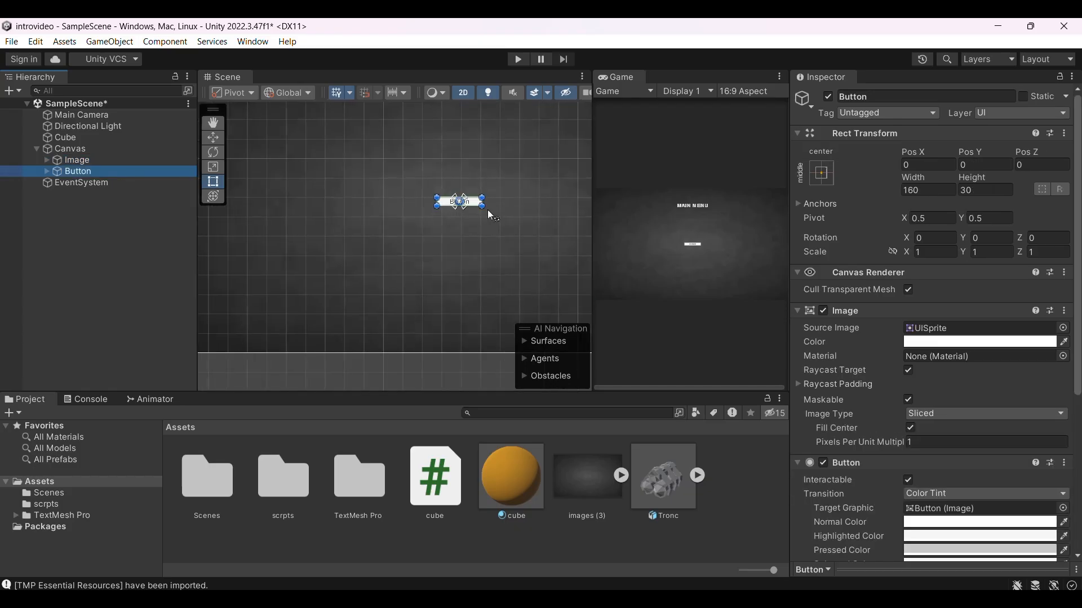
mouse_move(483, 208)
left_mouse_down()
mouse_move(530, 241)
mouse_move(545, 236)
mouse_move(459, 212)
mouse_move(474, 216)
left_mouse_up()
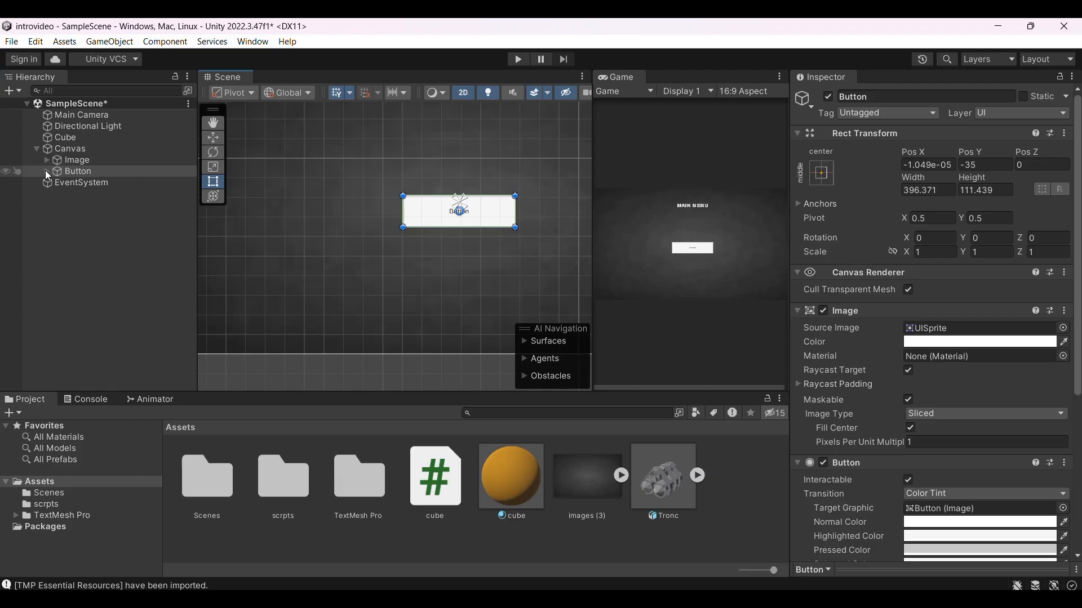
Change the Button's nested Text (TMP) to "play" and set its font size to 60
left_click(45, 171)
left_click(80, 186)
left_click(845, 381)
type("play")
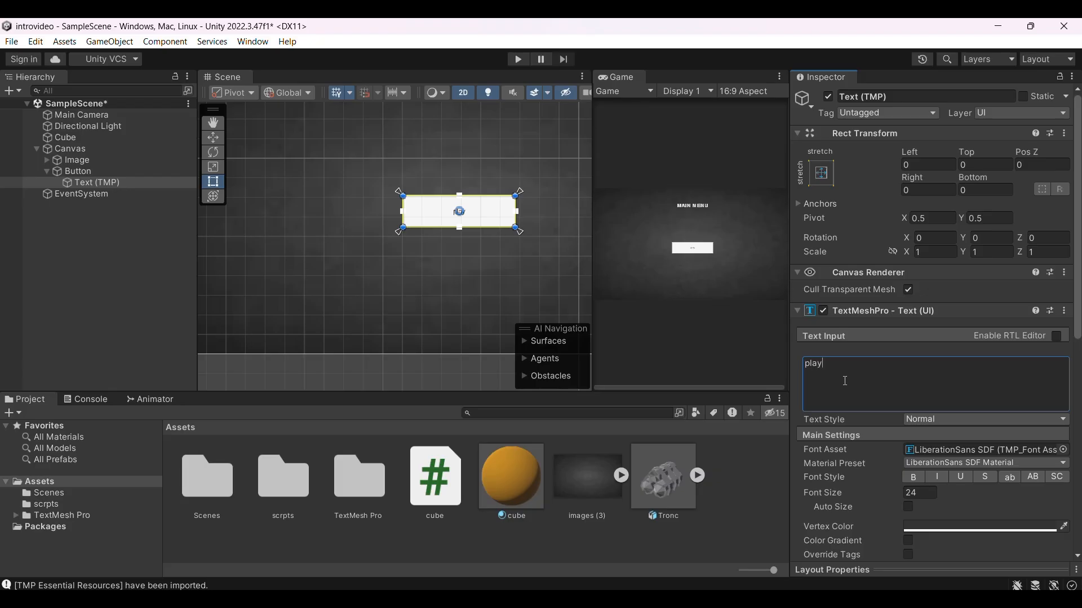
key("Return")
left_click(918, 495)
key("BackSpace")
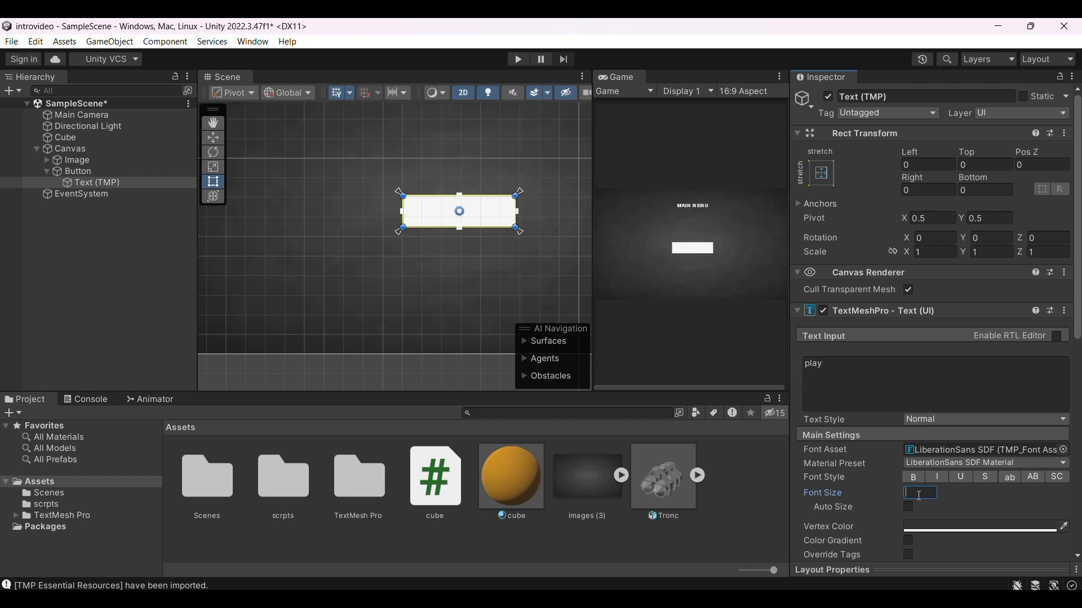
type("60")
left_click(469, 262)
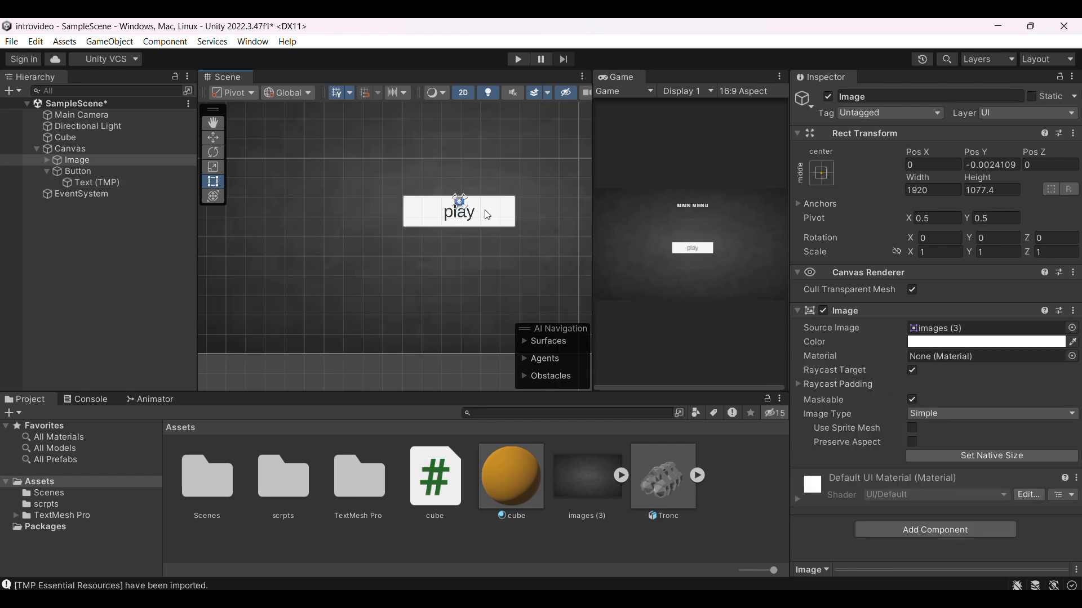
Move the play button straight down to a Y position of about -152
left_click_drag(485, 248, 485, 226)
left_click(479, 203)
left_click_drag(483, 208, 488, 255)
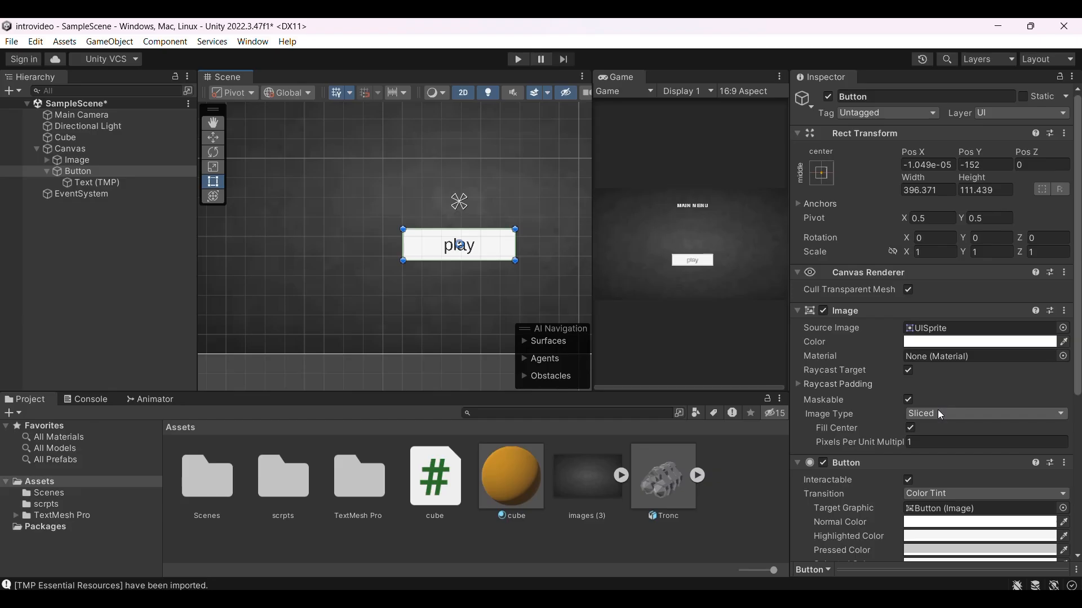
Add an On Click event to the play button with the cube script as its object, and check the available functions
scroll(940, 414, "down", 5)
scroll(941, 415, "down", 2)
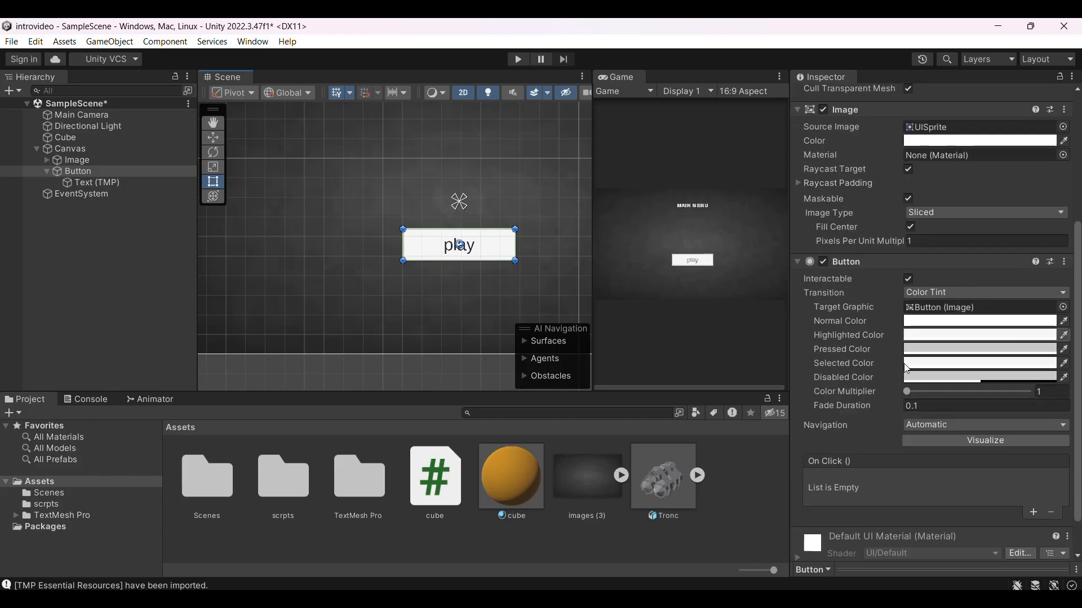
scroll(892, 514, "down", 1)
scroll(890, 510, "down", 1)
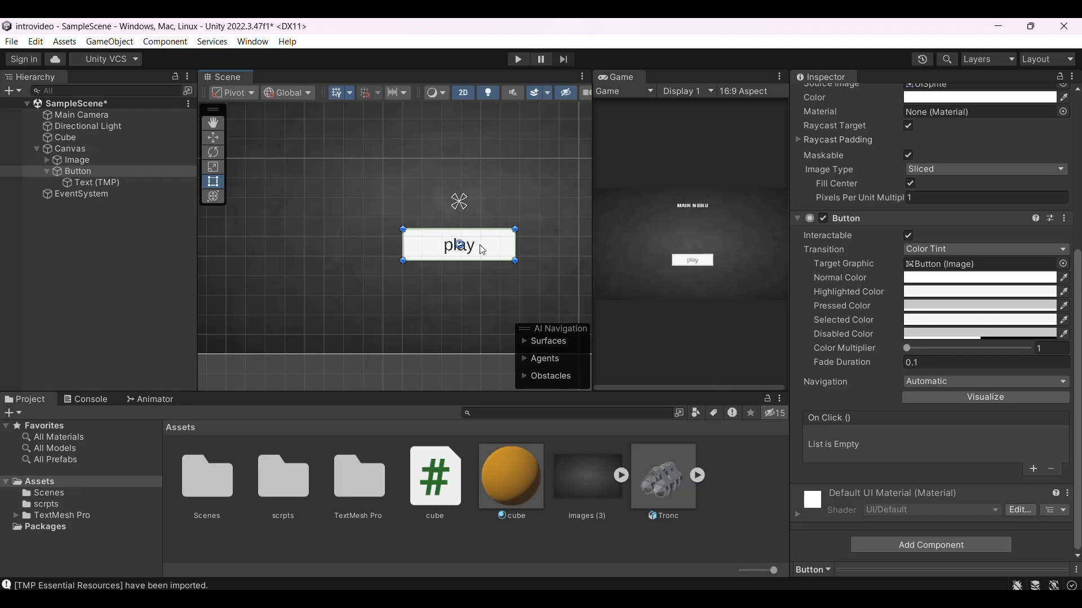
left_click(1032, 470)
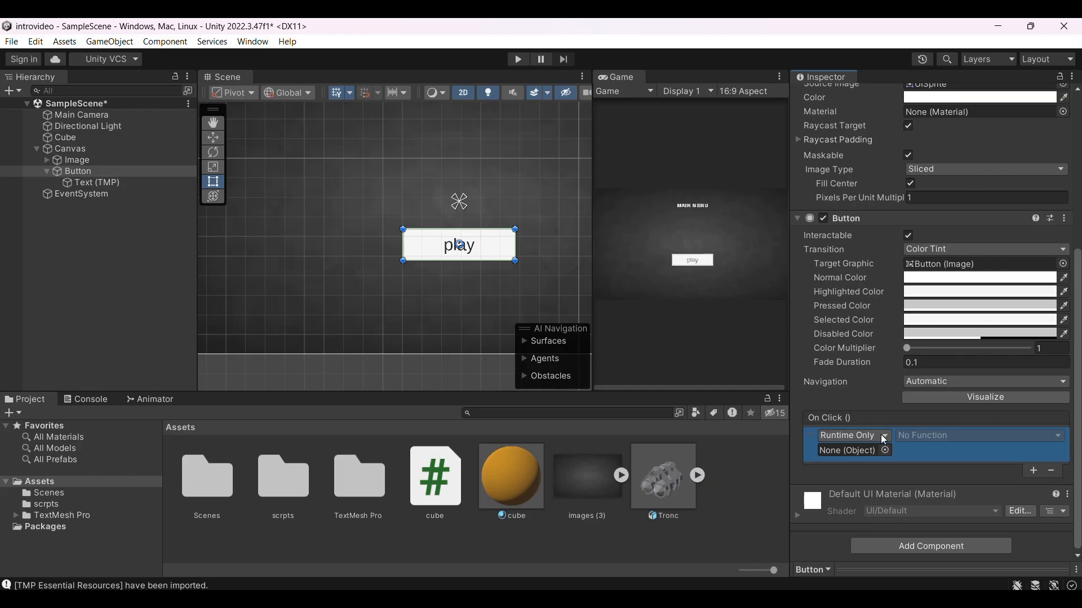
left_click(885, 450)
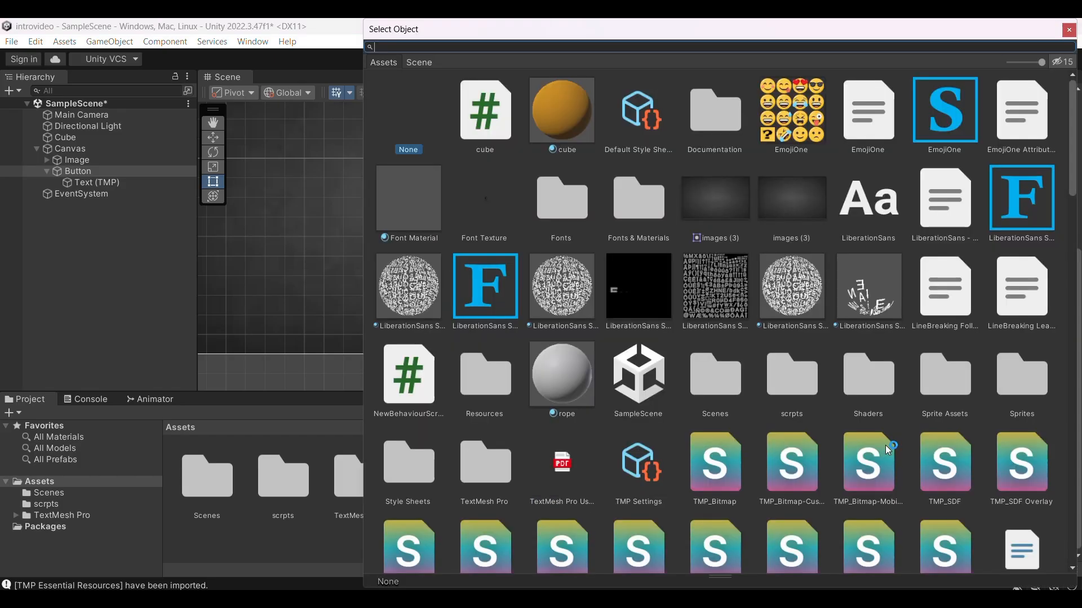
double_click(485, 123)
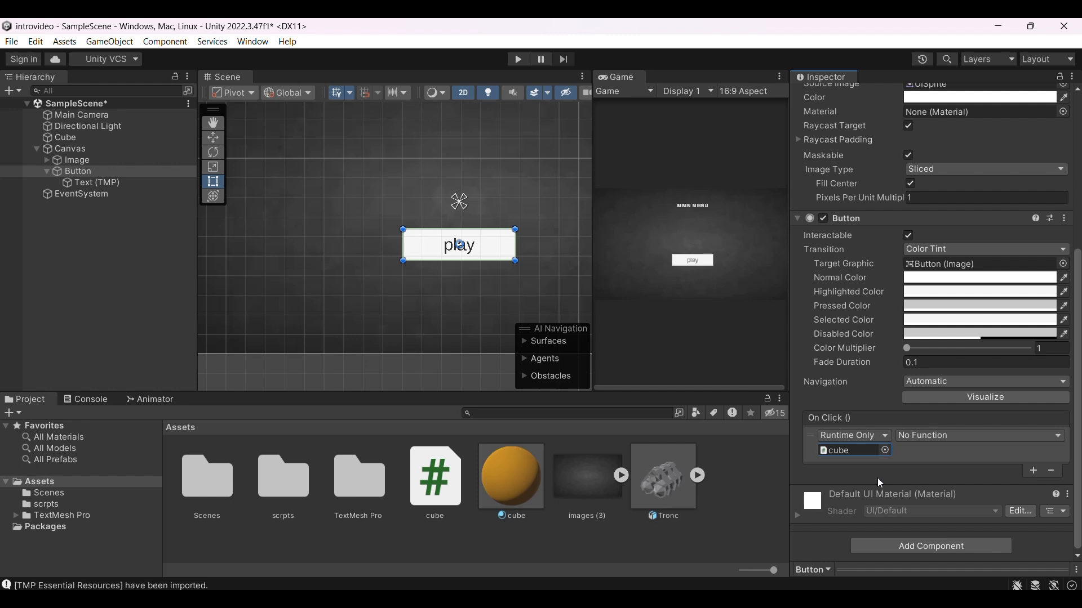
left_click(966, 435)
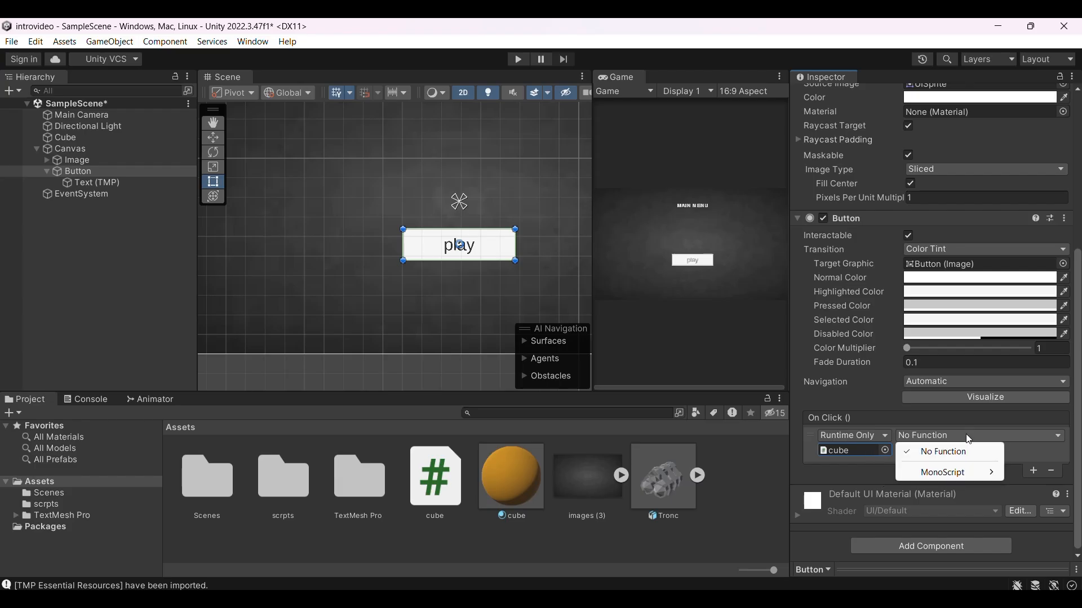
mouse_move(965, 475)
left_click(765, 516)
left_click(765, 516)
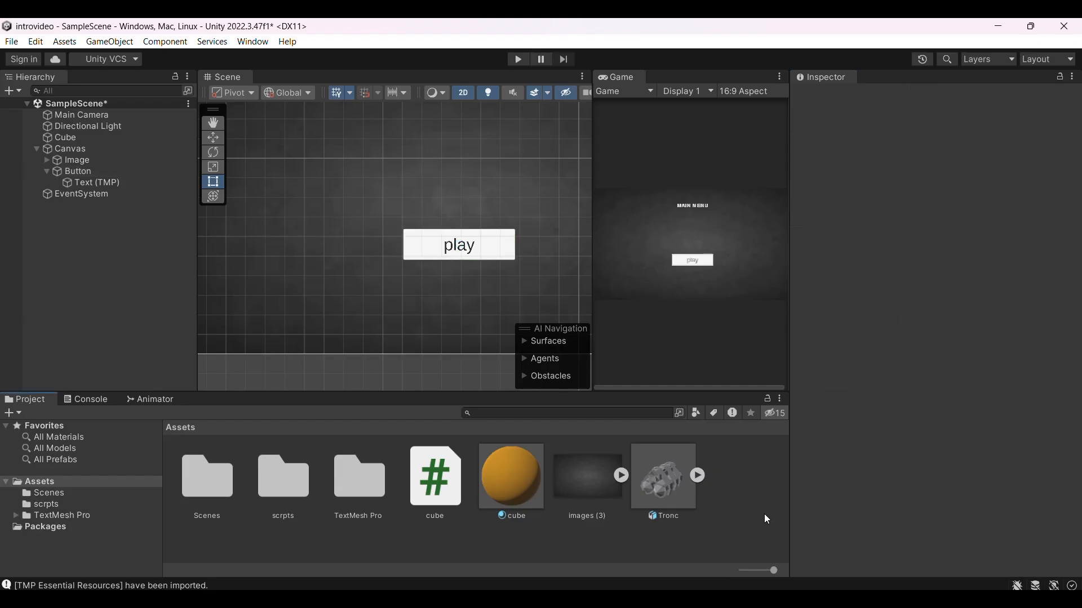
Move the play button up to sit a short distance beneath the main menu title
left_click(503, 251)
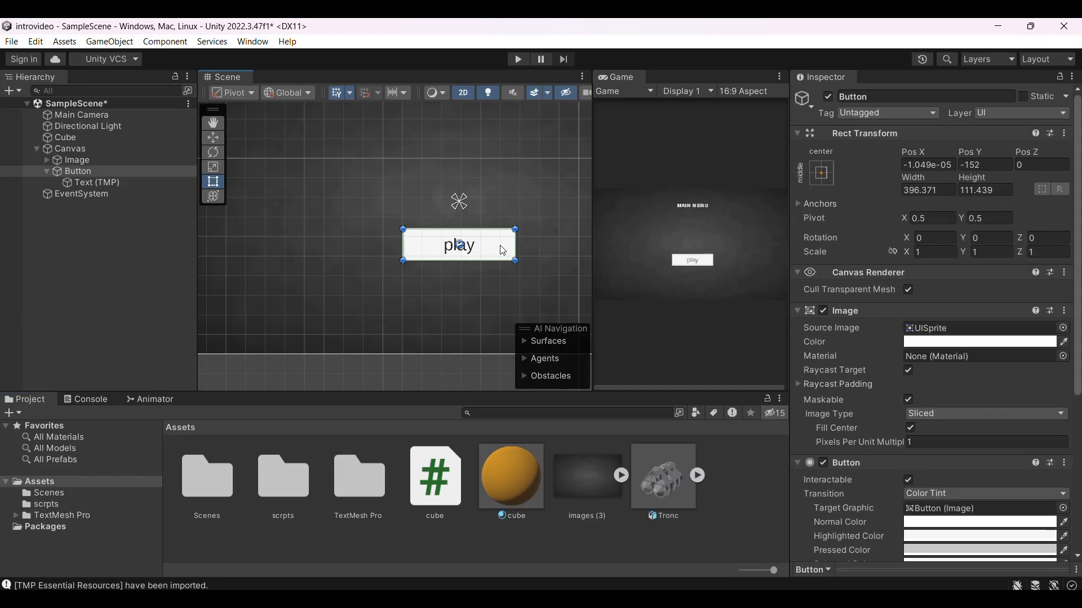
scroll(845, 431, "down", 5)
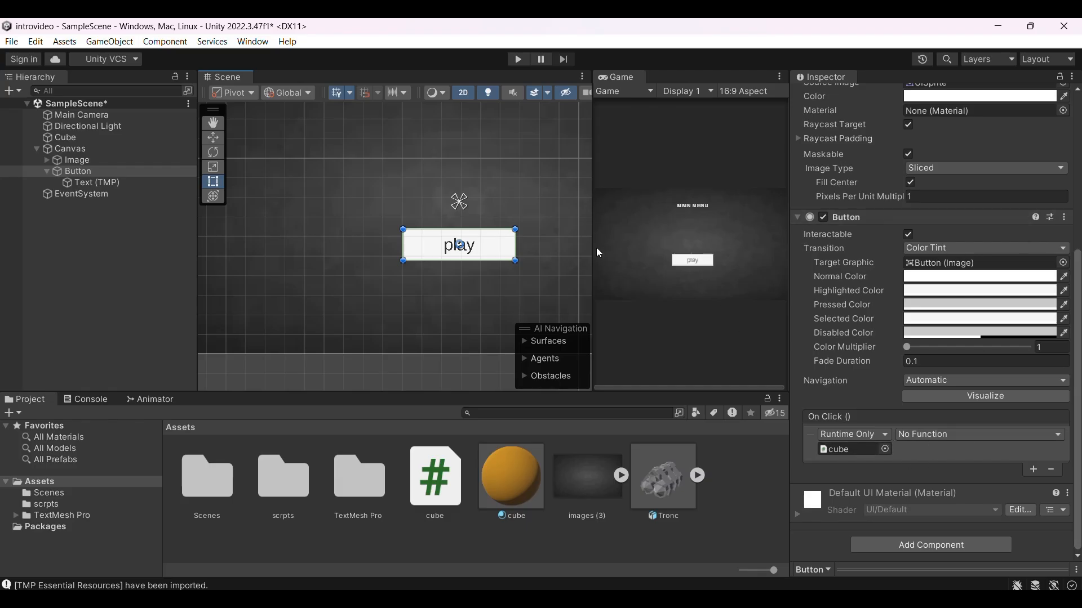
scroll(519, 213, "down", 4)
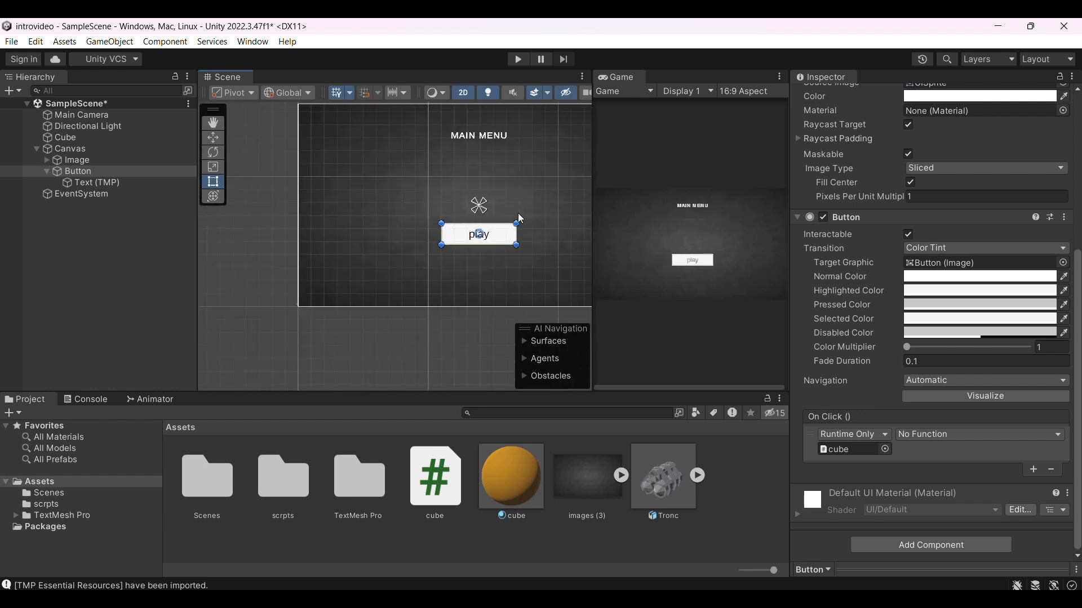
scroll(518, 213, "up", 1)
left_click_drag(506, 238, 509, 189)
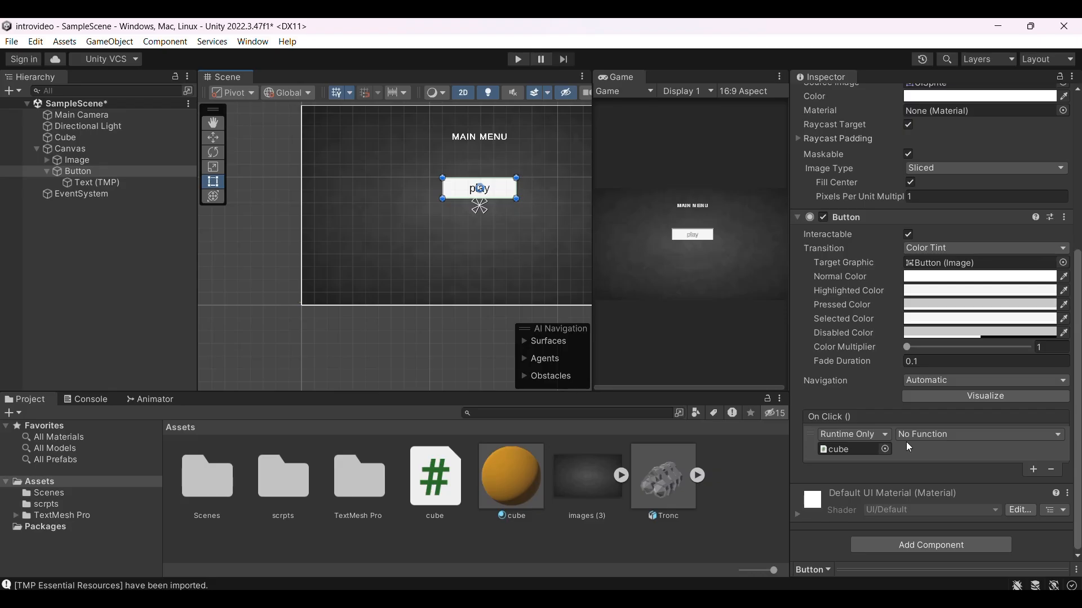
Add a Slider UI element as a child of the Canvas
left_click(50, 173)
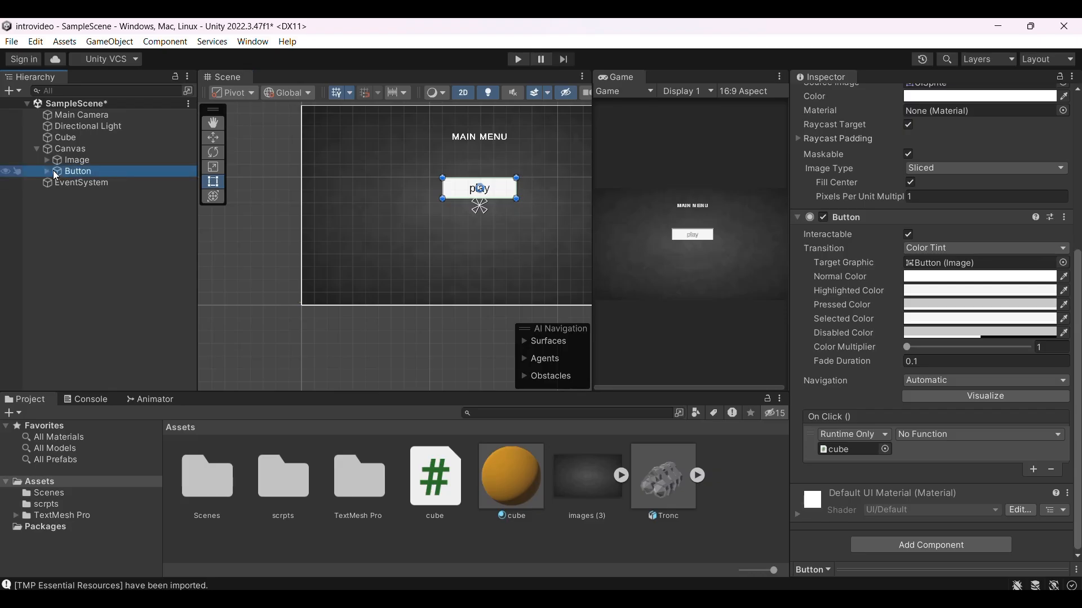
left_click(79, 150)
right_click(82, 151)
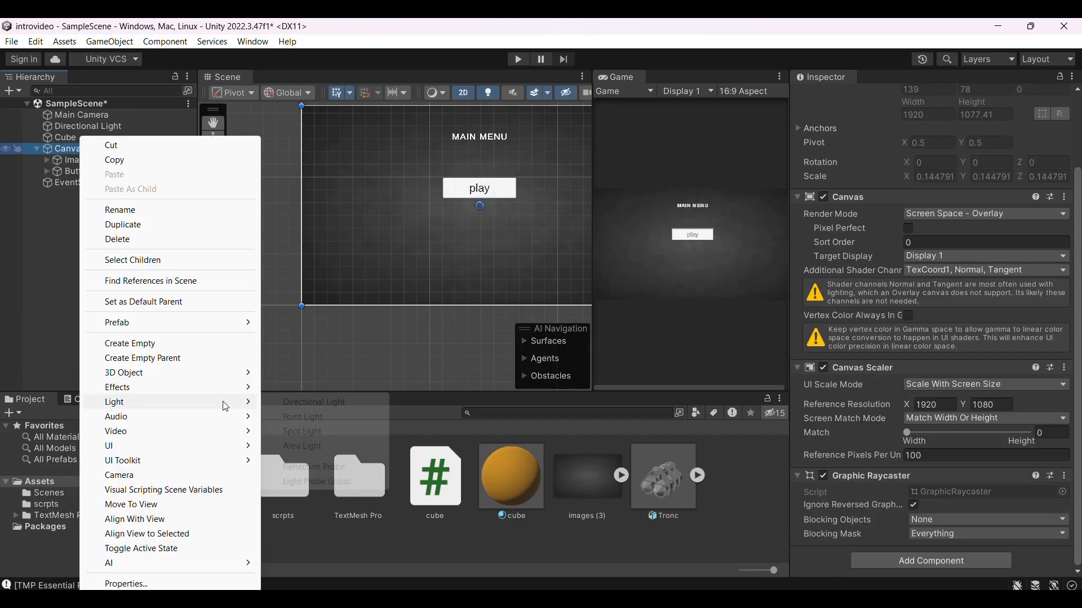
mouse_move(226, 406)
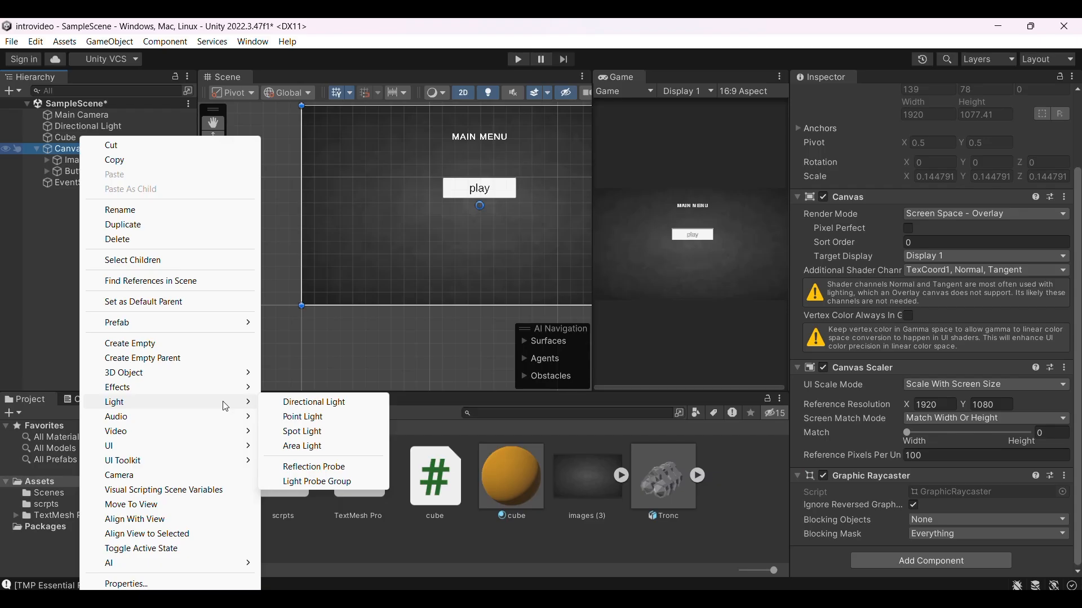
mouse_move(241, 450)
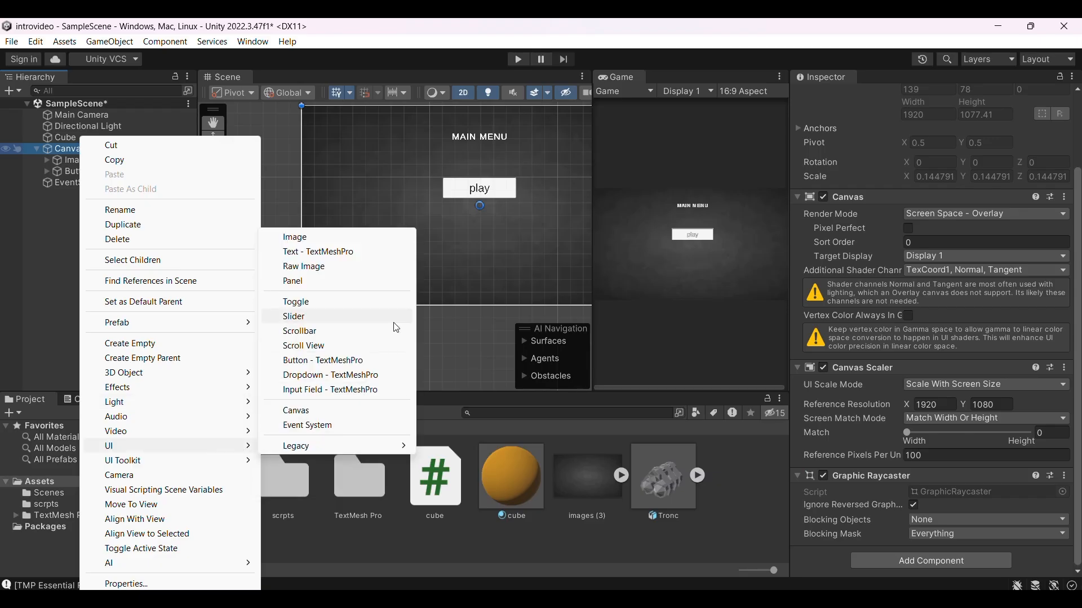
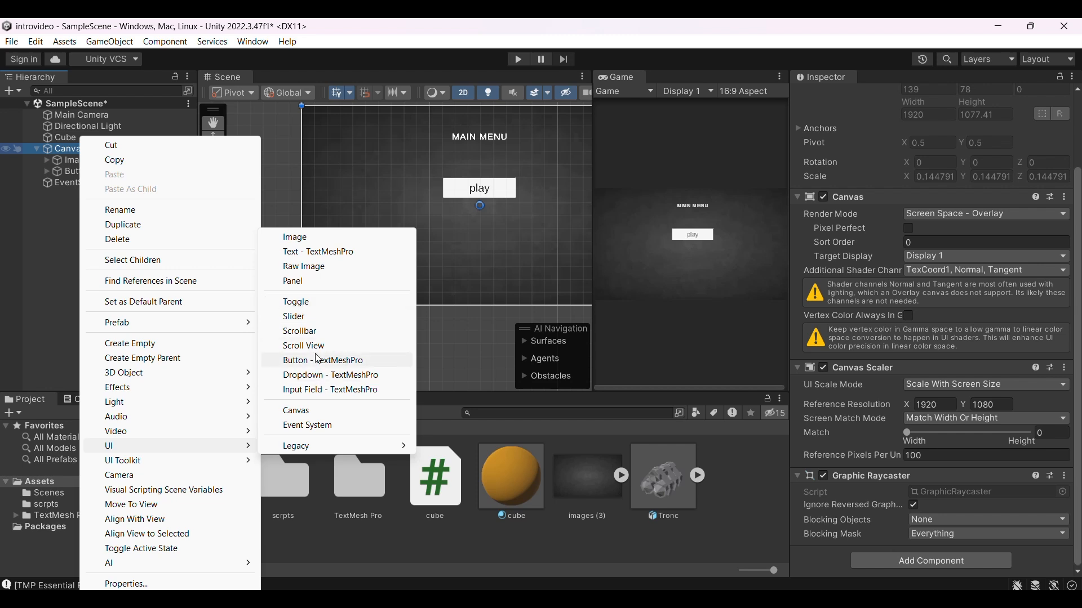
left_click(327, 319)
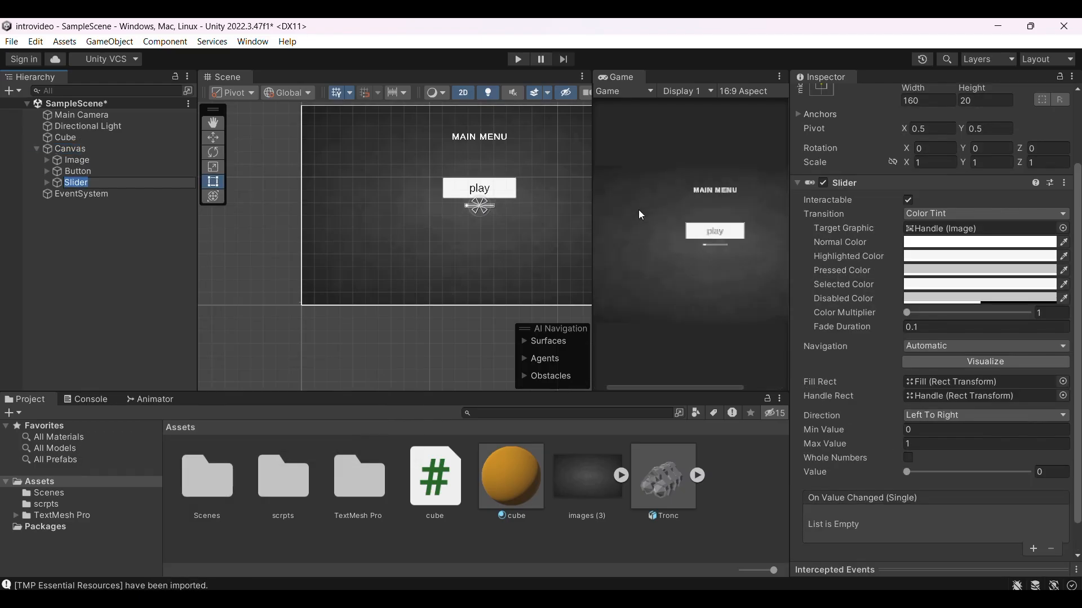
Enlarge the Slider beneath the play button to about 533 wide by 66 high, extending it to both sides
scroll(492, 184, "up", 3)
scroll(676, 191, "down", 2)
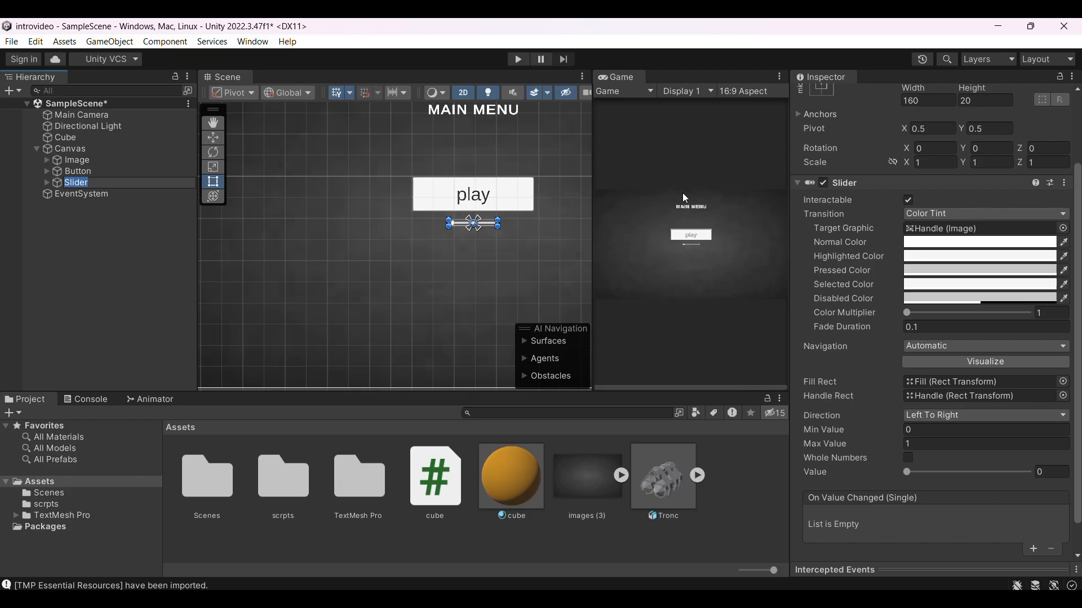
scroll(530, 217, "up", 3)
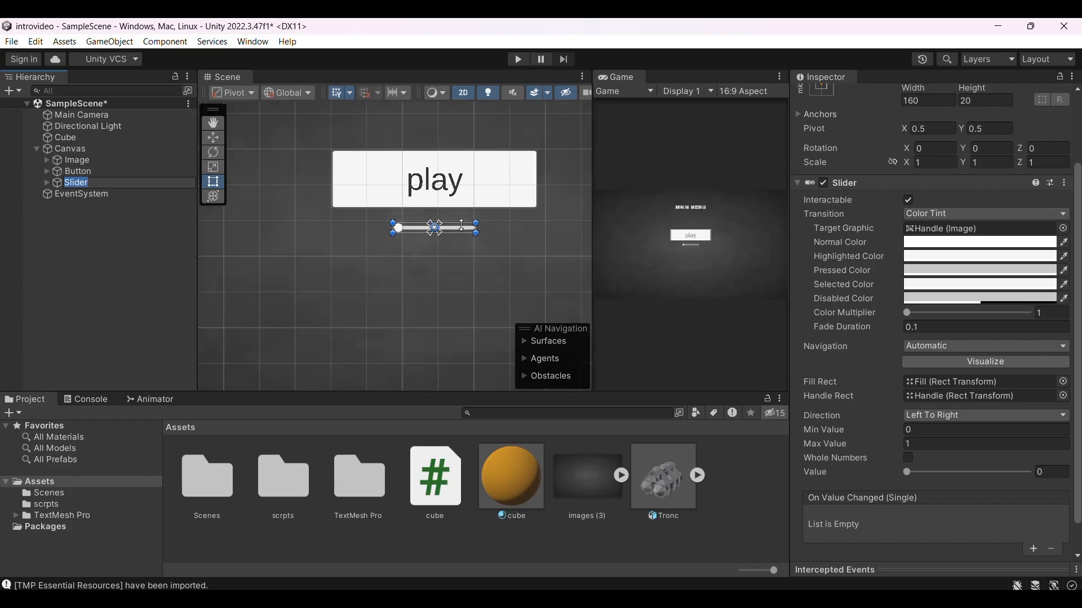
left_click_drag(477, 232, 559, 257)
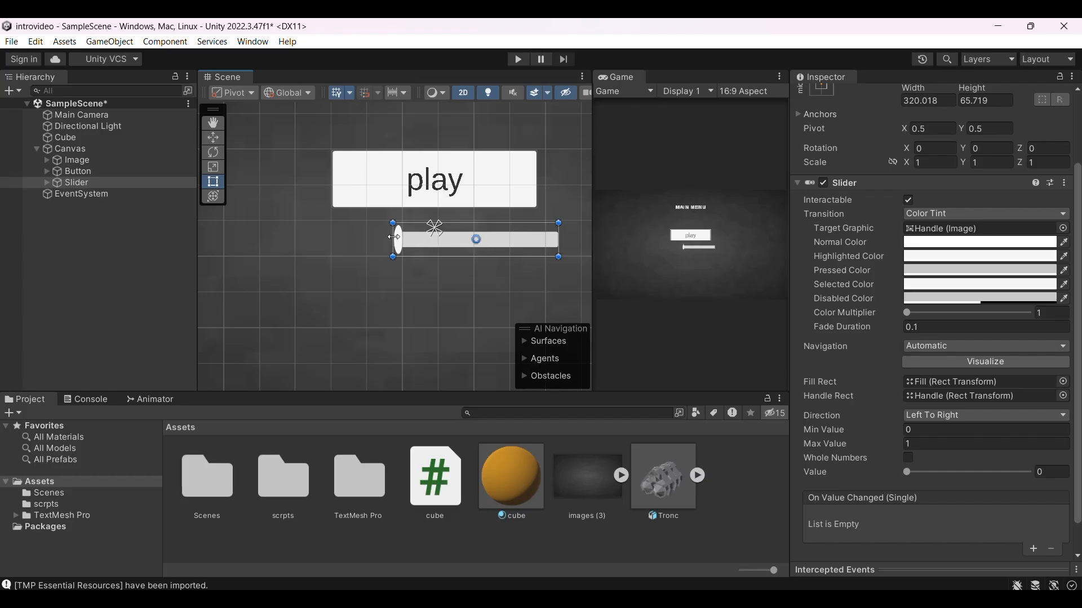
left_click_drag(386, 234, 283, 235)
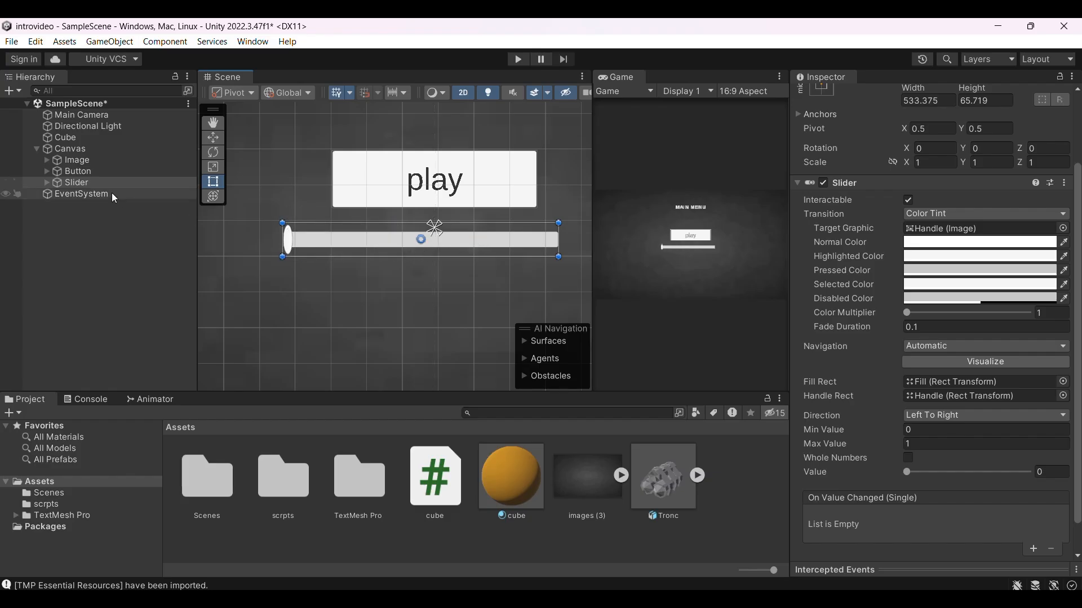
Expand the Slider's child objects and deactivate its Handle Slide Area to hide the handle
left_click(47, 181)
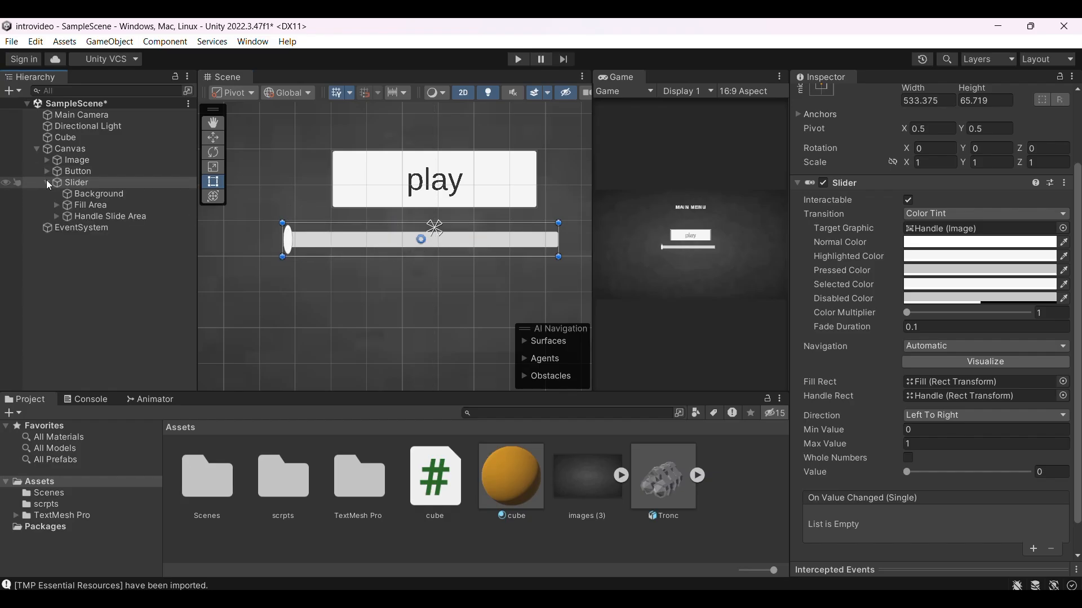
left_click(52, 217)
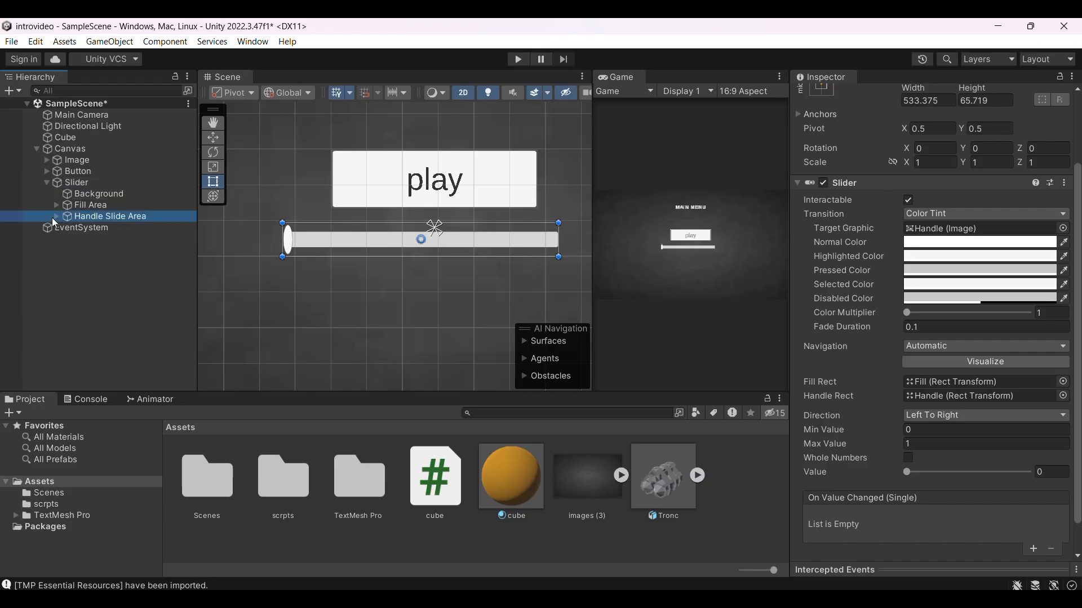
left_click(56, 216)
left_click(89, 206)
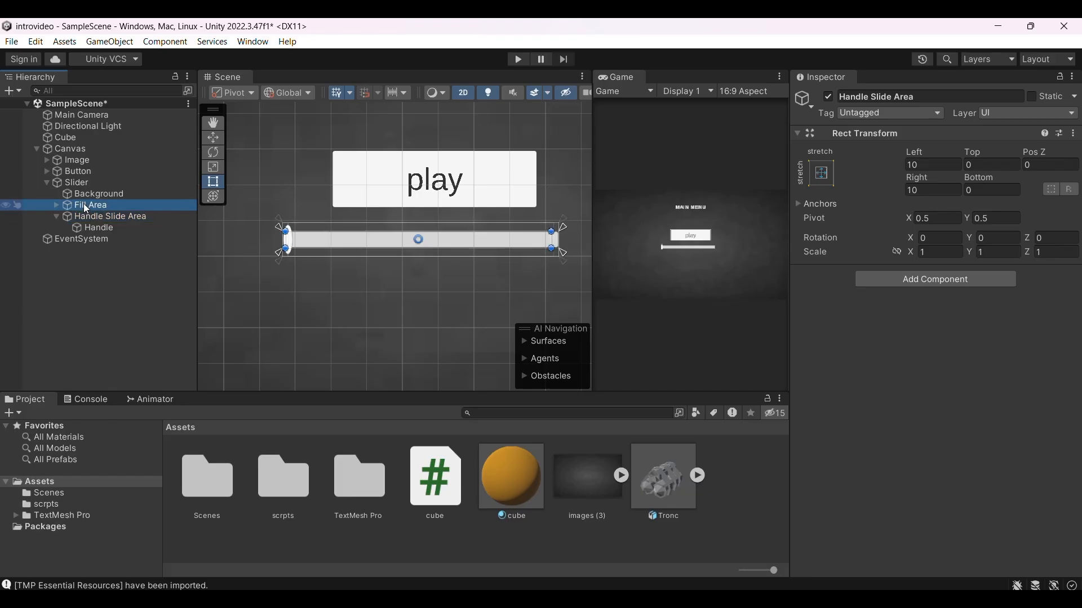
left_click(57, 205)
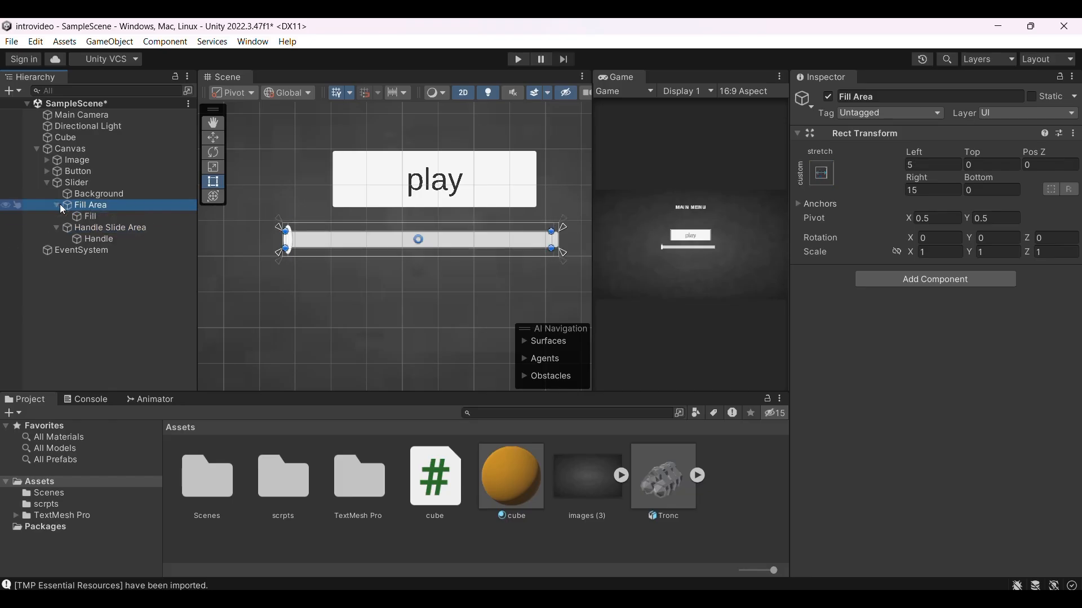
left_click(94, 216)
left_click(101, 227)
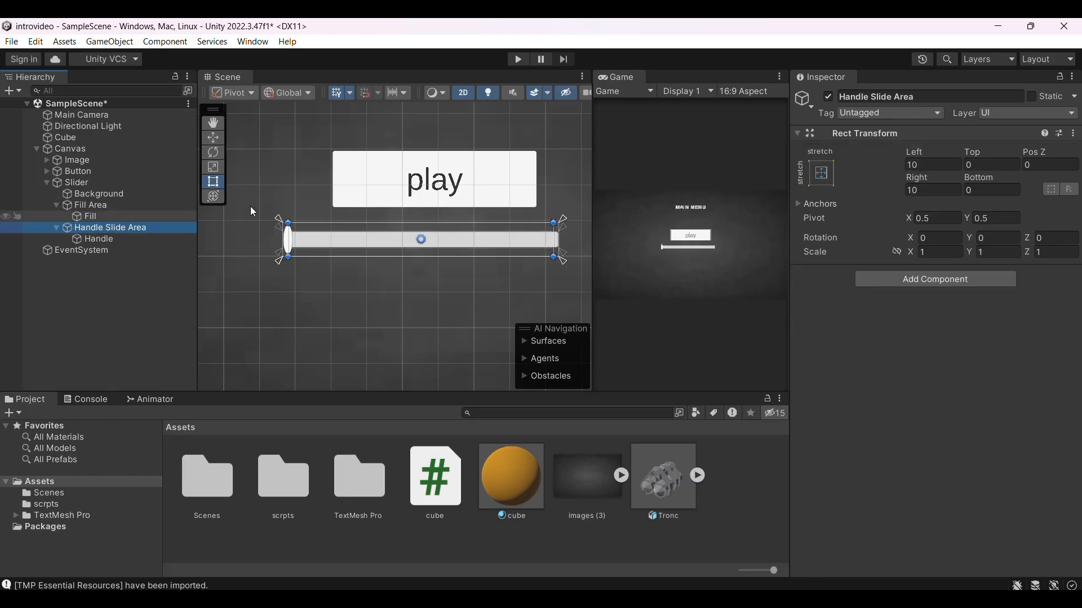
left_click(828, 98)
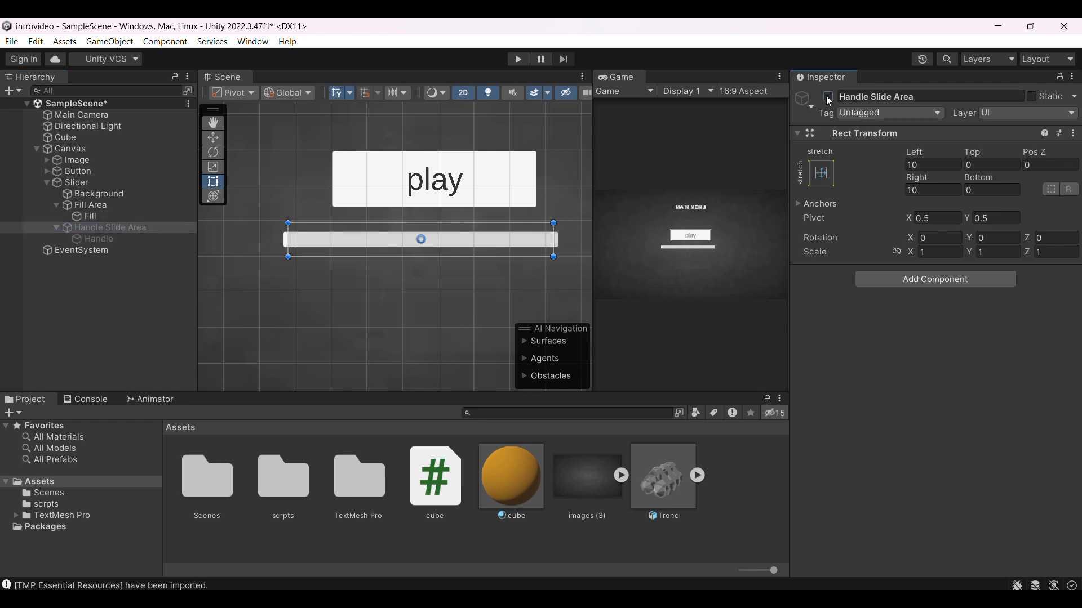
scroll(323, 235, "up", 3)
scroll(324, 235, "down", 4)
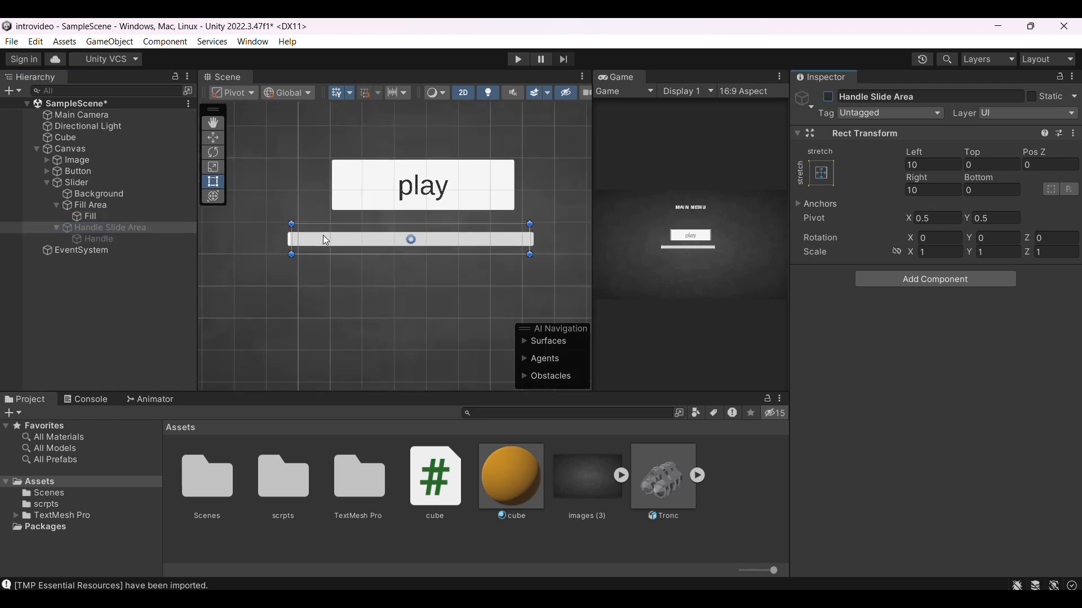
scroll(288, 238, "up", 5)
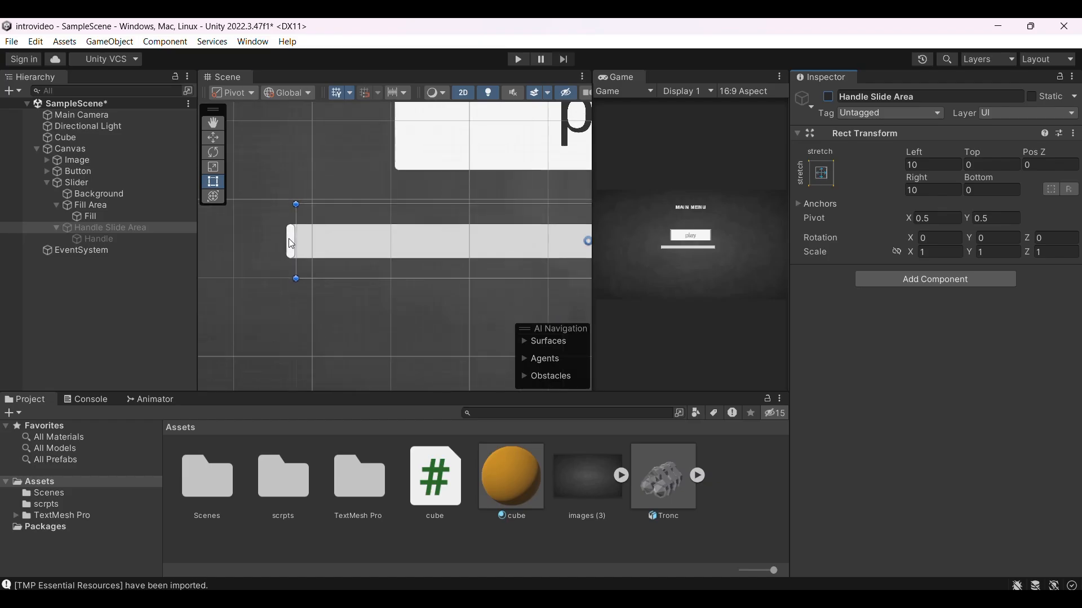
Deactivate the Slider beneath the play button and delete it from the Canvas
left_click(291, 241)
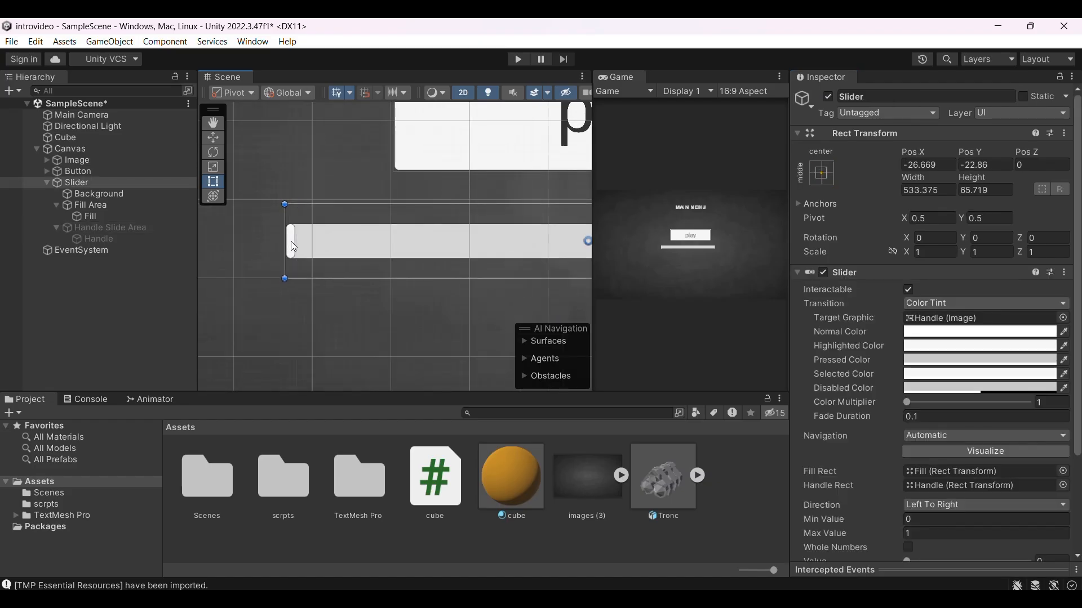
scroll(346, 245, "down", 5)
scroll(346, 245, "up", 3)
scroll(347, 245, "down", 2)
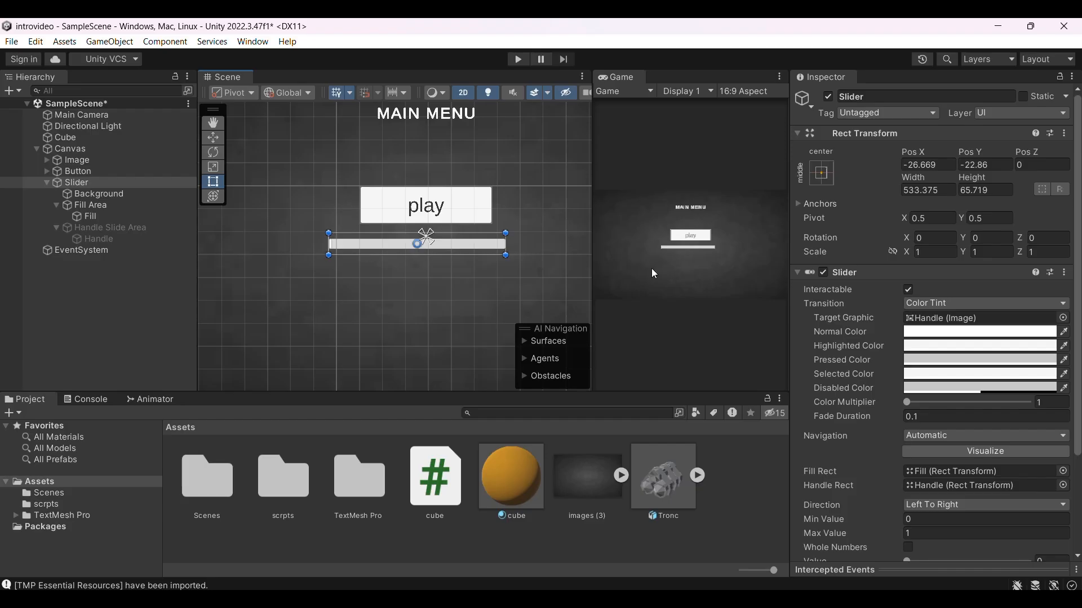
scroll(907, 392, "down", 5)
scroll(899, 429, "up", 5)
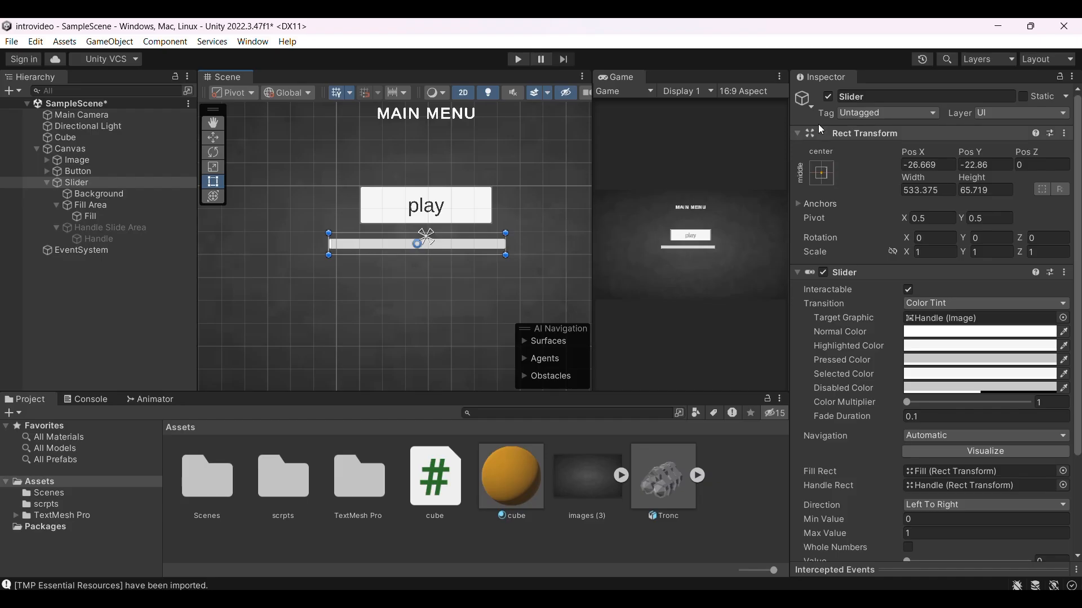
left_click(828, 98)
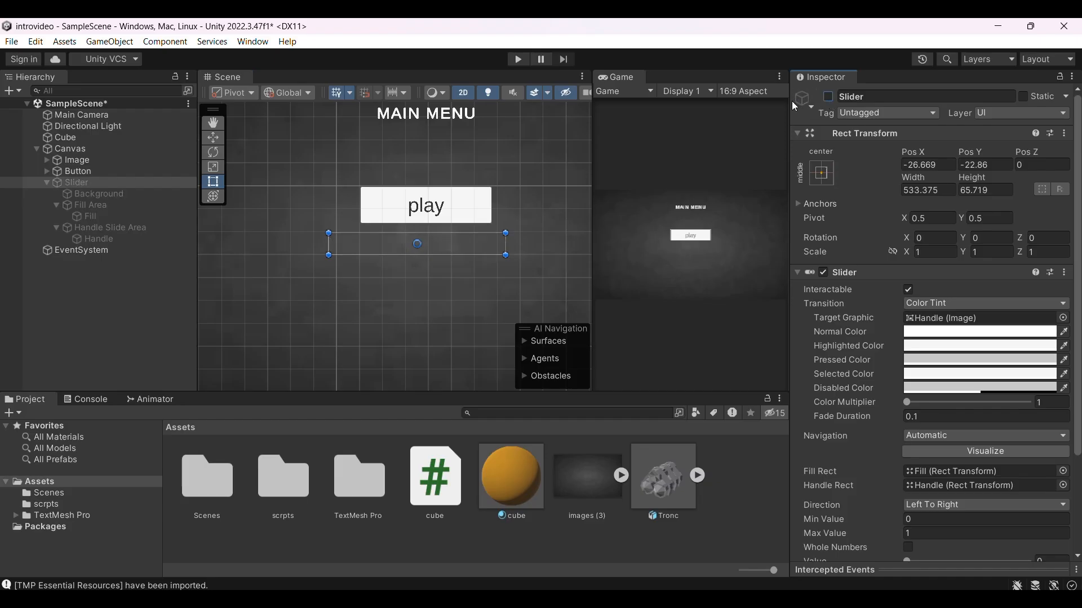
left_click(45, 183)
left_click(69, 184)
key("BackSpace")
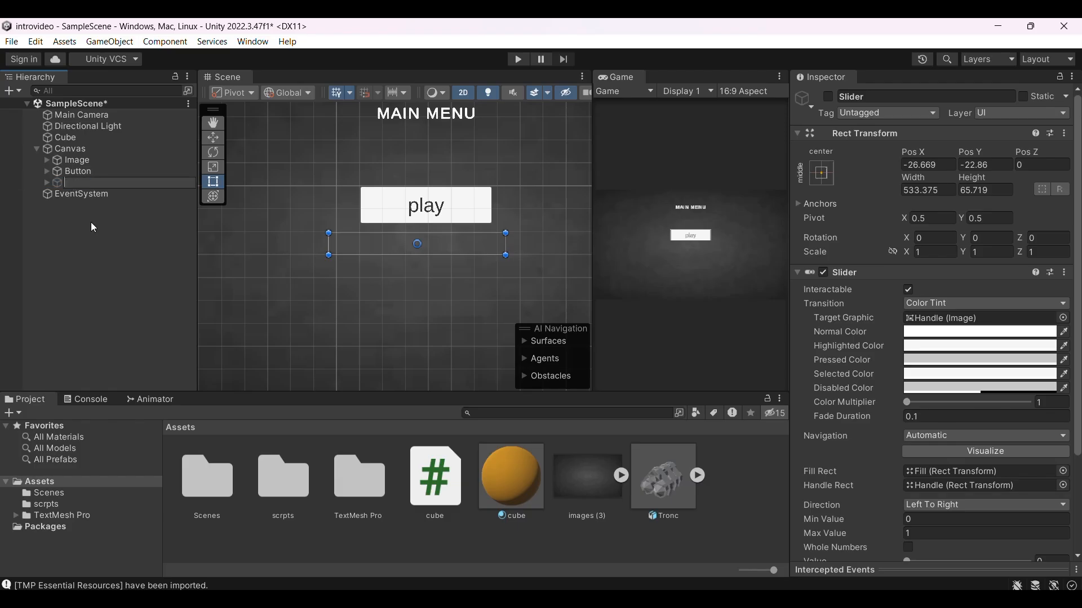
left_click(90, 222)
left_click(82, 181)
key("Delete")
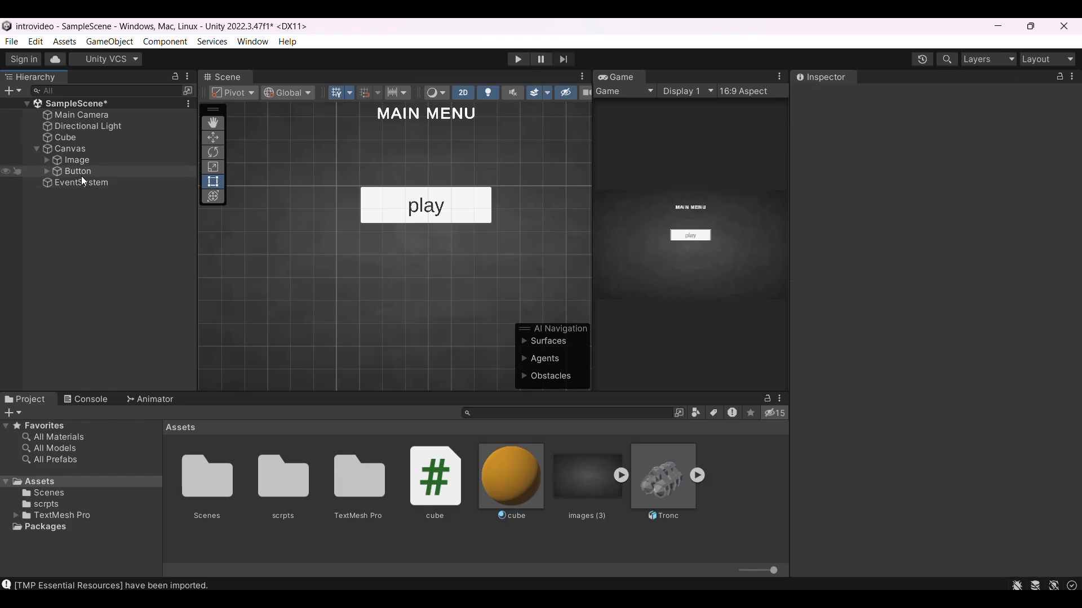
Add a Dropdown - TextMeshPro element as a child of the Canvas and stretch its height to about 33
right_click(72, 149)
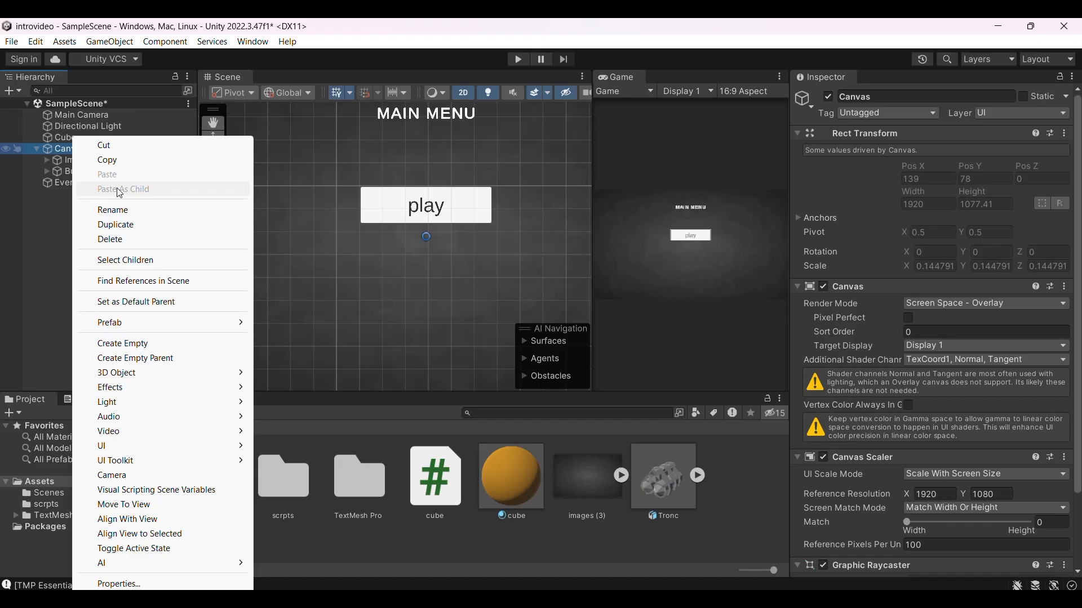
mouse_move(171, 446)
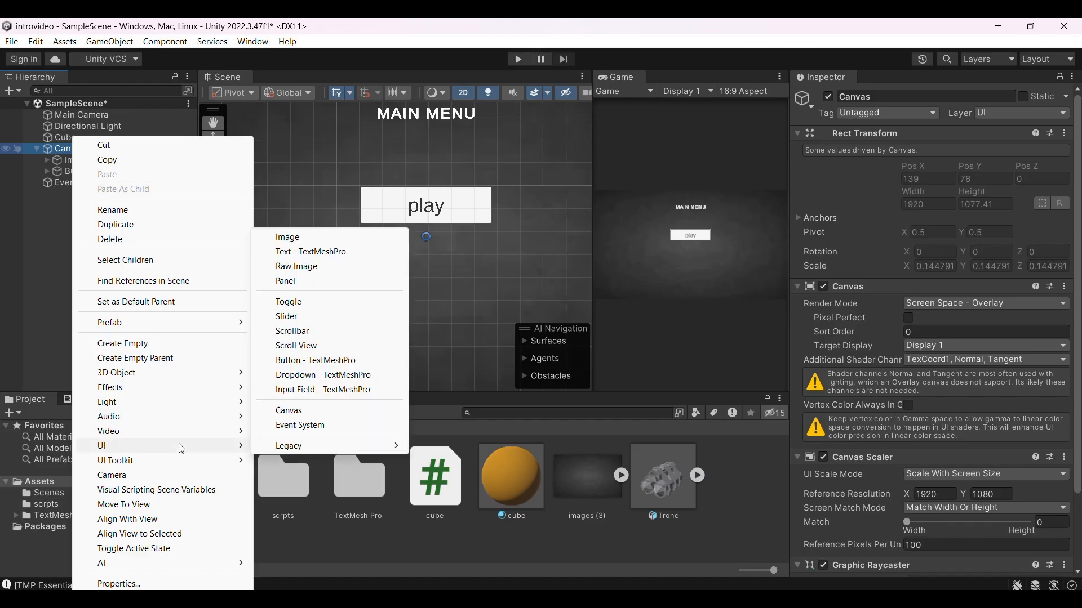
left_click(304, 375)
scroll(428, 243, "up", 5)
mouse_move(416, 237)
left_mouse_down()
mouse_move(417, 282)
mouse_move(417, 226)
mouse_move(415, 239)
left_mouse_up()
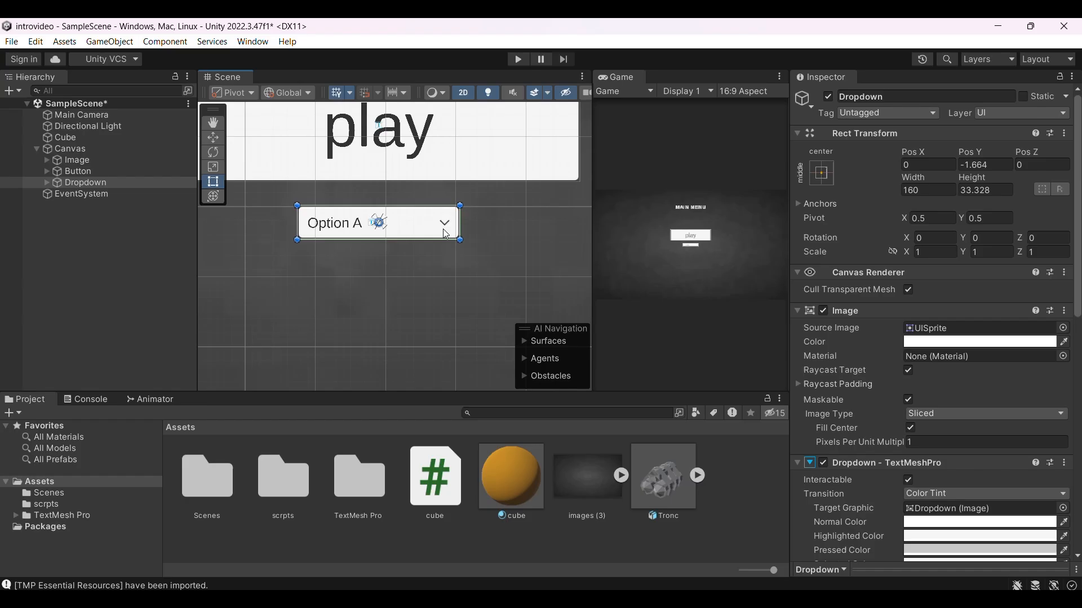
Examine the Dropdown's Label and Arrow child objects
left_click(446, 232)
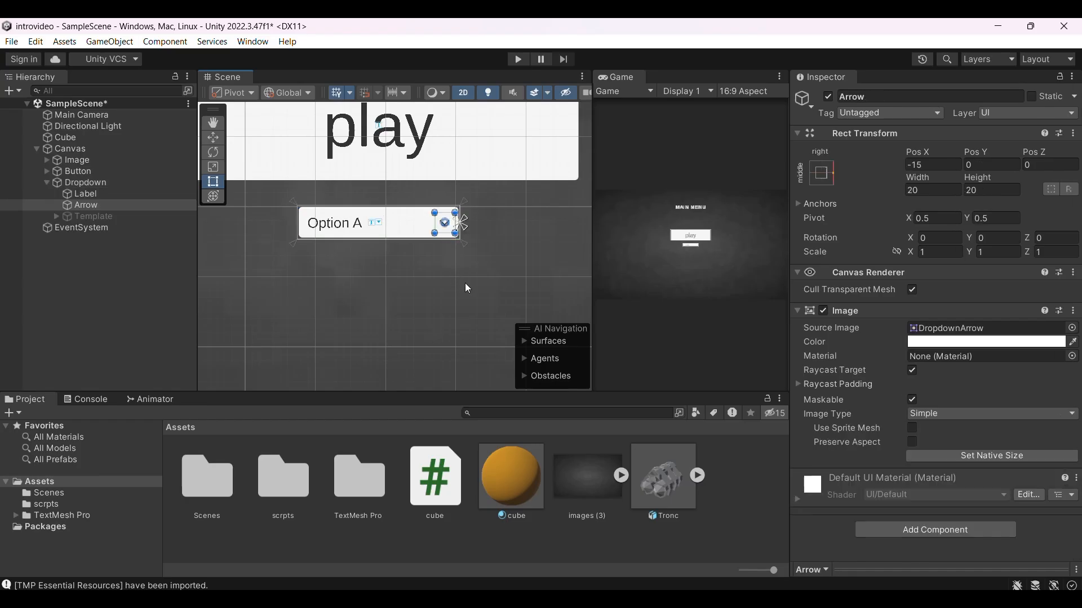
left_click(92, 195)
left_click(96, 207)
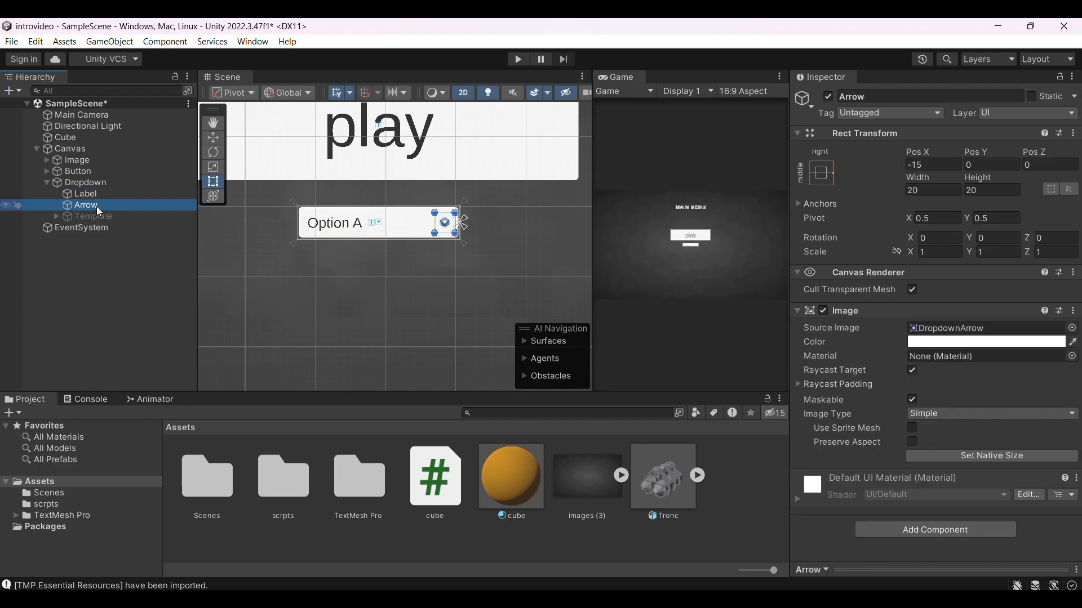
left_click(474, 244)
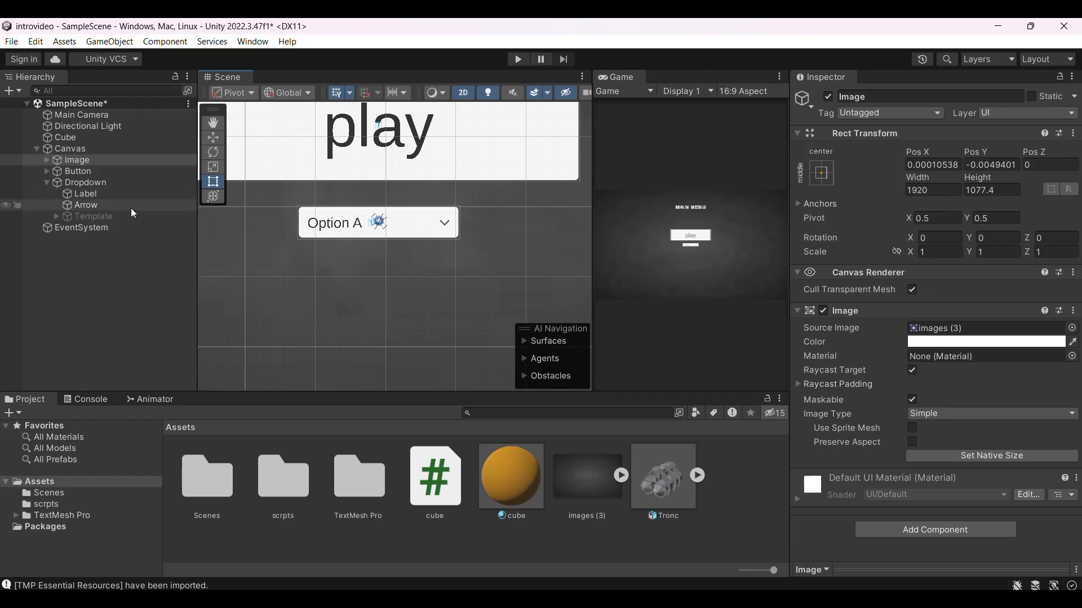
left_click(126, 181)
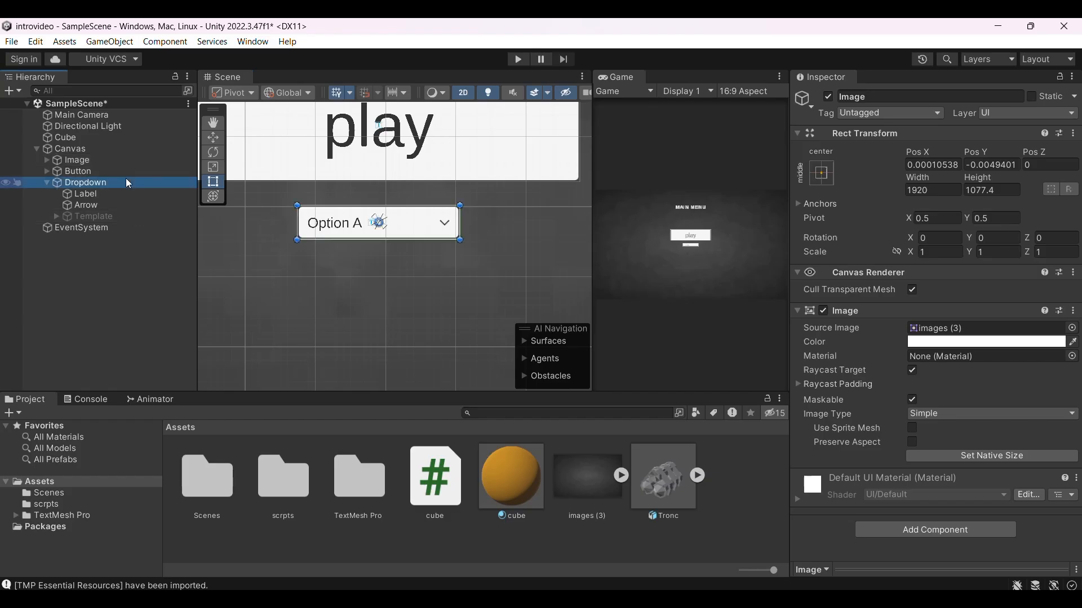
Add a Panel UI element as a child of the Canvas, keeping its default name
left_click(110, 149)
right_click(109, 148)
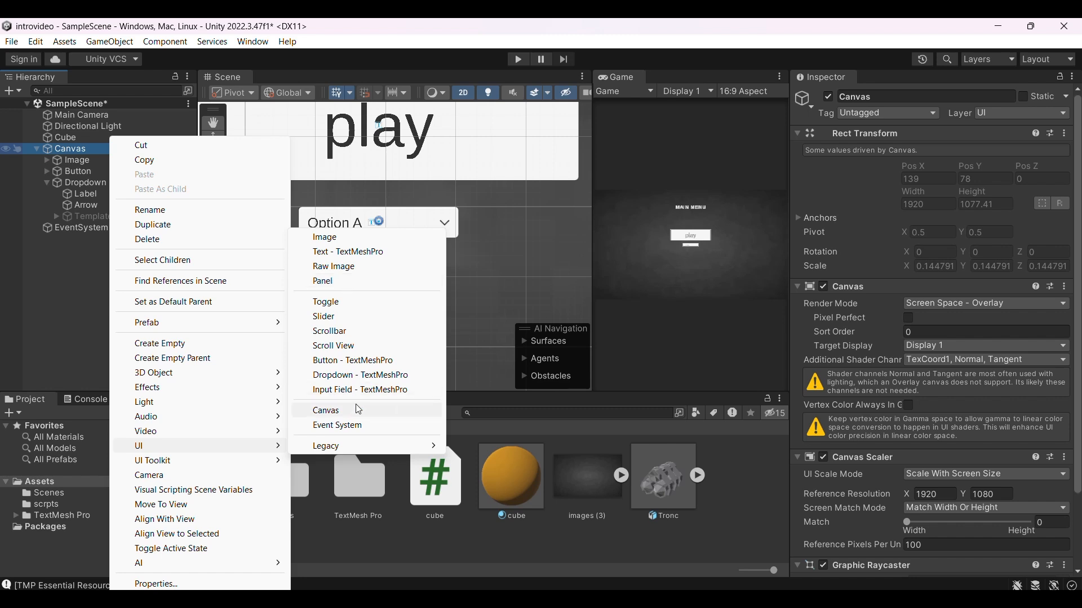
key("Escape")
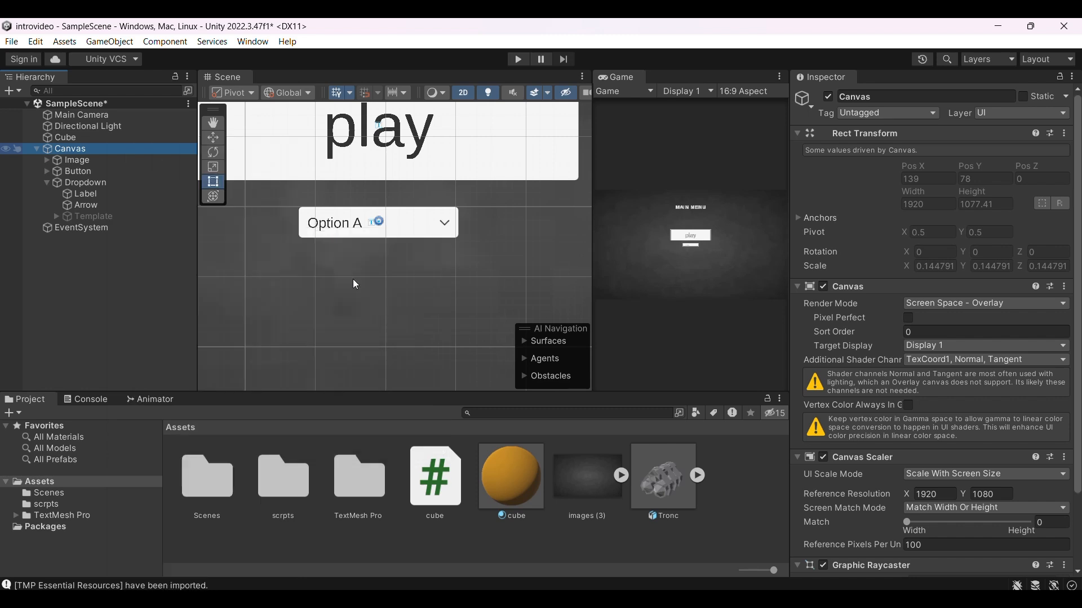
scroll(444, 272, "down", 4)
scroll(444, 272, "up", 12)
scroll(444, 271, "down", 12)
scroll(445, 273, "down", 8)
scroll(445, 273, "up", 2)
scroll(462, 290, "down", 2)
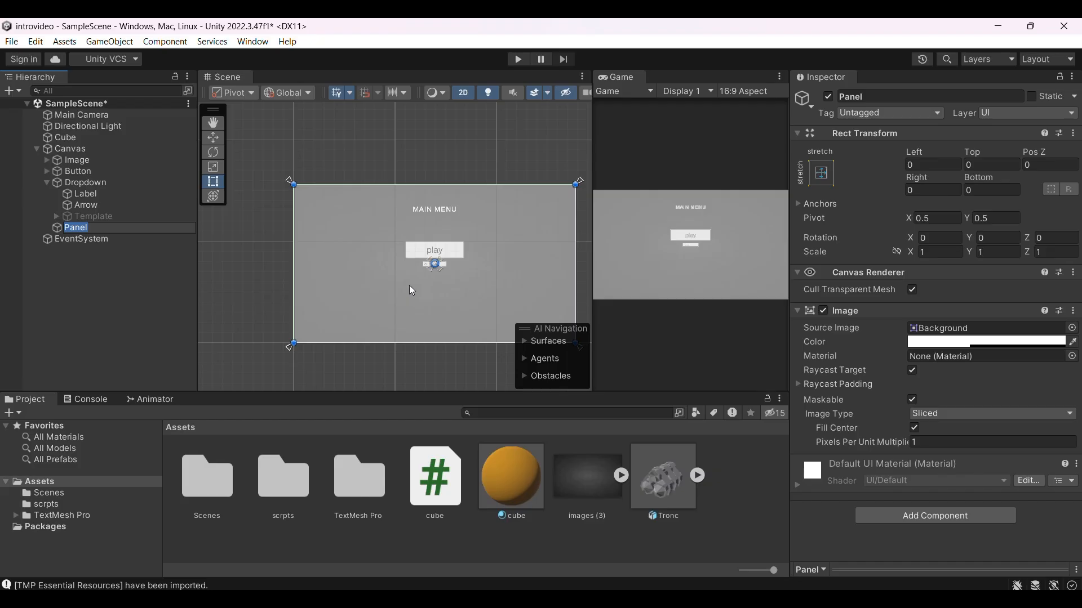
key("Return")
Check the Panel's color and source image options and how it overlays the menu elements
left_click(955, 346)
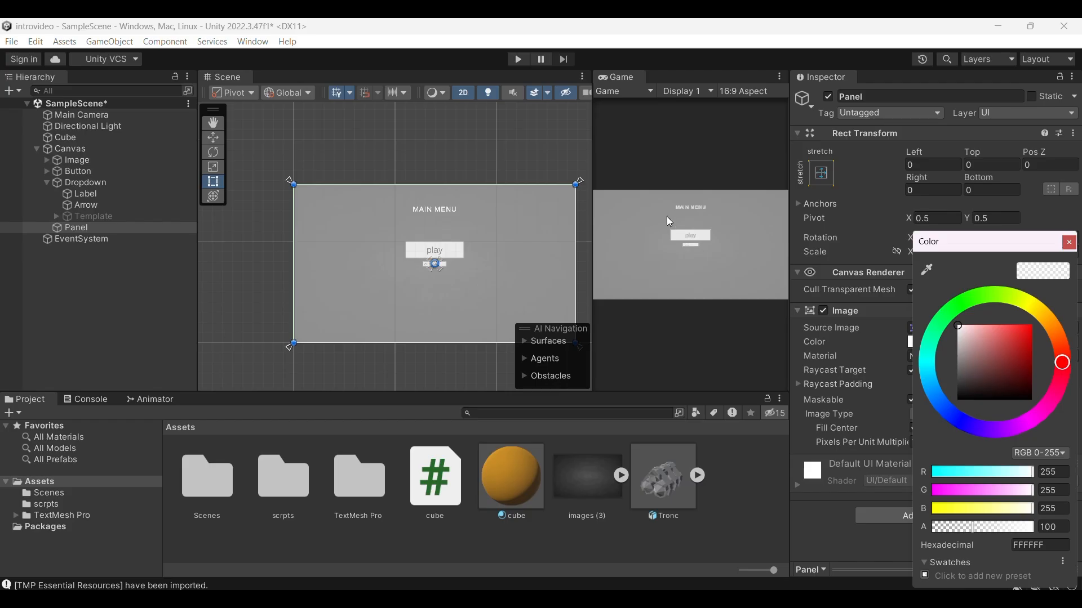
left_click(870, 346)
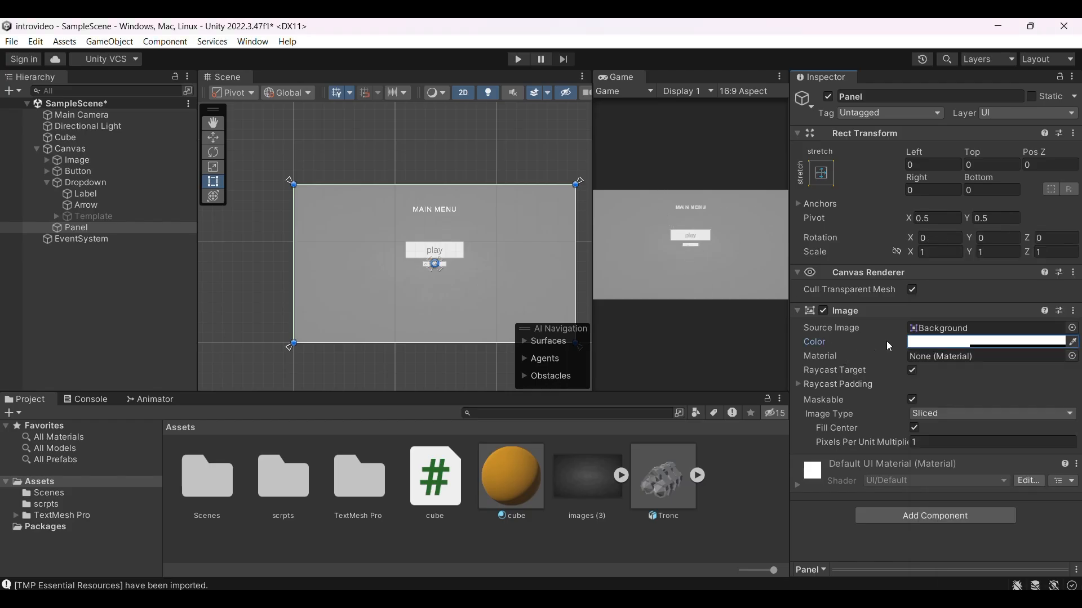
left_click(1072, 328)
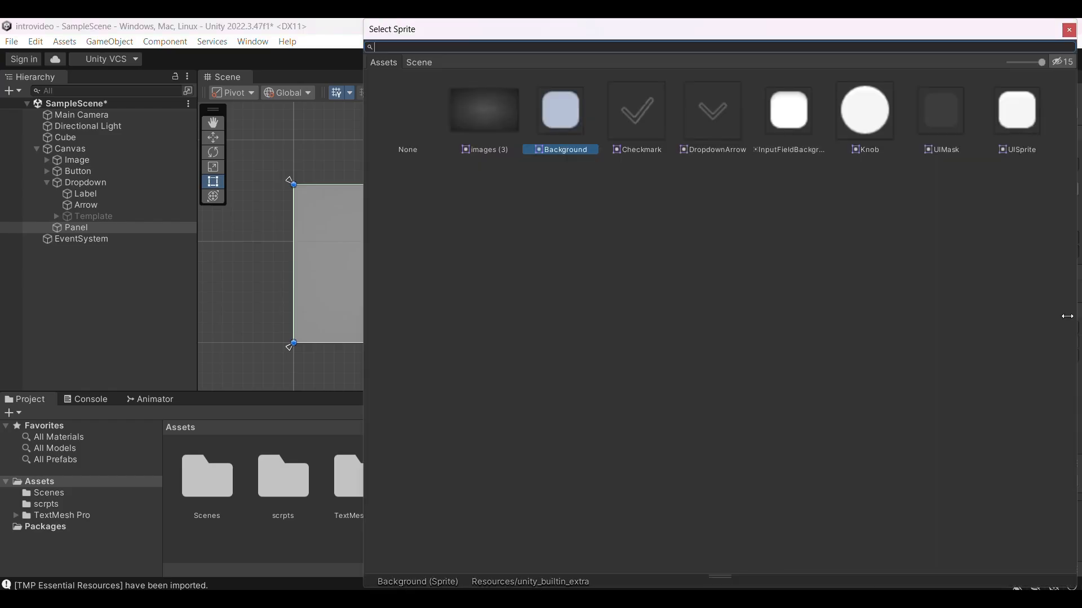
left_click(1069, 30)
scroll(452, 259, "up", 6)
scroll(452, 259, "down", 2)
scroll(455, 263, "up", 5)
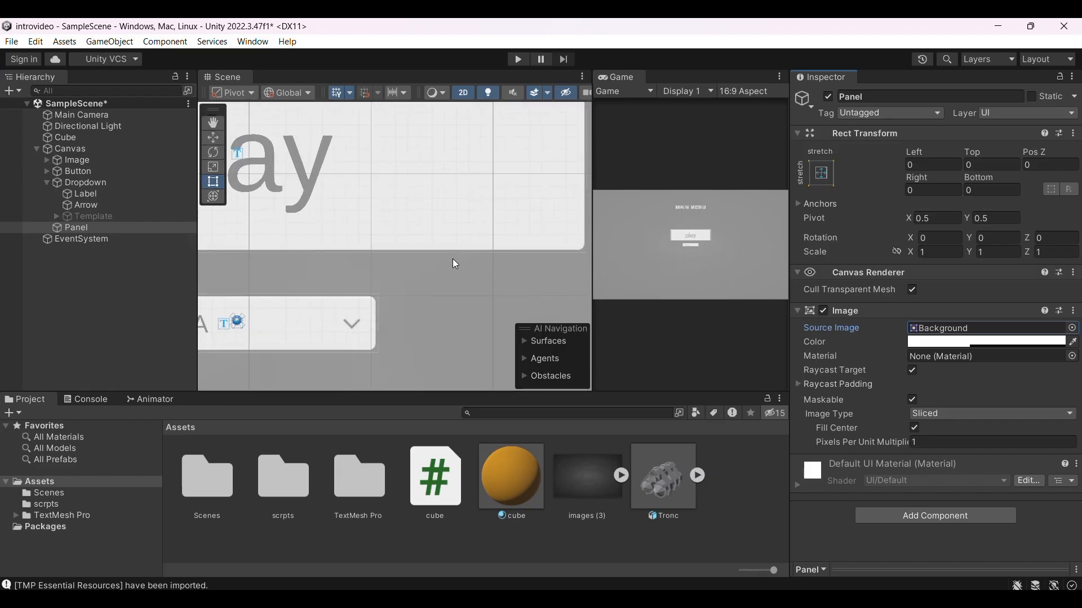
scroll(455, 263, "down", 6)
scroll(455, 263, "up", 4)
scroll(455, 264, "down", 3)
scroll(455, 264, "down", 1)
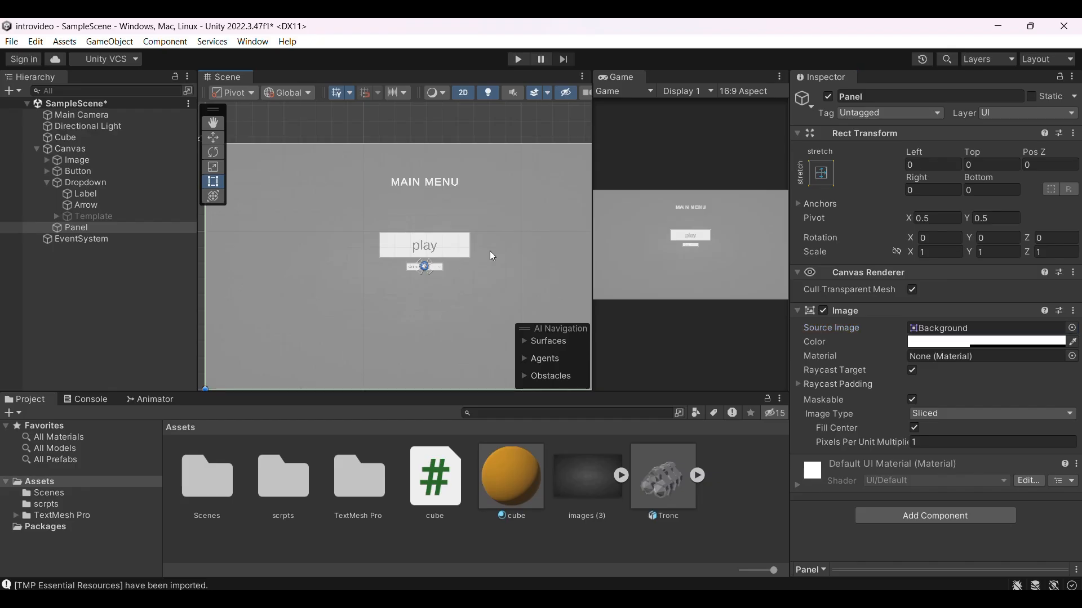
Delete the Panel from the Canvas
left_click(124, 231)
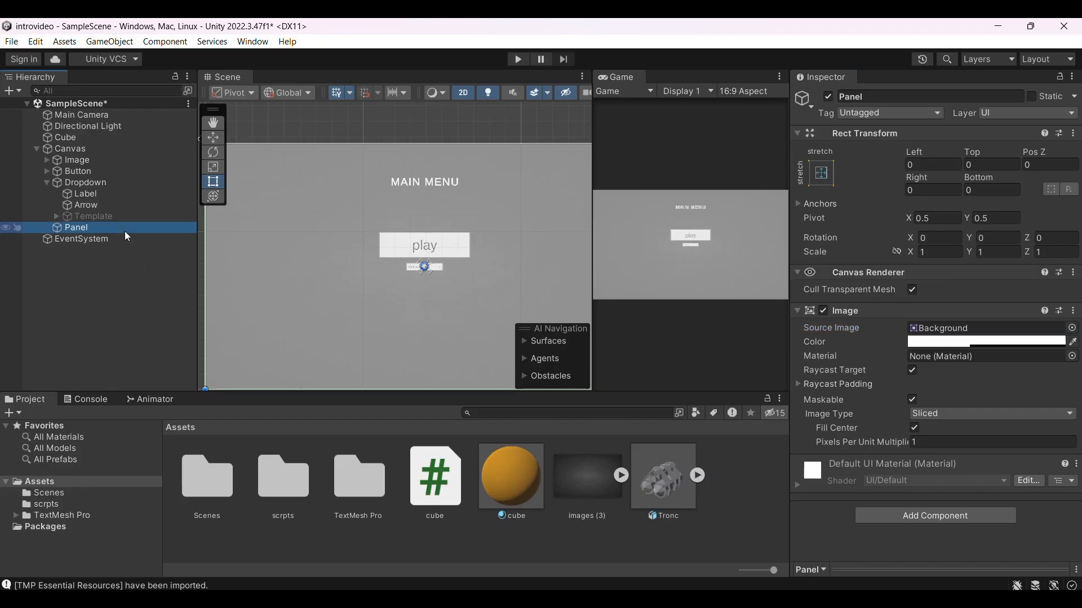
key("Delete")
scroll(314, 234, "down", 5)
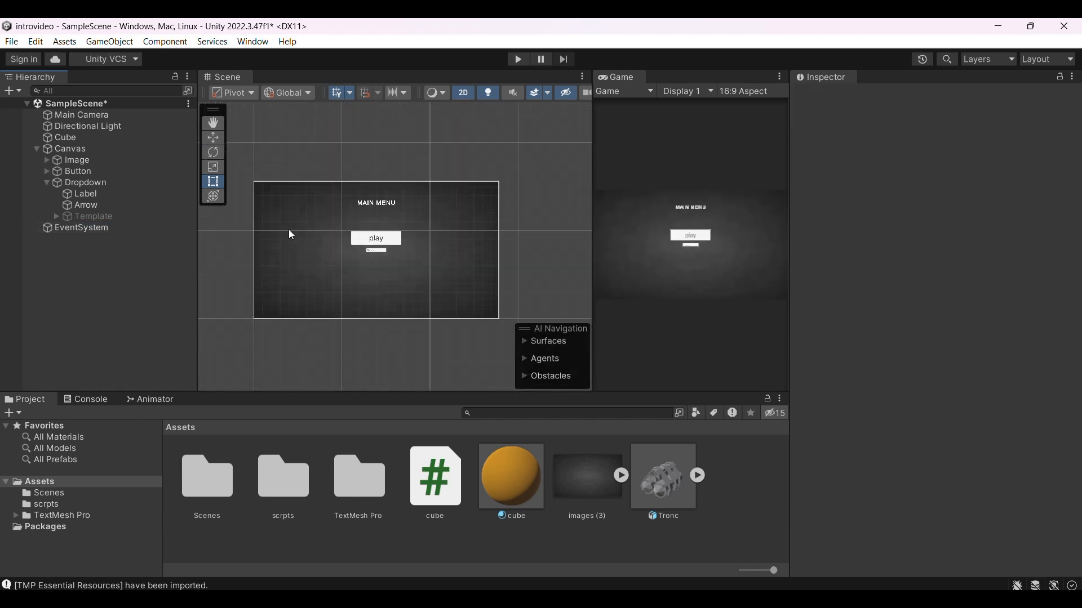
Try a lower opacity on the background Image's color and bring it back to fully opaque
left_click(100, 162)
left_click(998, 344)
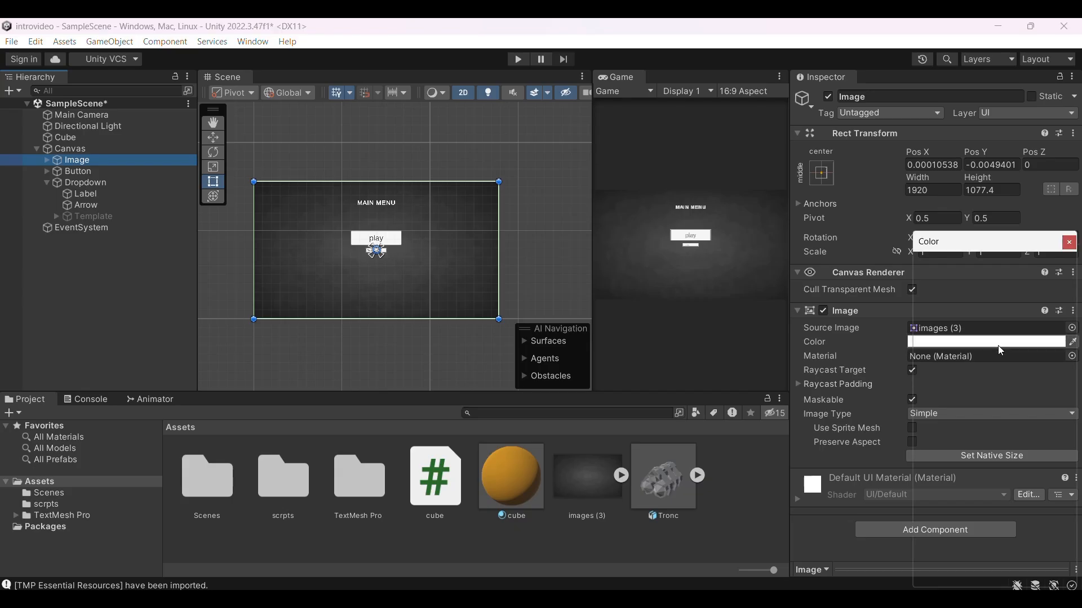
left_click_drag(1008, 529, 1049, 546)
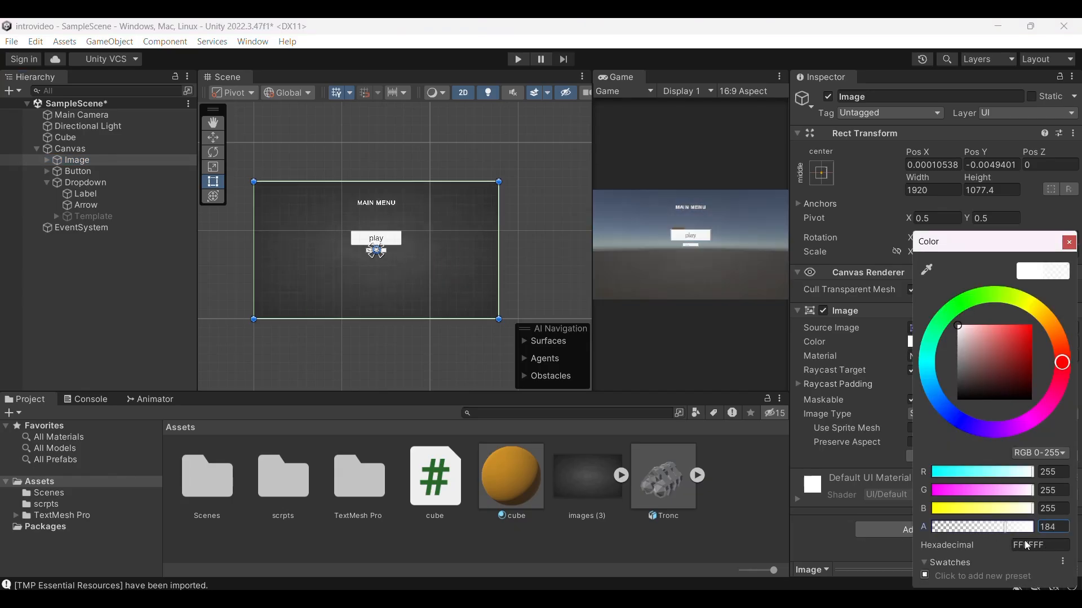
left_click(655, 347)
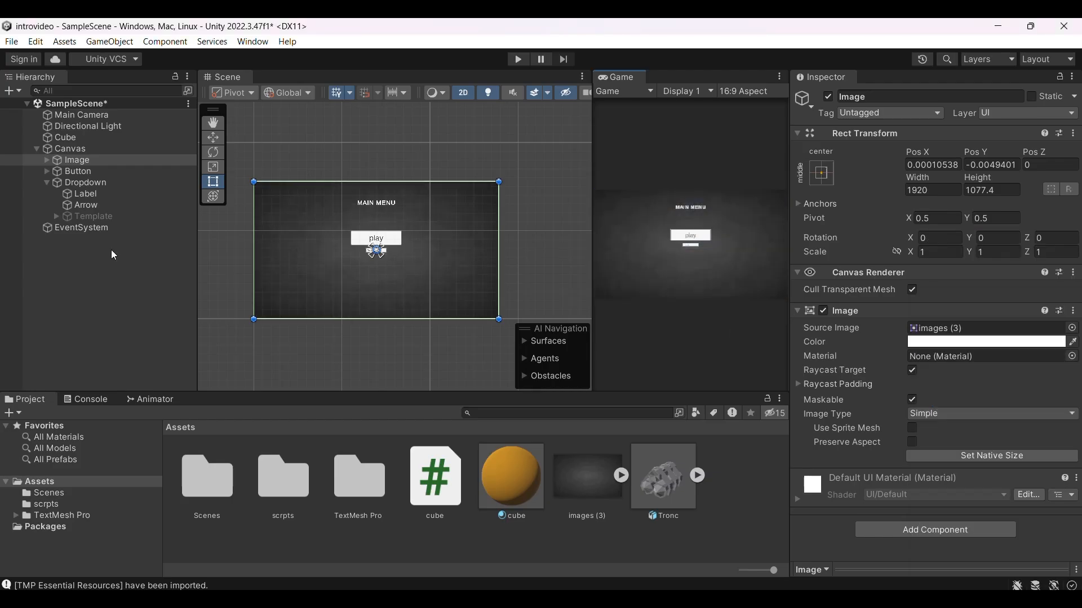
left_click(48, 182)
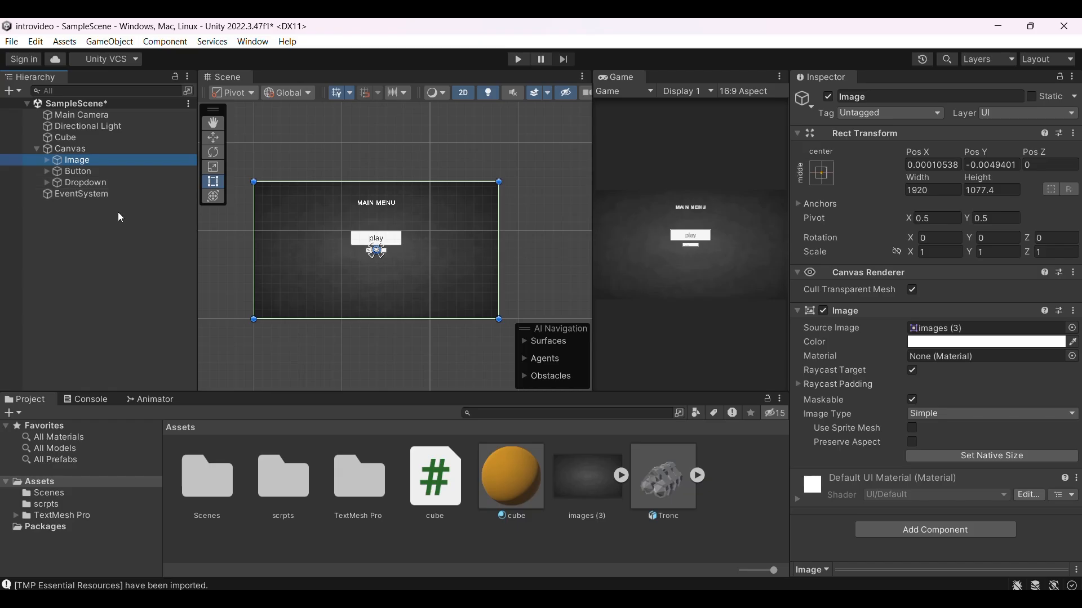
scroll(488, 249, "up", 2)
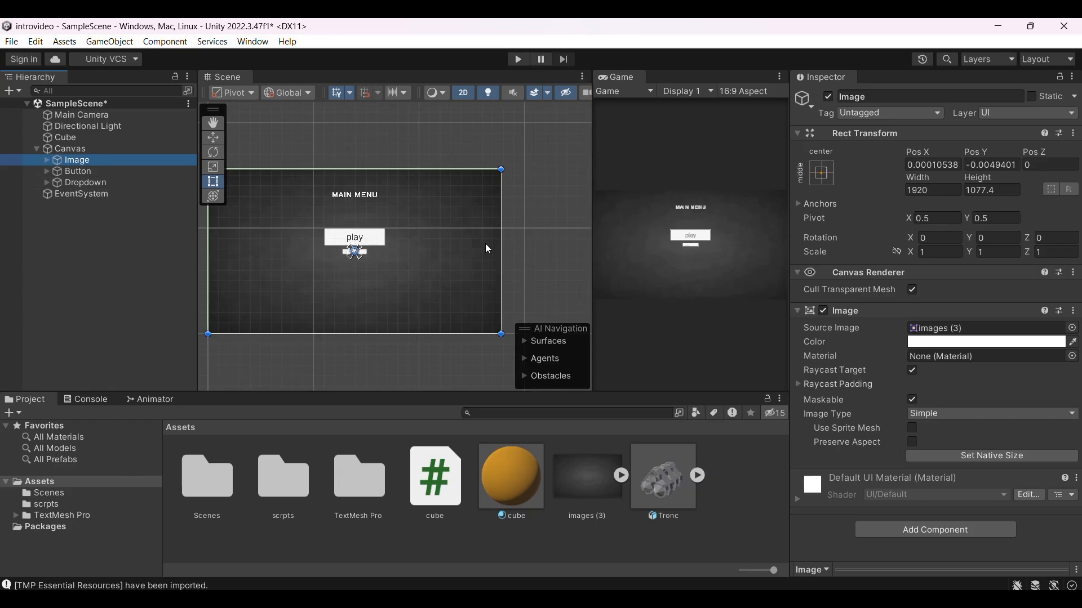
scroll(493, 187, "up", 1)
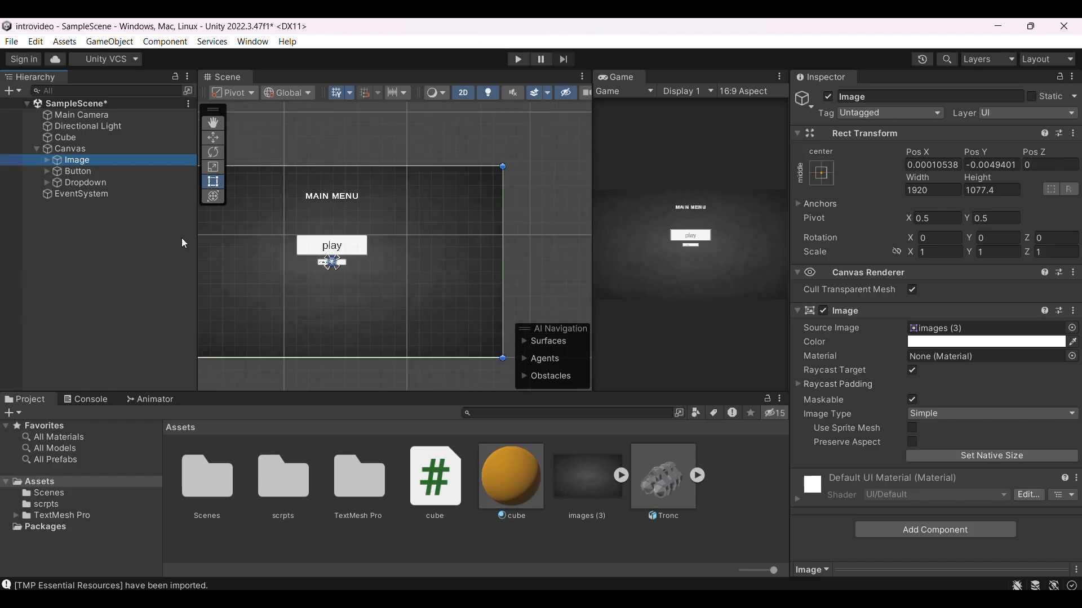
scroll(356, 231, "down", 3)
scroll(356, 232, "up", 3)
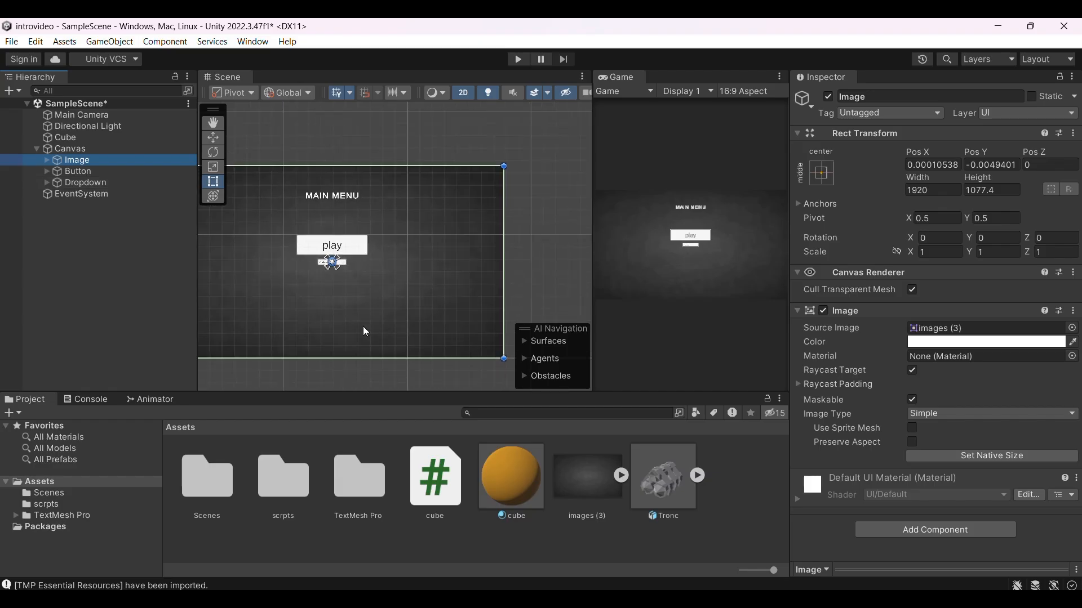
scroll(396, 240, "up", 1)
scroll(397, 240, "down", 3)
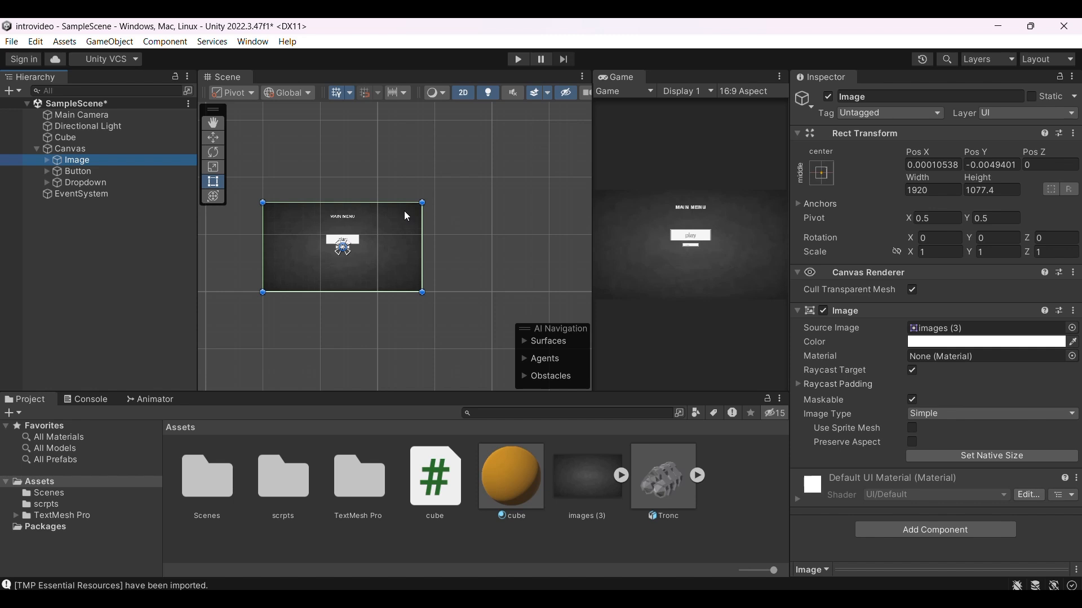
scroll(406, 217, "up", 3)
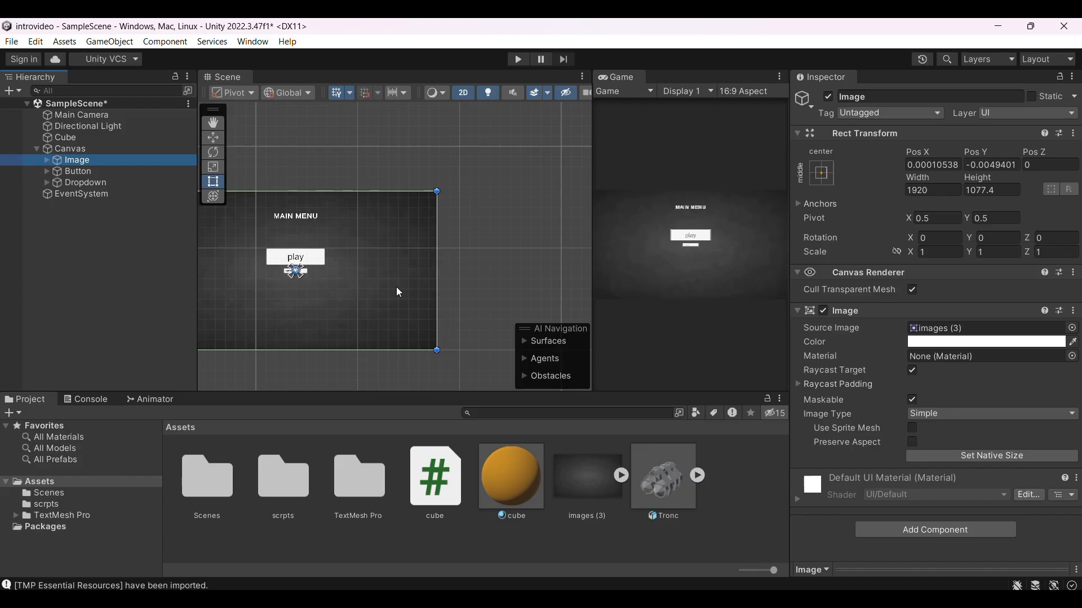
scroll(397, 288, "up", 1)
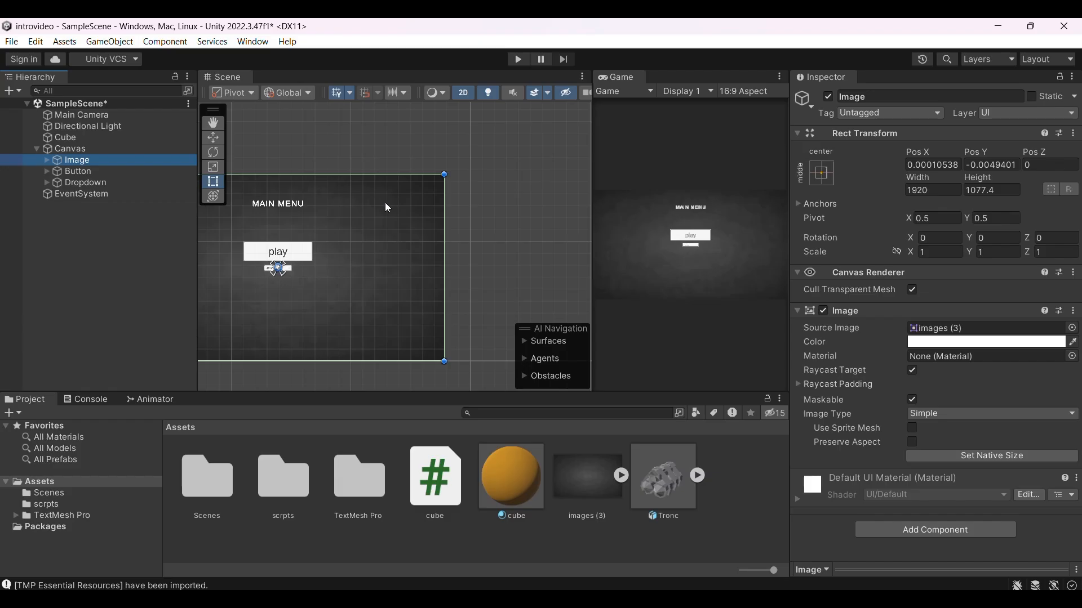
scroll(384, 202, "down", 2)
scroll(459, 227, "up", 4)
scroll(306, 136, "down", 2)
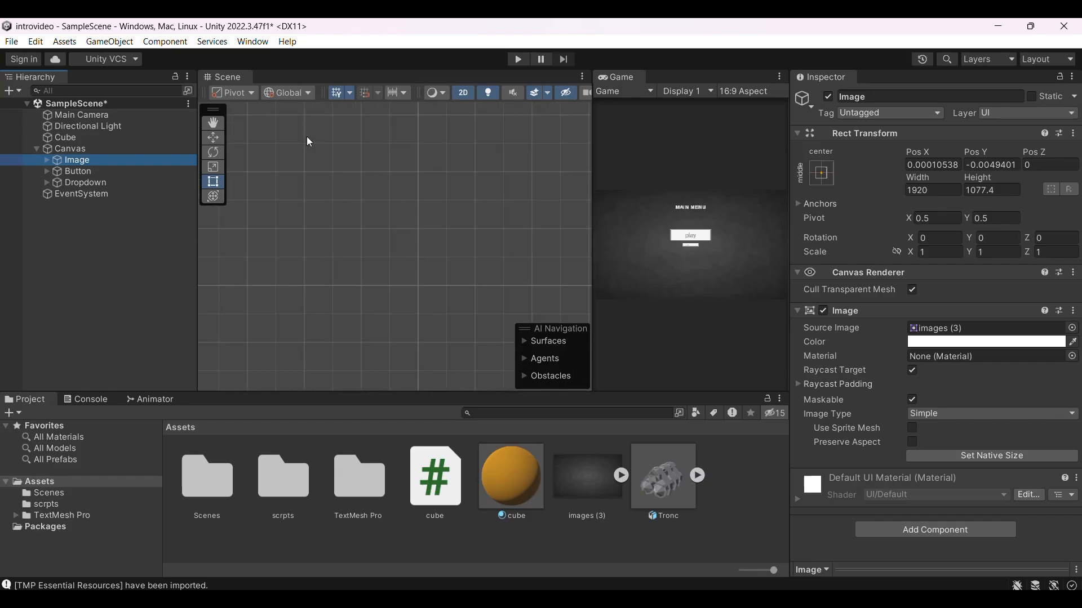
Try the Screen Space - Camera render mode on the Canvas and switch it to World Space
left_click(213, 123)
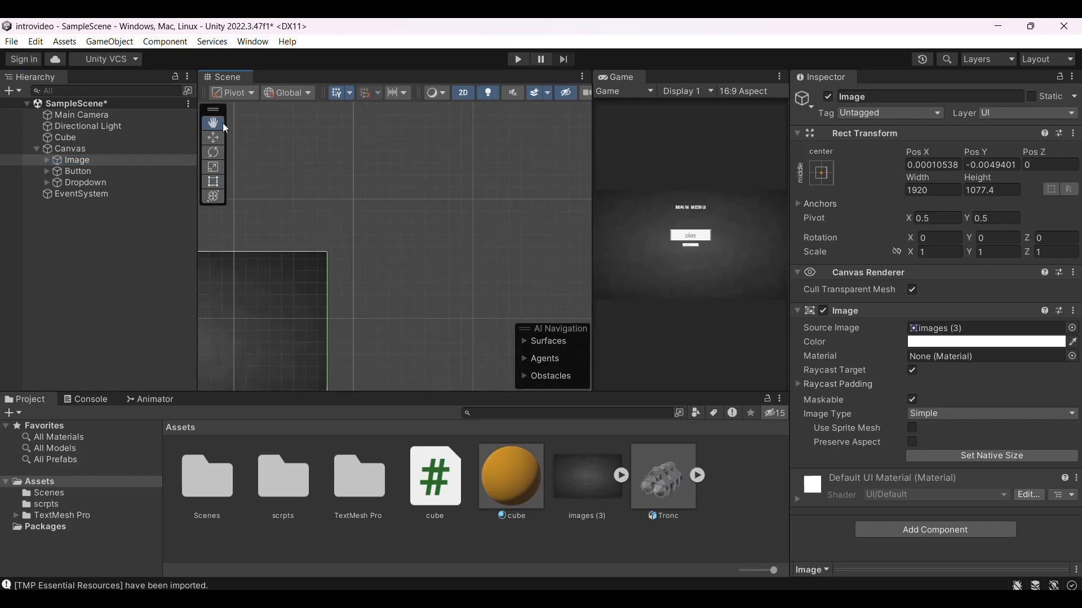
left_click_drag(330, 149, 519, 134)
scroll(518, 134, "down", 1)
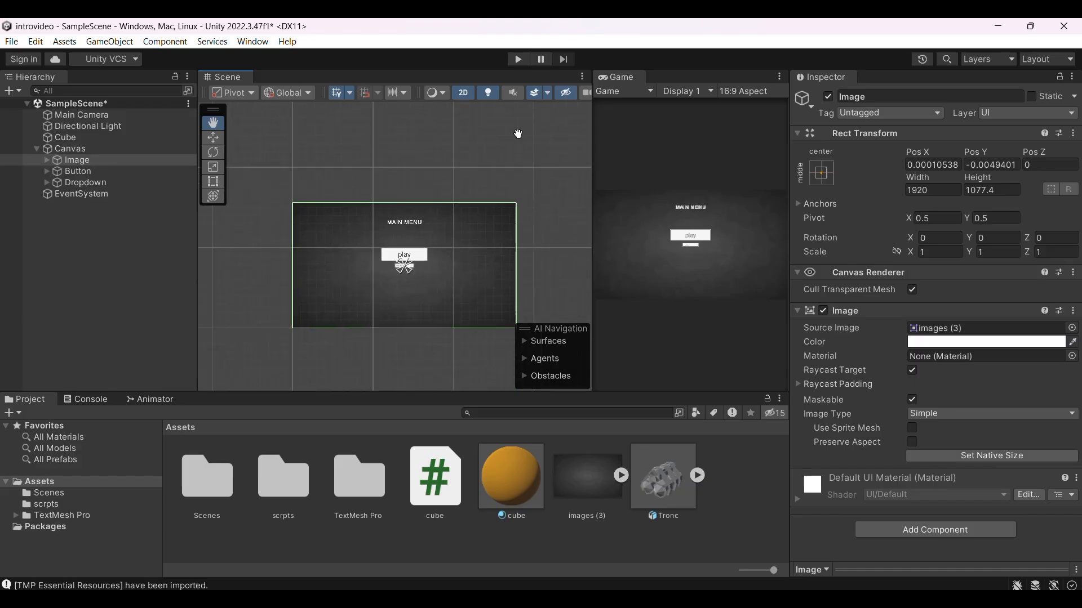
left_click(81, 150)
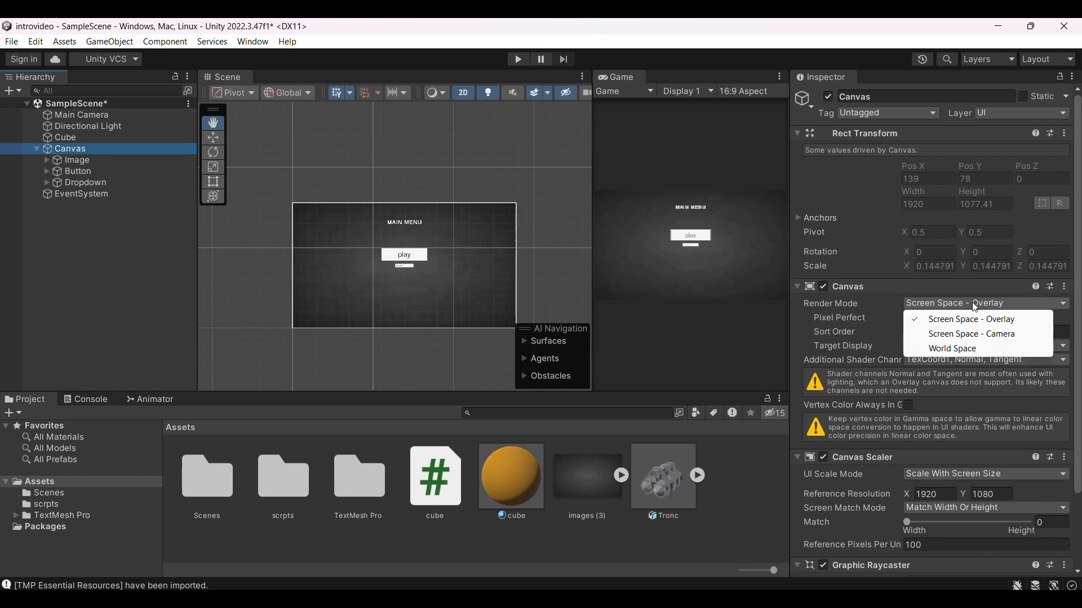
left_click(969, 335)
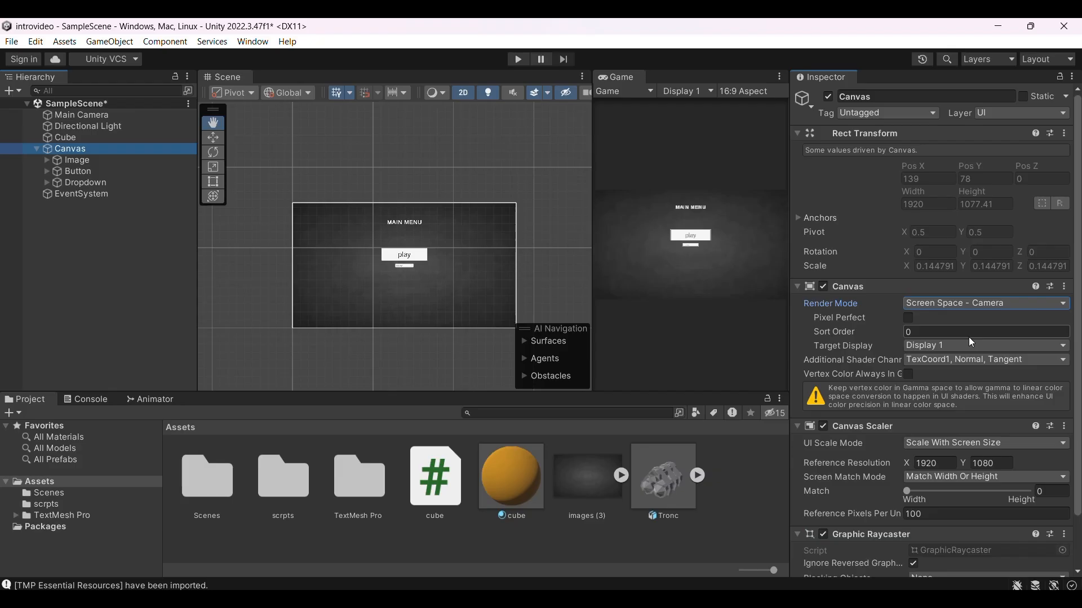
left_click(961, 303)
left_click(966, 347)
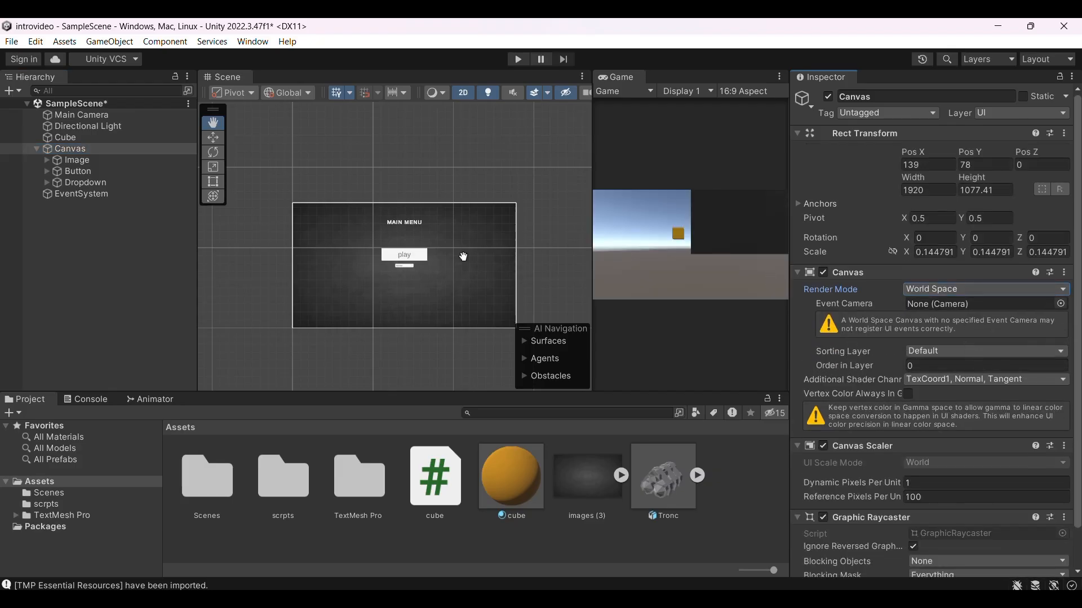
Turn off the 2D Scene view and frame the Cube to compare its size and position with the World Space Canvas
scroll(464, 256, "up", 5)
scroll(453, 218, "up", 5)
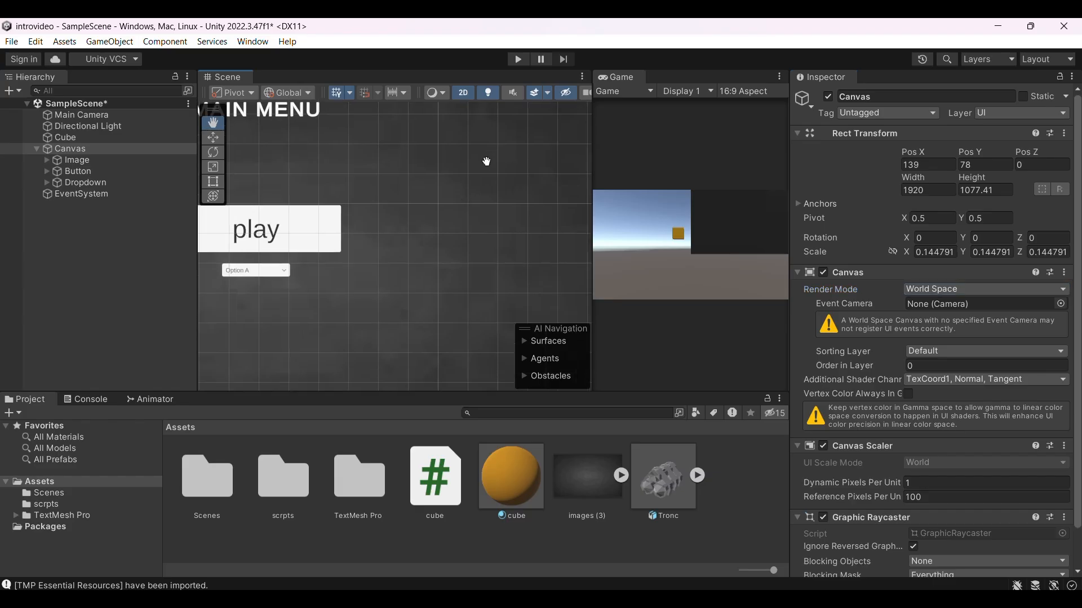
scroll(453, 218, "down", 10)
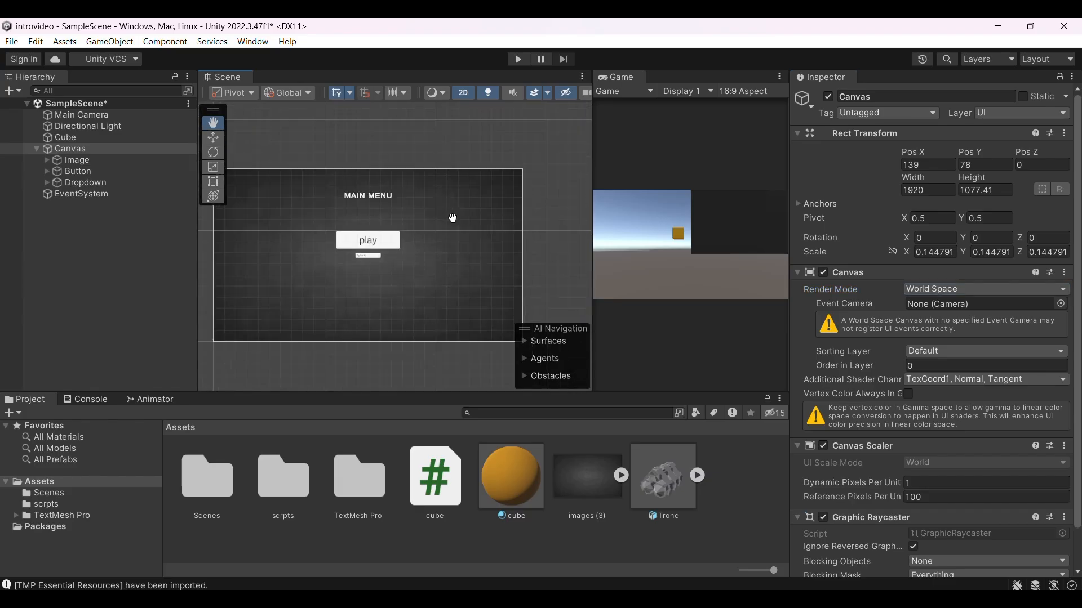
left_click(463, 93)
scroll(341, 300, "down", 3)
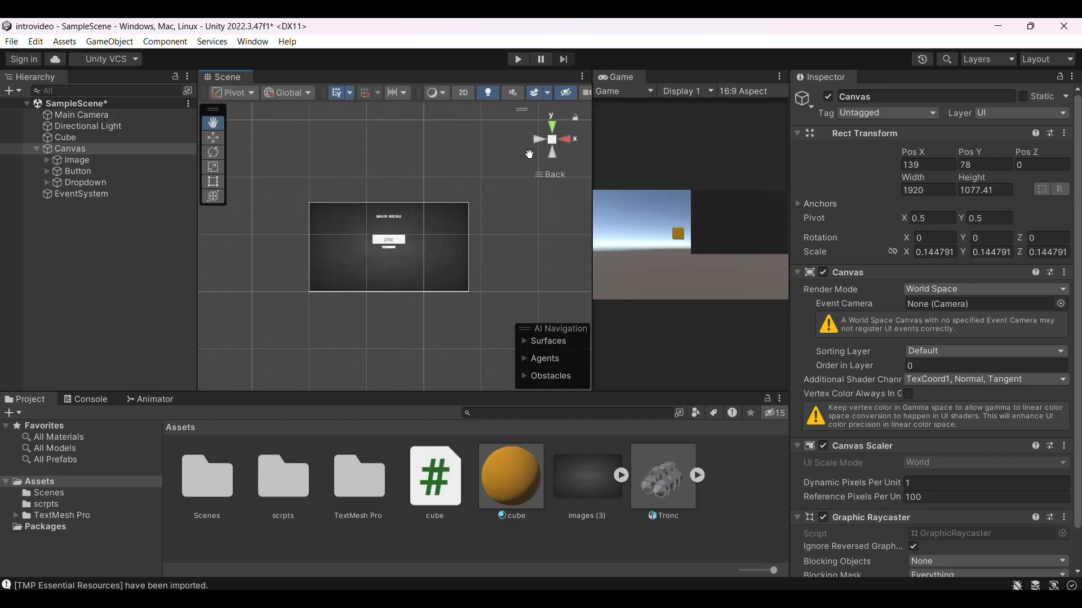
double_click(79, 139)
scroll(389, 193, "down", 5)
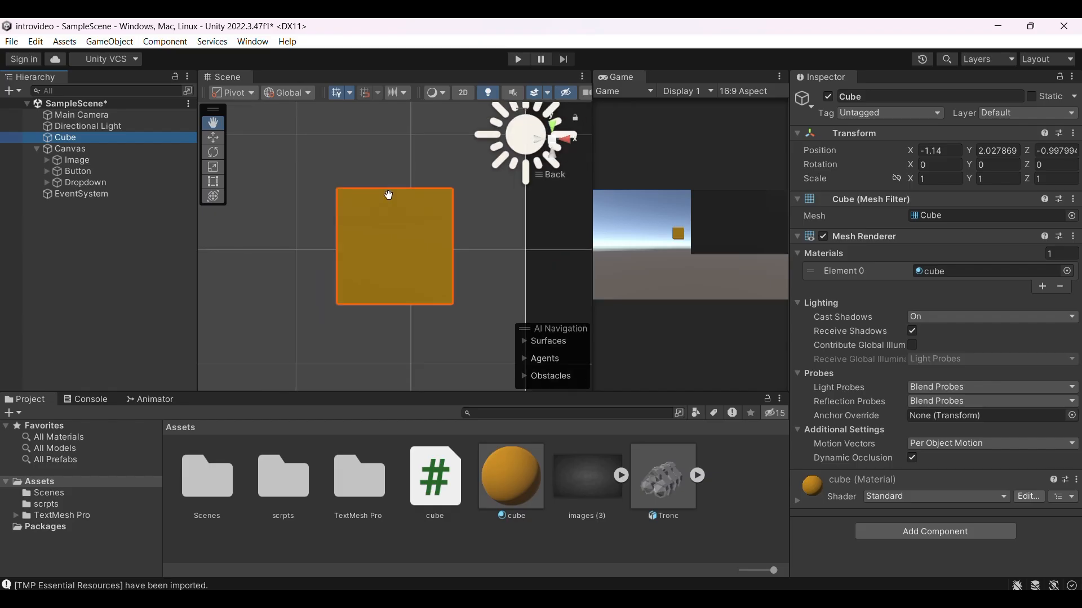
scroll(389, 195, "down", 2)
left_click_drag(389, 195, 326, 314)
left_click(556, 139)
Move the World Space Canvas with the Move tool to about X 84, Y -30, behind the cube in the camera's view
left_click(214, 138)
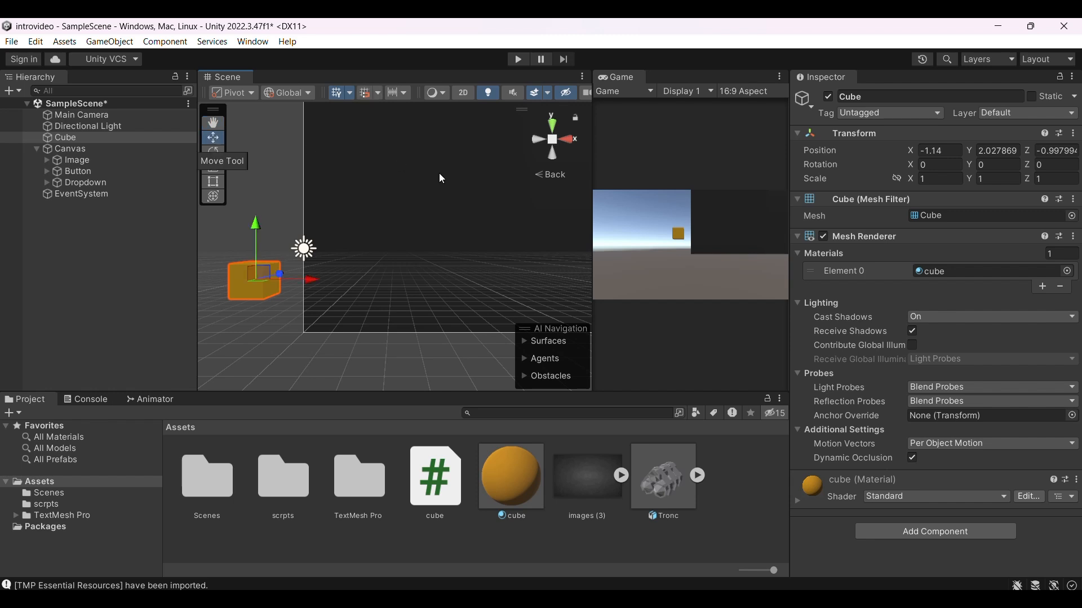
left_click(100, 148)
scroll(336, 252, "up", 1)
key("f")
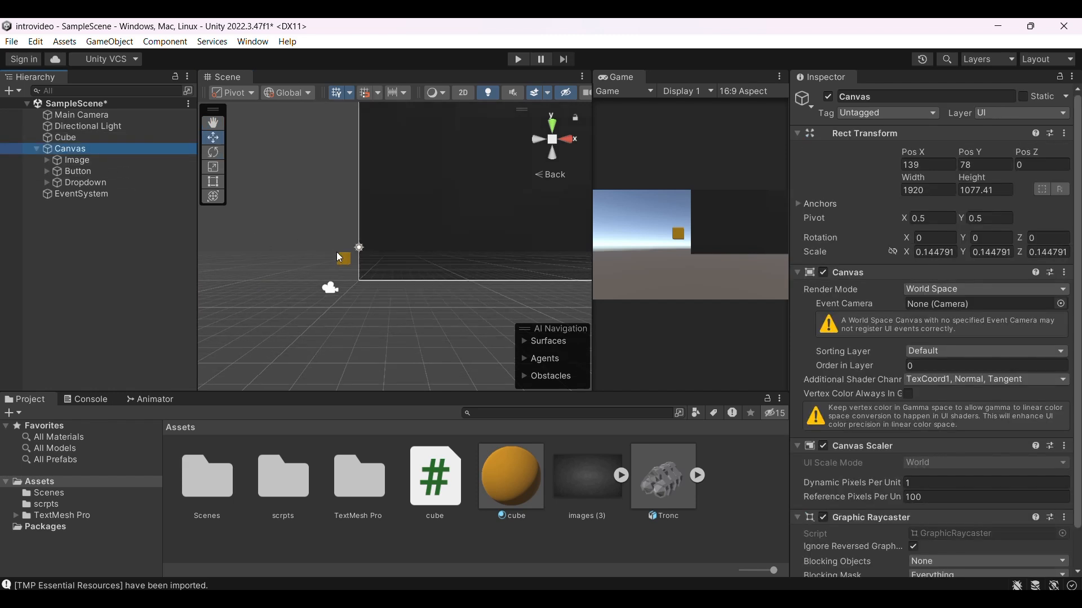
left_click_drag(497, 226, 472, 251)
left_click_drag(429, 168, 426, 209)
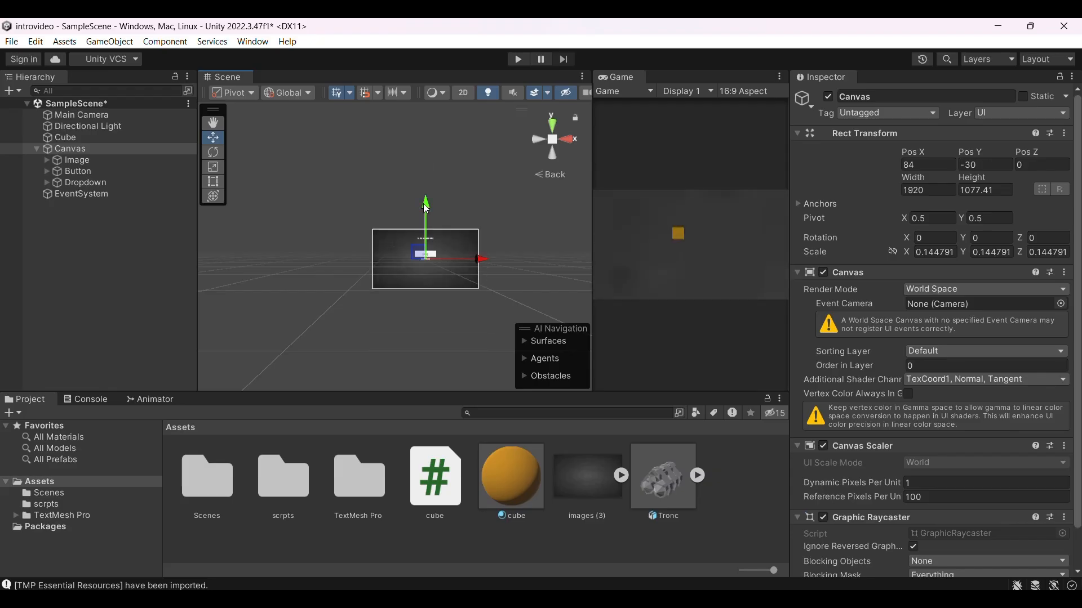
scroll(443, 245, "up", 5)
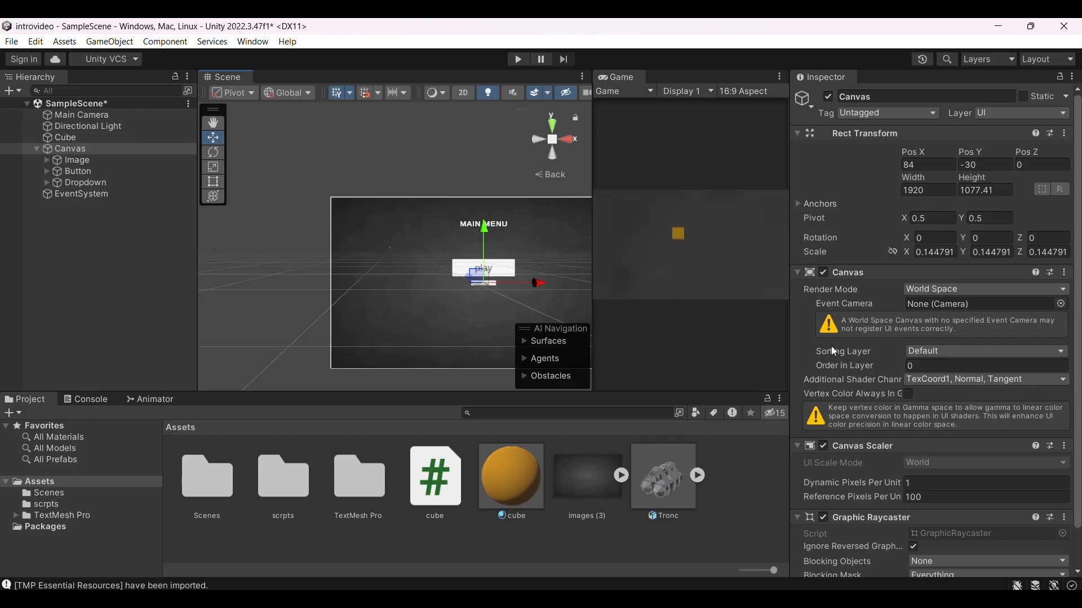
Try the Screen Space - Camera render mode on the Canvas again and return it to Screen Space - Overlay
left_click(954, 290)
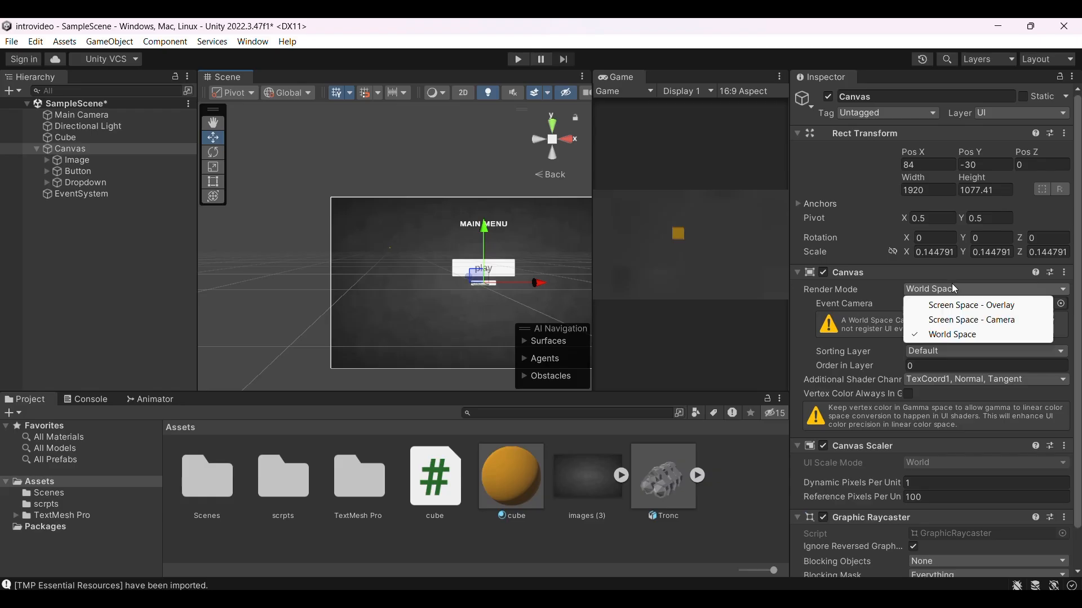
left_click(972, 320)
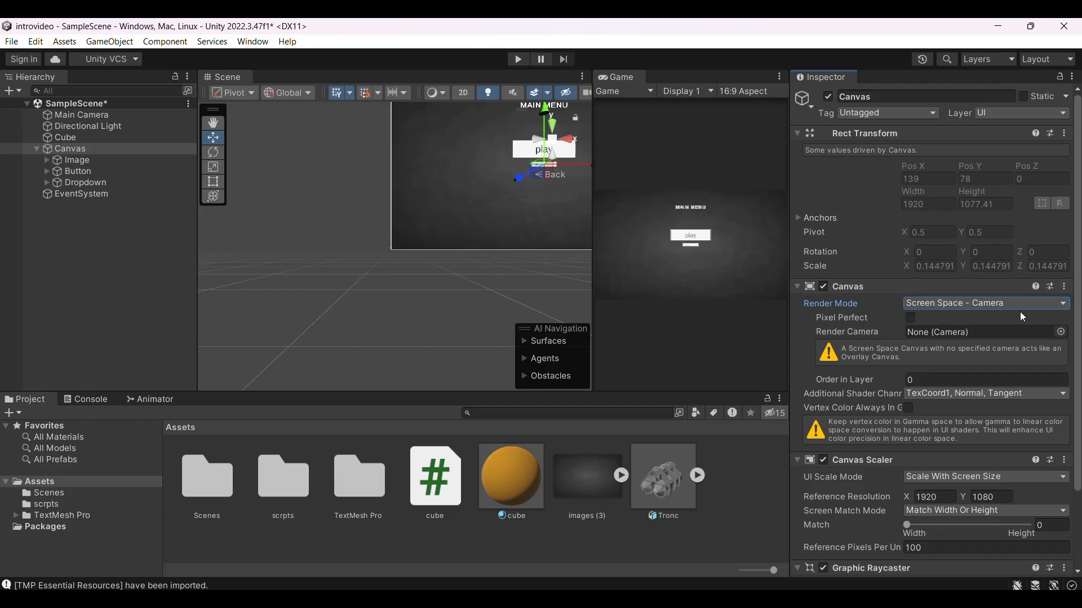
scroll(488, 217, "up", 1)
scroll(488, 216, "down", 12)
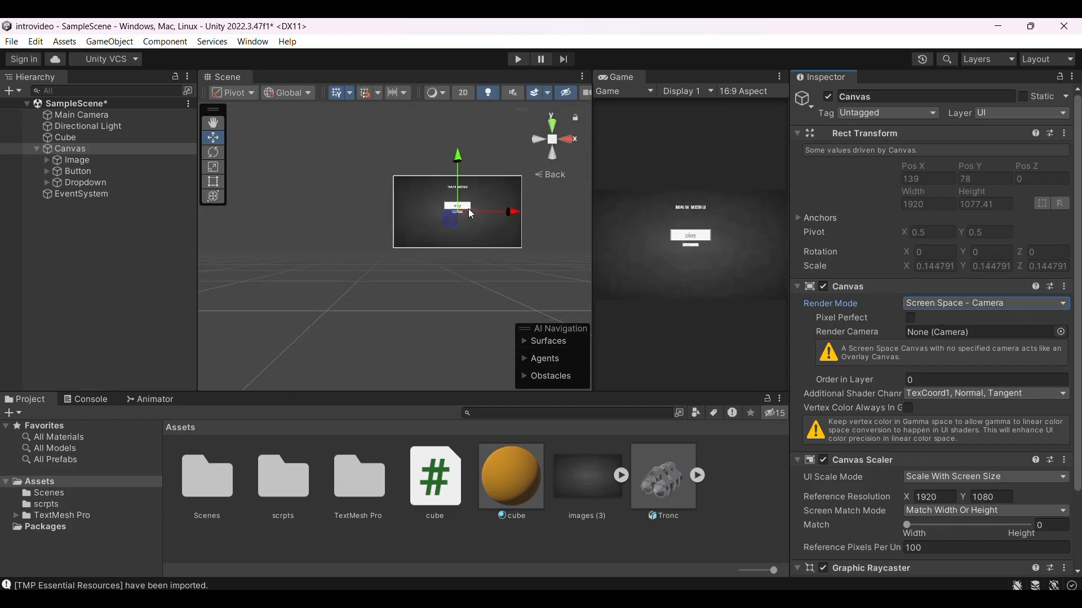
left_click(915, 305)
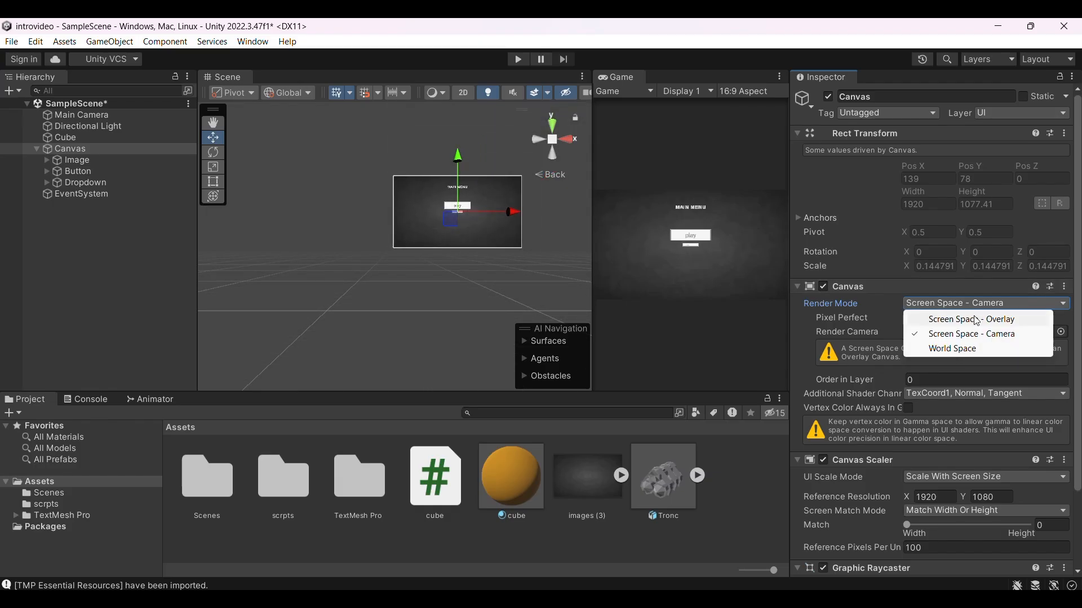
left_click(976, 320)
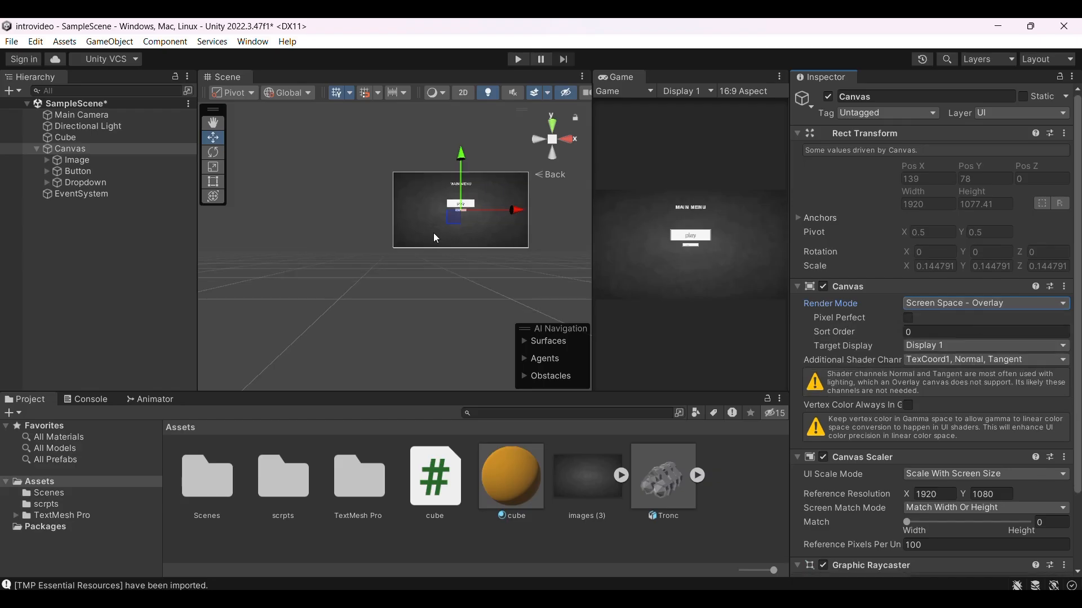
Check the Main Camera's settings and preview against the Canvas, reselect the Canvas and dismiss the VPN notification
scroll(435, 235, "down", 3)
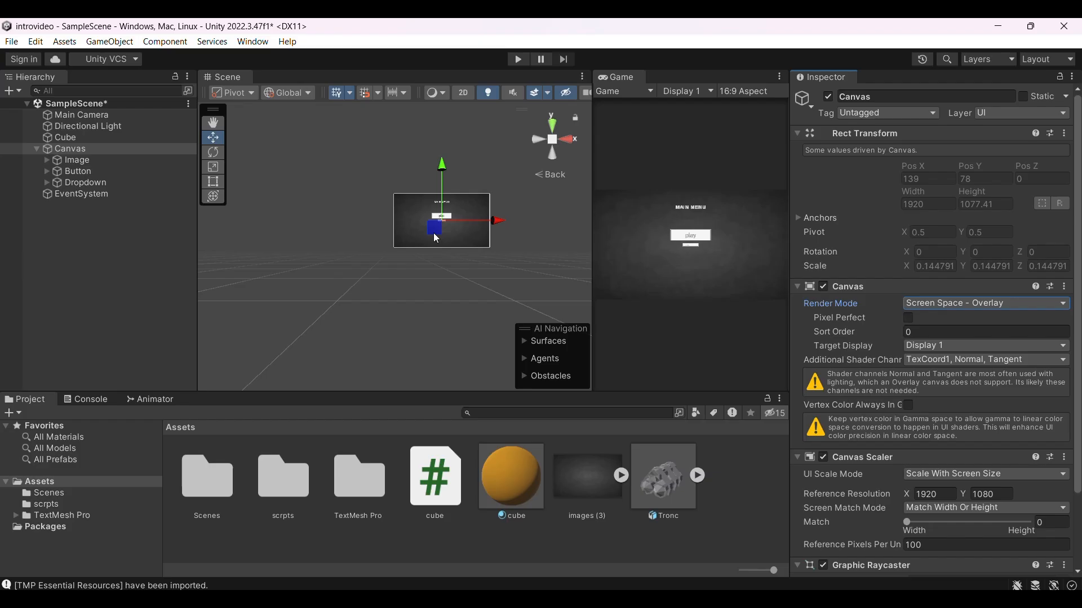
left_click(119, 117)
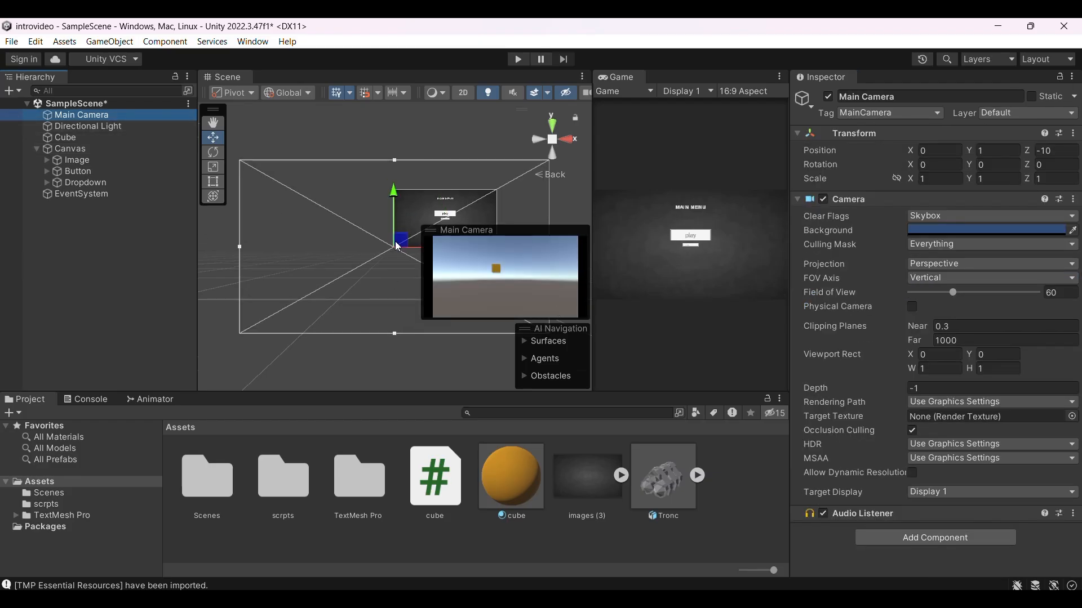
scroll(397, 247, "up", 4)
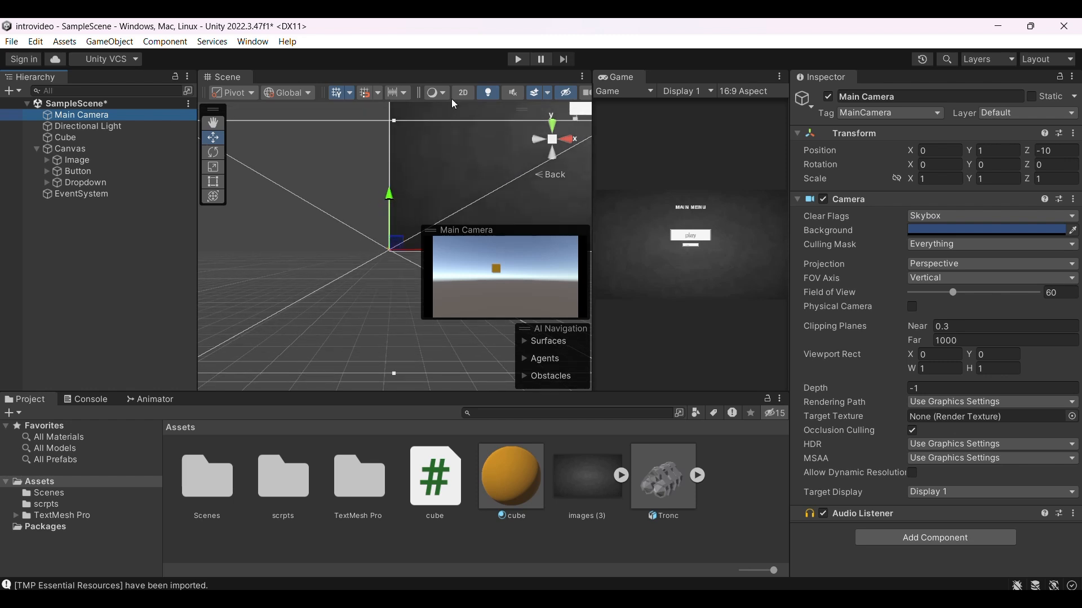
left_click(93, 147)
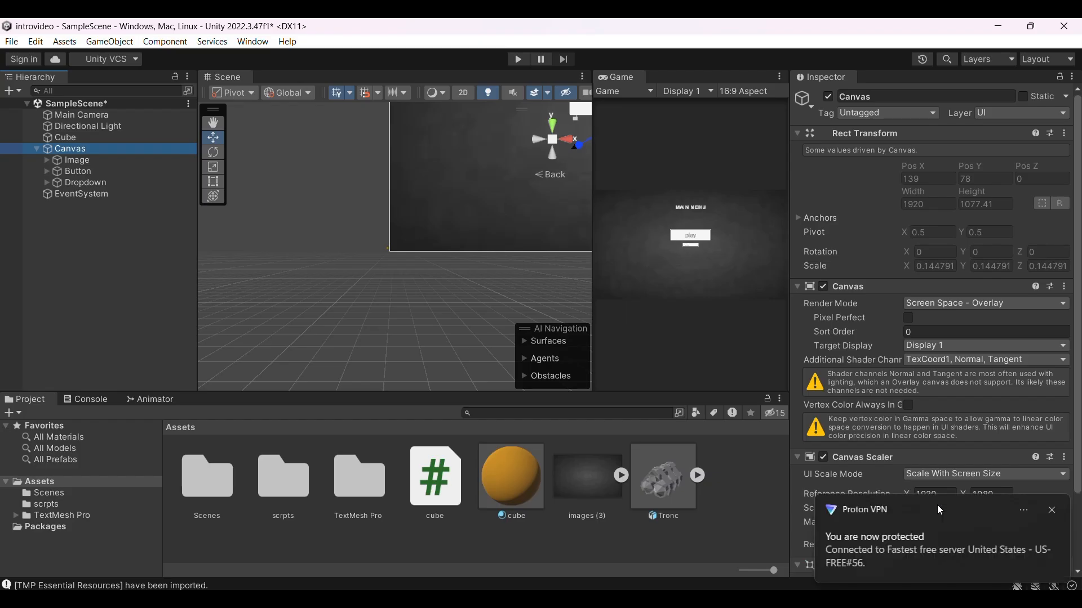
left_click(1051, 510)
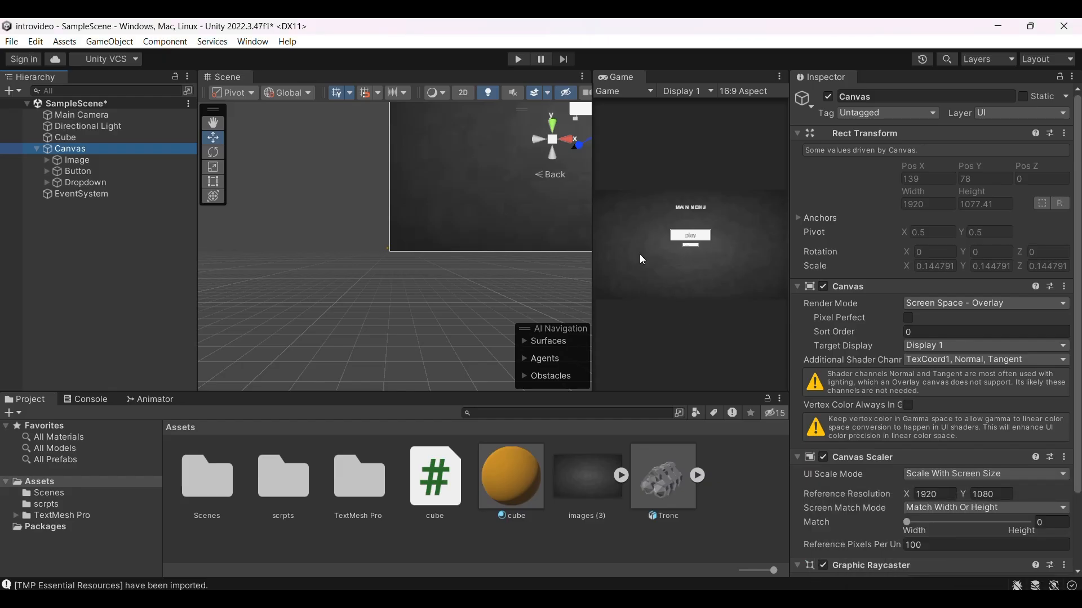